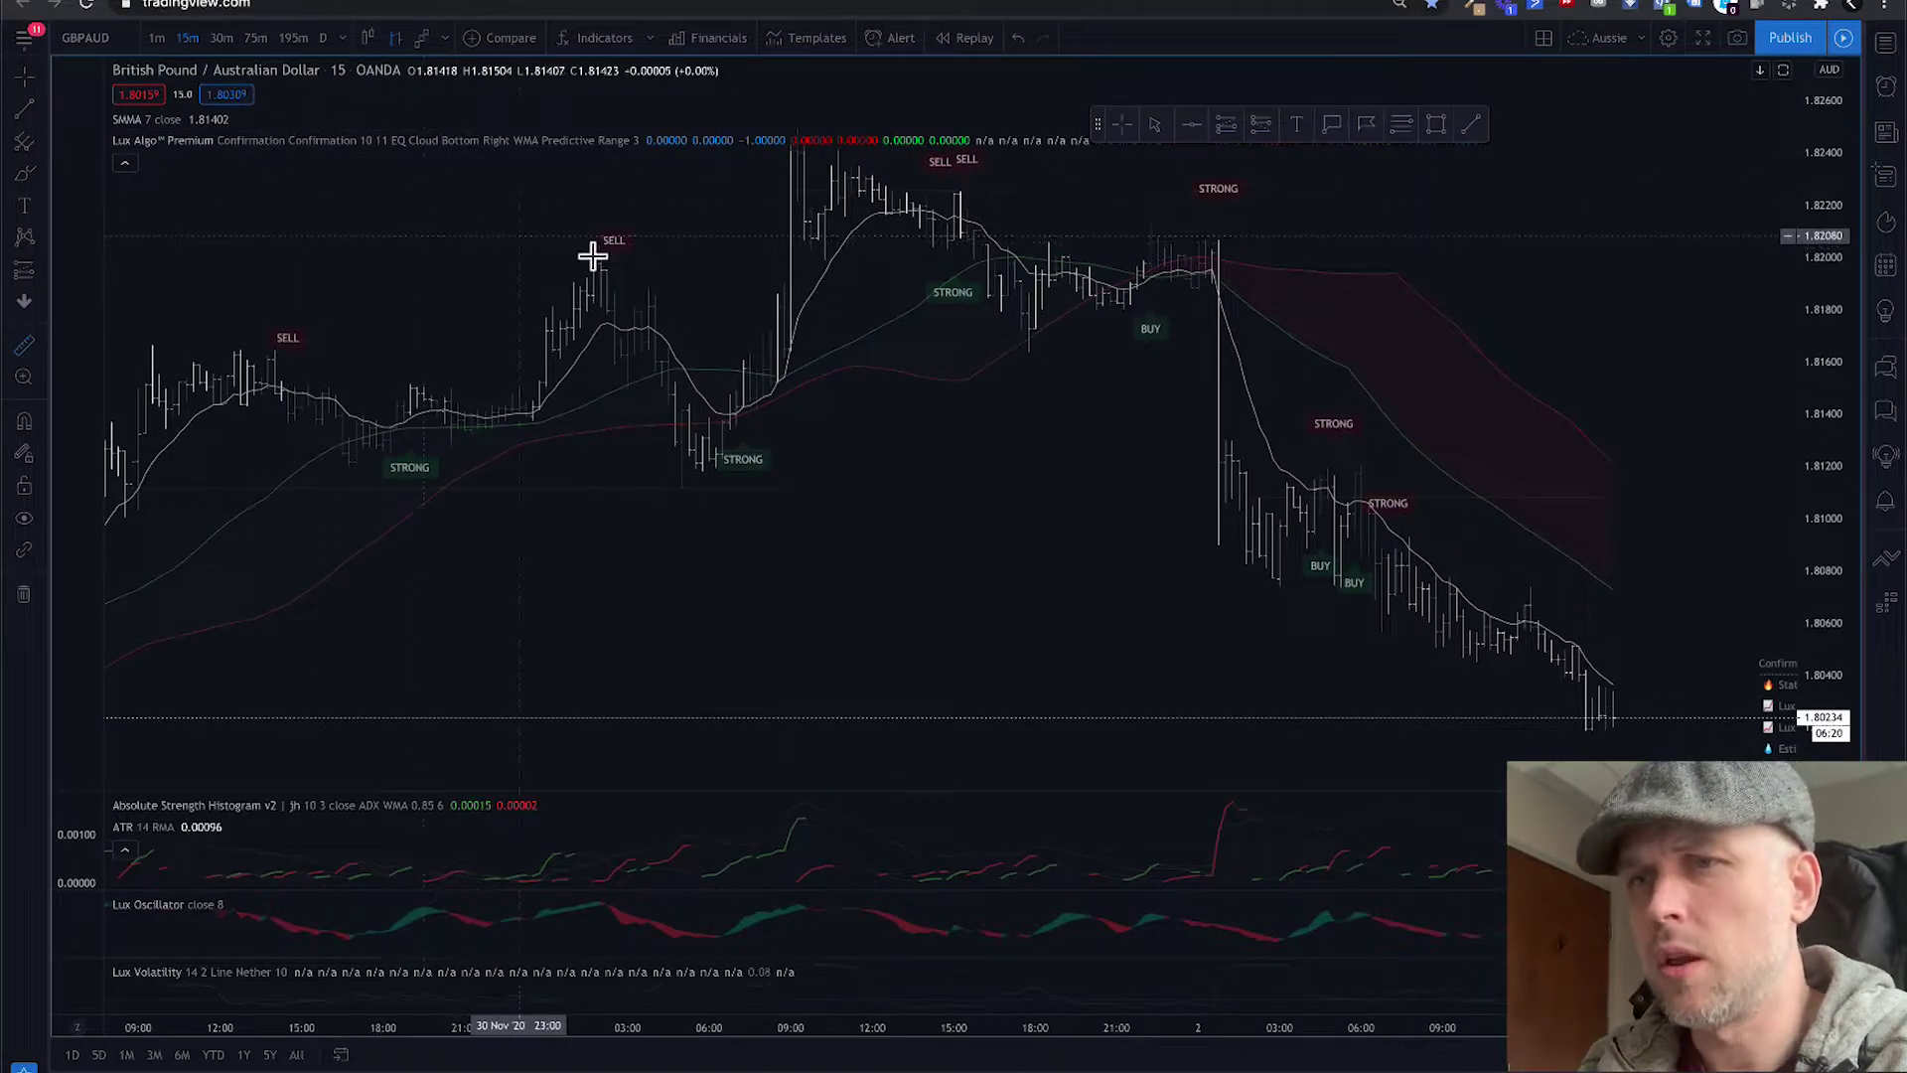
# Switch the GBP/AUD chart to the 75-minute interval and zoom out to see more bars.
pyautogui.click(257, 40)
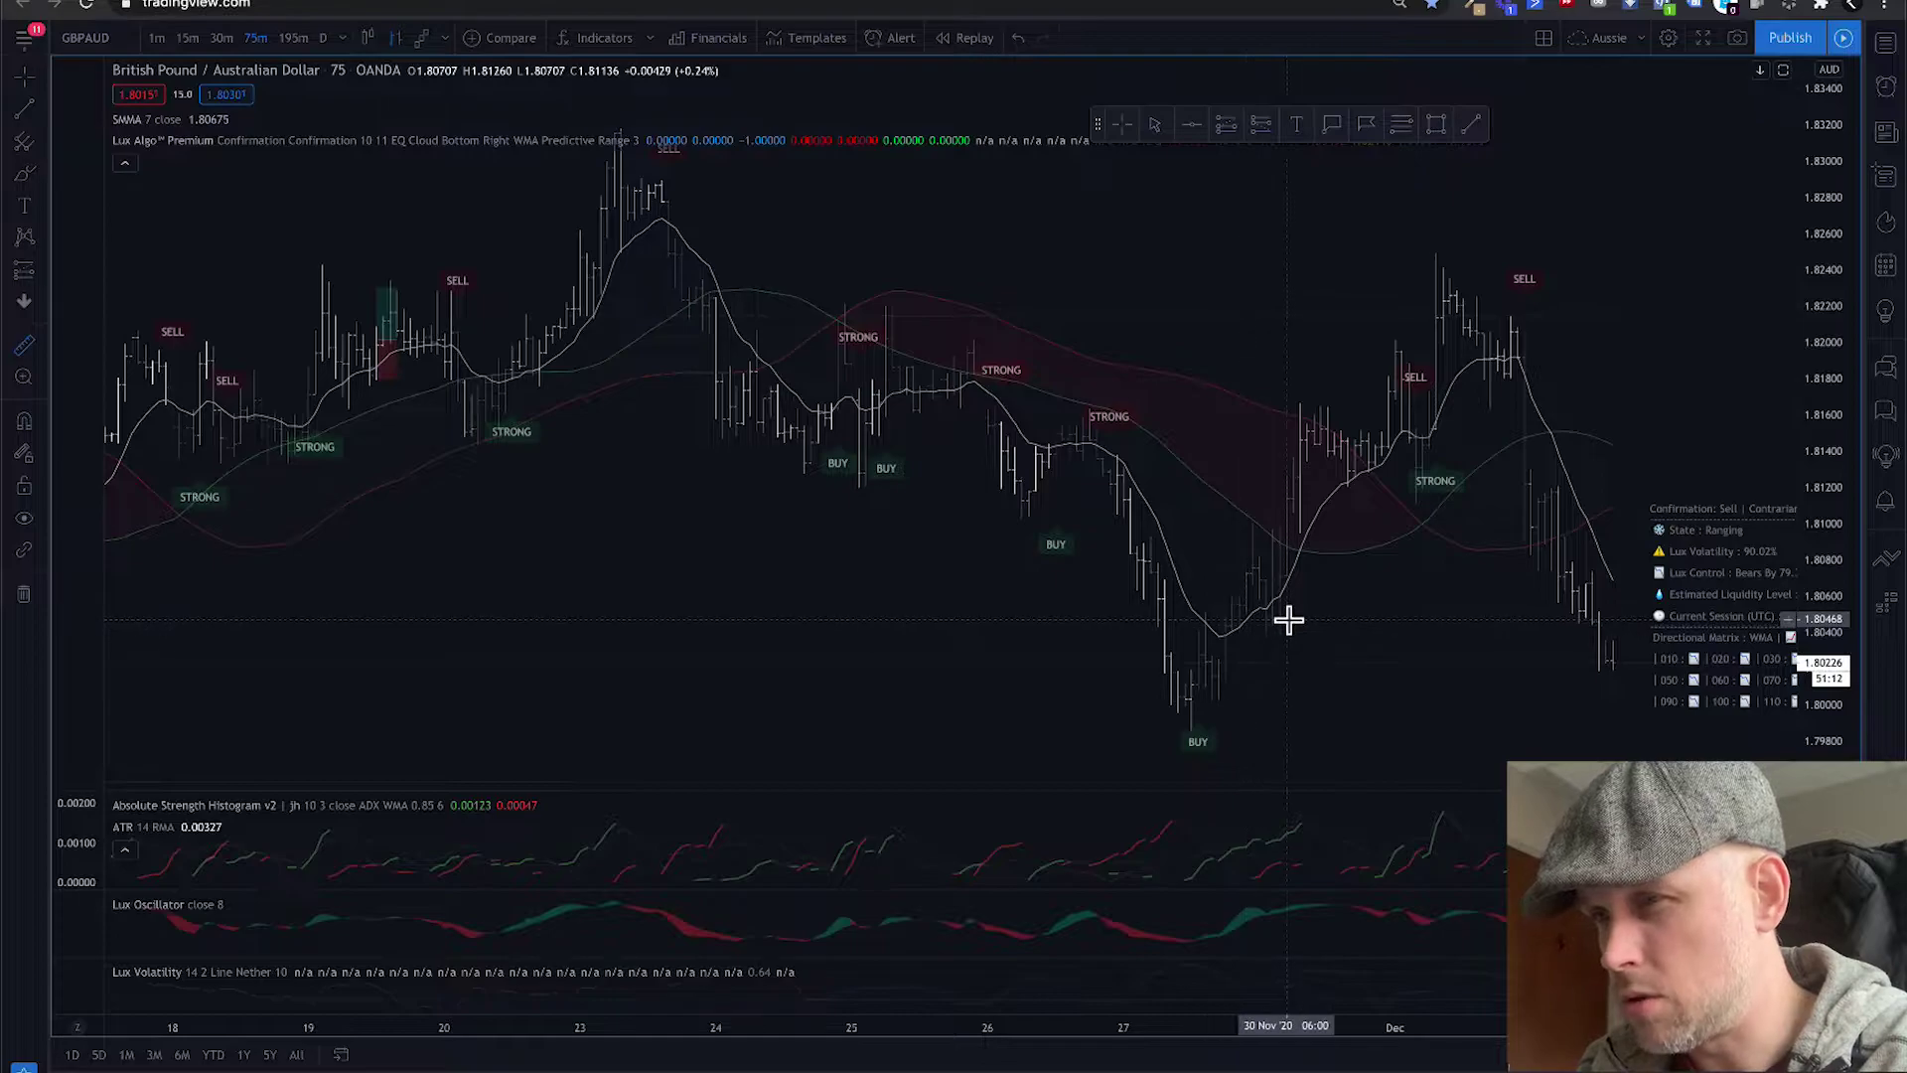
pyautogui.scroll(-3, 1166, 532)
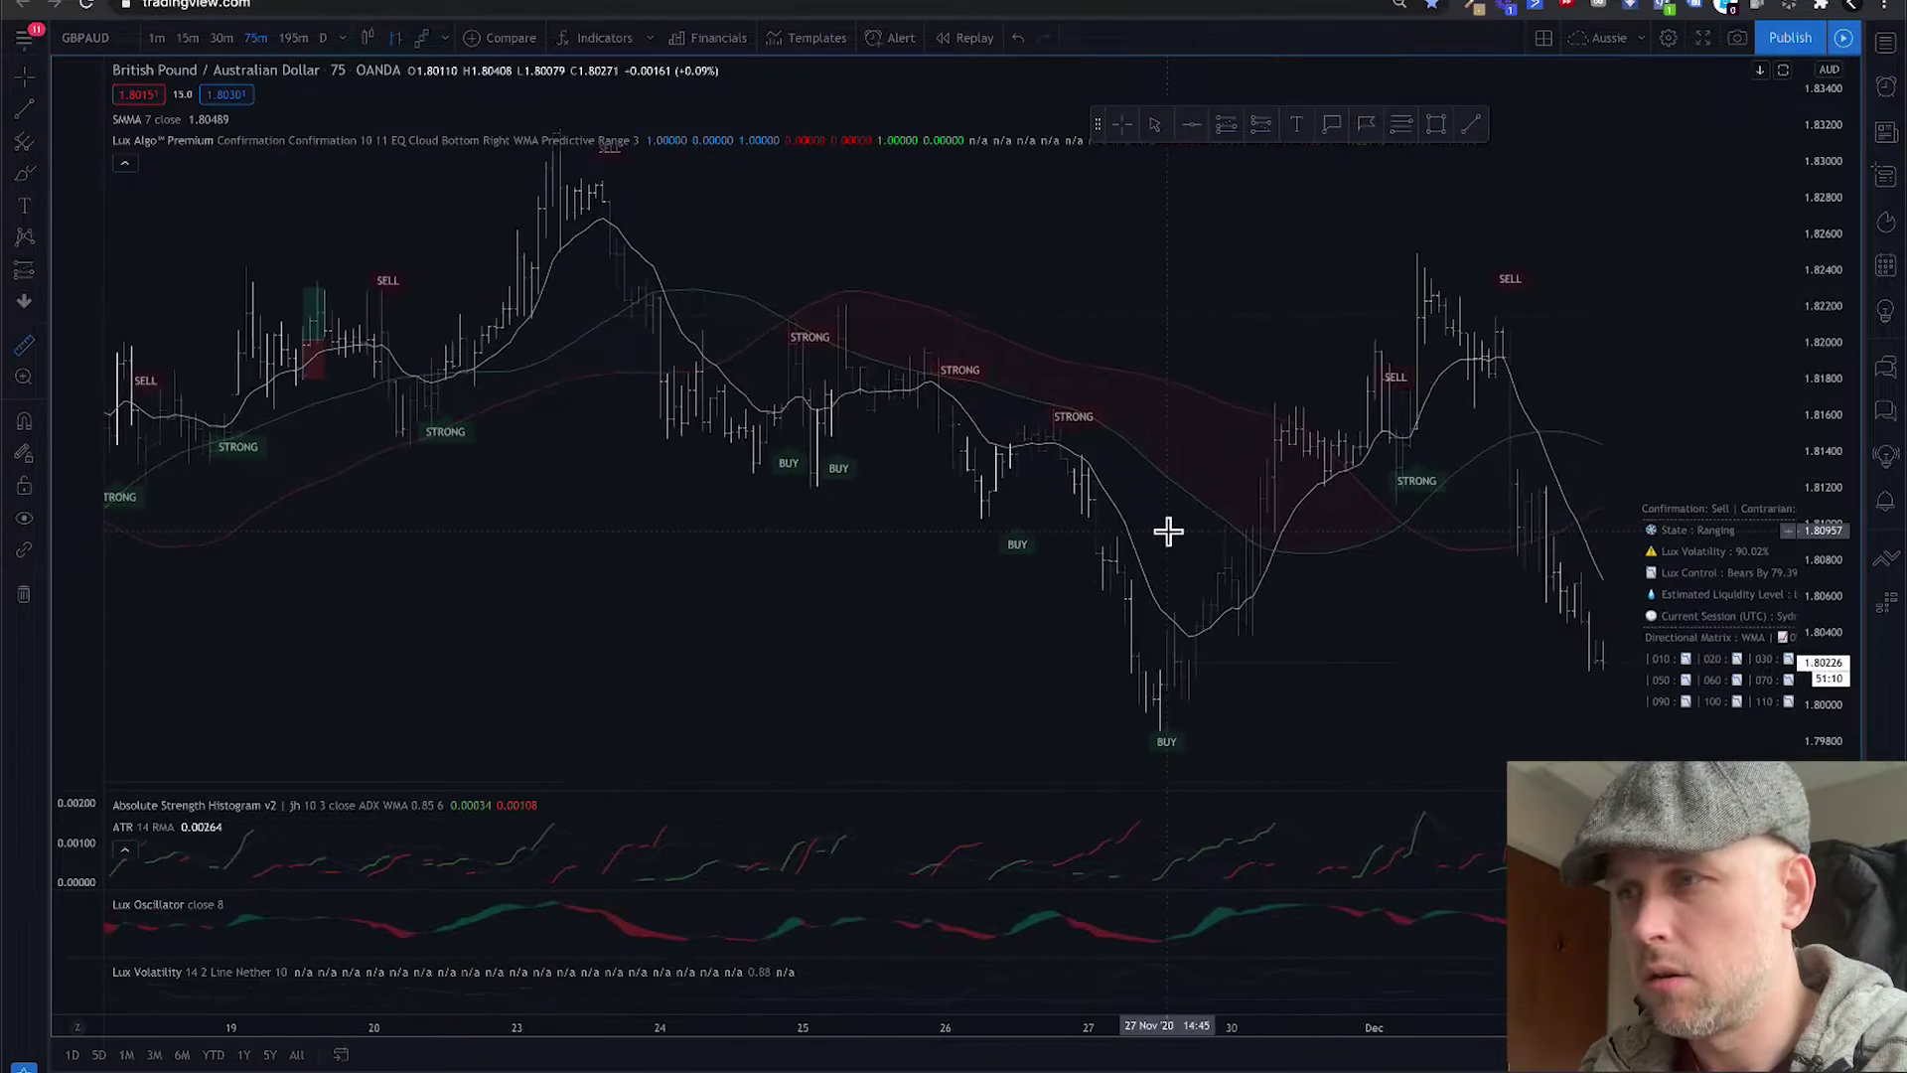
pyautogui.scroll(-2, 595, 203)
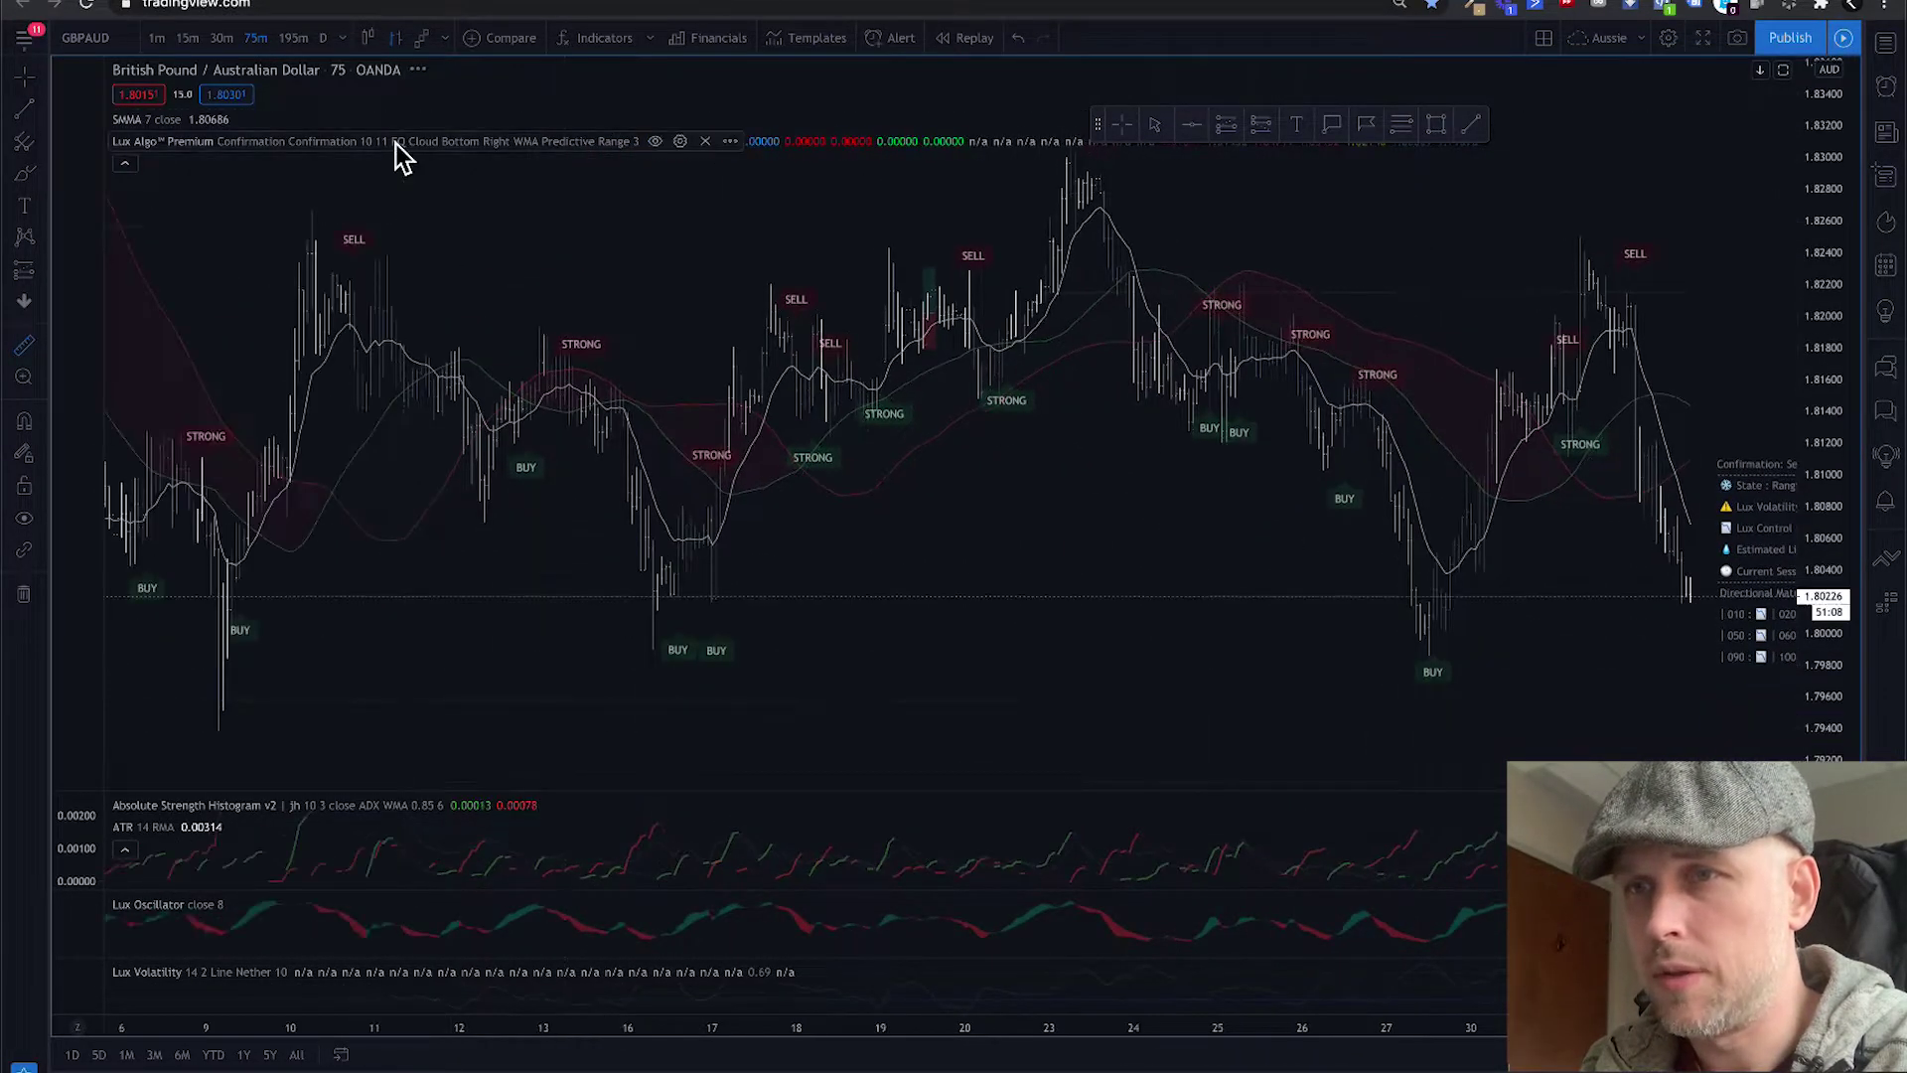
# Set Lux Algo Premium Sensitivity to 12 and Agility to 26, keeping EQ Cloud overlay, and apply.
pyautogui.click(679, 141)
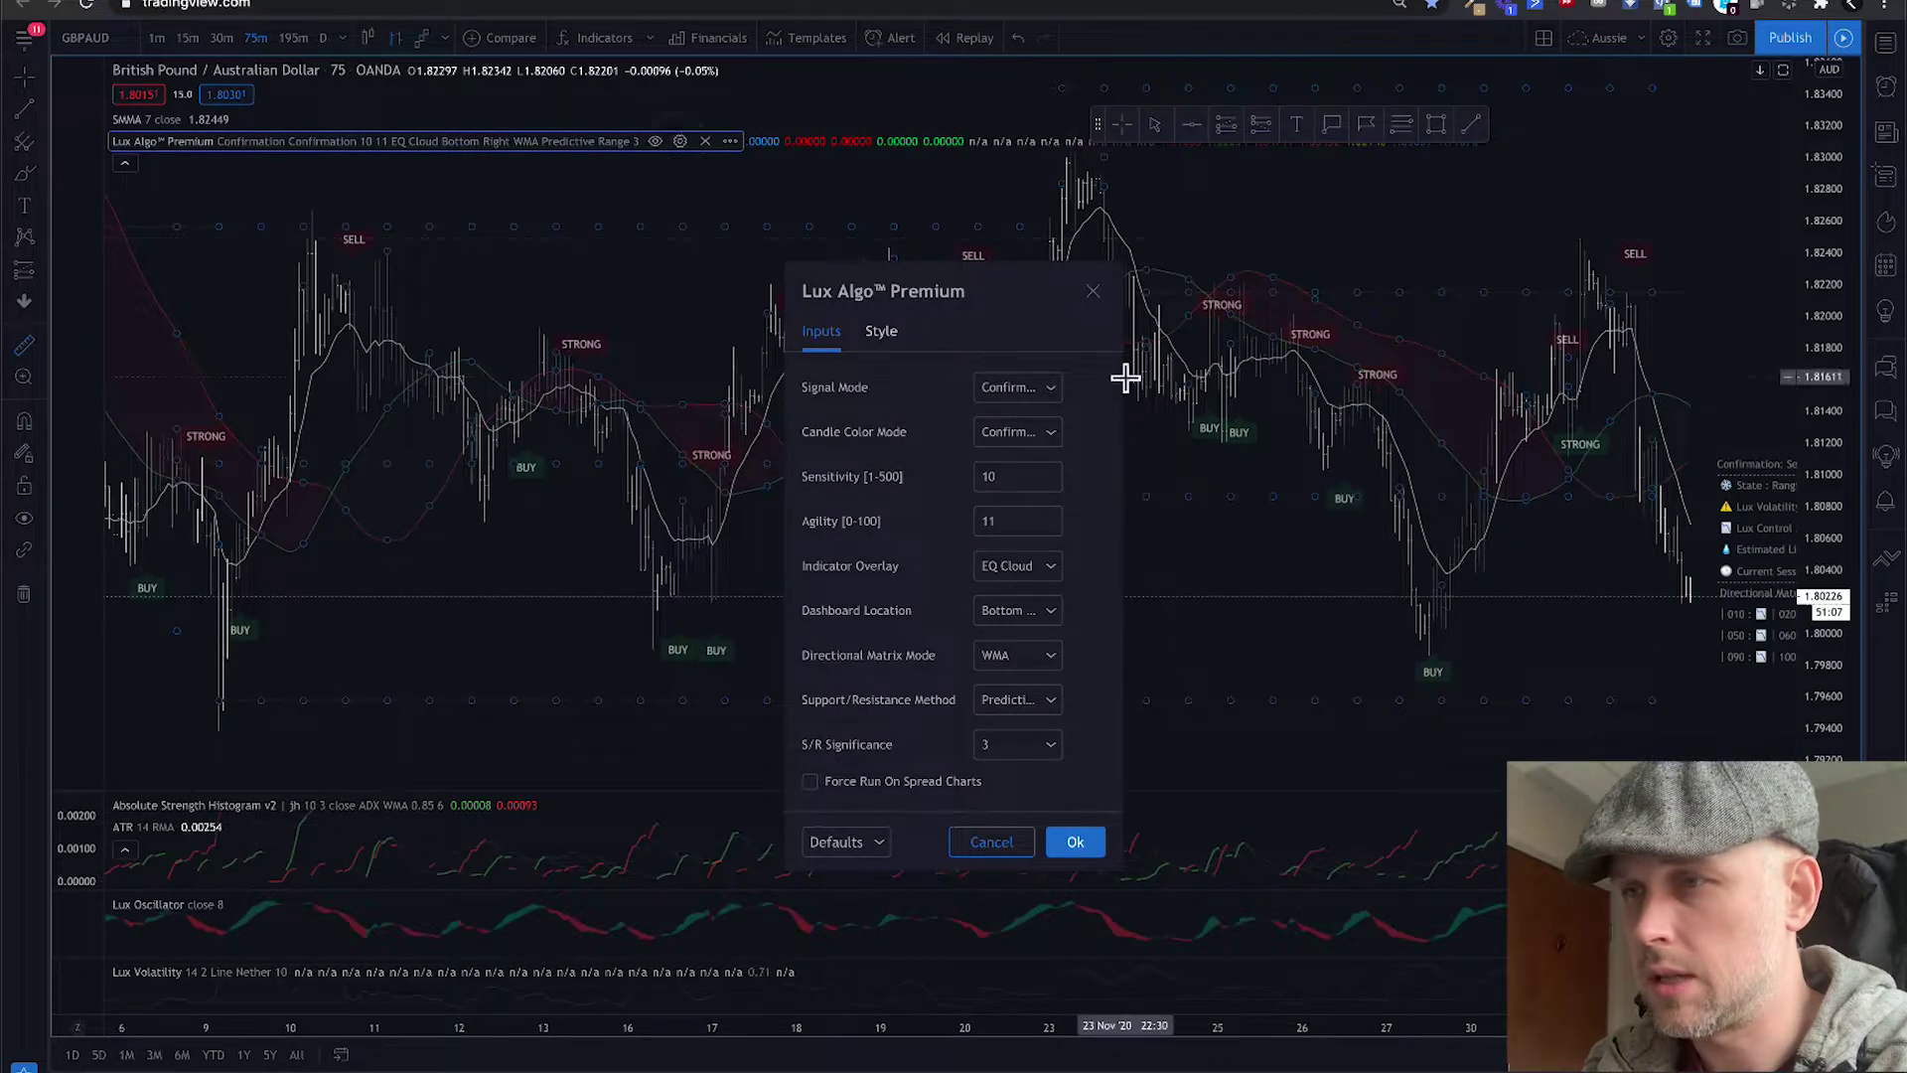
pyautogui.click(1005, 478)
pyautogui.write('12')
pyautogui.press('Tab')
pyautogui.write('26')
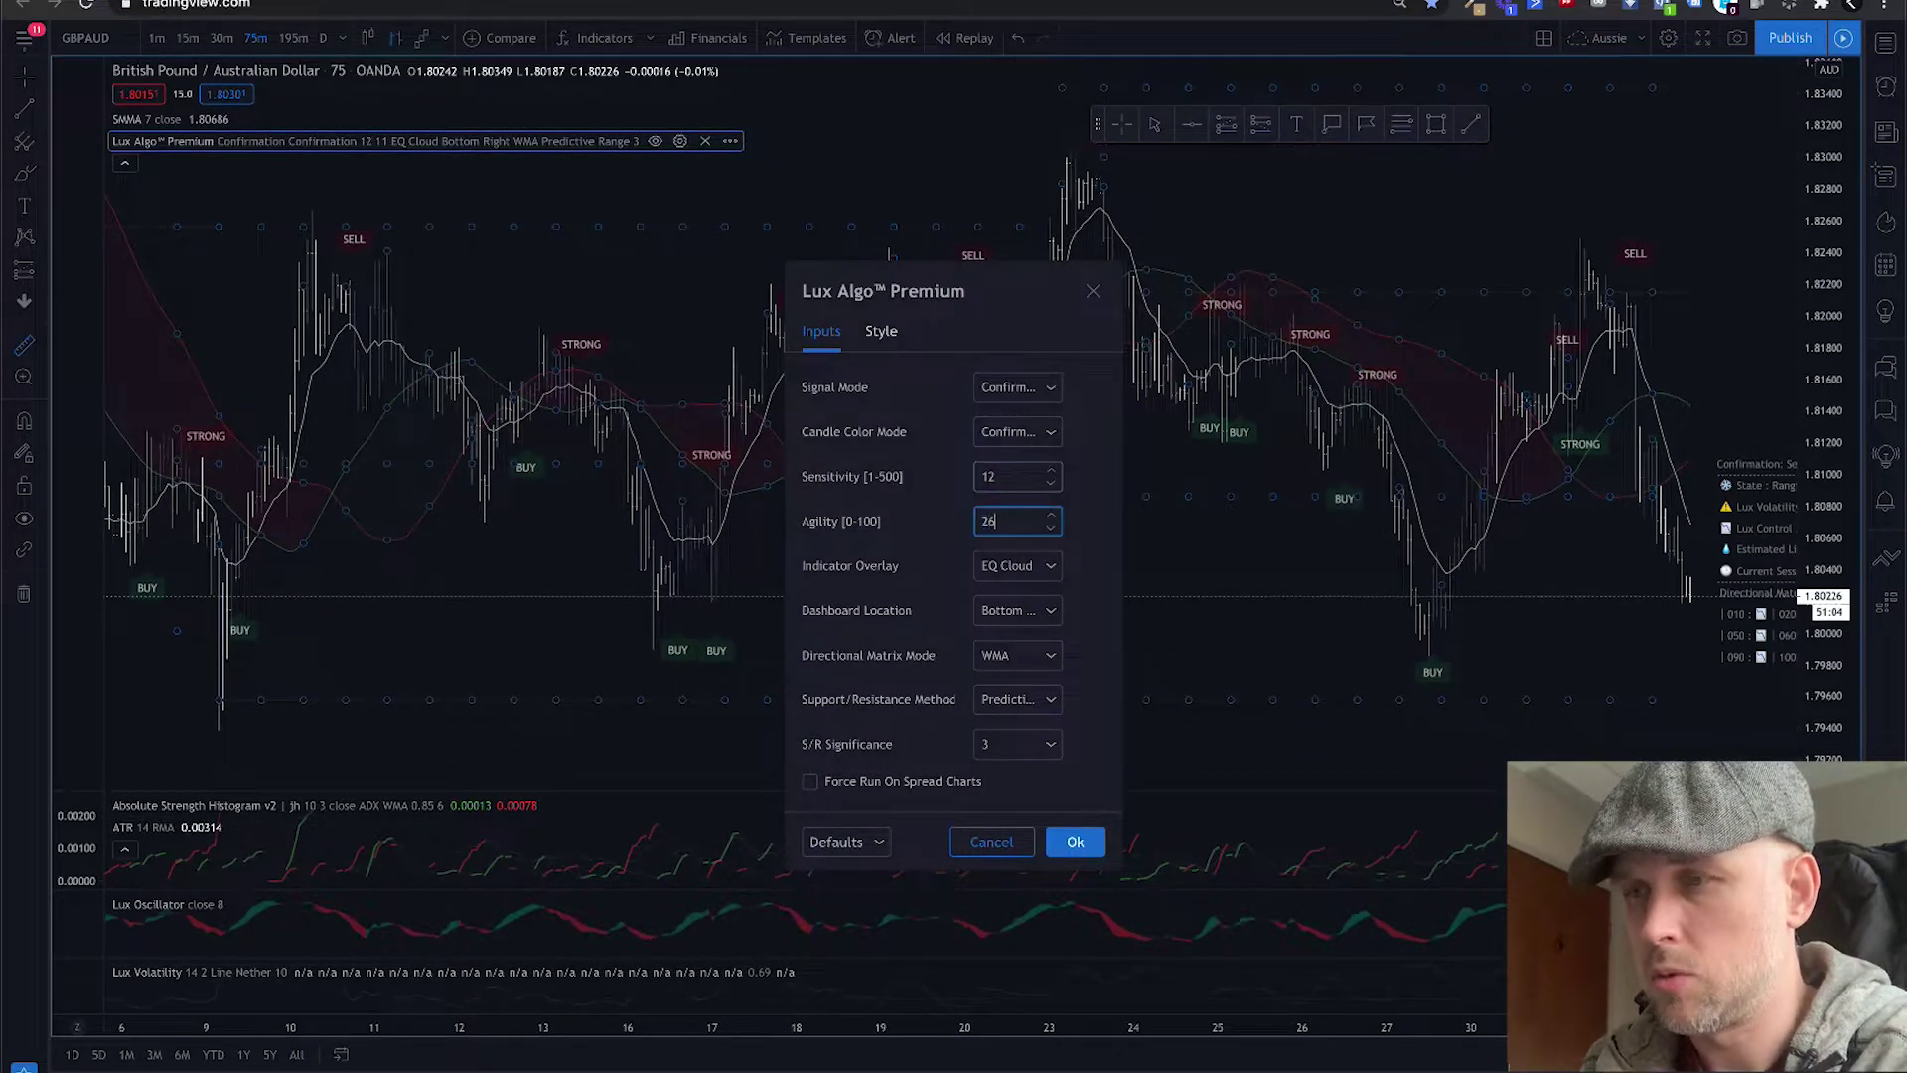
pyautogui.click(1055, 568)
pyautogui.click(1059, 571)
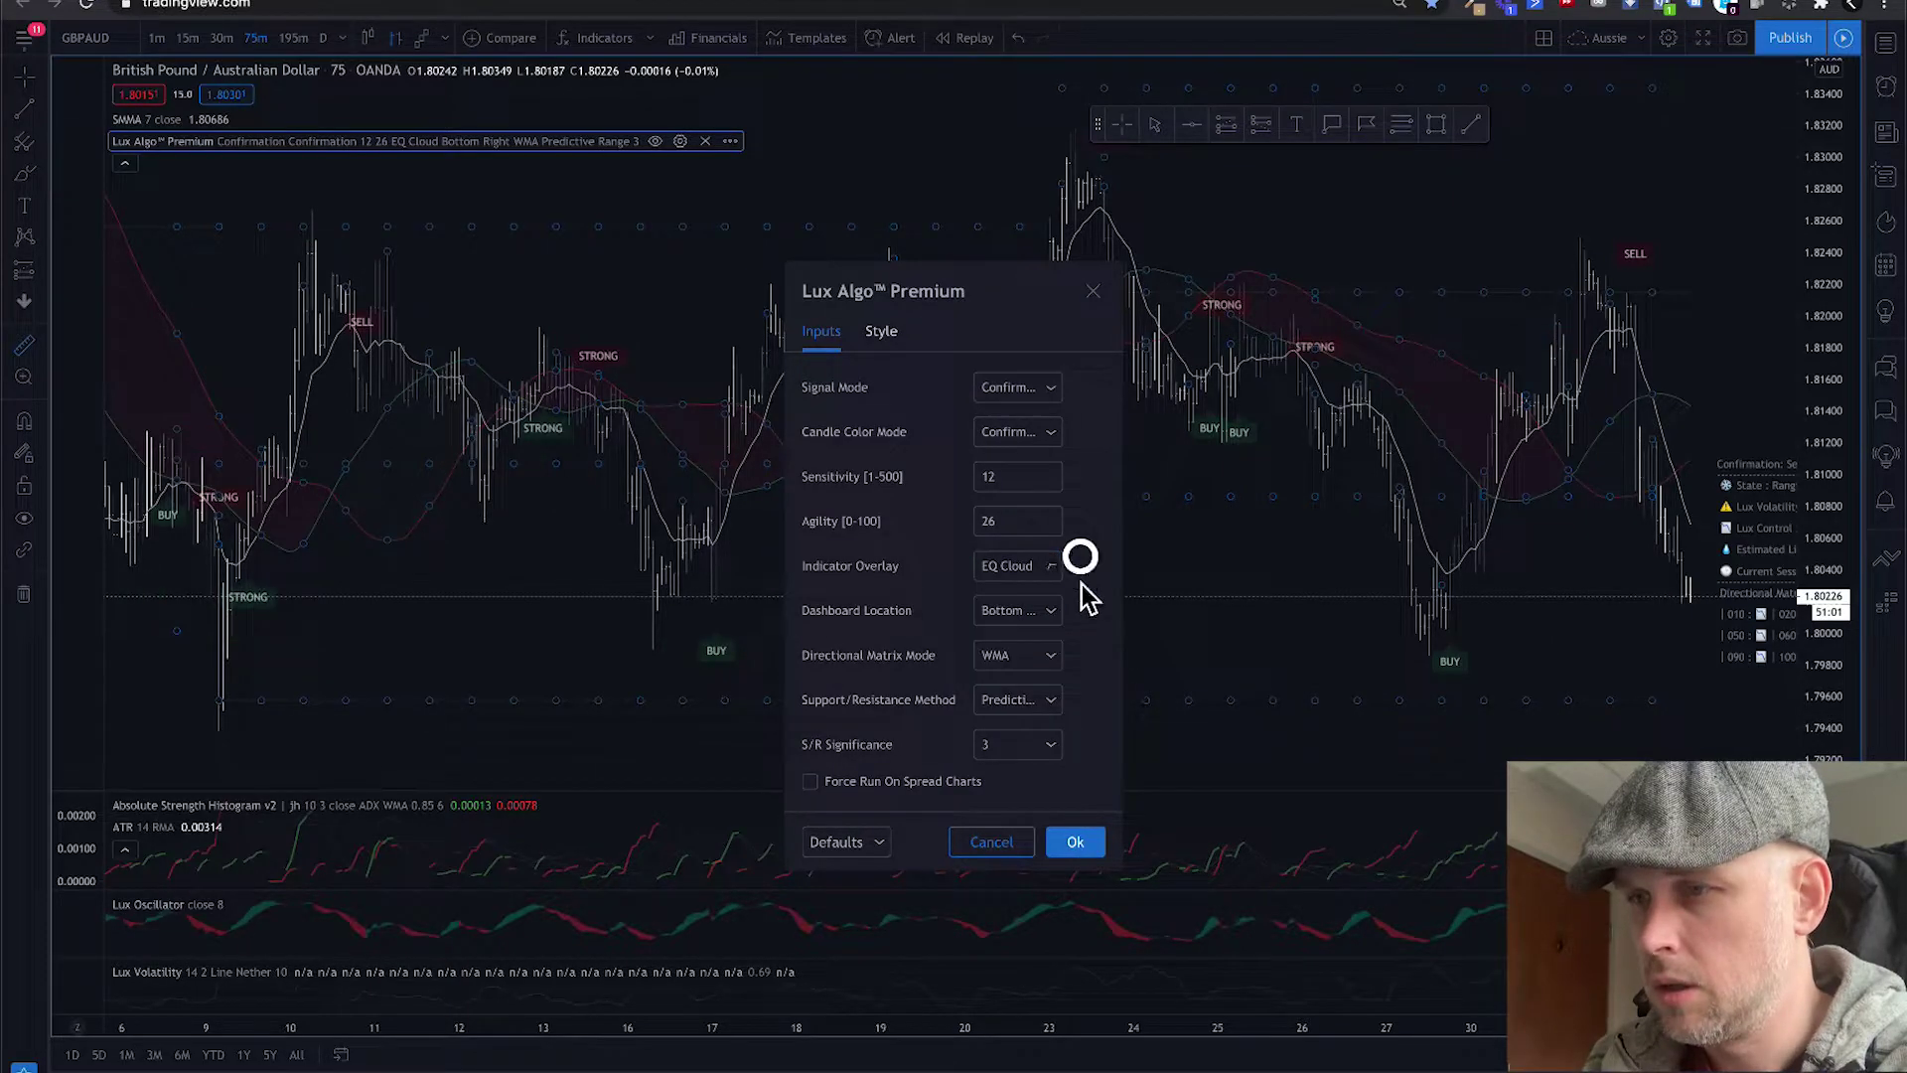
pyautogui.click(1076, 841)
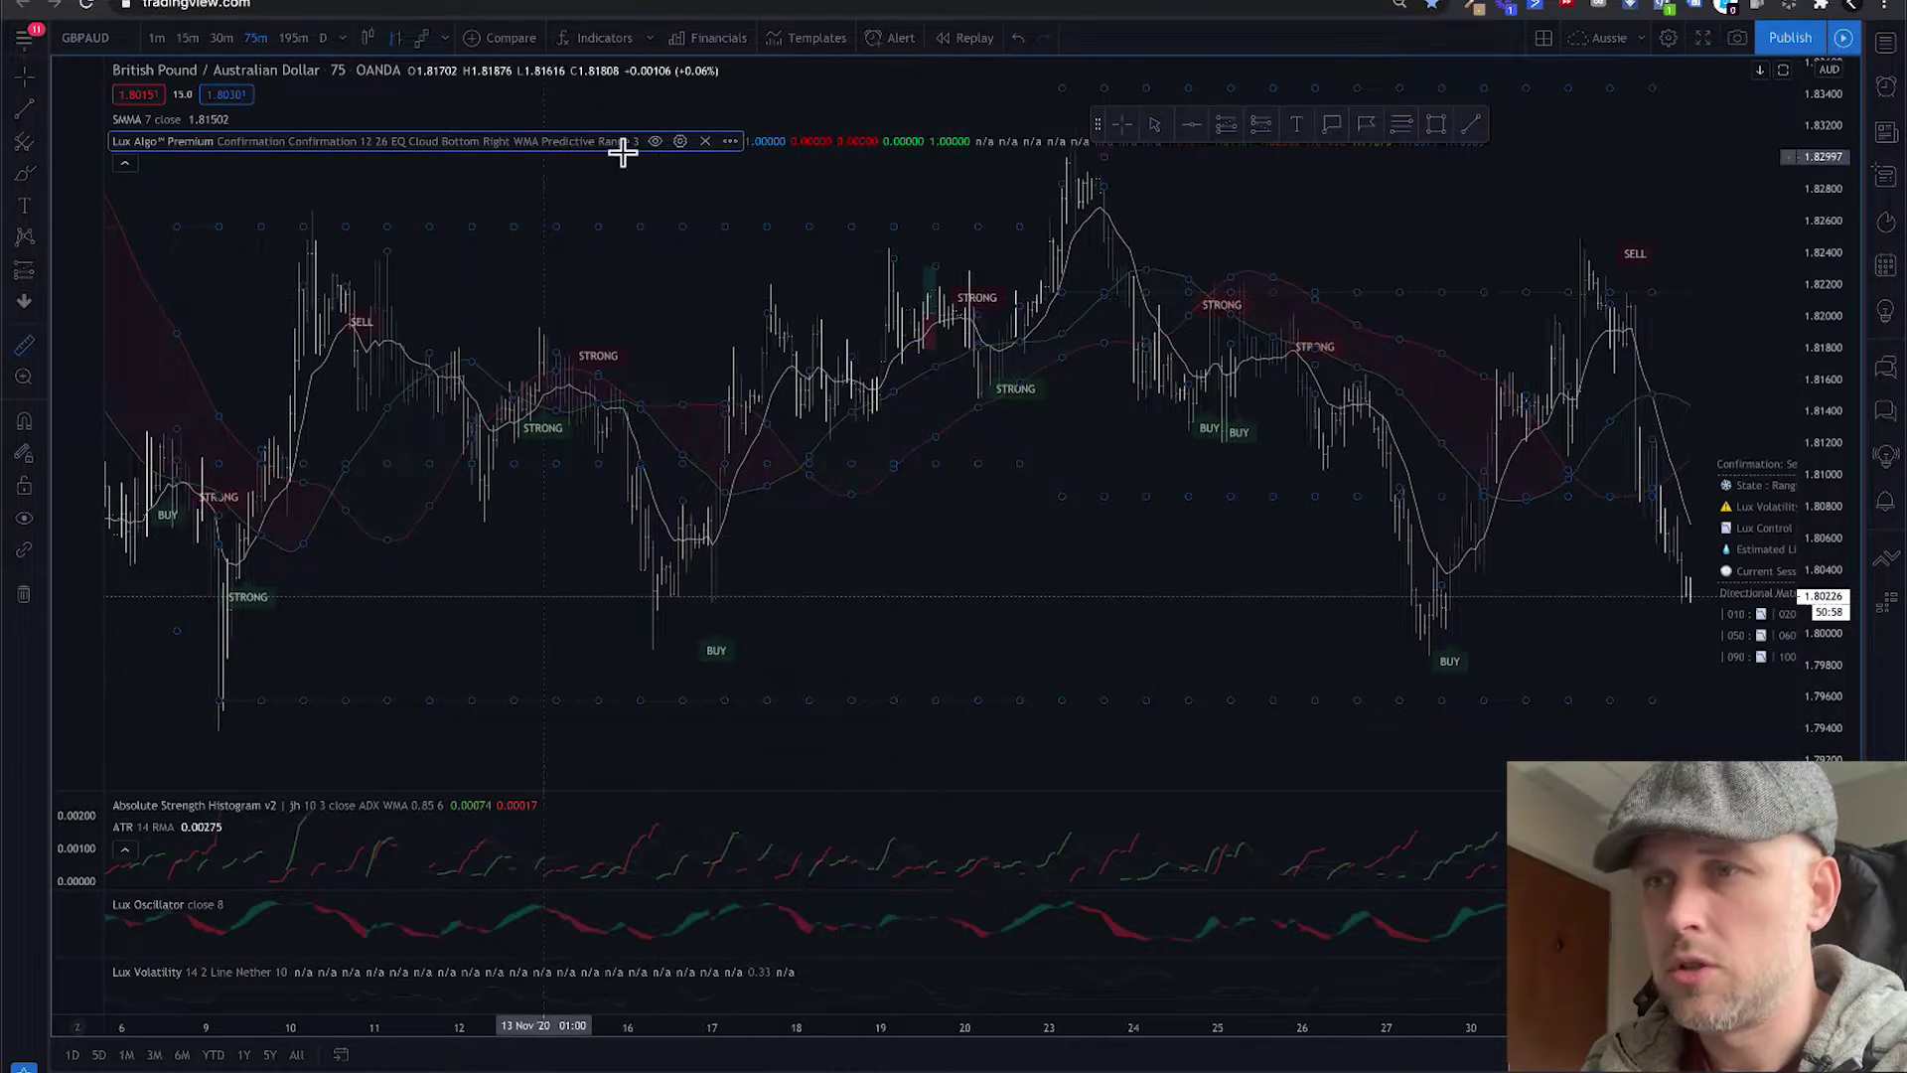
# Reopen Lux Algo settings beside the chart and compare Sensitivity 9 through 12, ending at 10.
pyautogui.click(681, 141)
pyautogui.moveTo(897, 288); pyautogui.dragTo(275, 300)
pyautogui.click(426, 496)
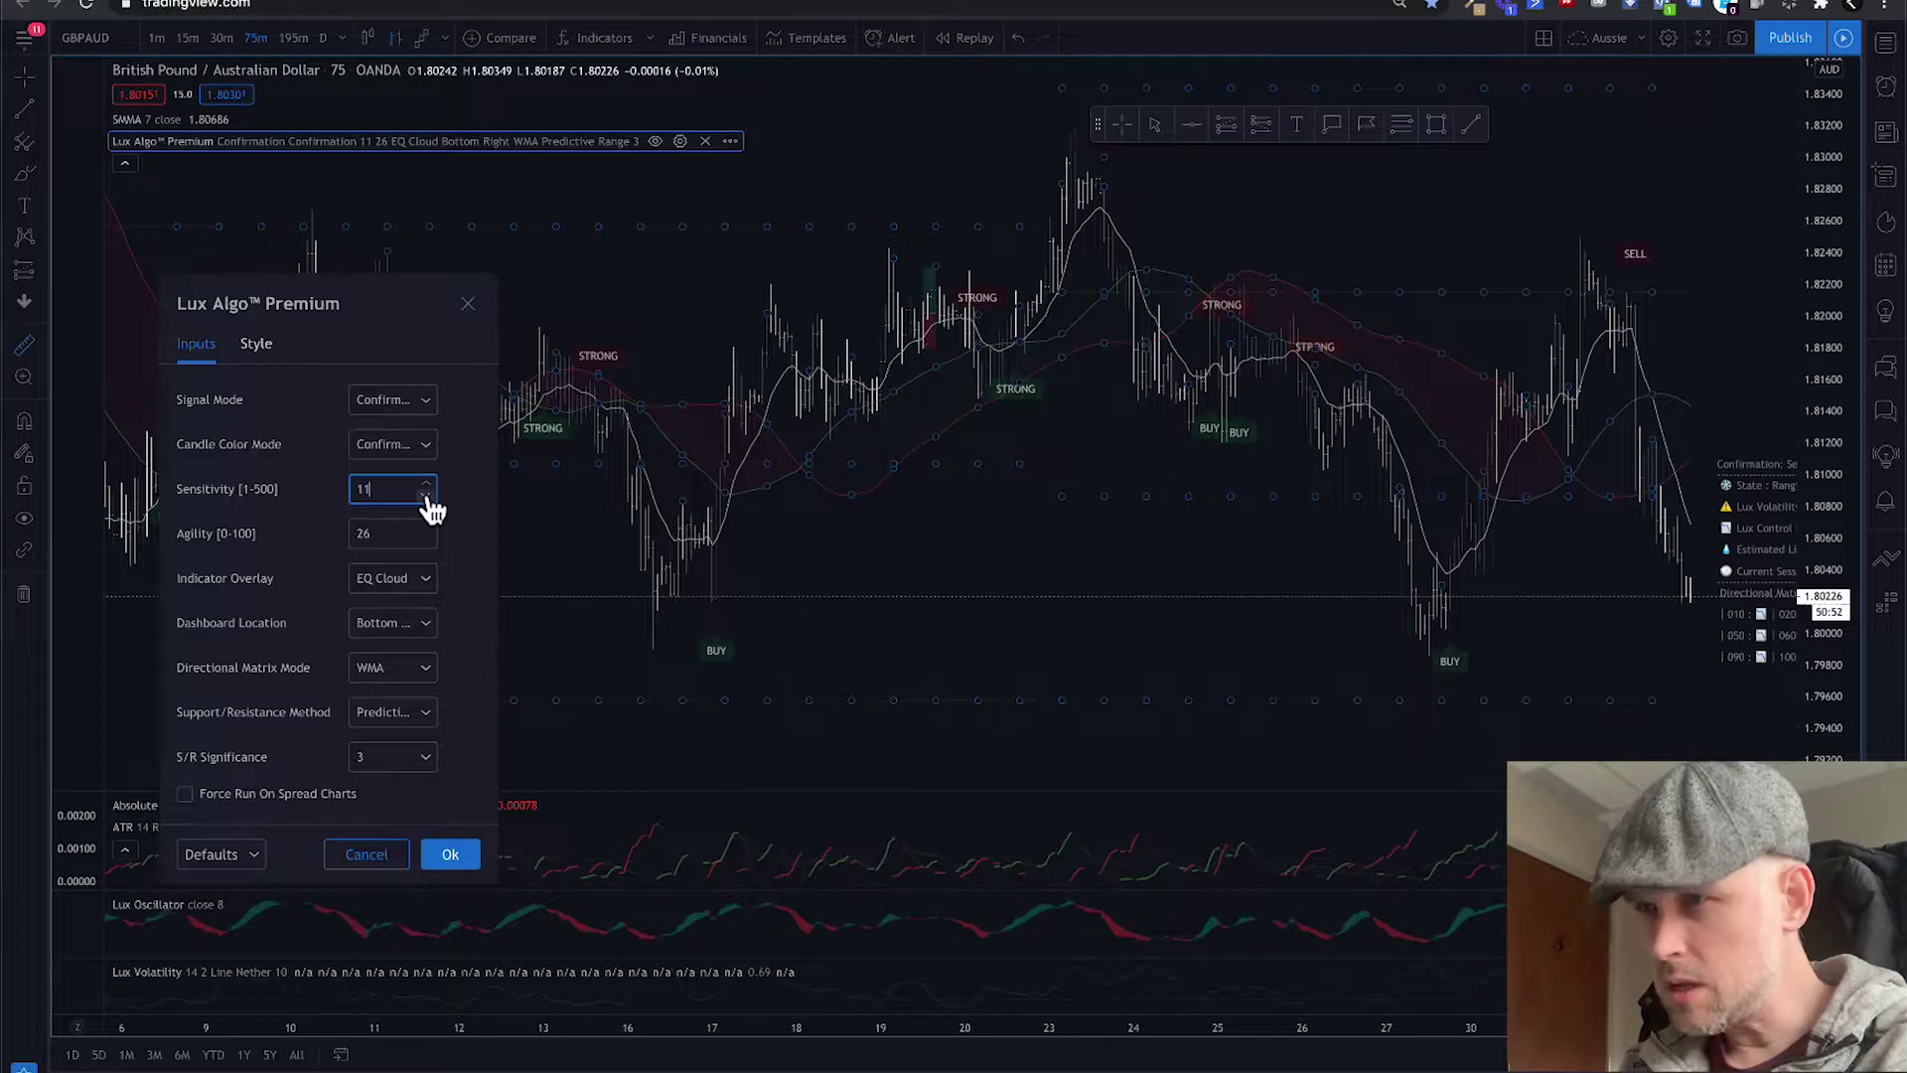
pyautogui.click(428, 496)
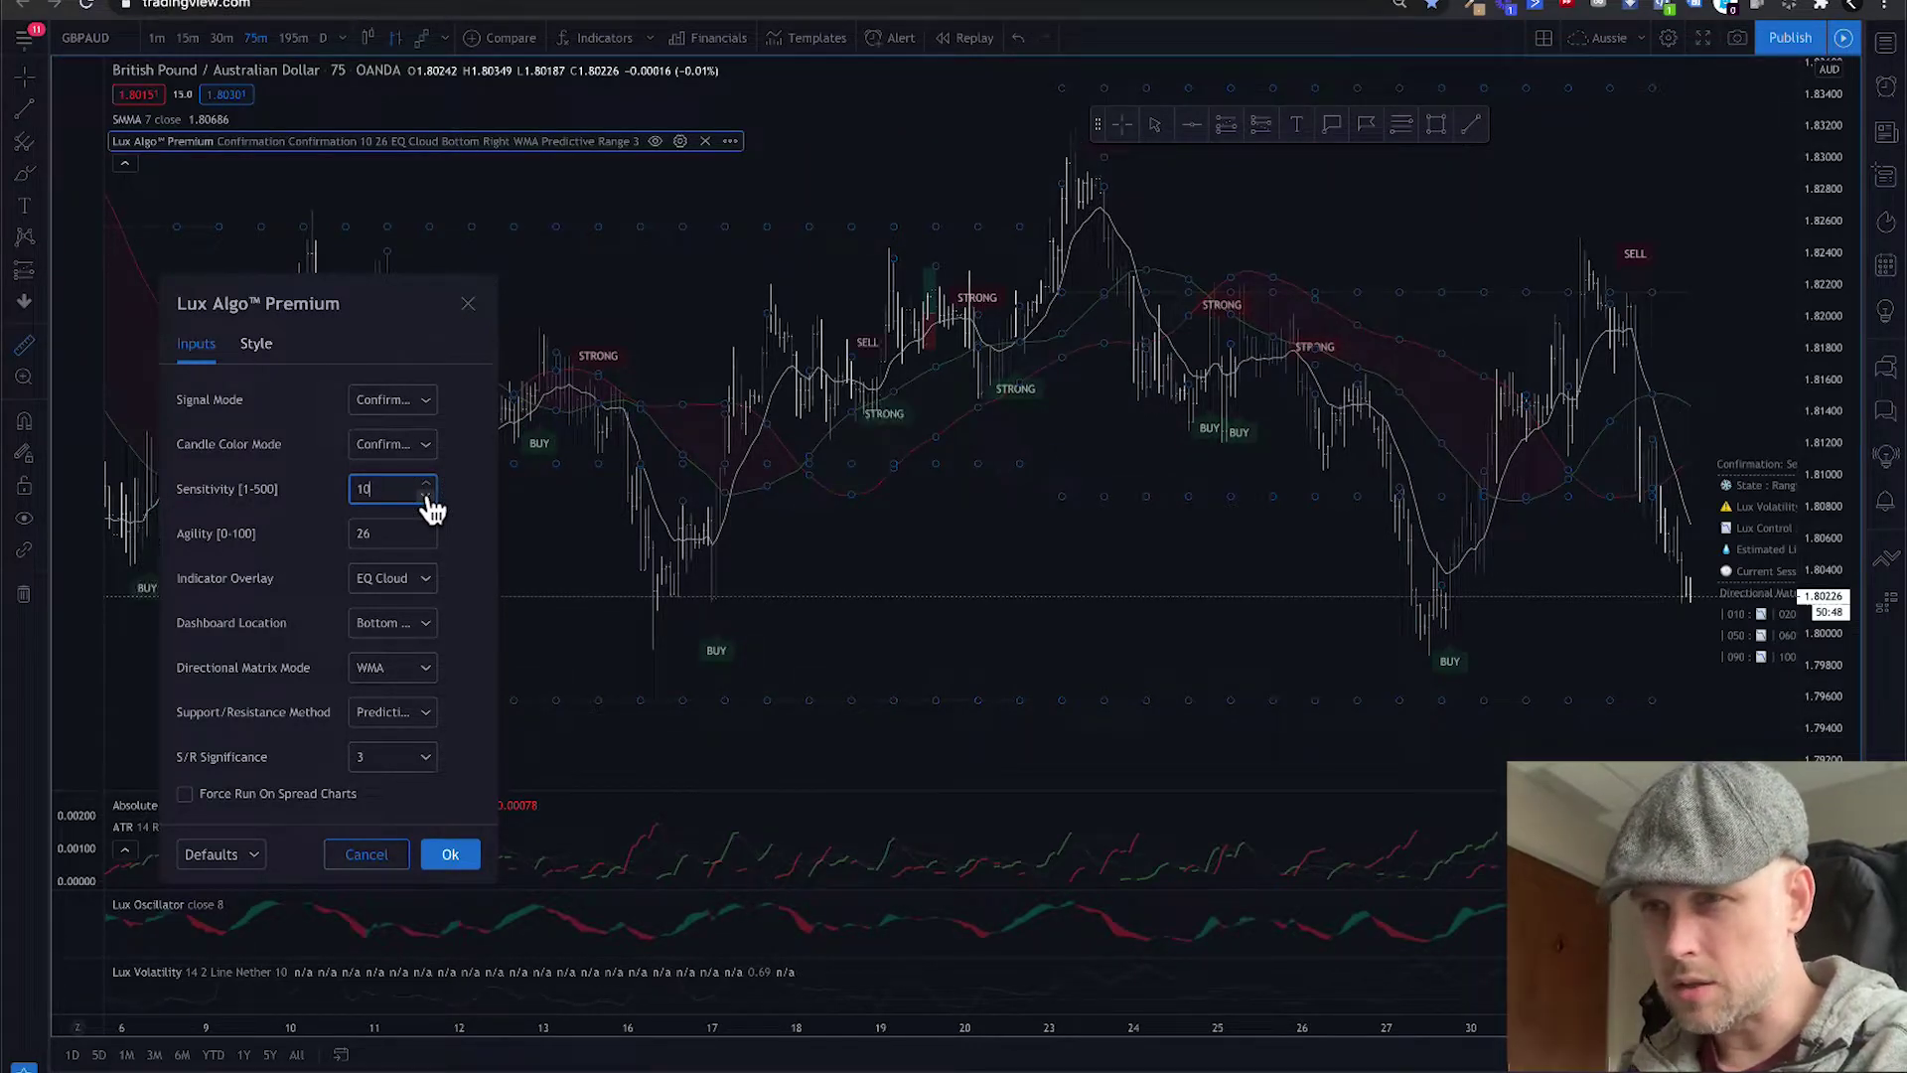
pyautogui.click(426, 484)
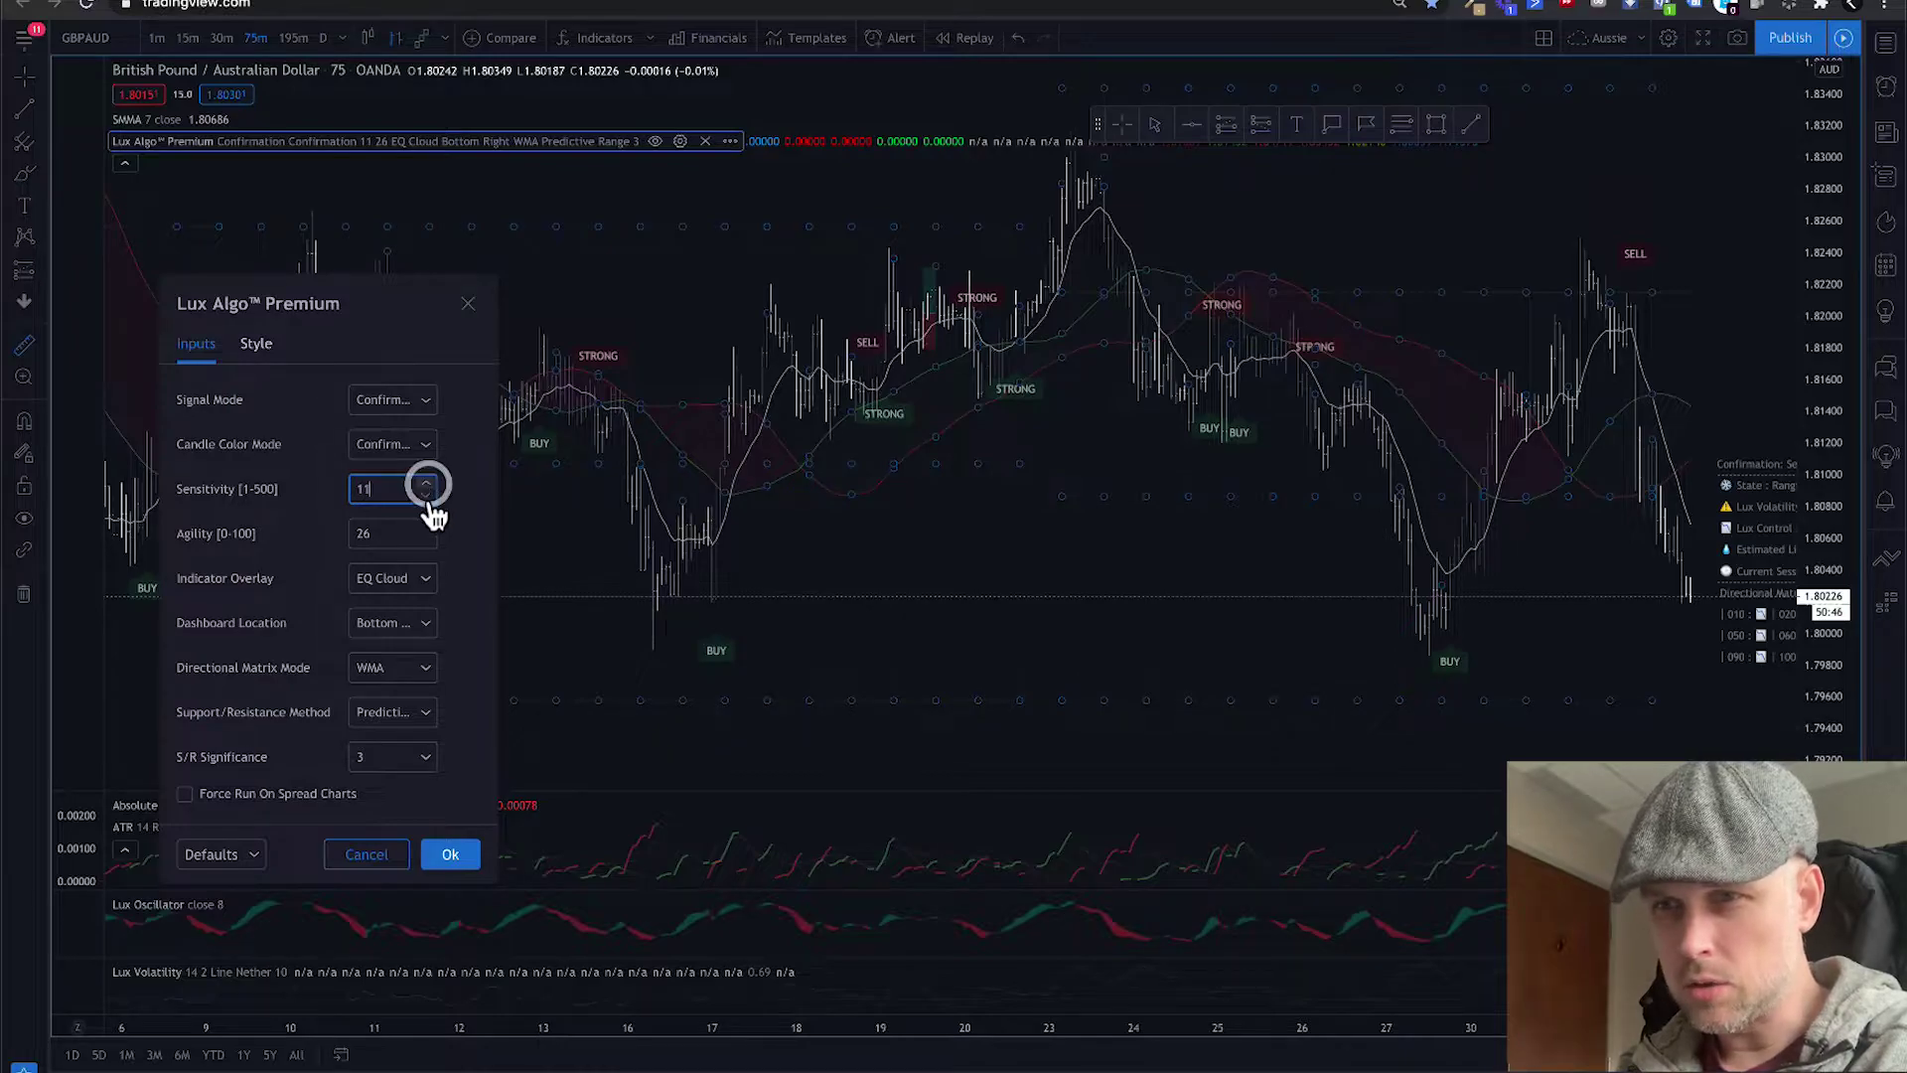
pyautogui.click(428, 497)
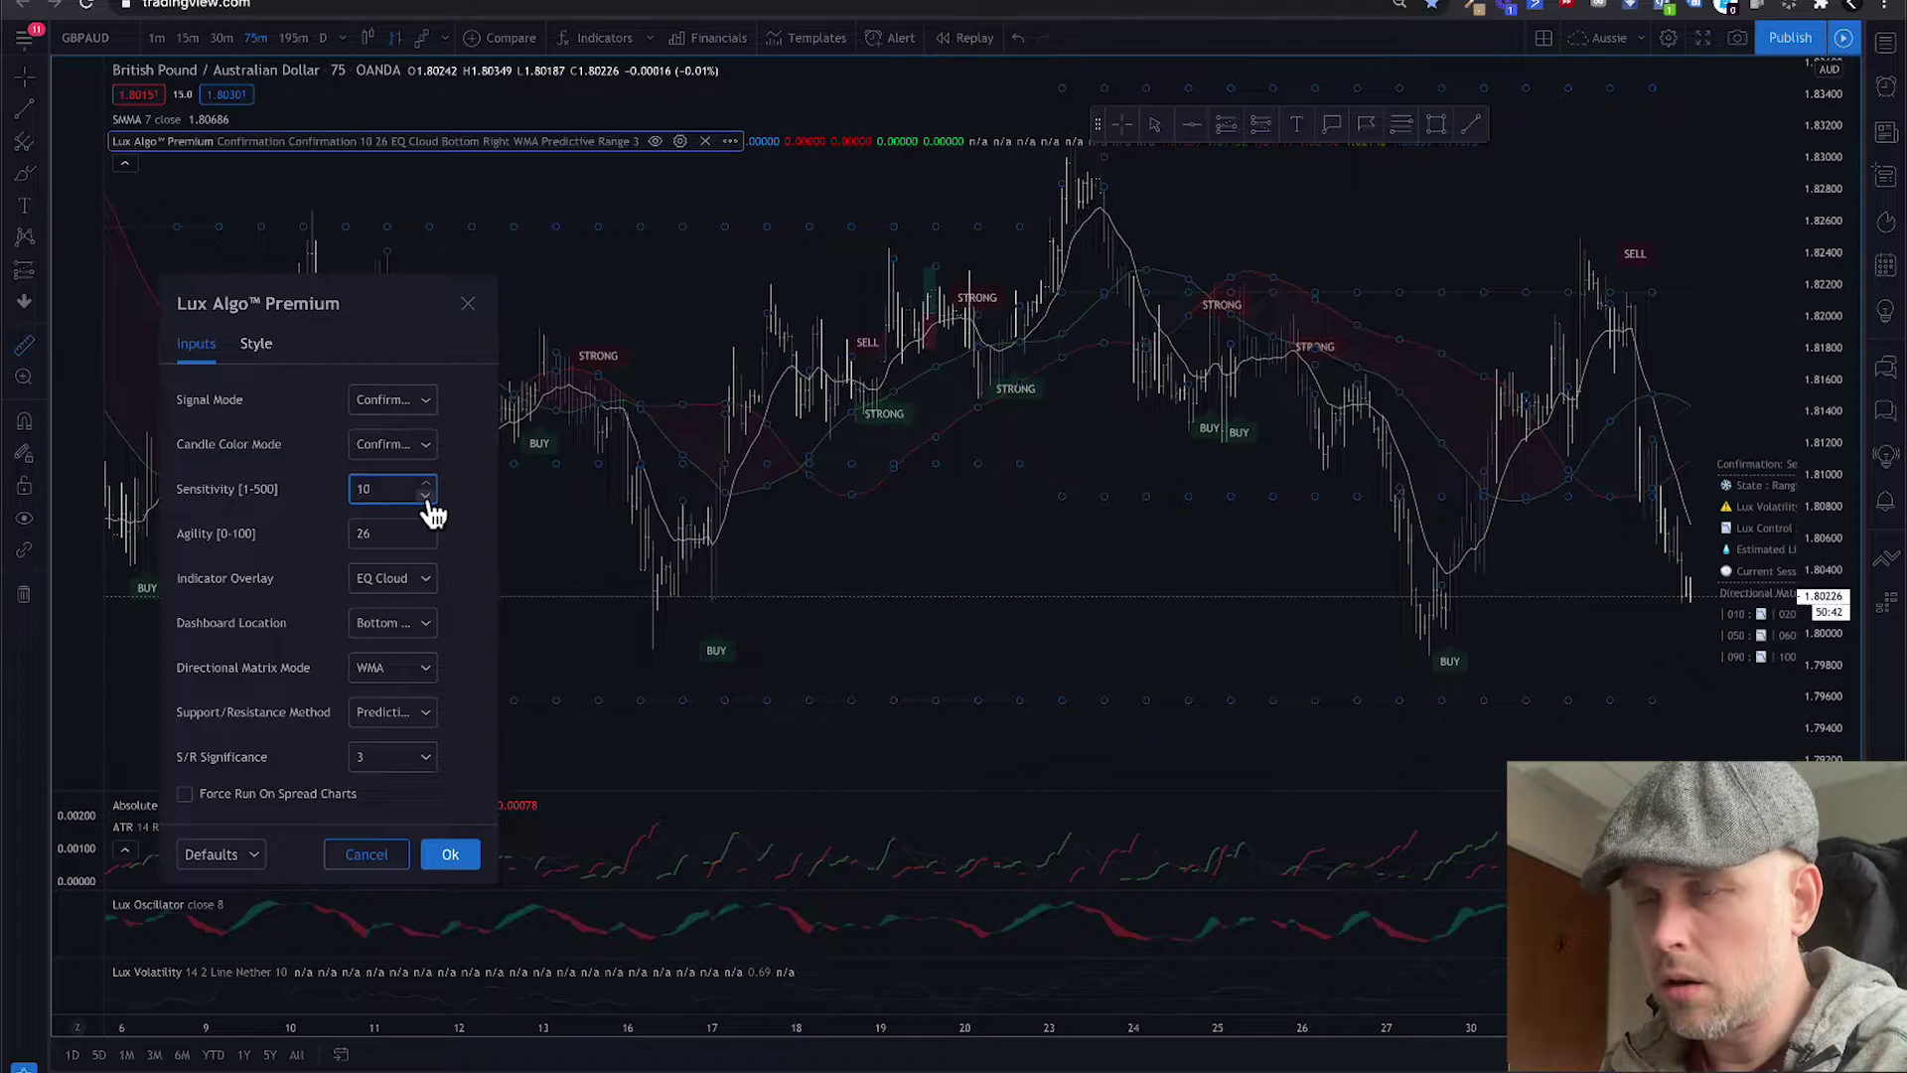
pyautogui.click(428, 497)
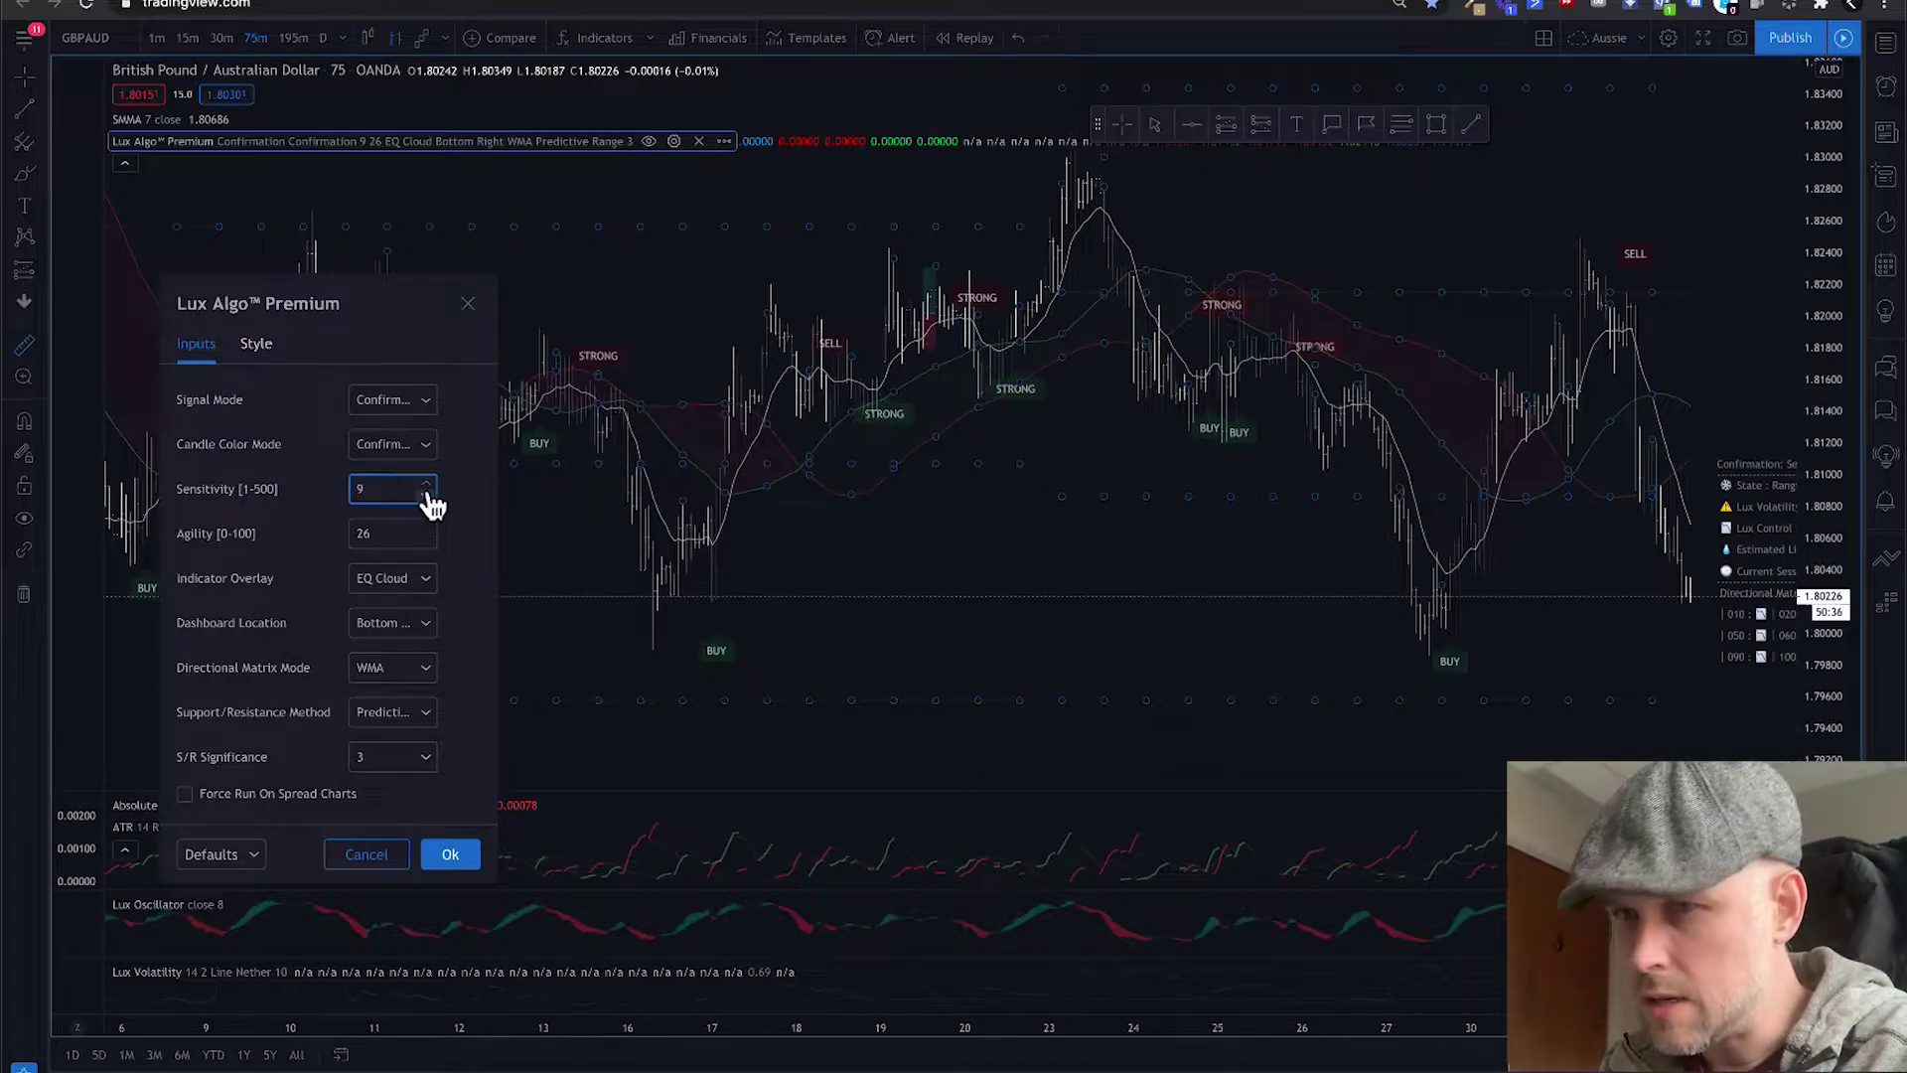
pyautogui.click(427, 484)
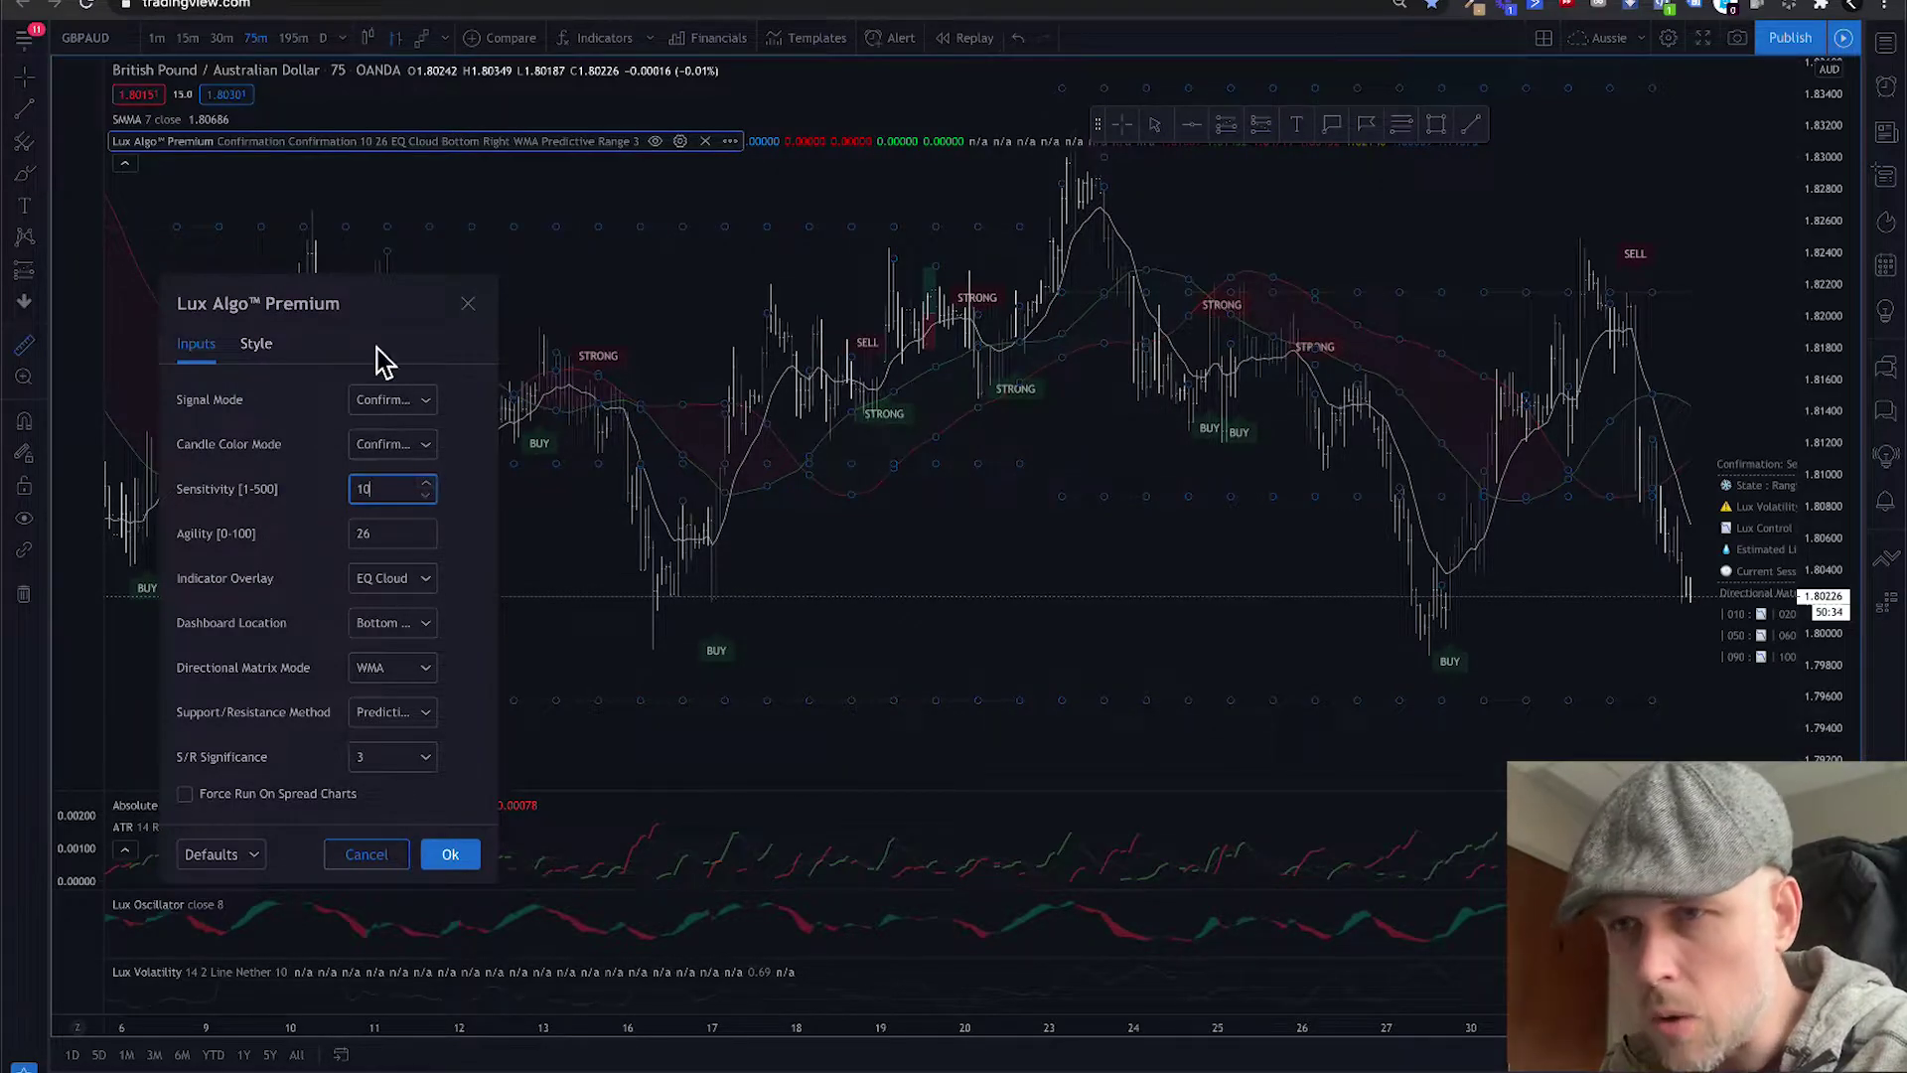
# With settings on the right, compare Sensitivity 8, 9 and 10, settling on 9.
pyautogui.moveTo(359, 312); pyautogui.dragTo(1613, 338)
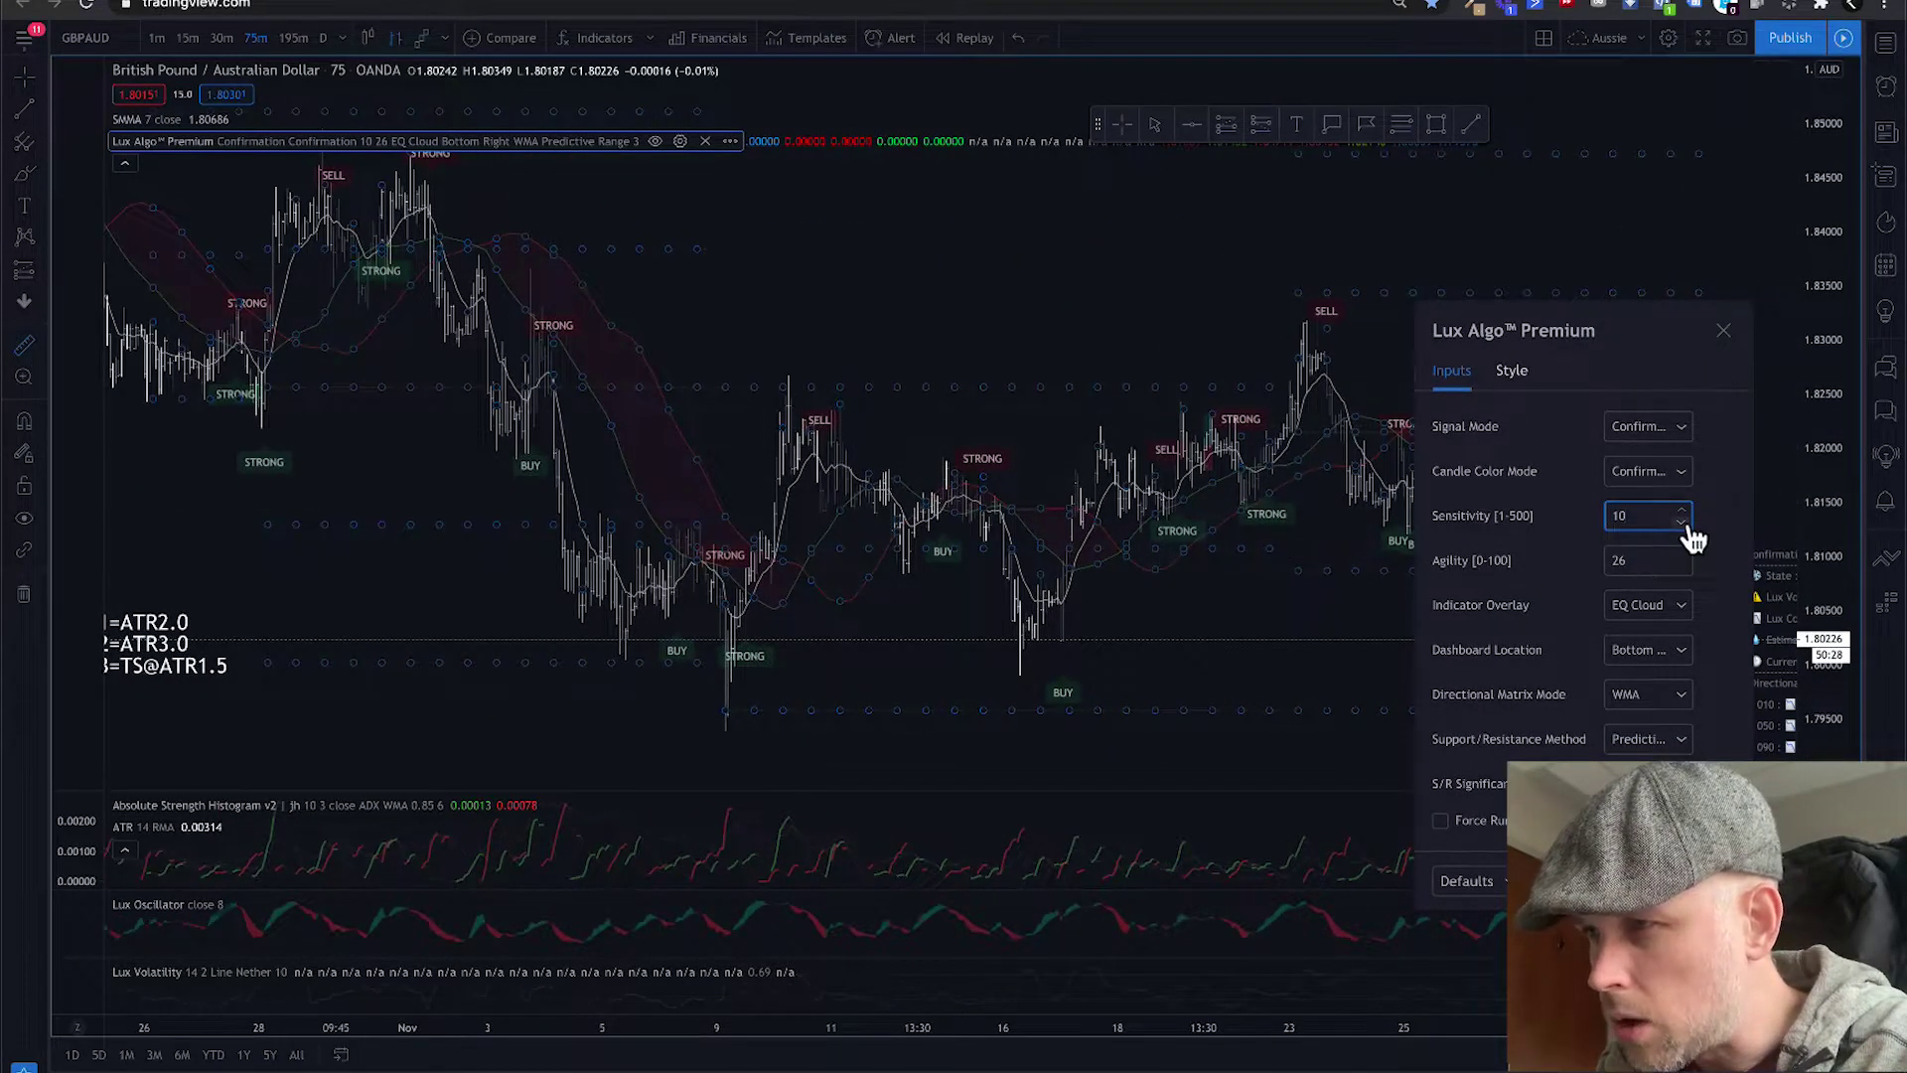
pyautogui.click(1683, 523)
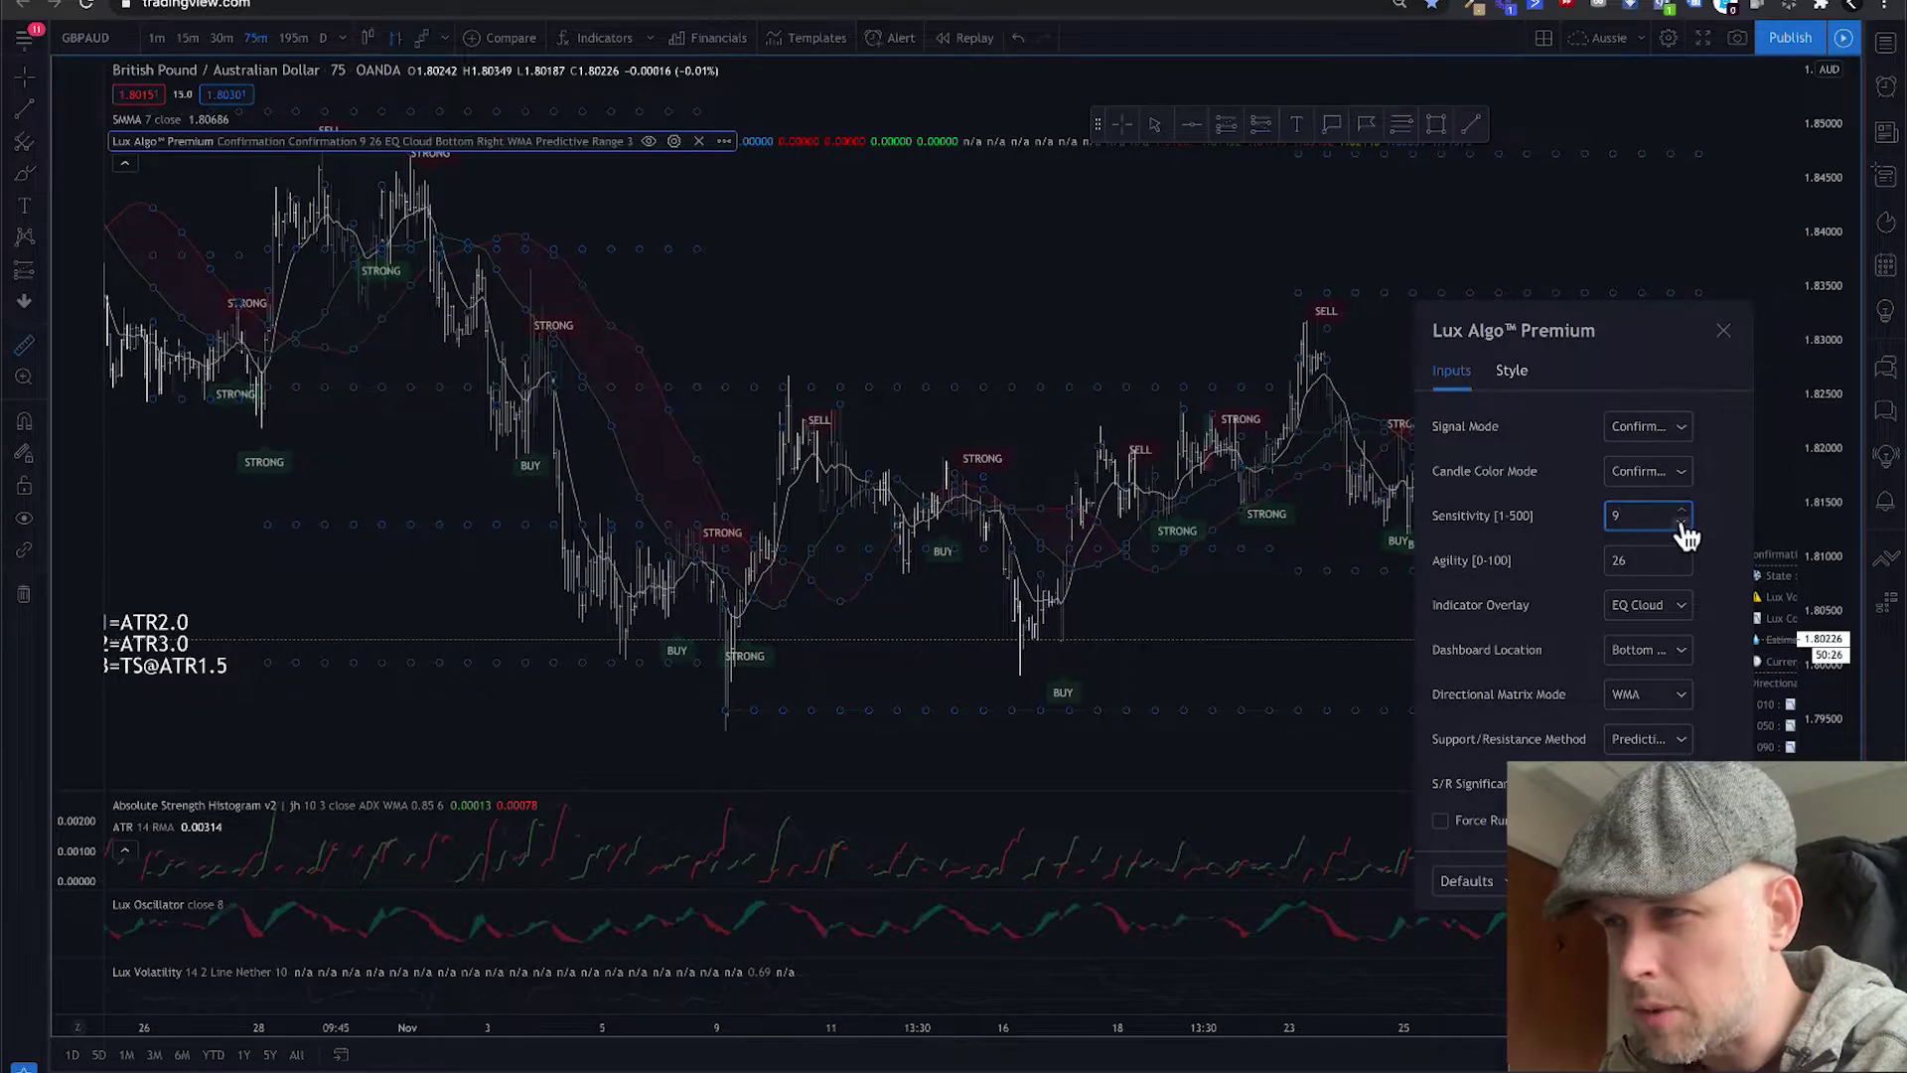
pyautogui.click(1682, 512)
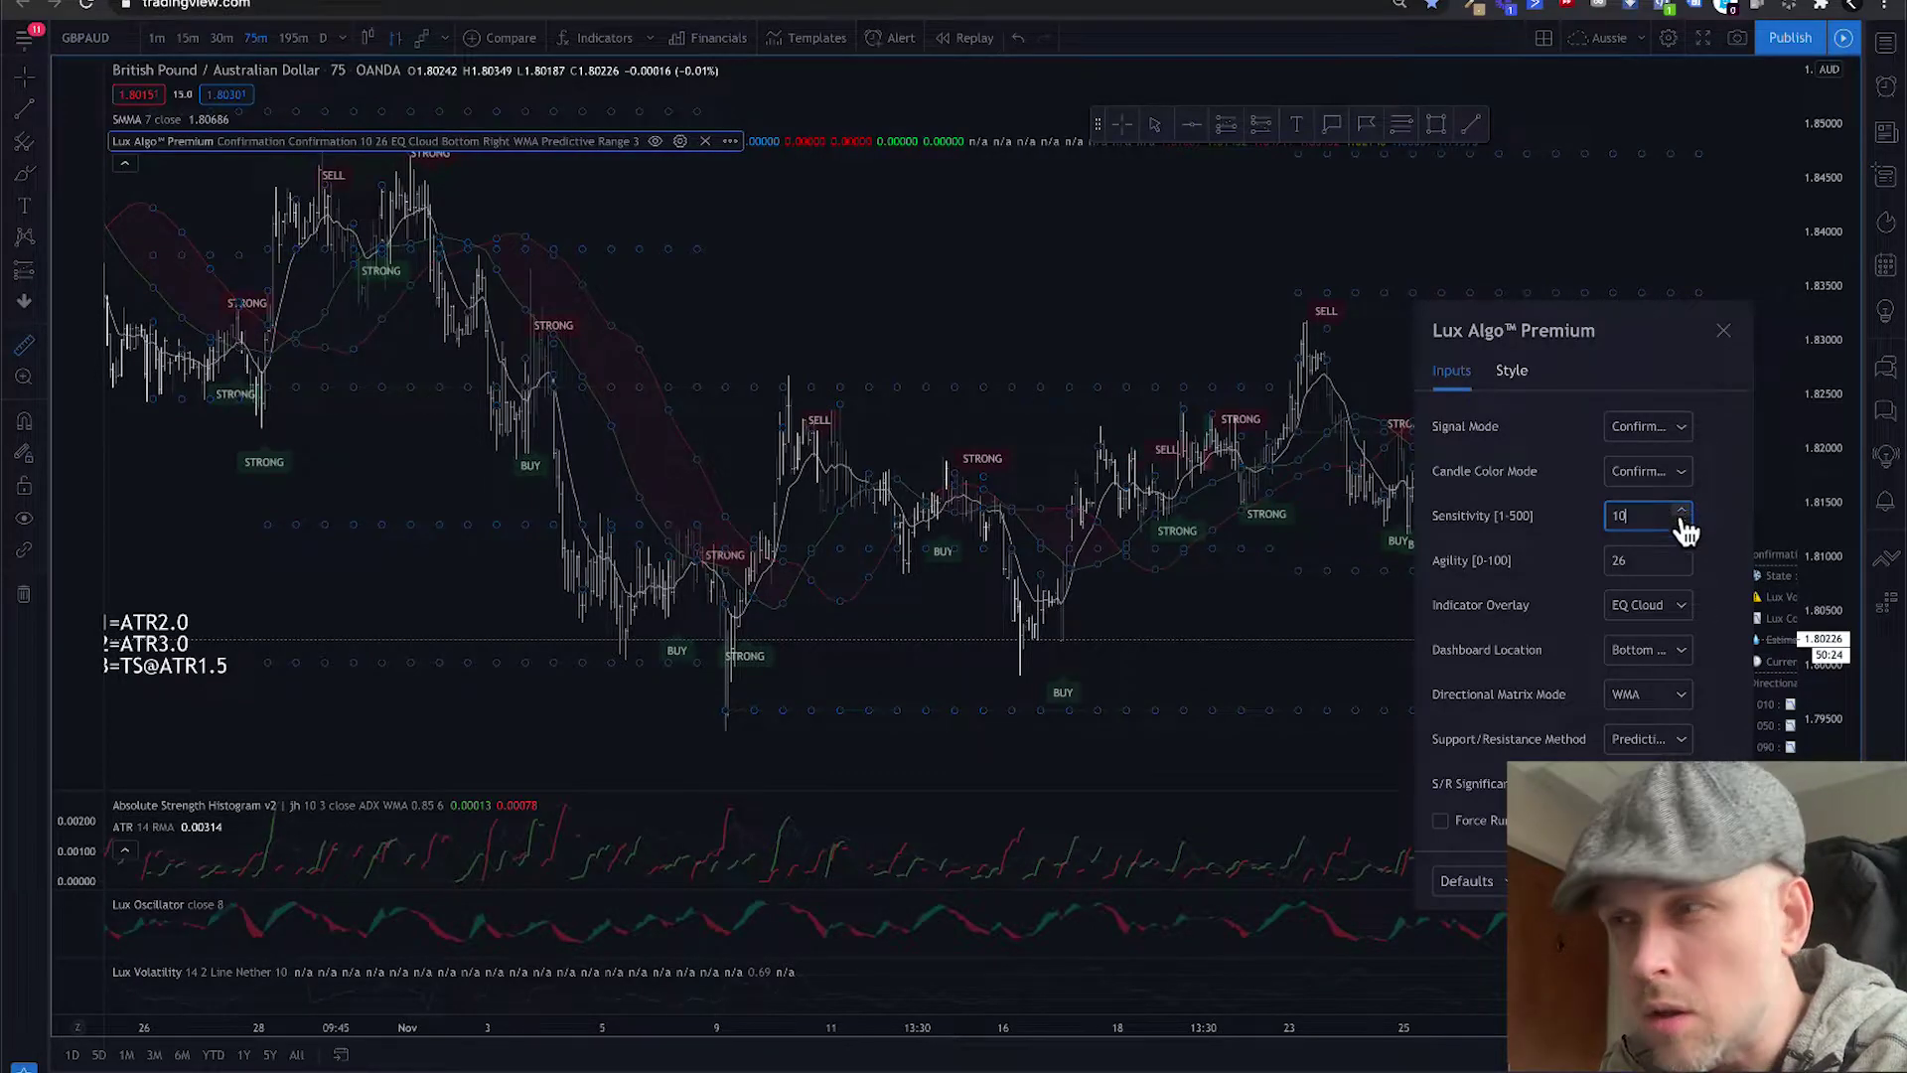
pyautogui.click(1683, 523)
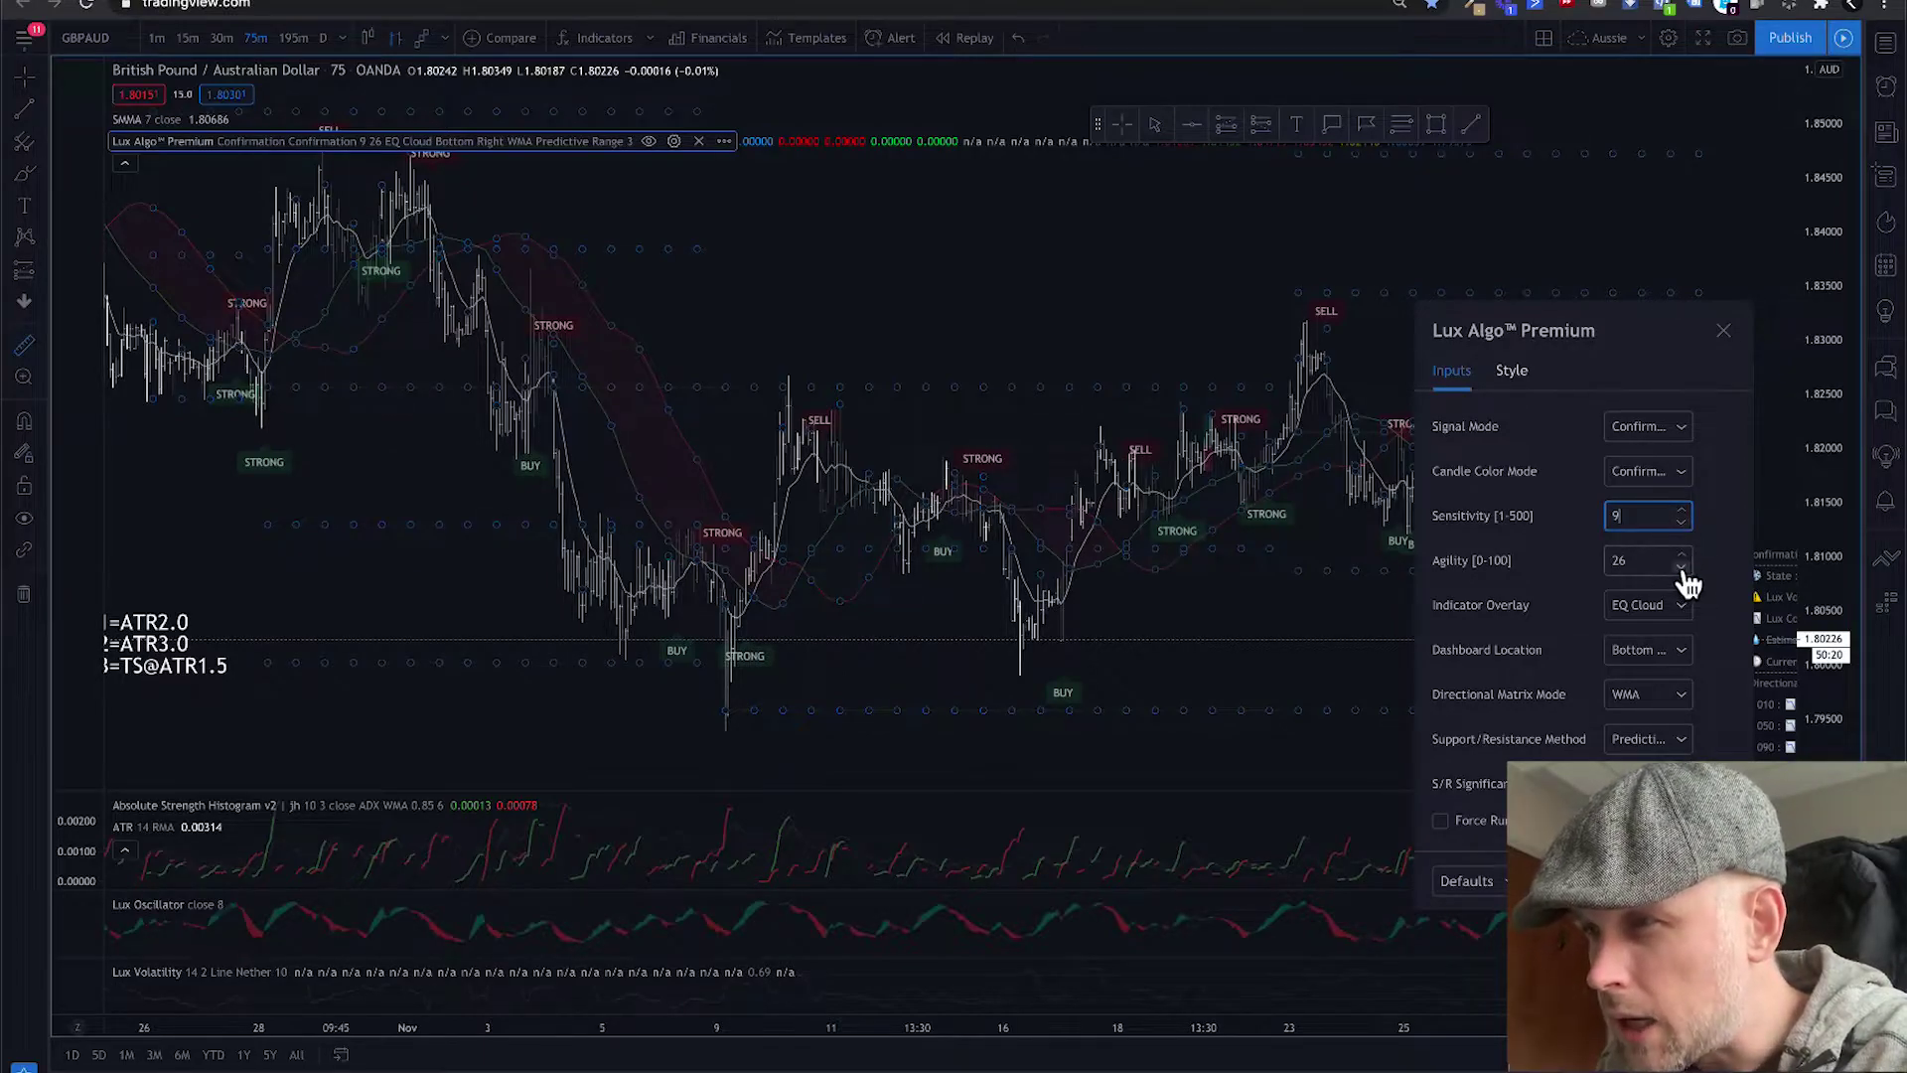
pyautogui.click(1683, 522)
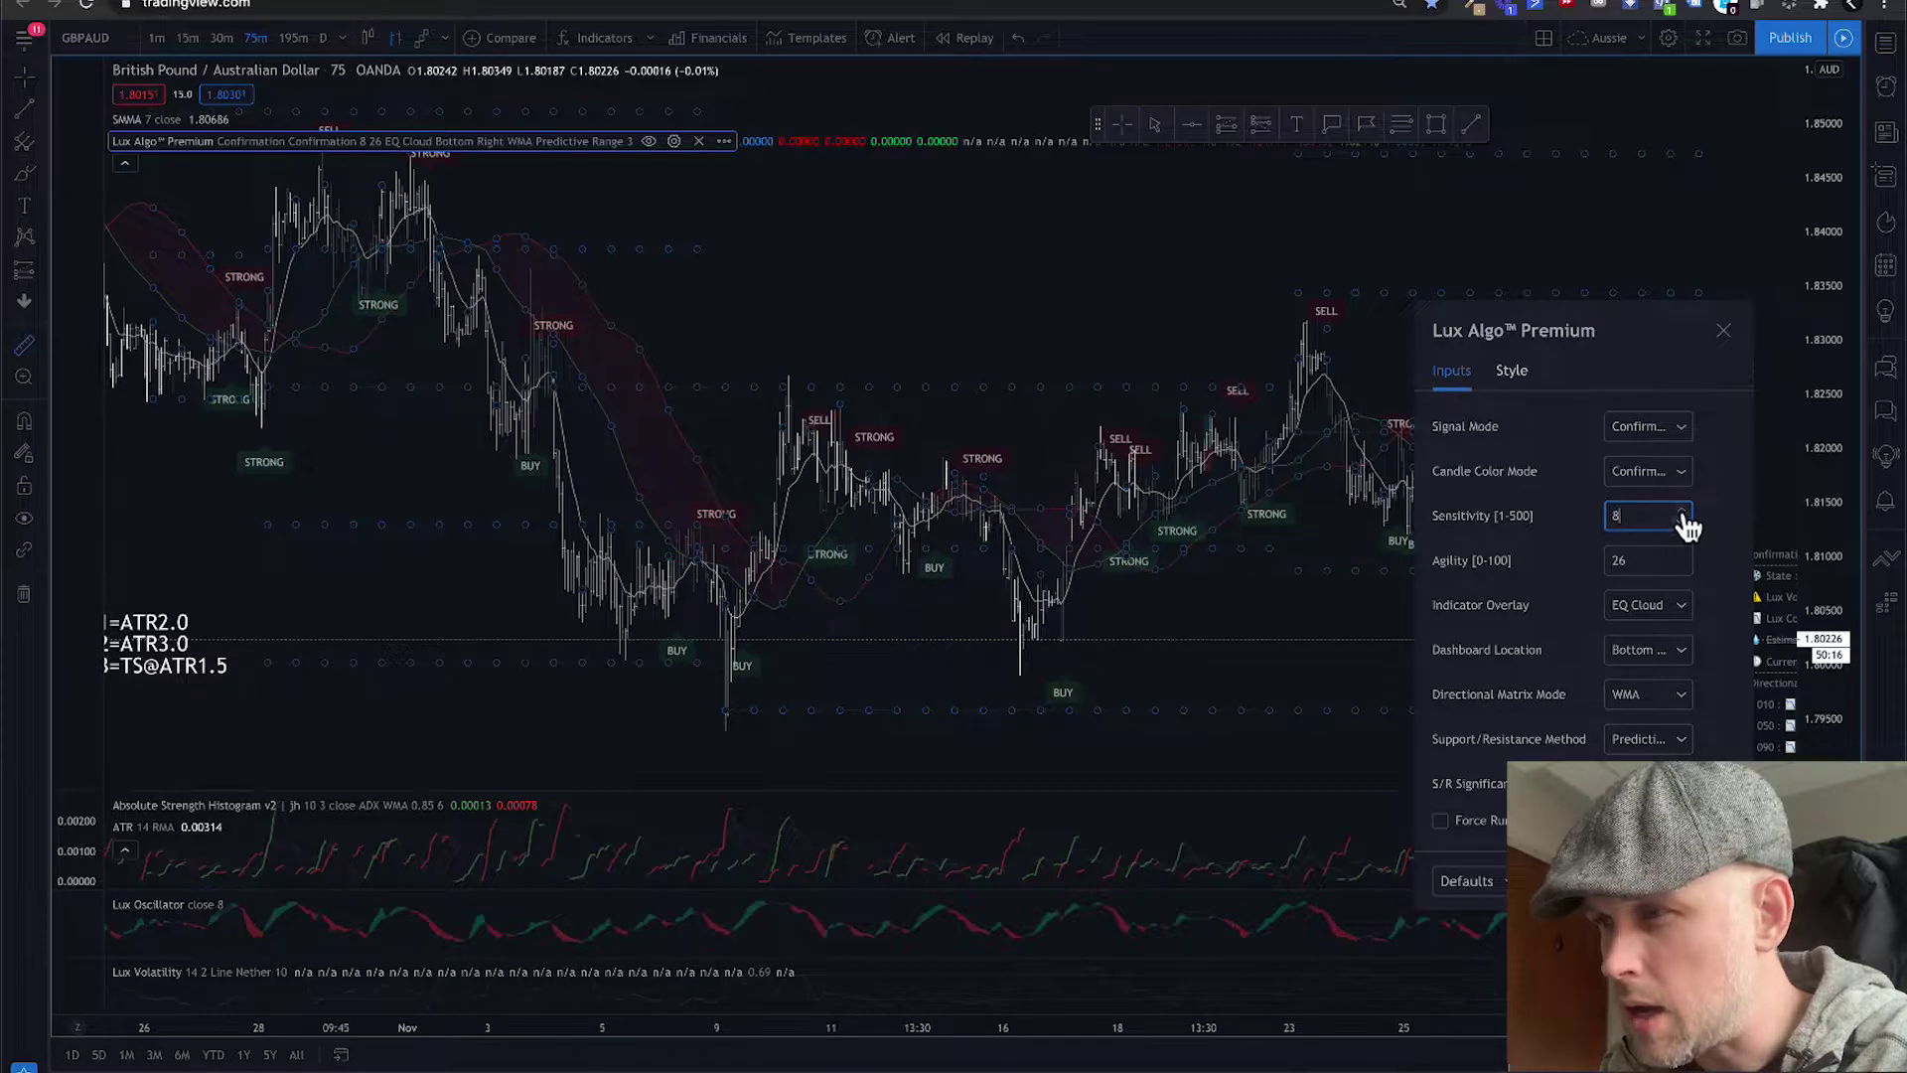
pyautogui.click(1683, 513)
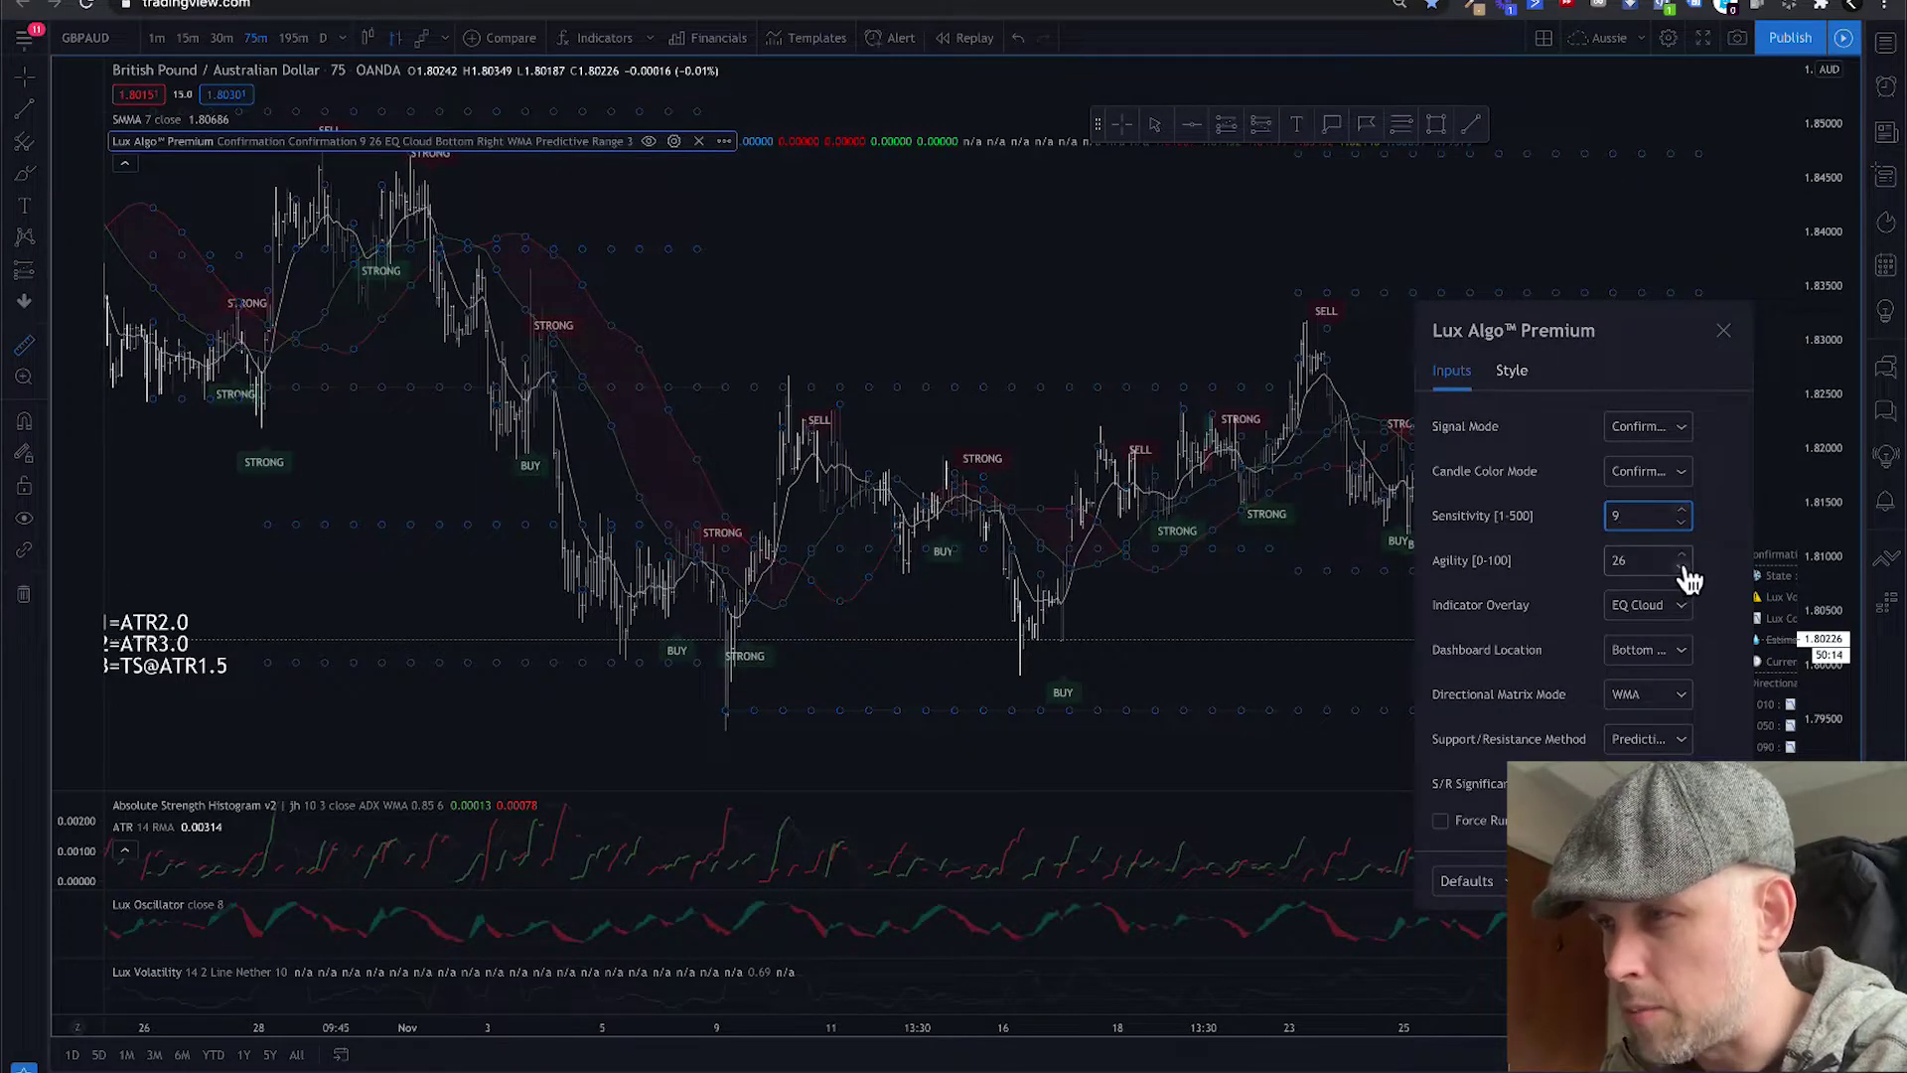
# Compare Agility 25 and 26, then step it down to 23.
pyautogui.click(1684, 567)
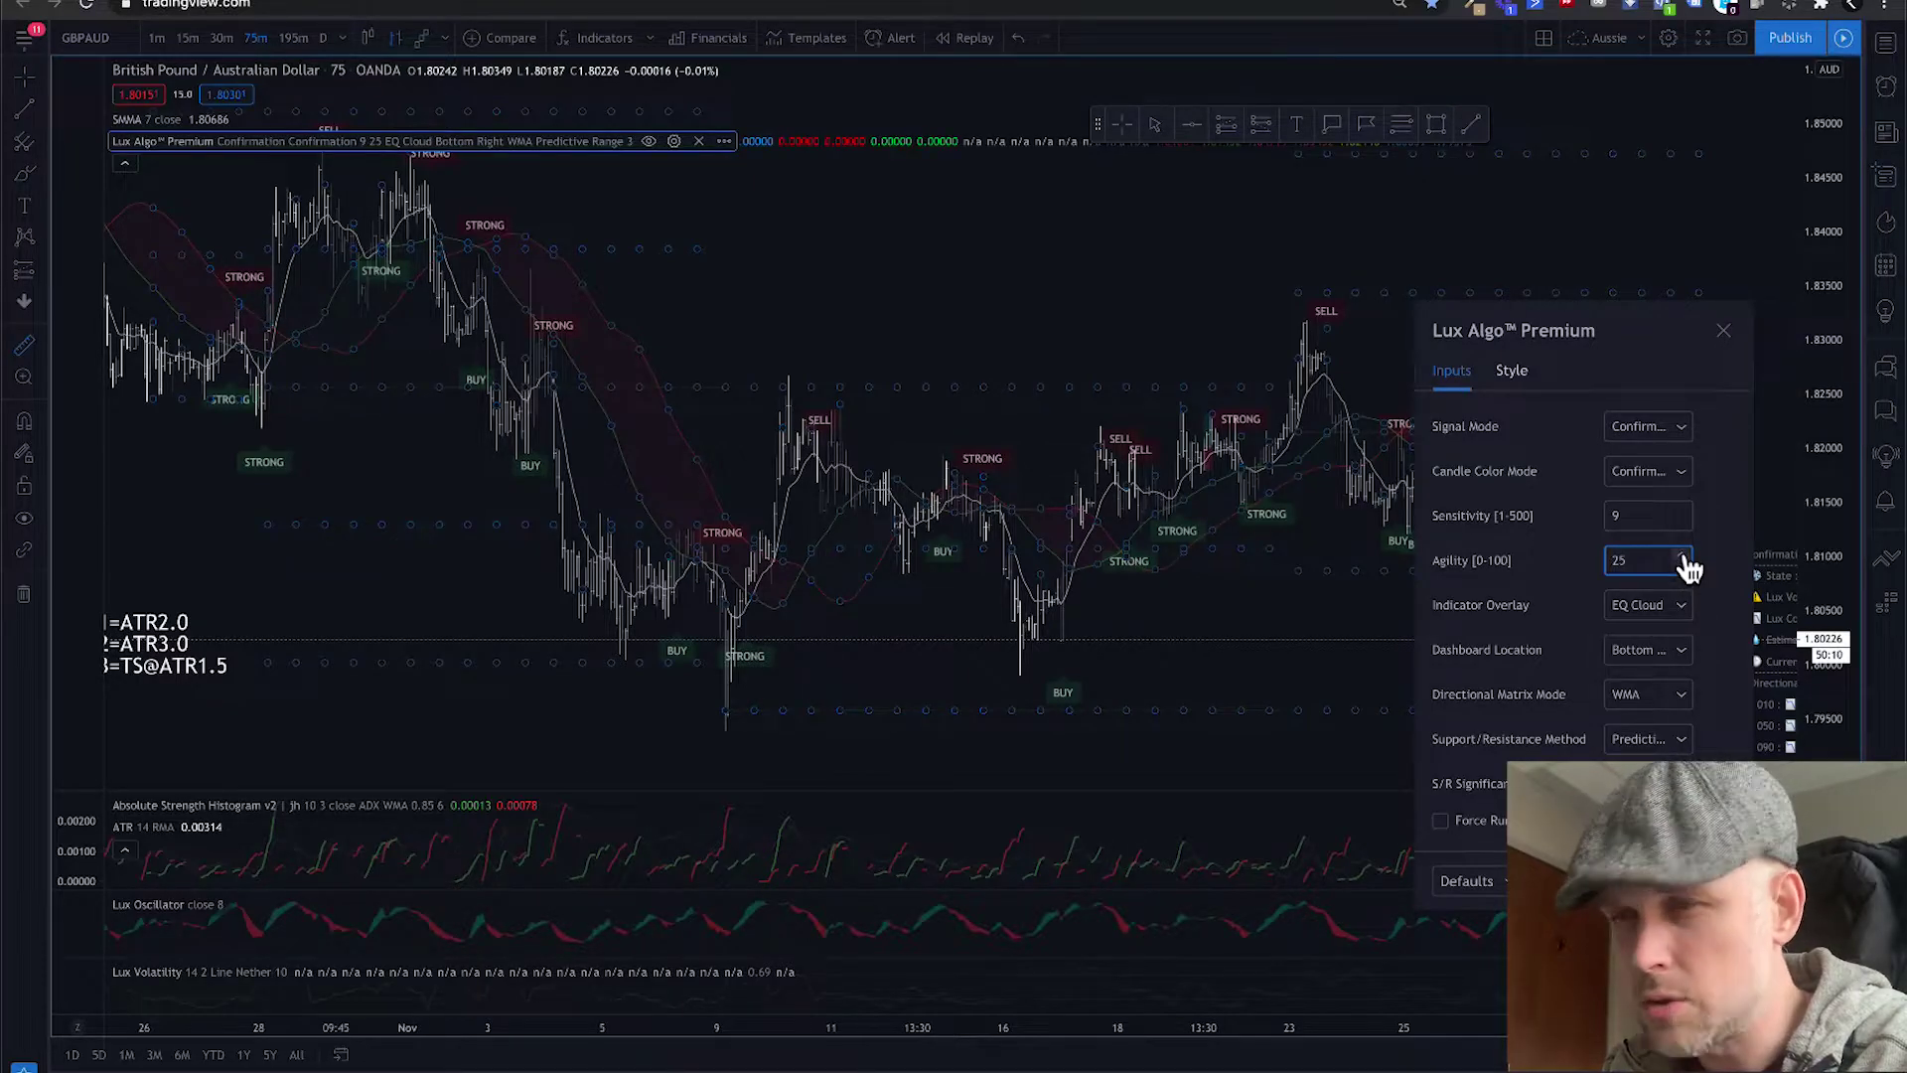
pyautogui.click(1682, 554)
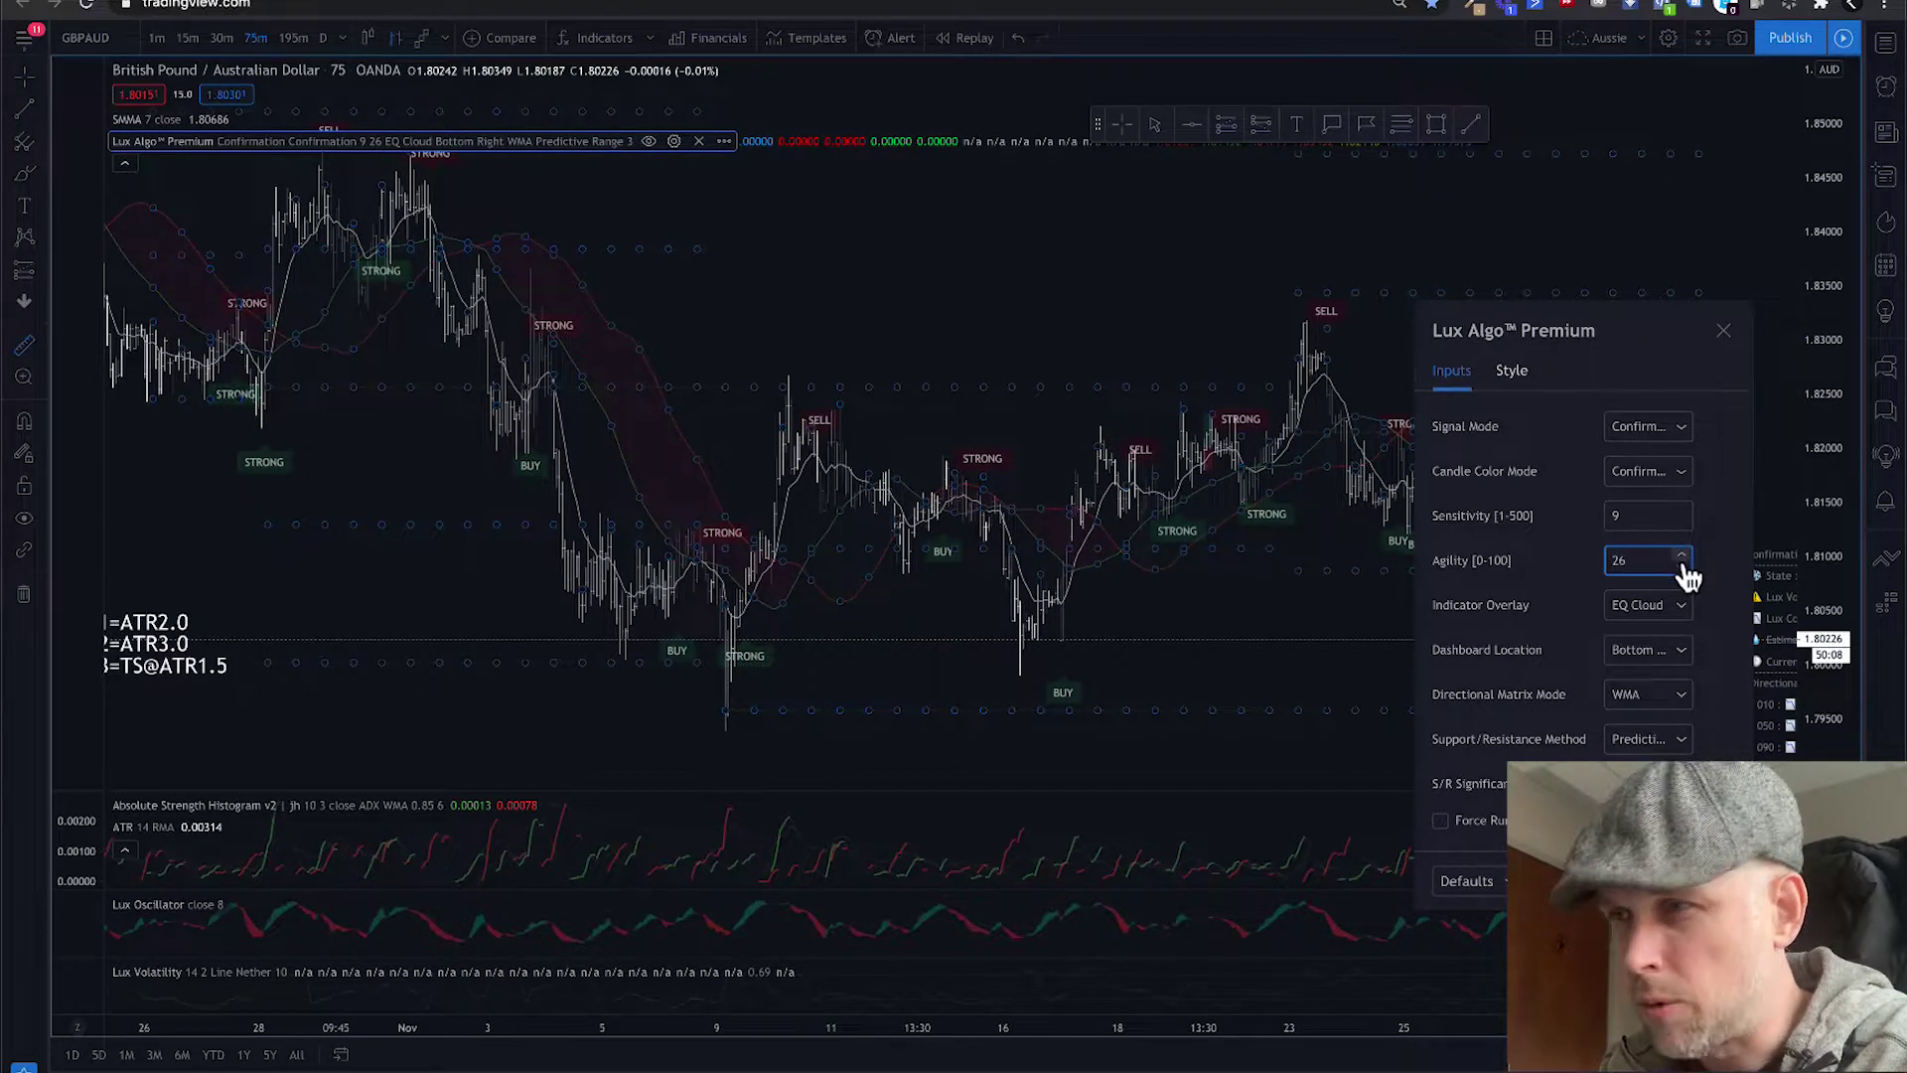
pyautogui.click(1684, 568)
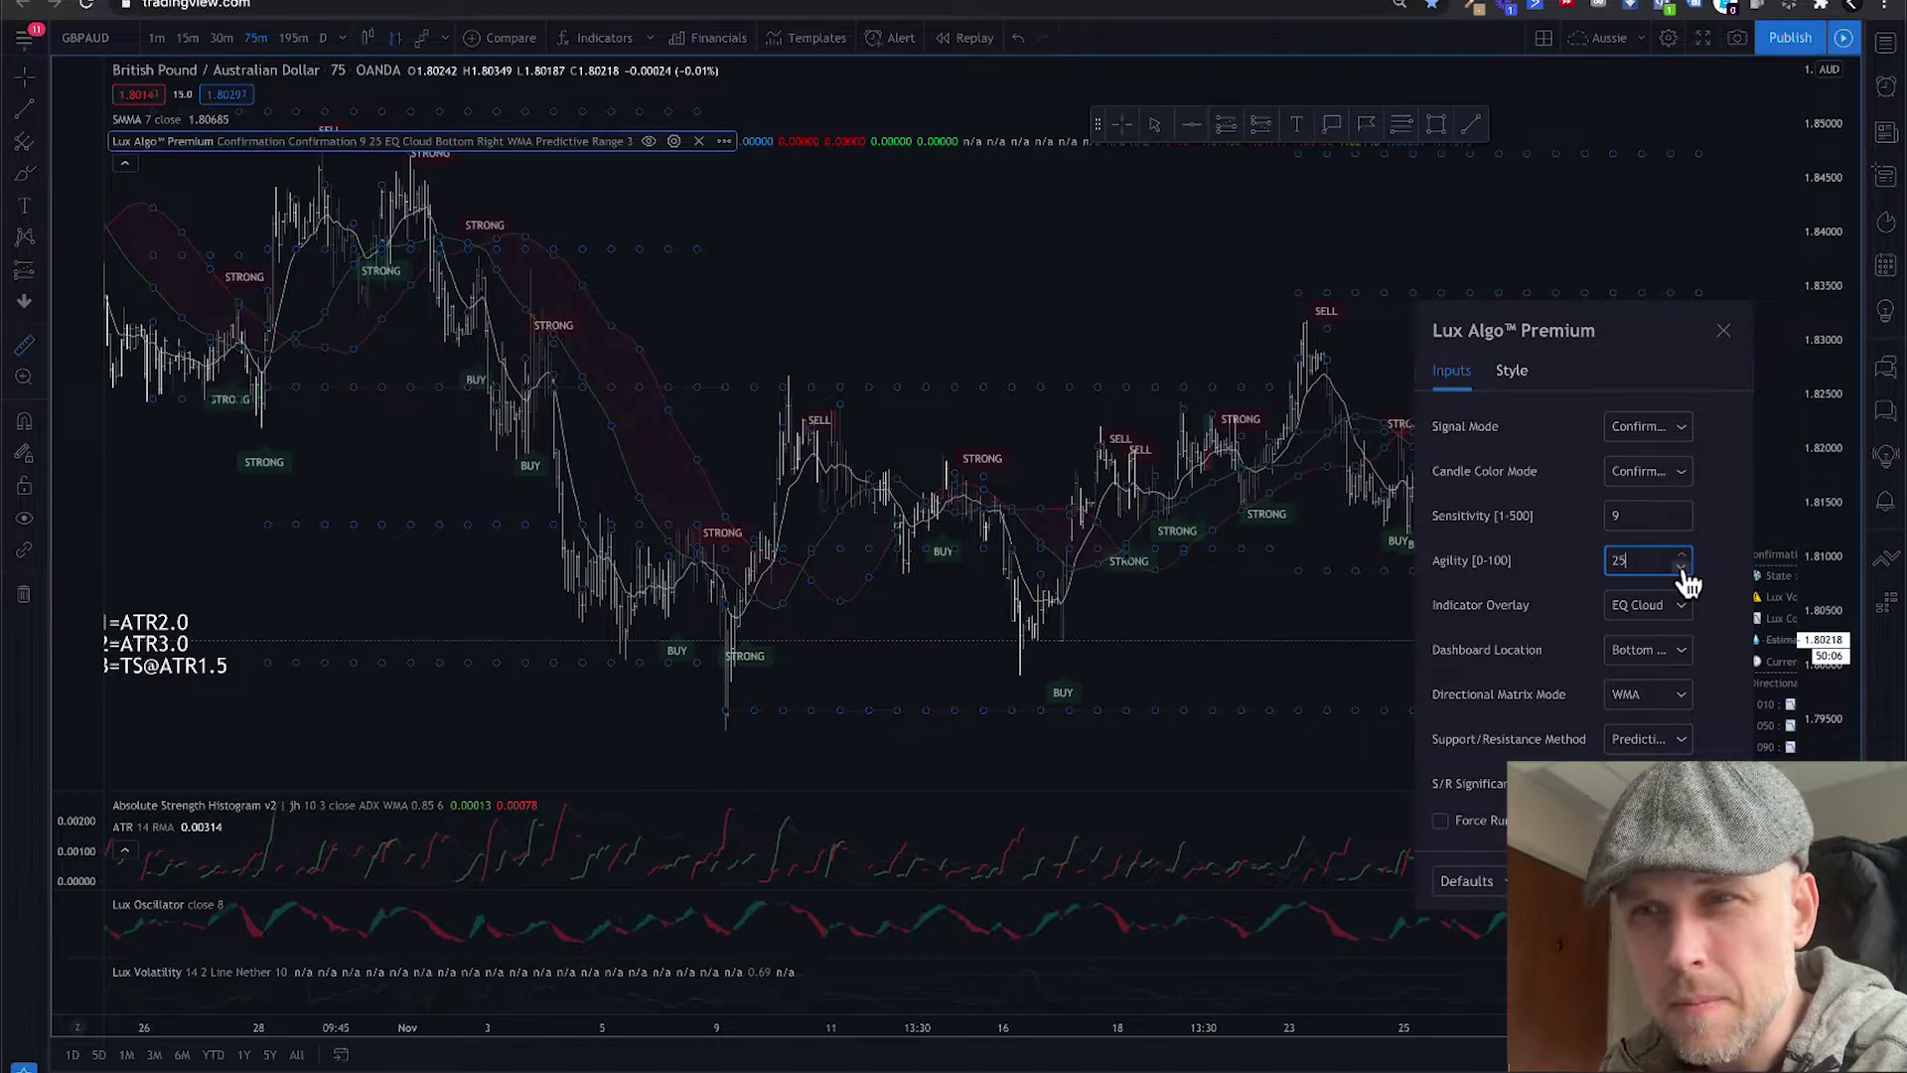
pyautogui.click(1682, 555)
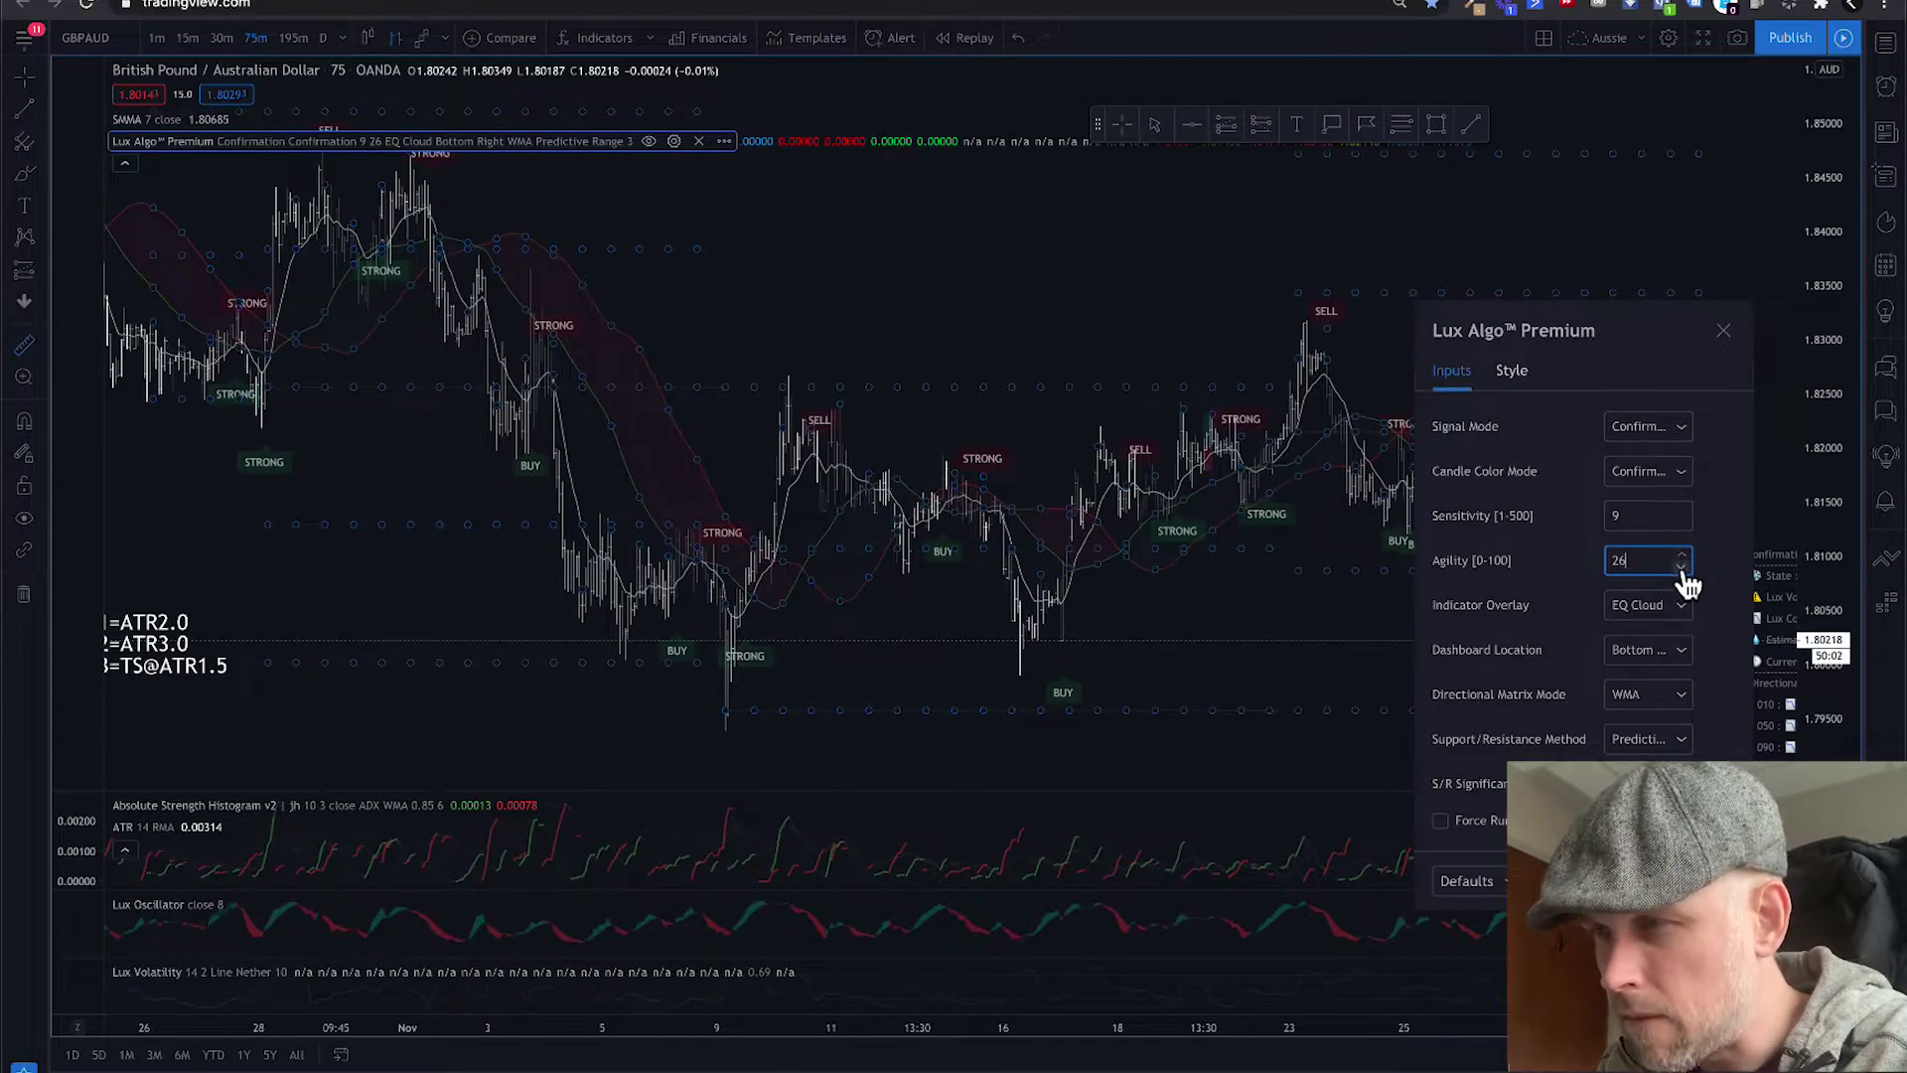
pyautogui.click(1684, 570)
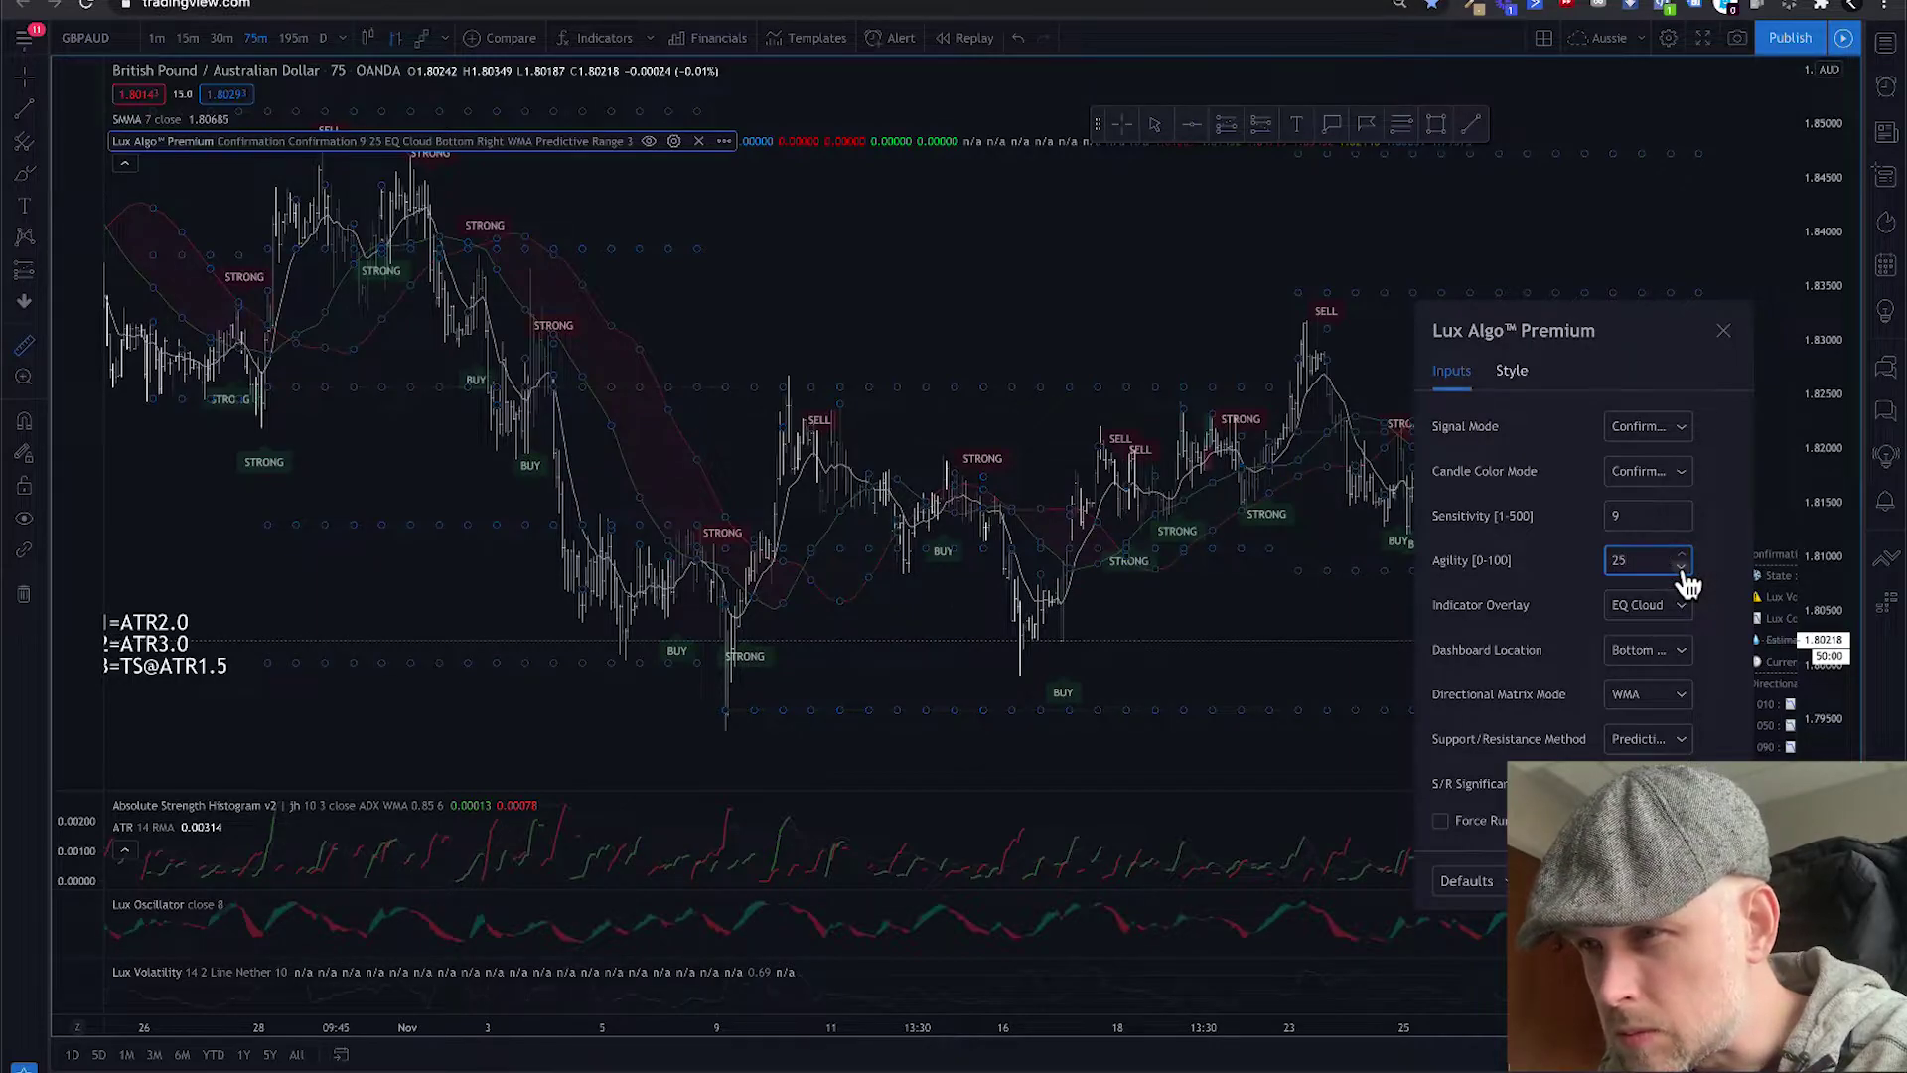
pyautogui.click(1683, 554)
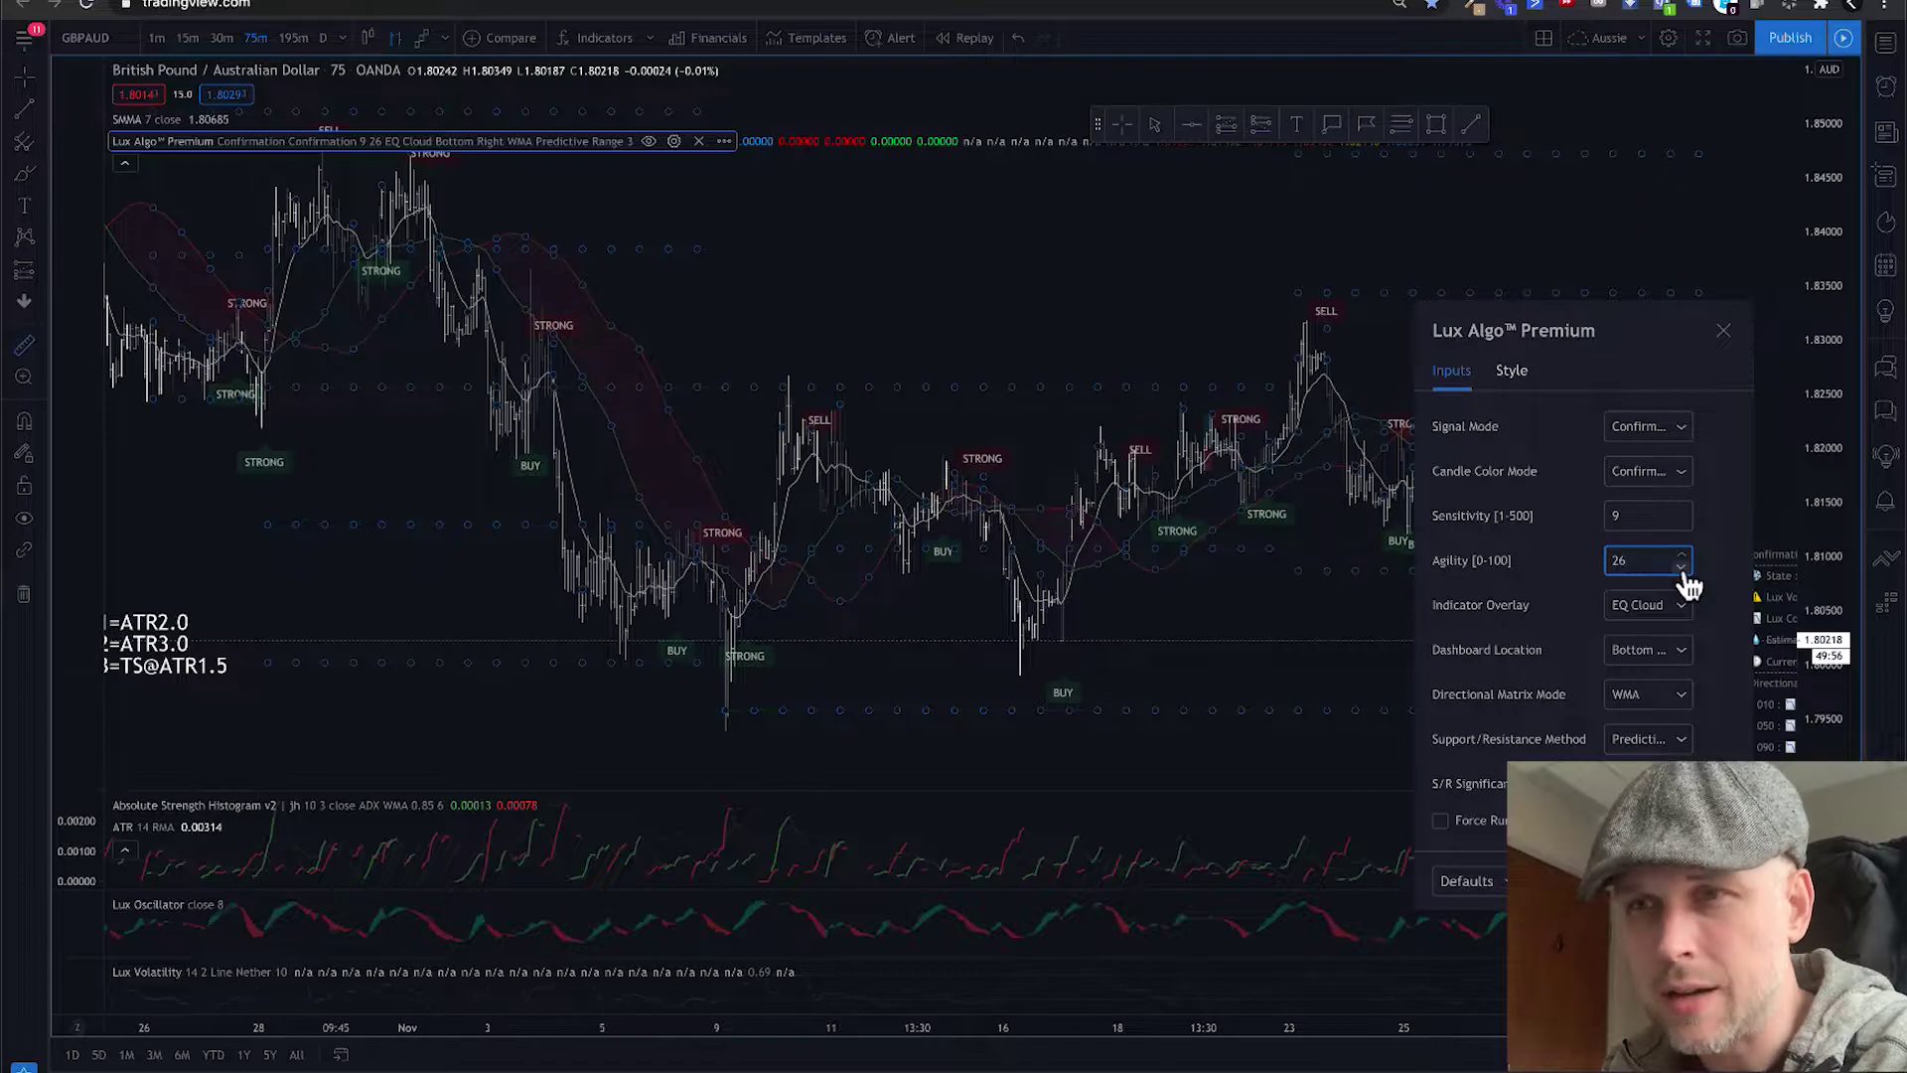
pyautogui.click(1684, 570)
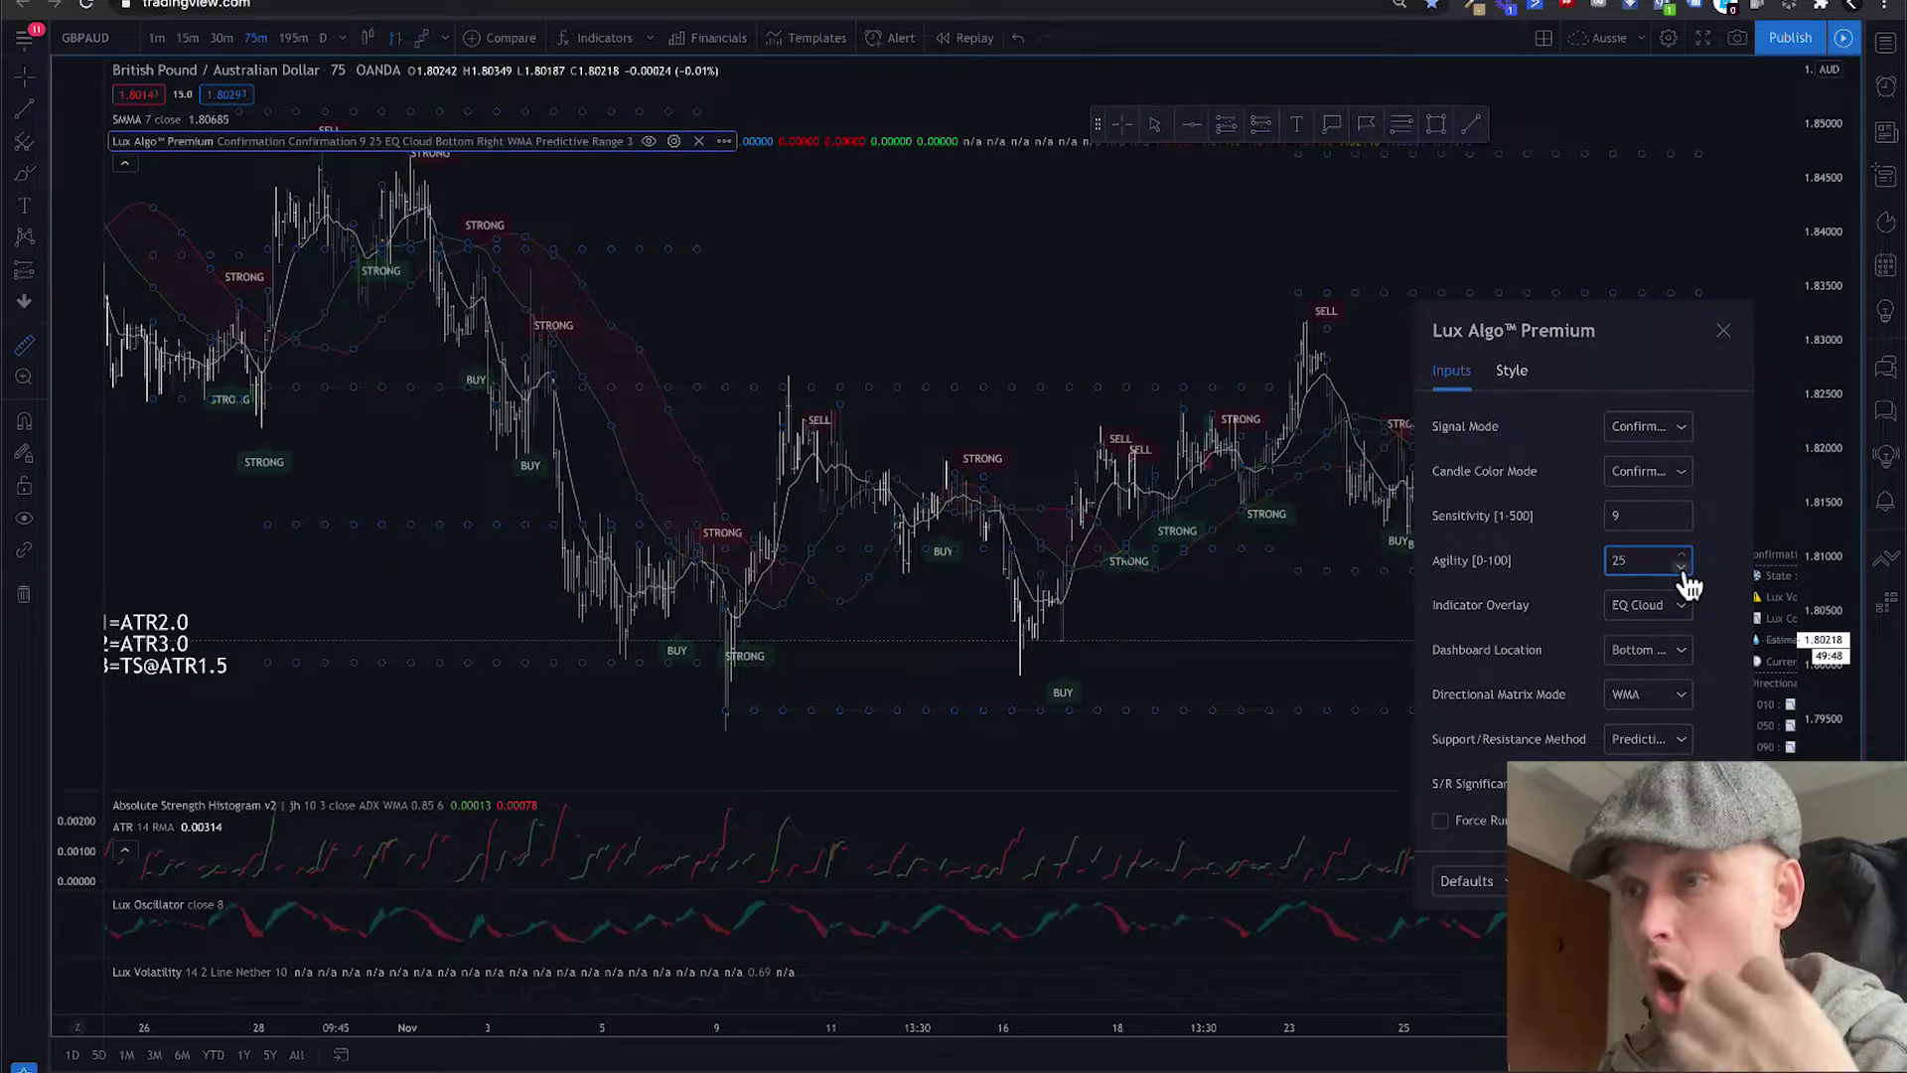
pyautogui.click(1684, 570)
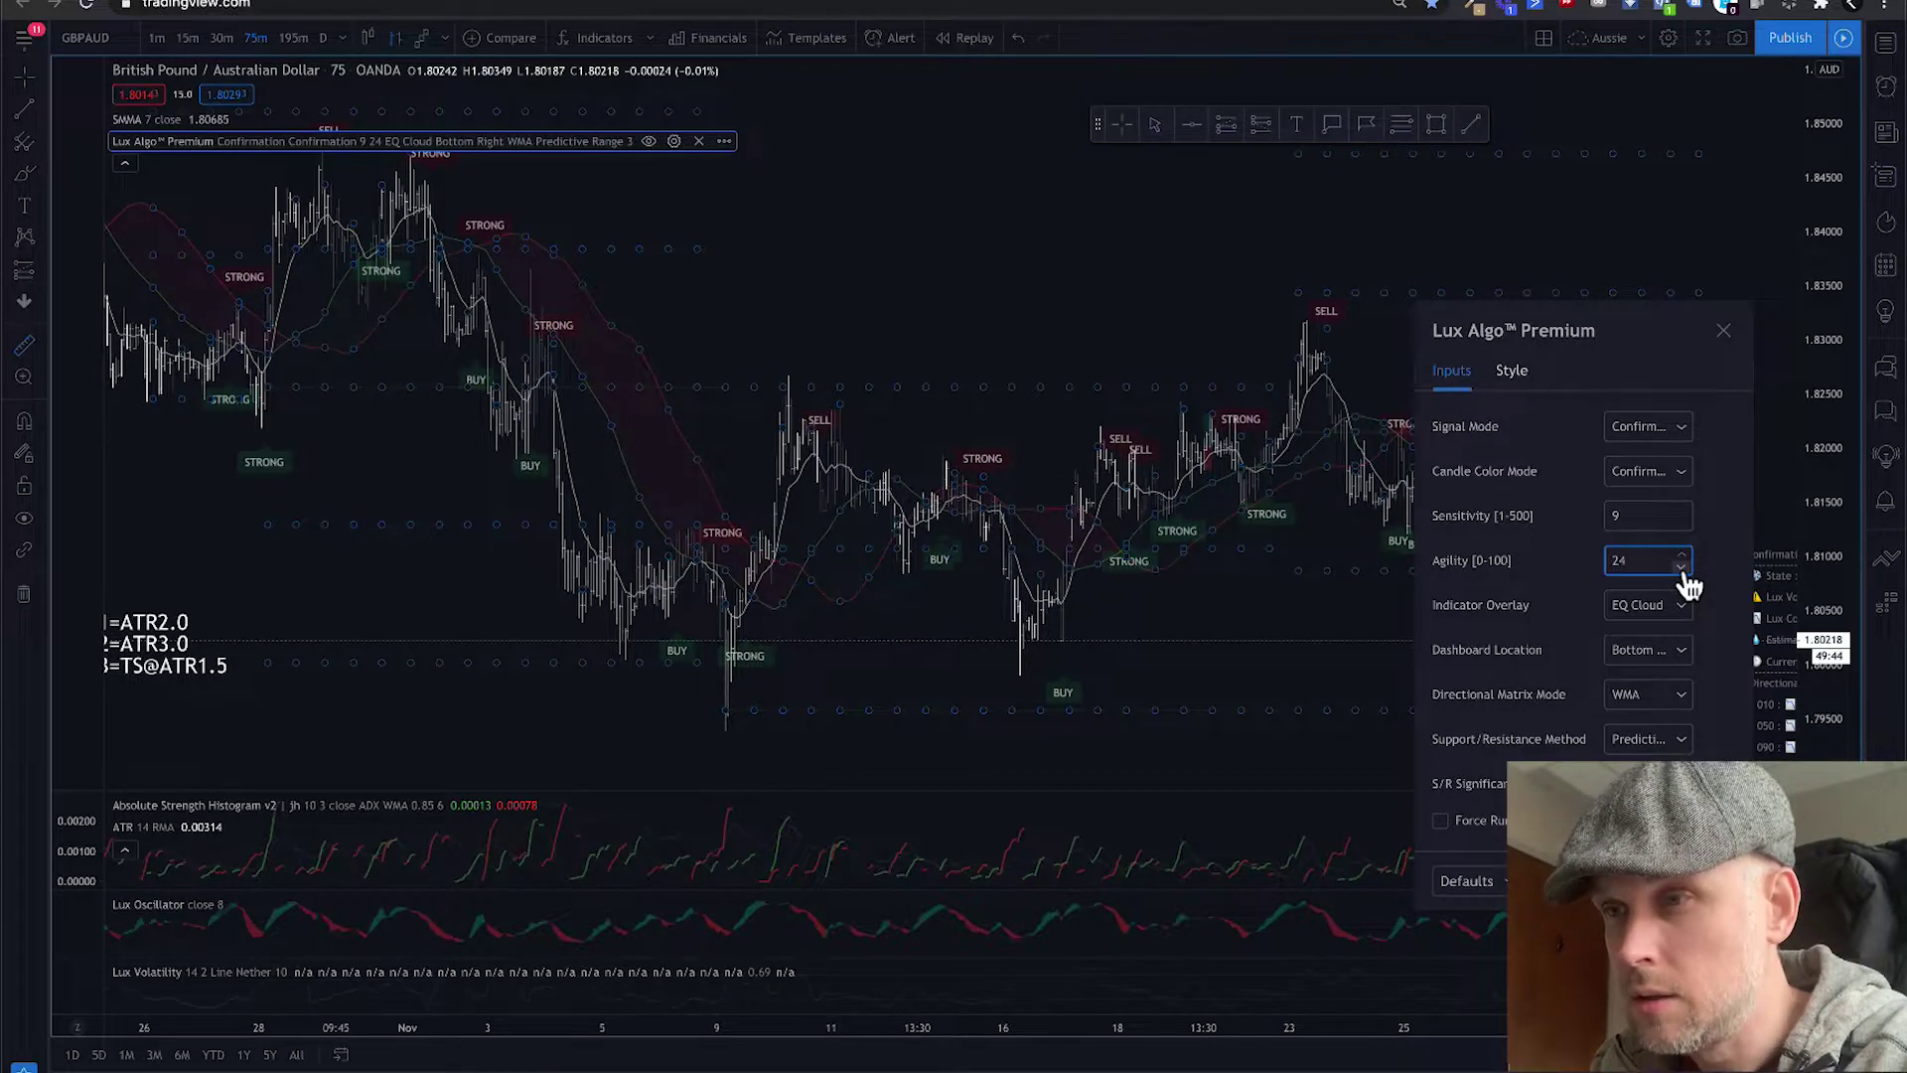
pyautogui.click(1683, 570)
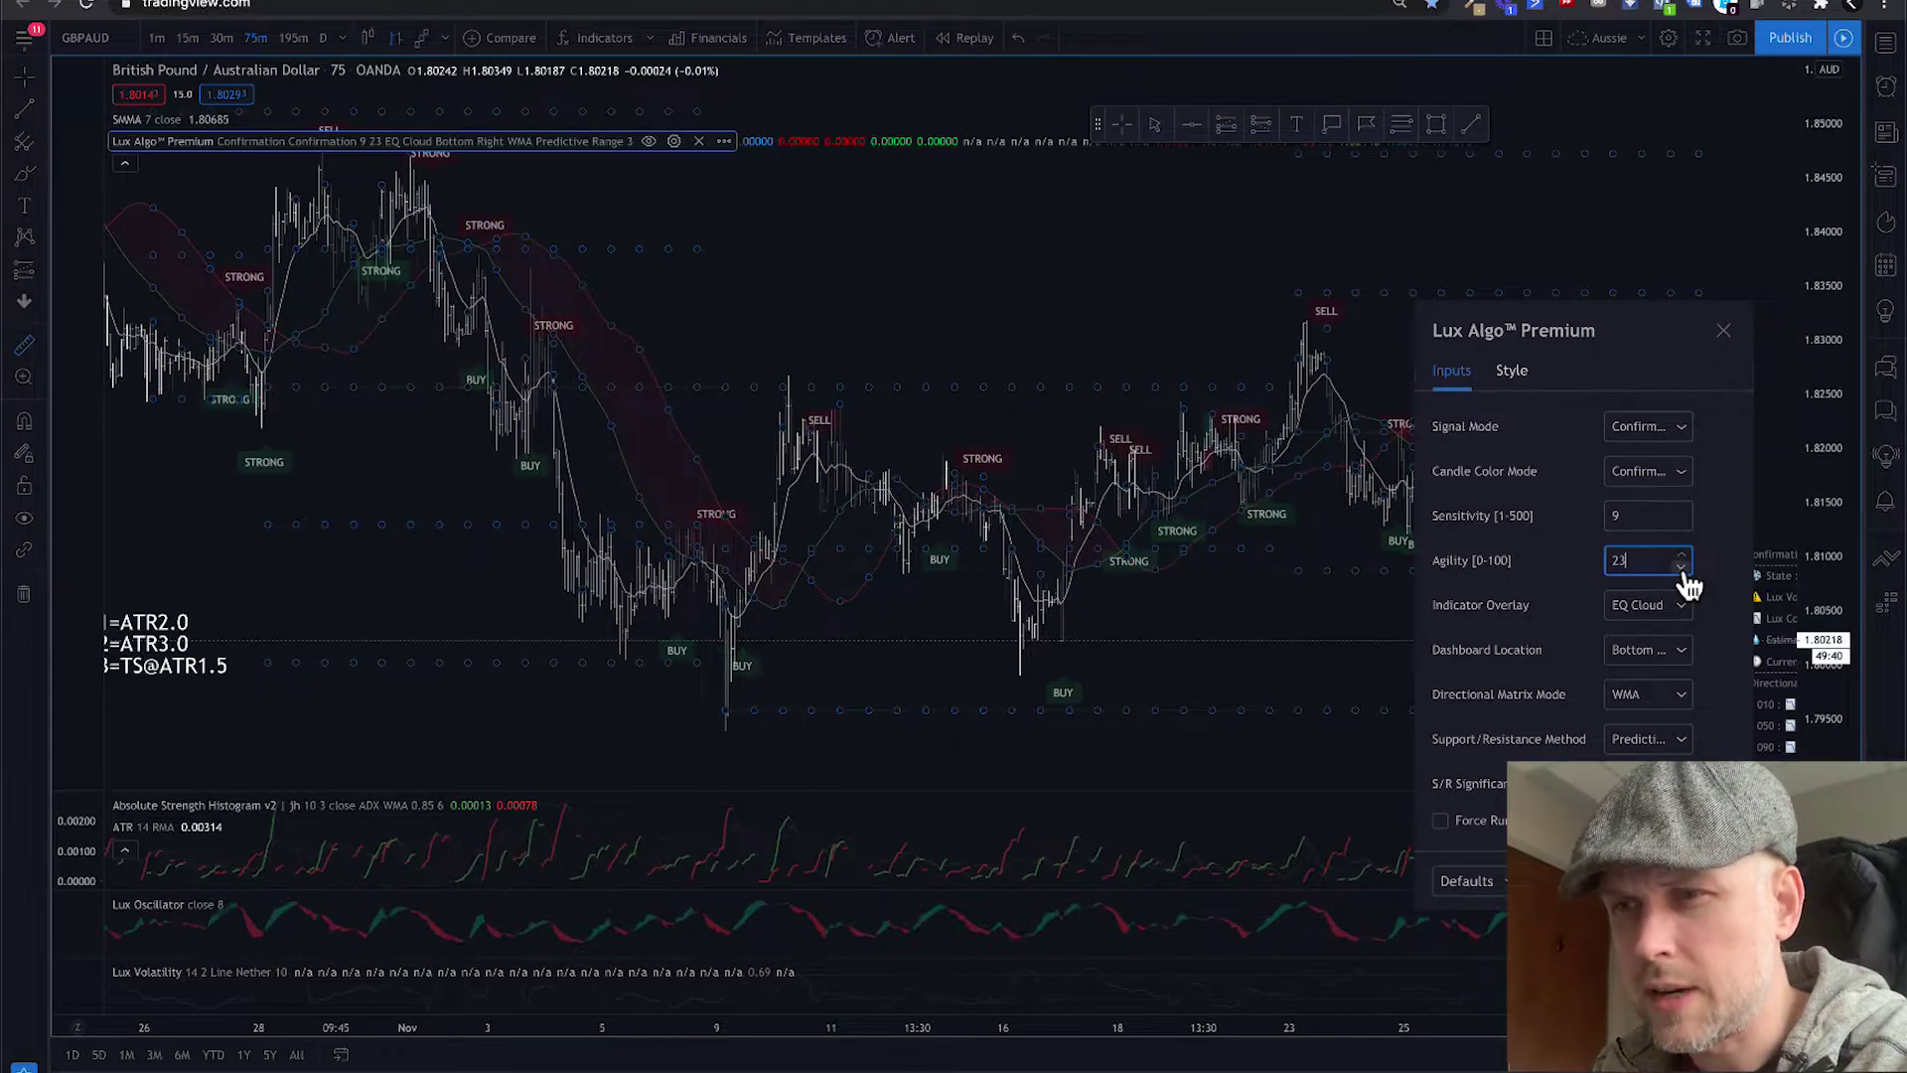
# Compare Agility 22 against 23, leave it at 23, and close the Lux Algo settings.
pyautogui.click(1684, 571)
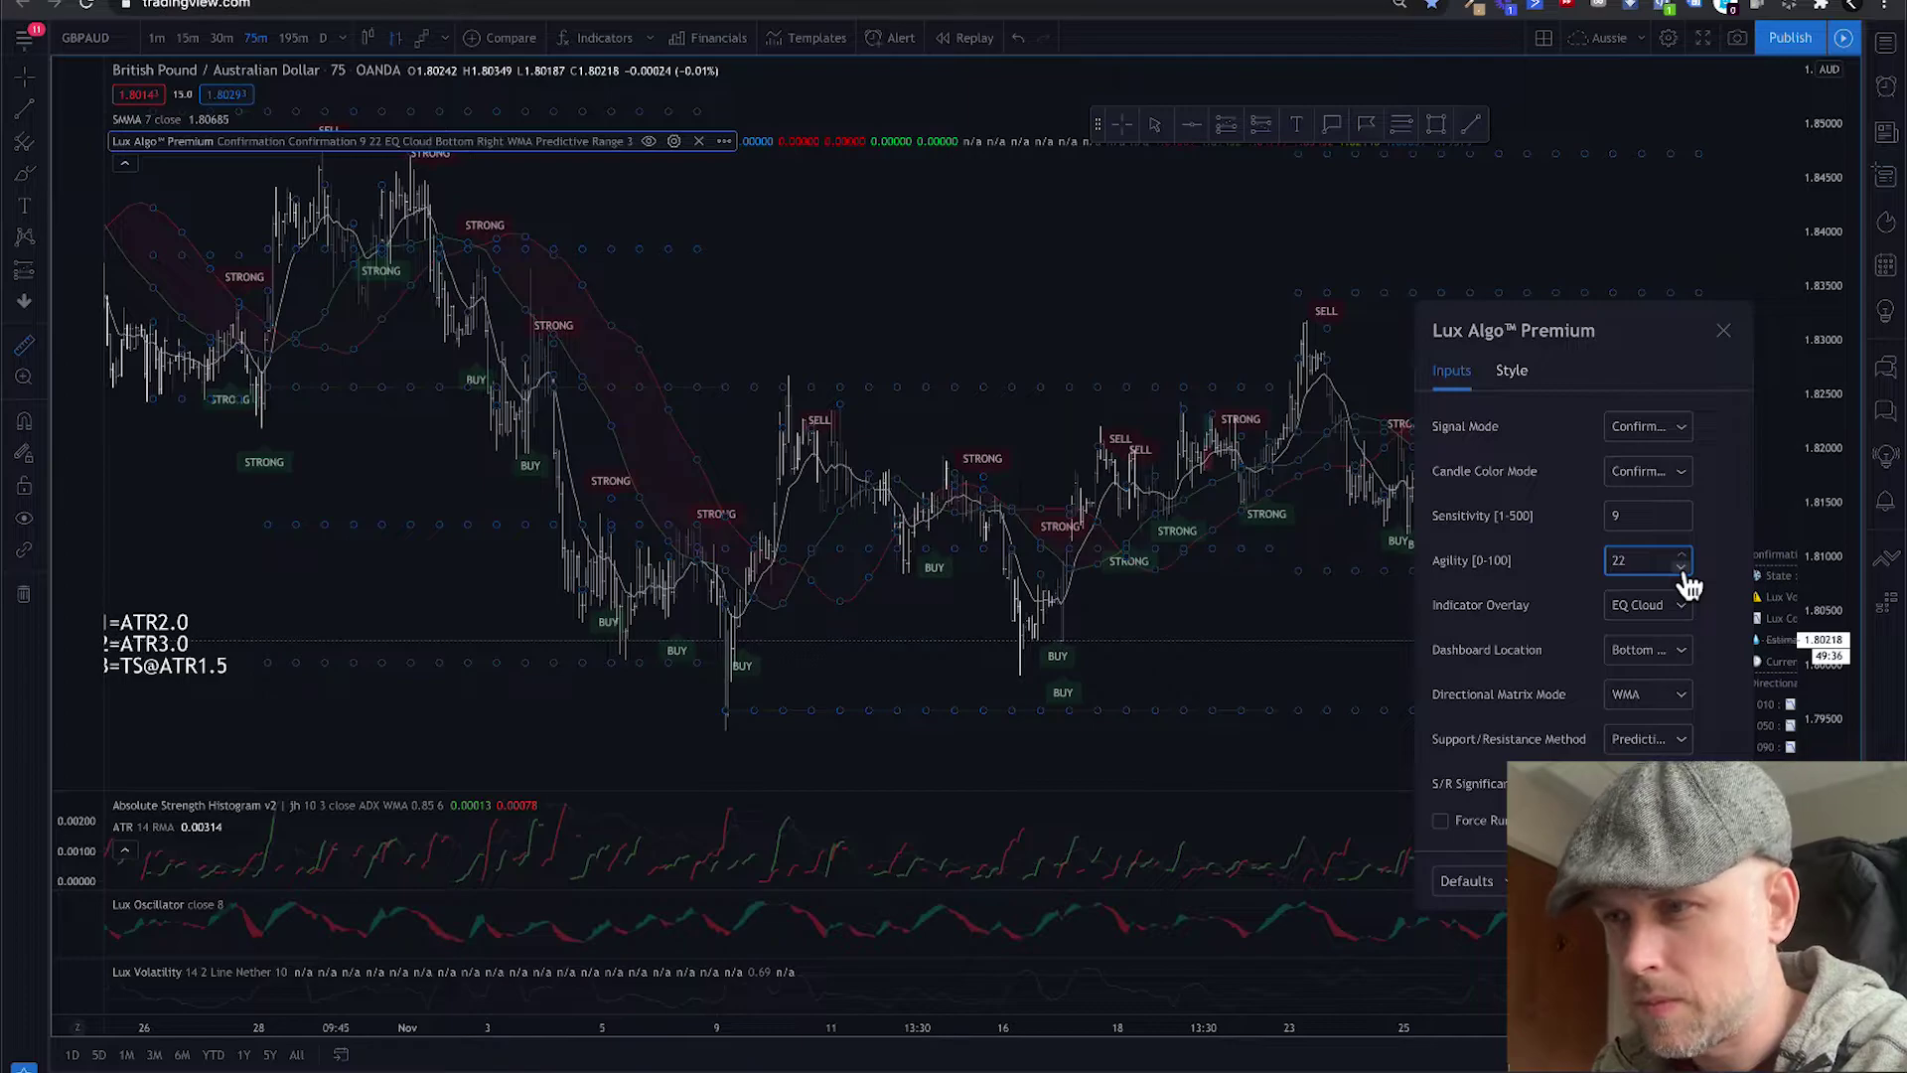
pyautogui.click(1683, 556)
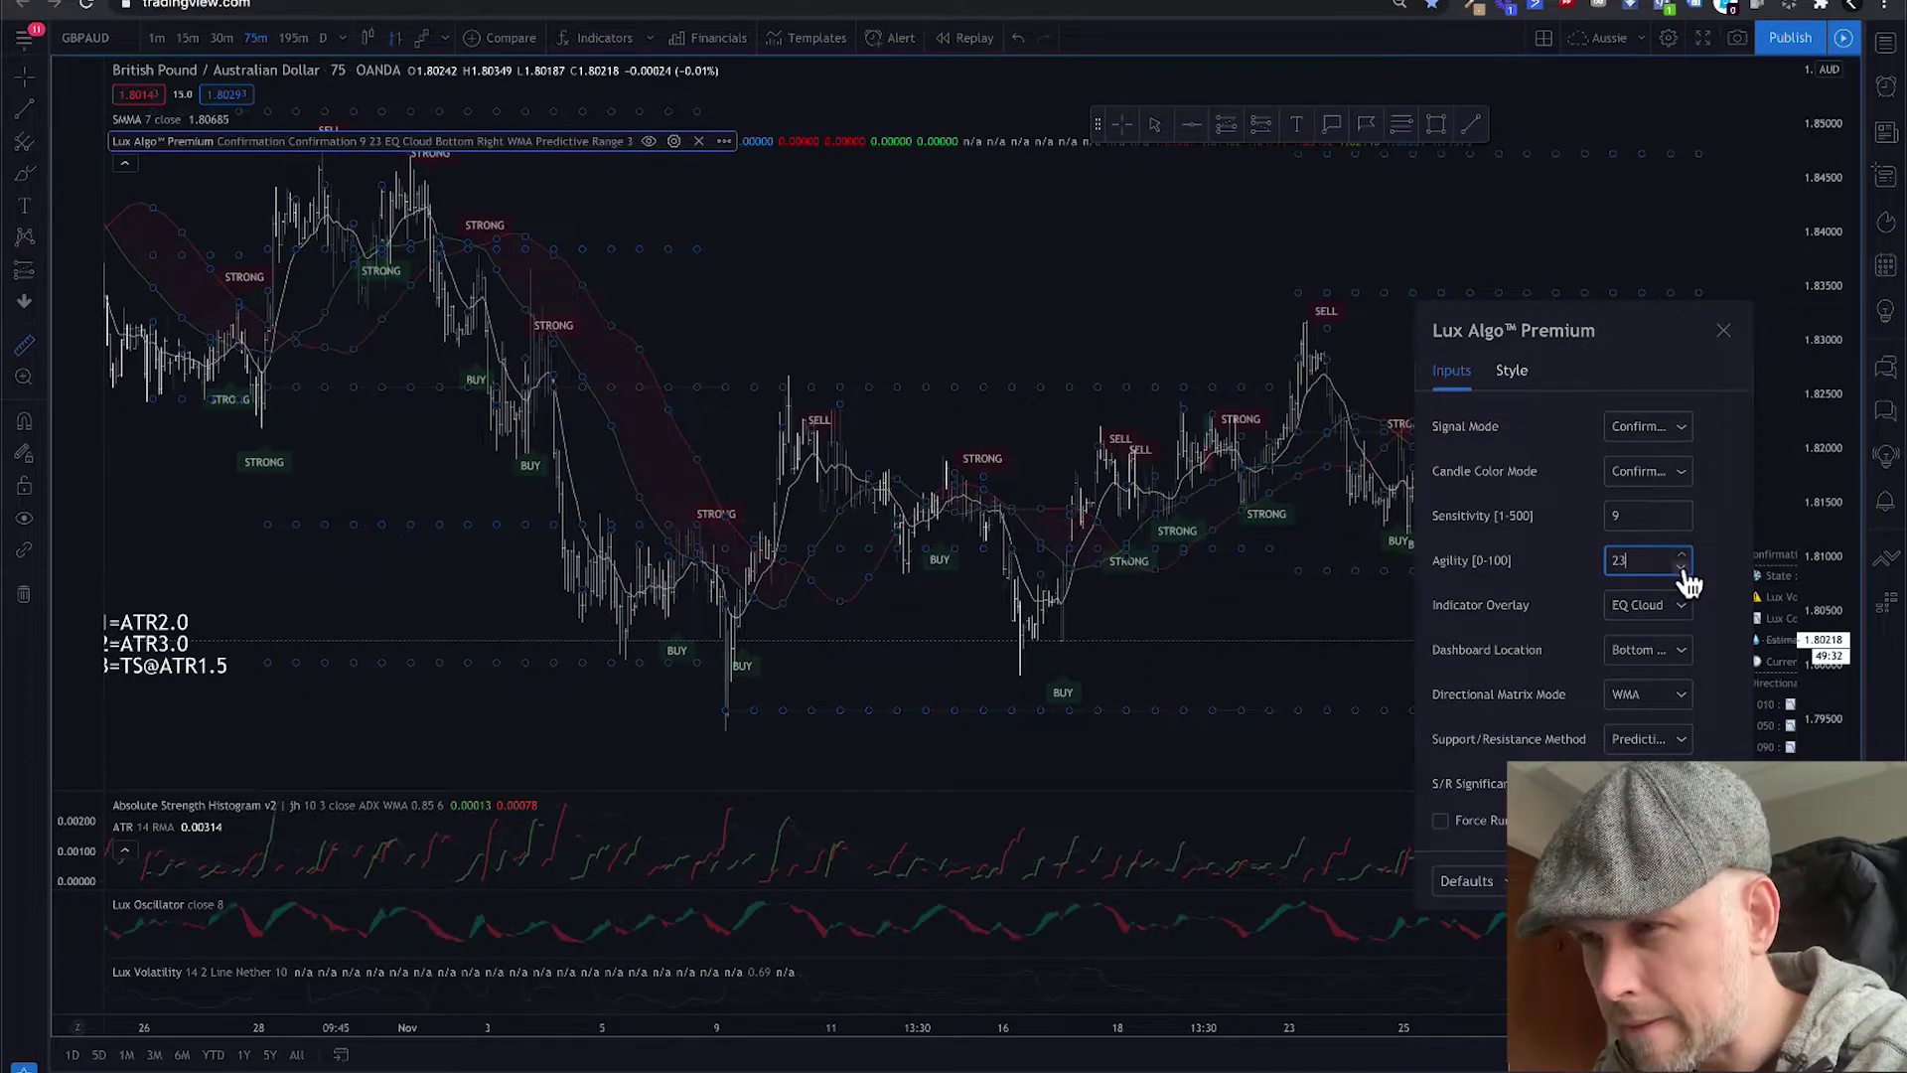
pyautogui.click(1683, 569)
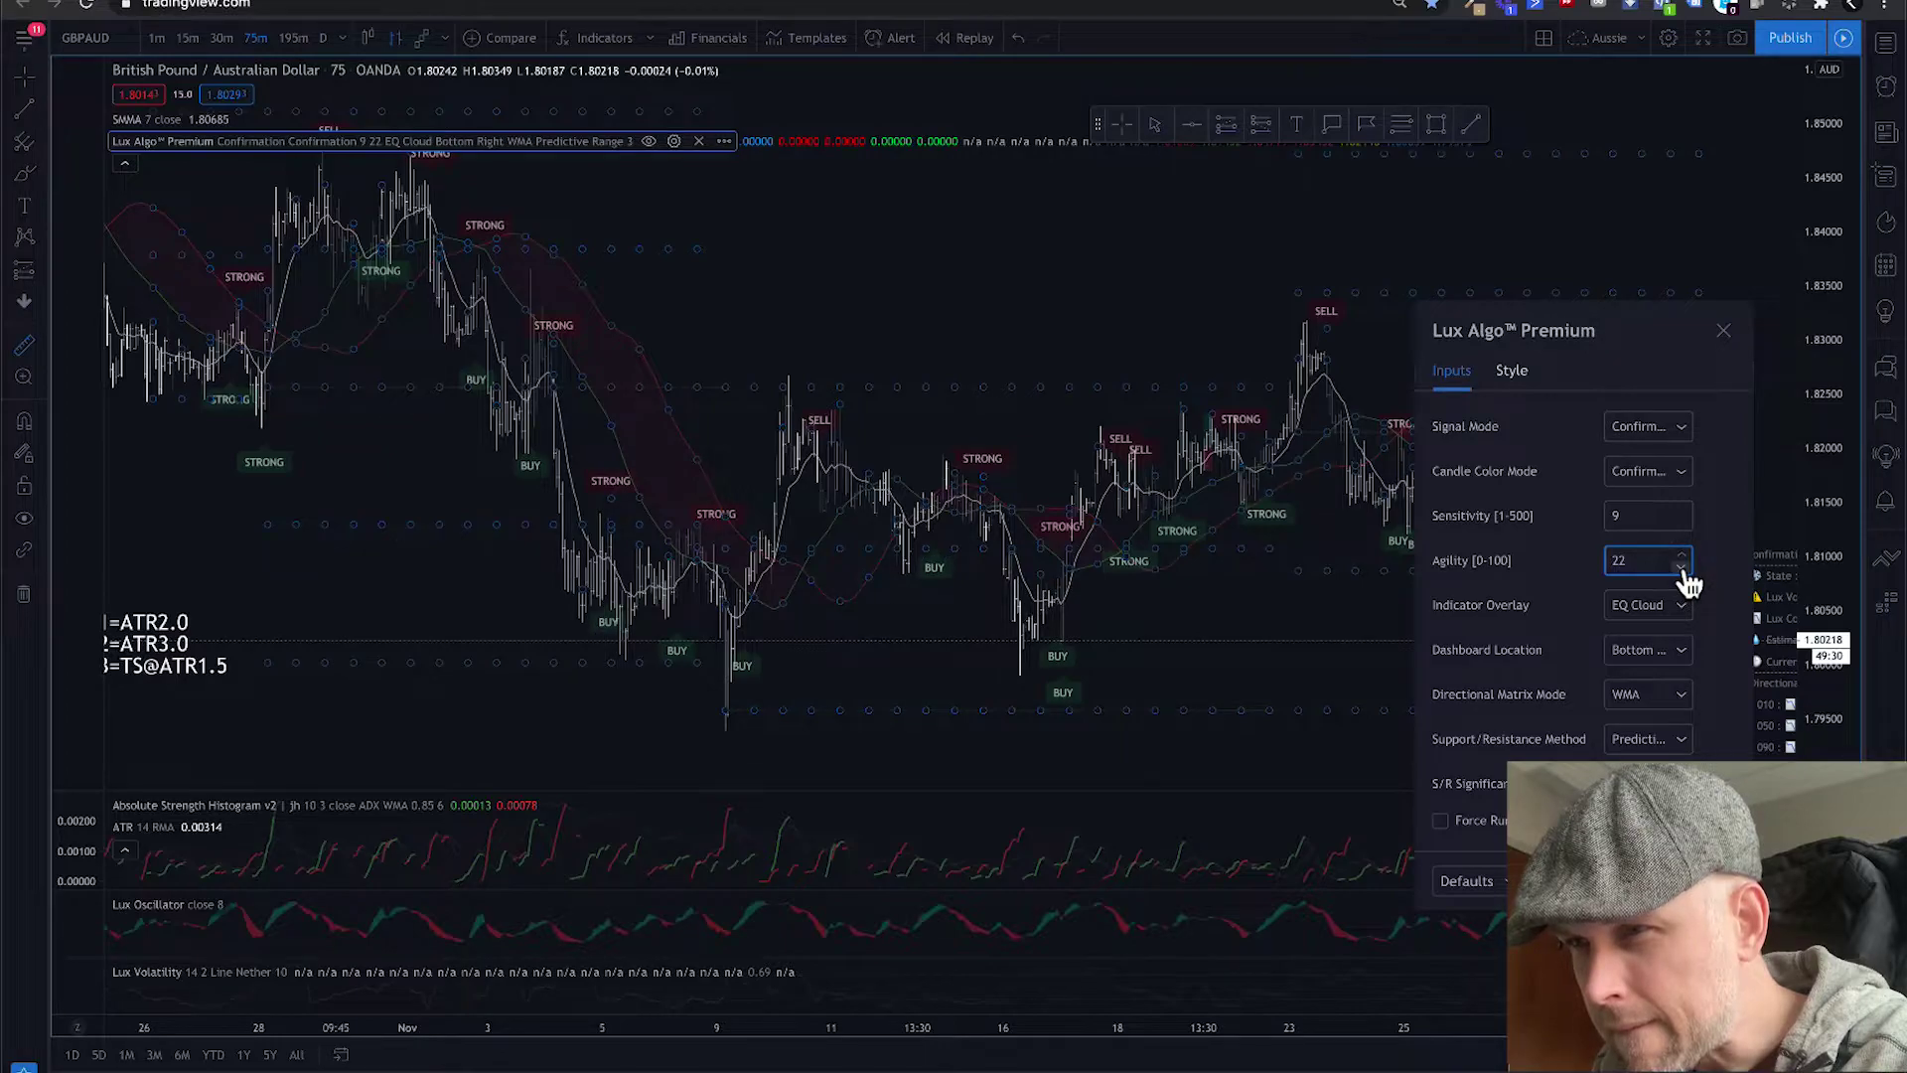
pyautogui.click(1683, 556)
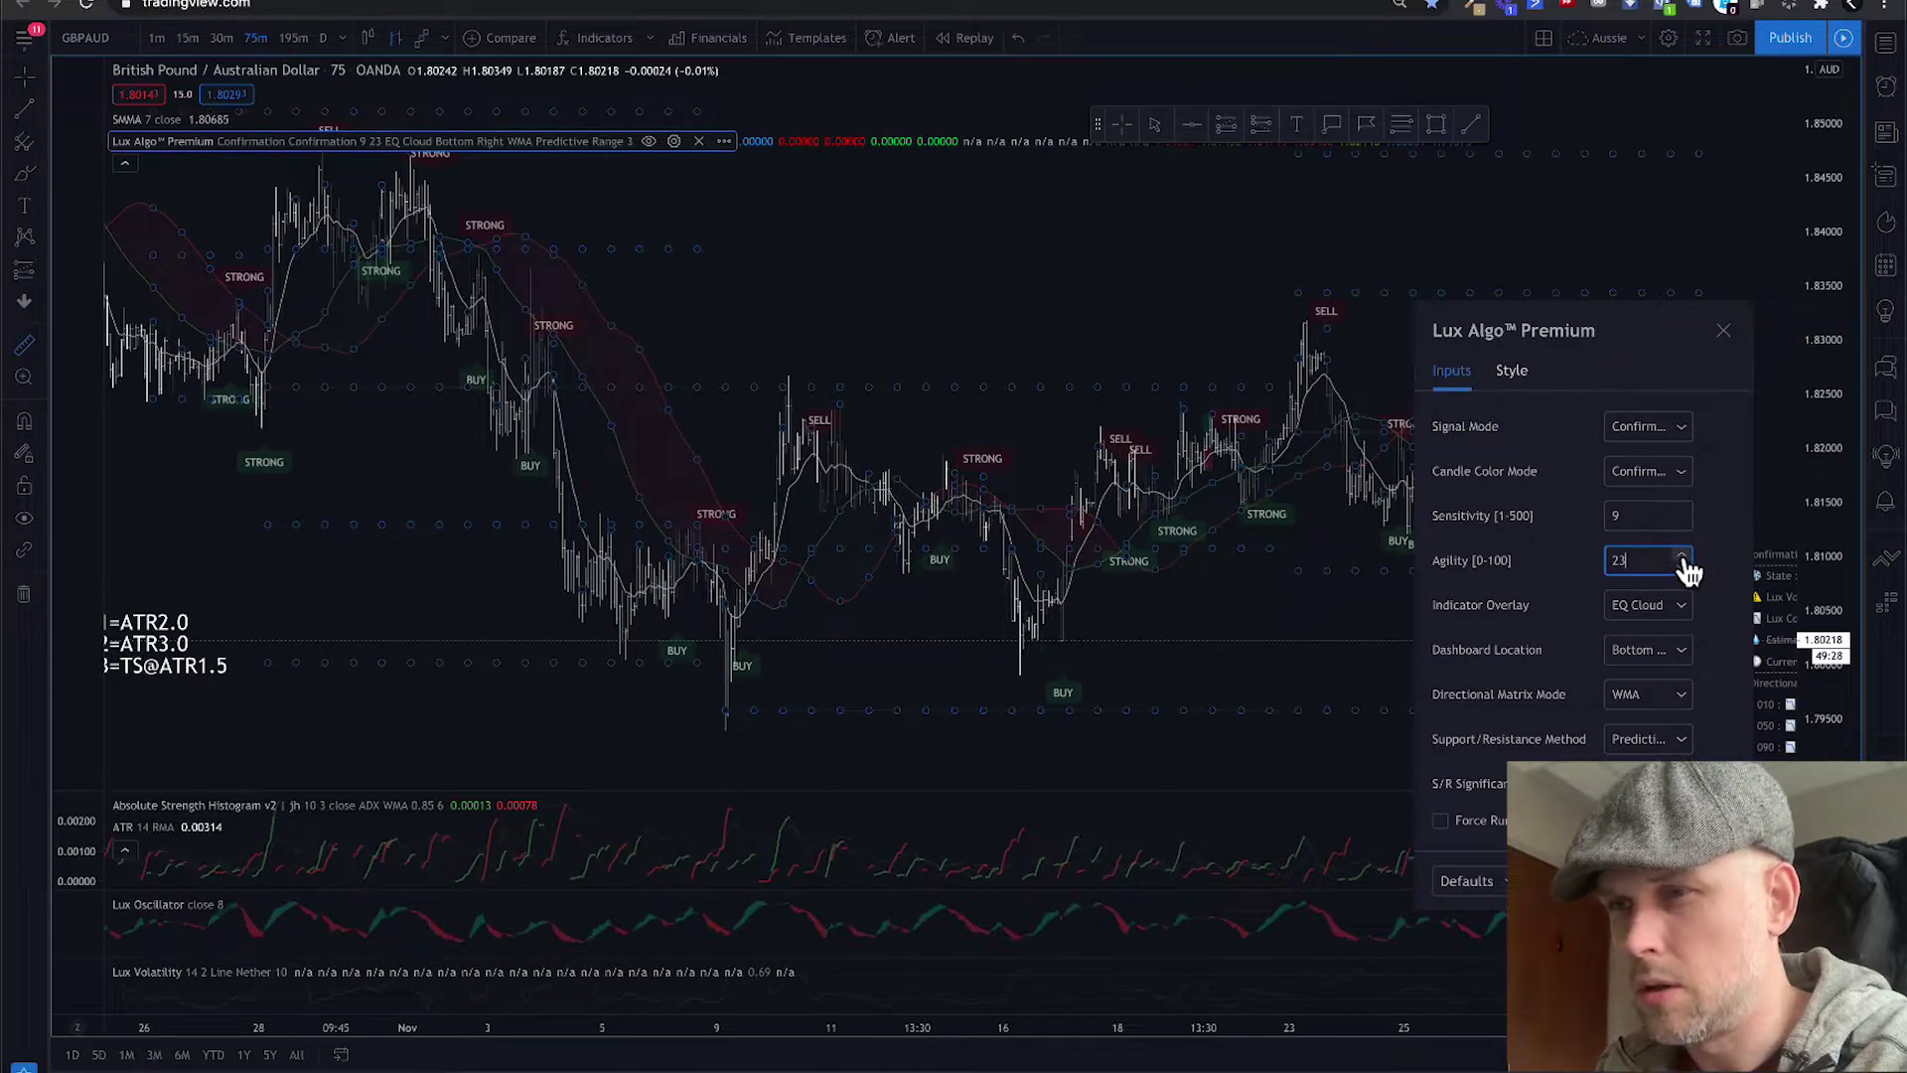
pyautogui.click(1683, 568)
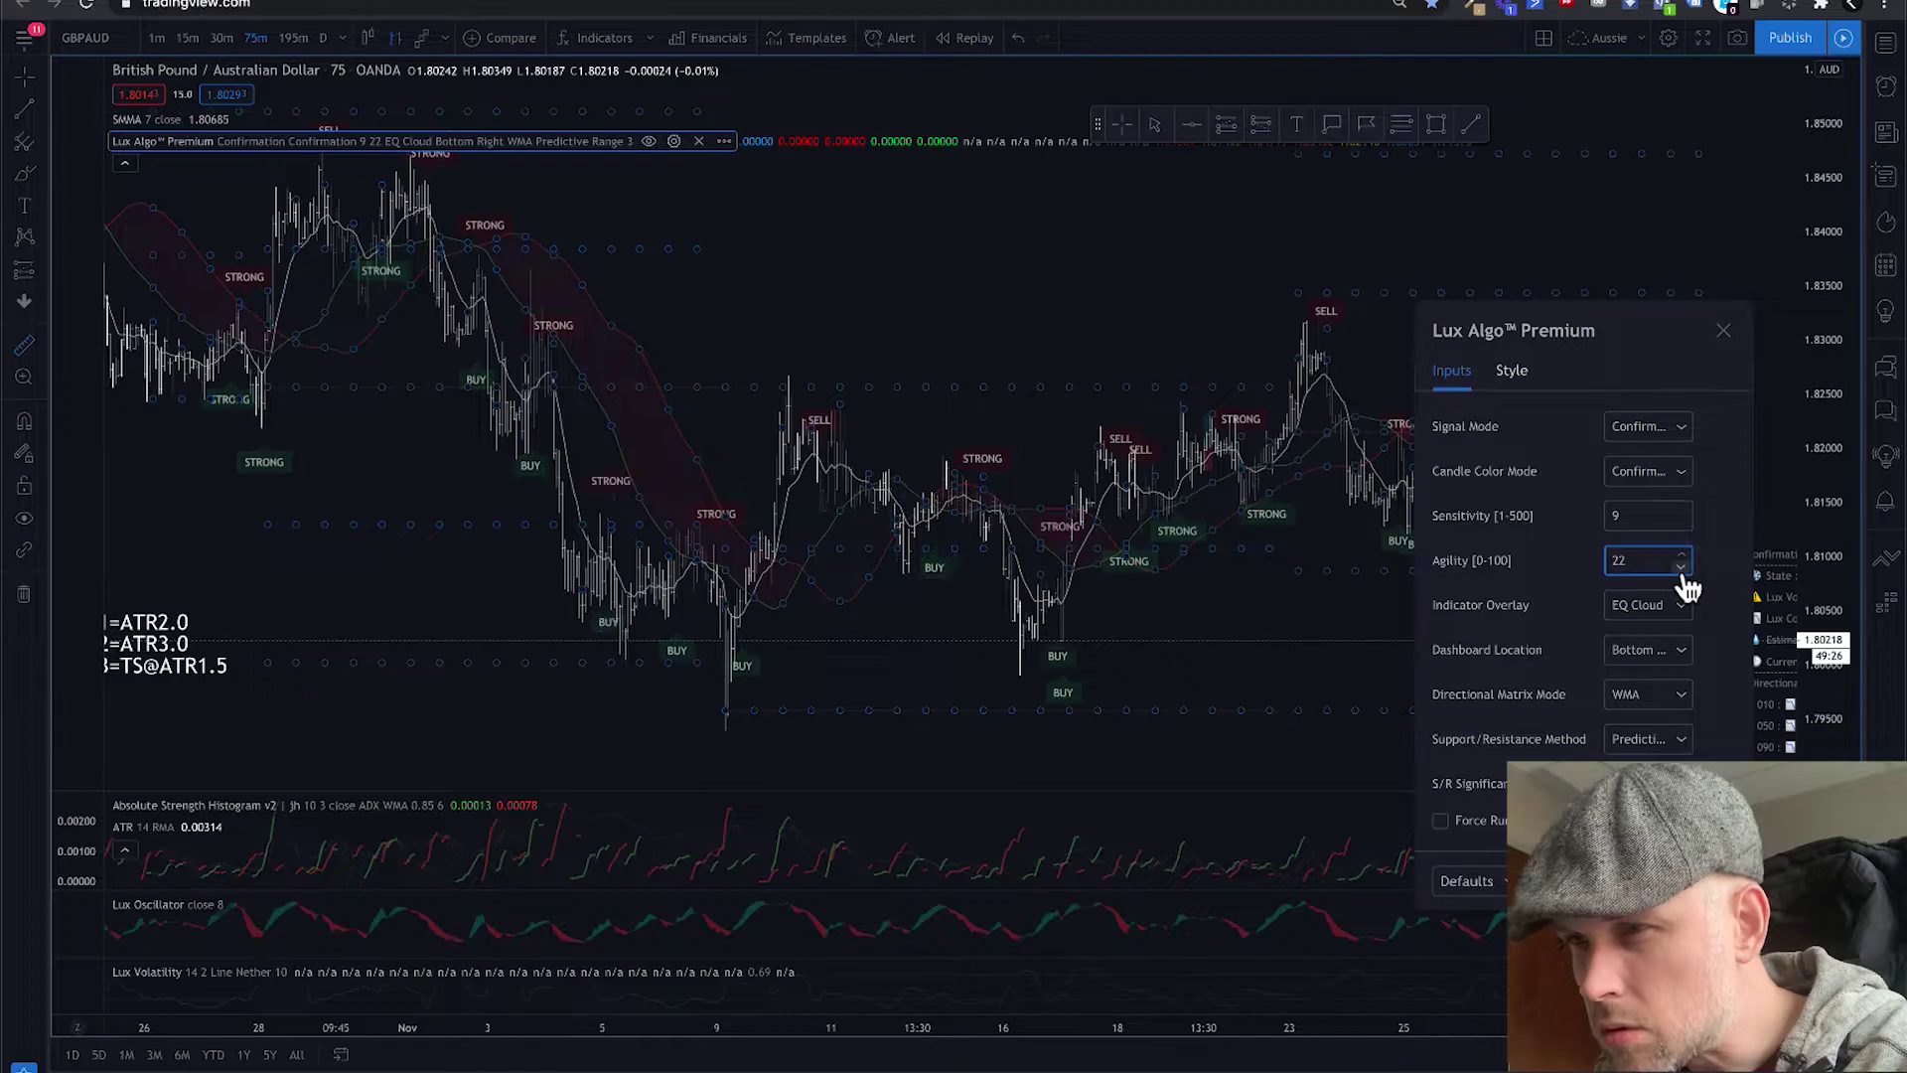
pyautogui.click(1683, 556)
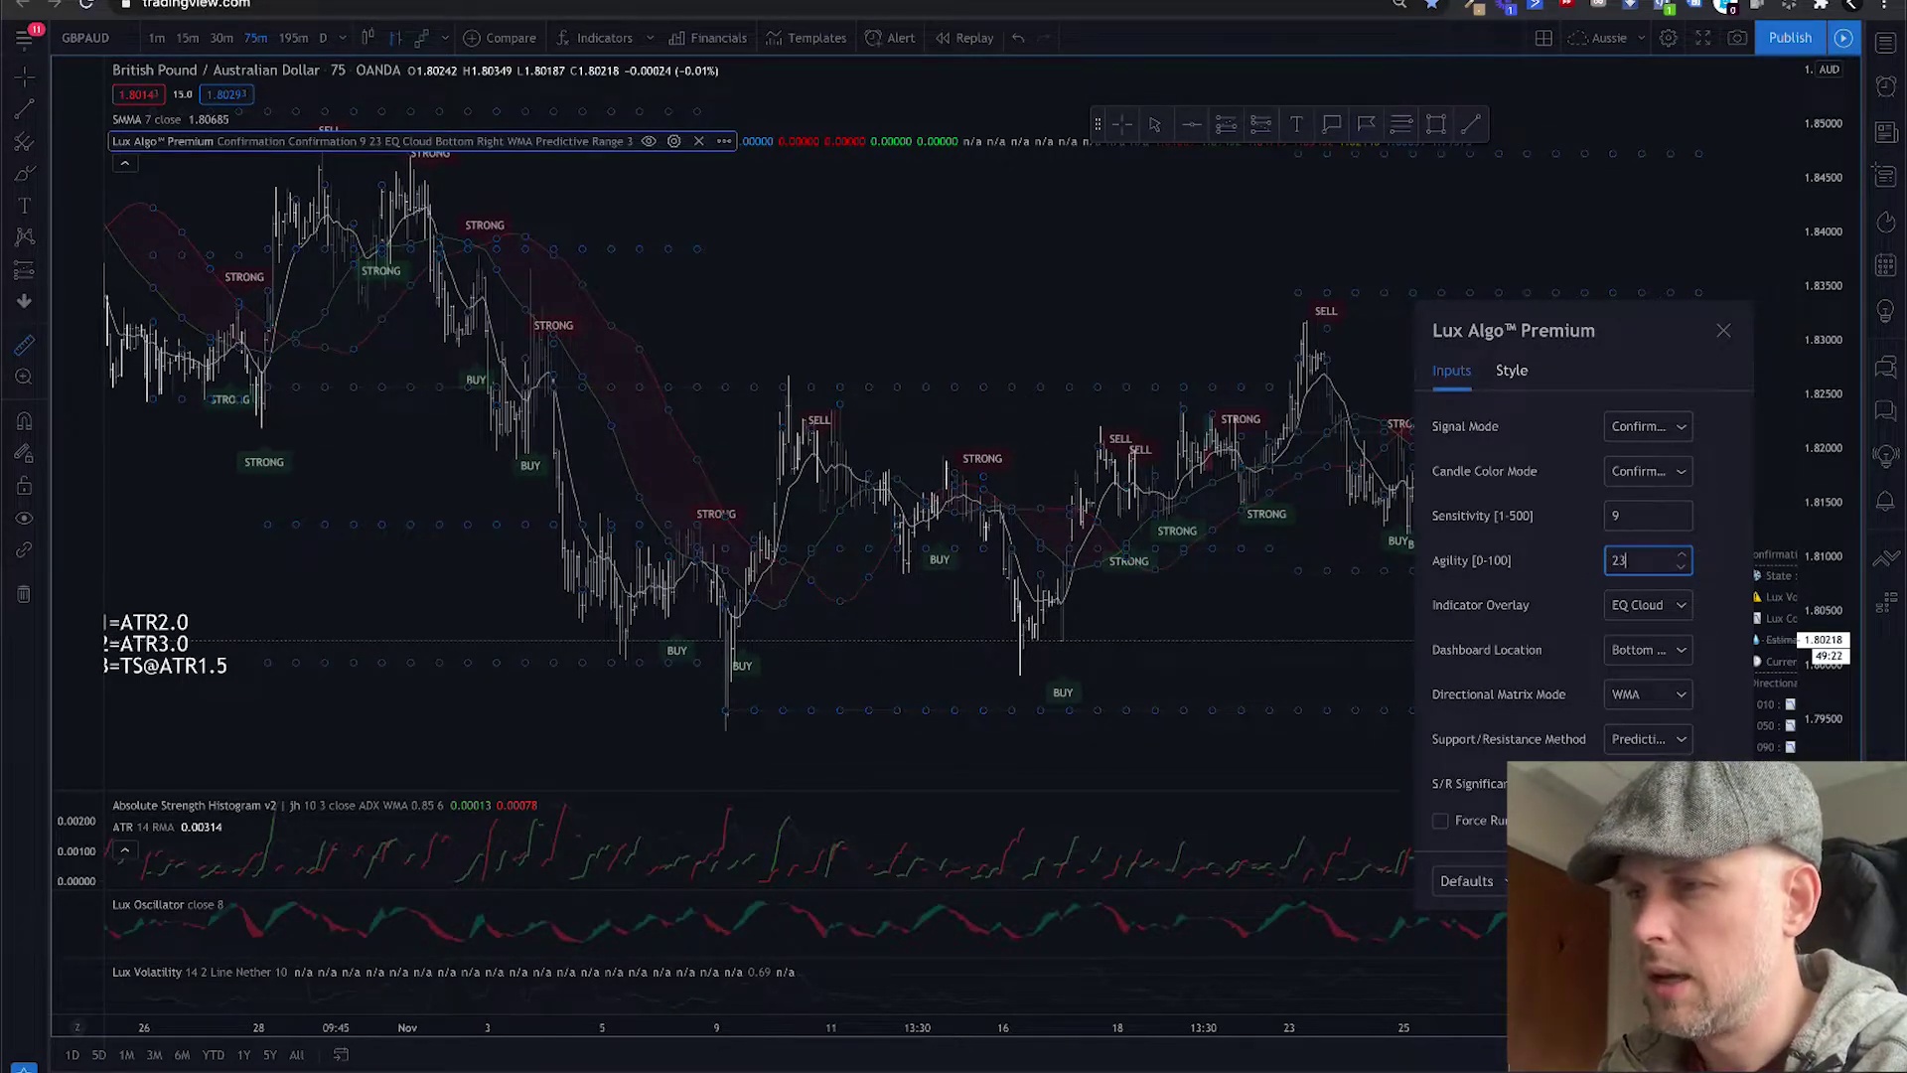
pyautogui.click(1308, 647)
# Measure a chart price move, then test histogram smoothing 4 and evaluation 9 before restoring 10/3.
pyautogui.keyDown('shift'); pyautogui.click(1120, 345); pyautogui.keyUp('shift')
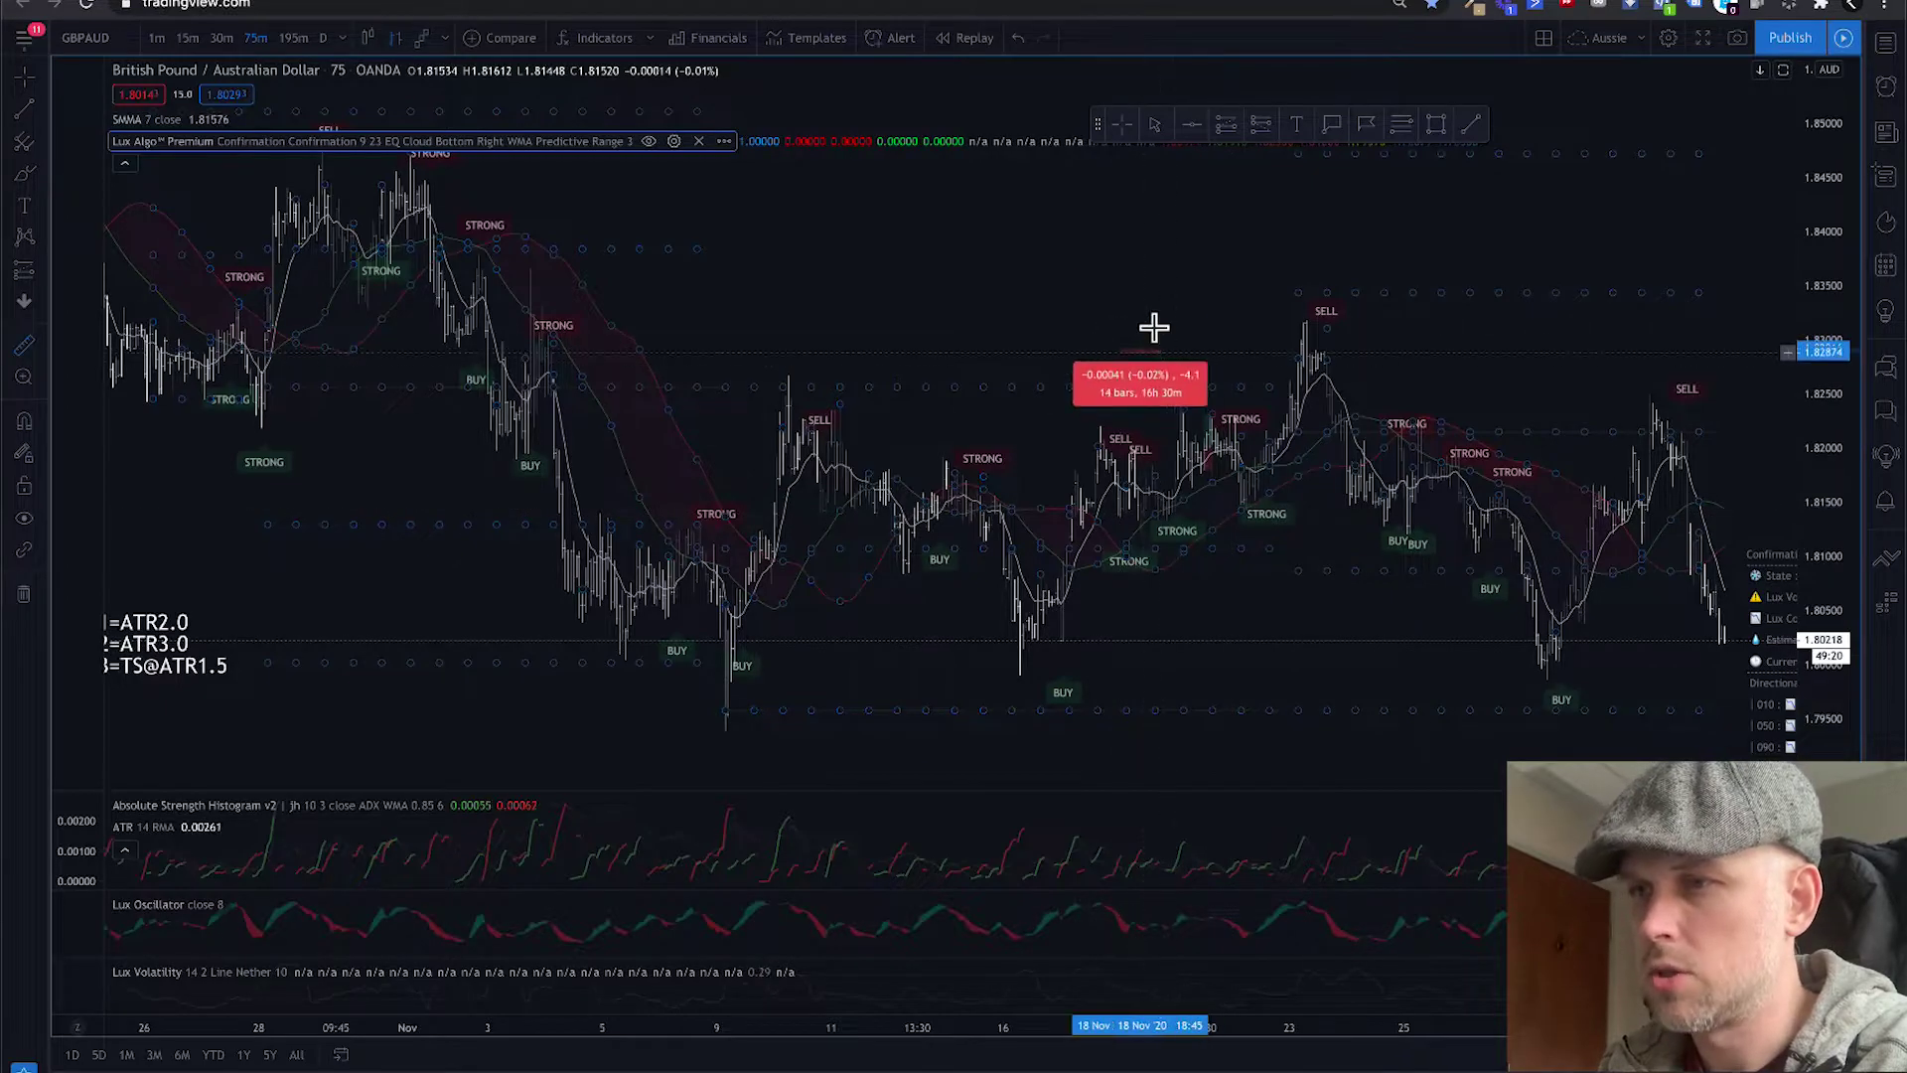
pyautogui.click(1004, 296)
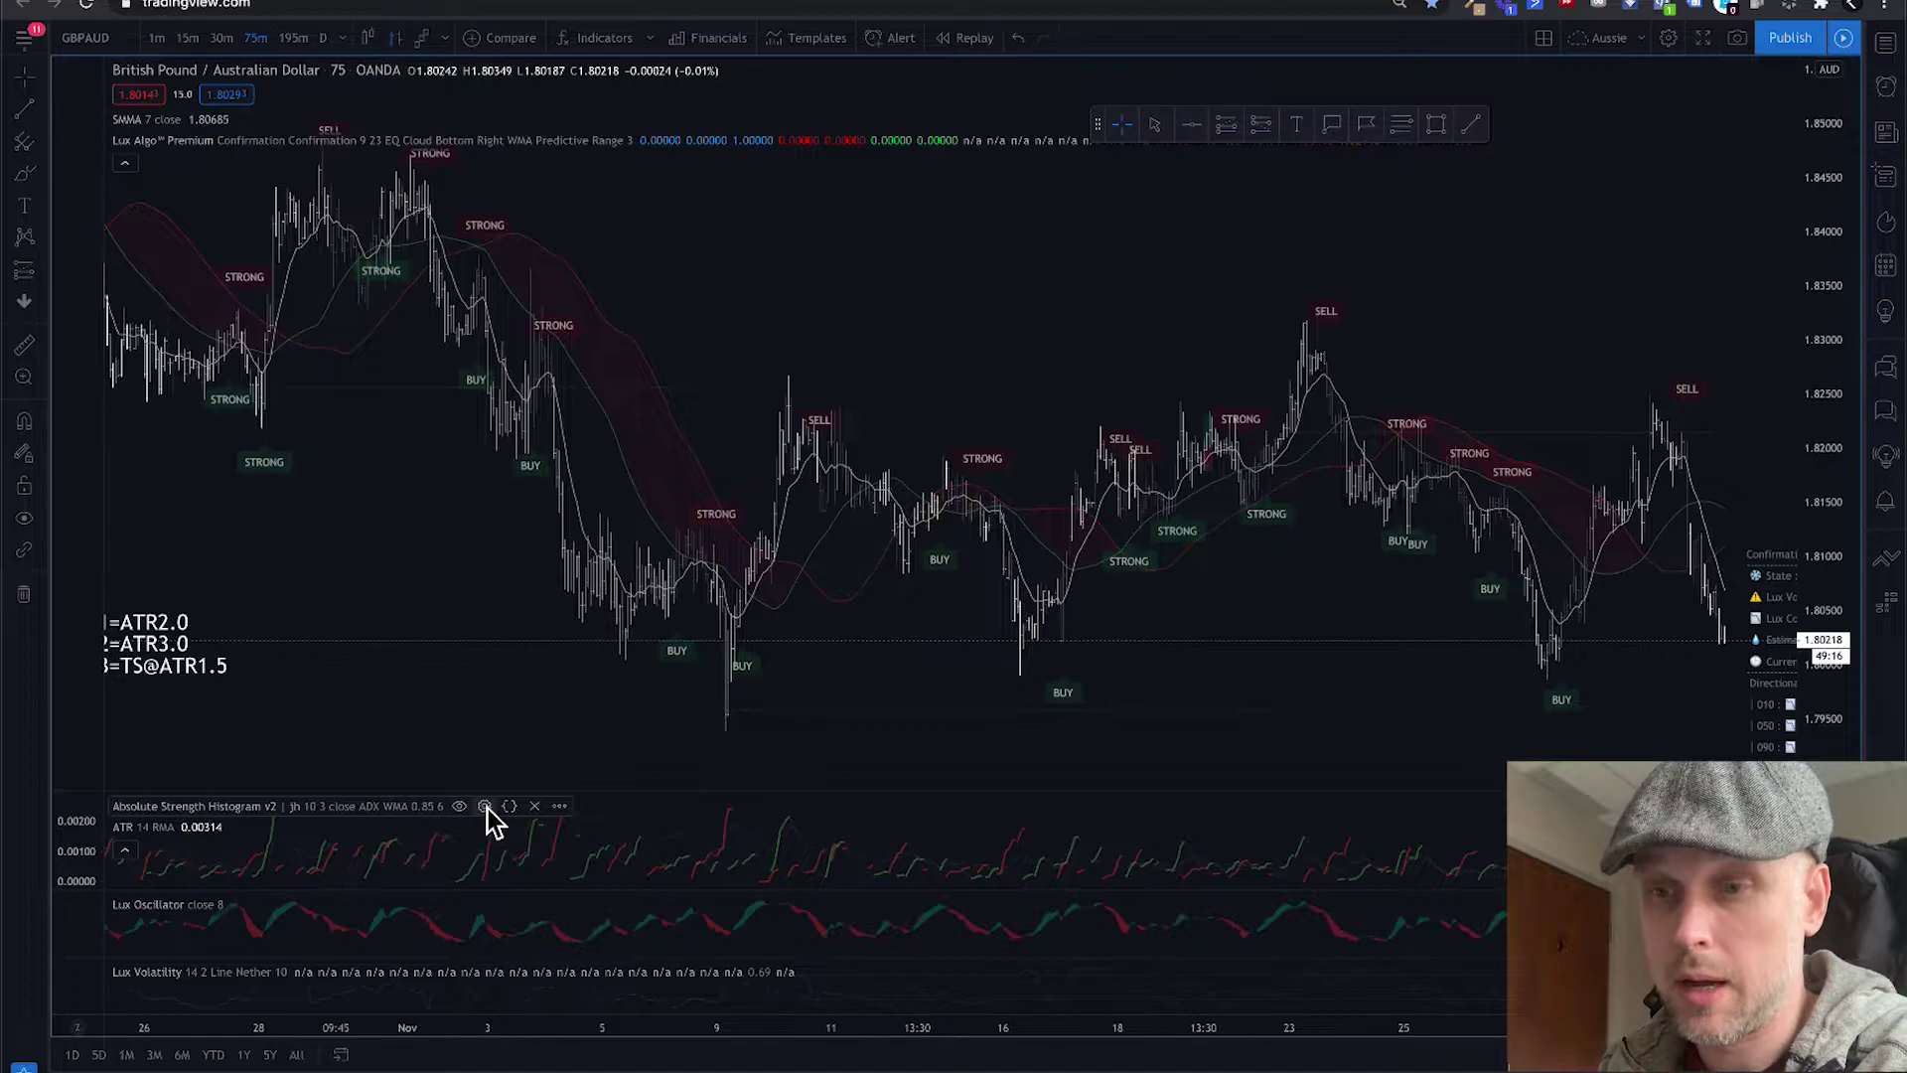
pyautogui.click(484, 806)
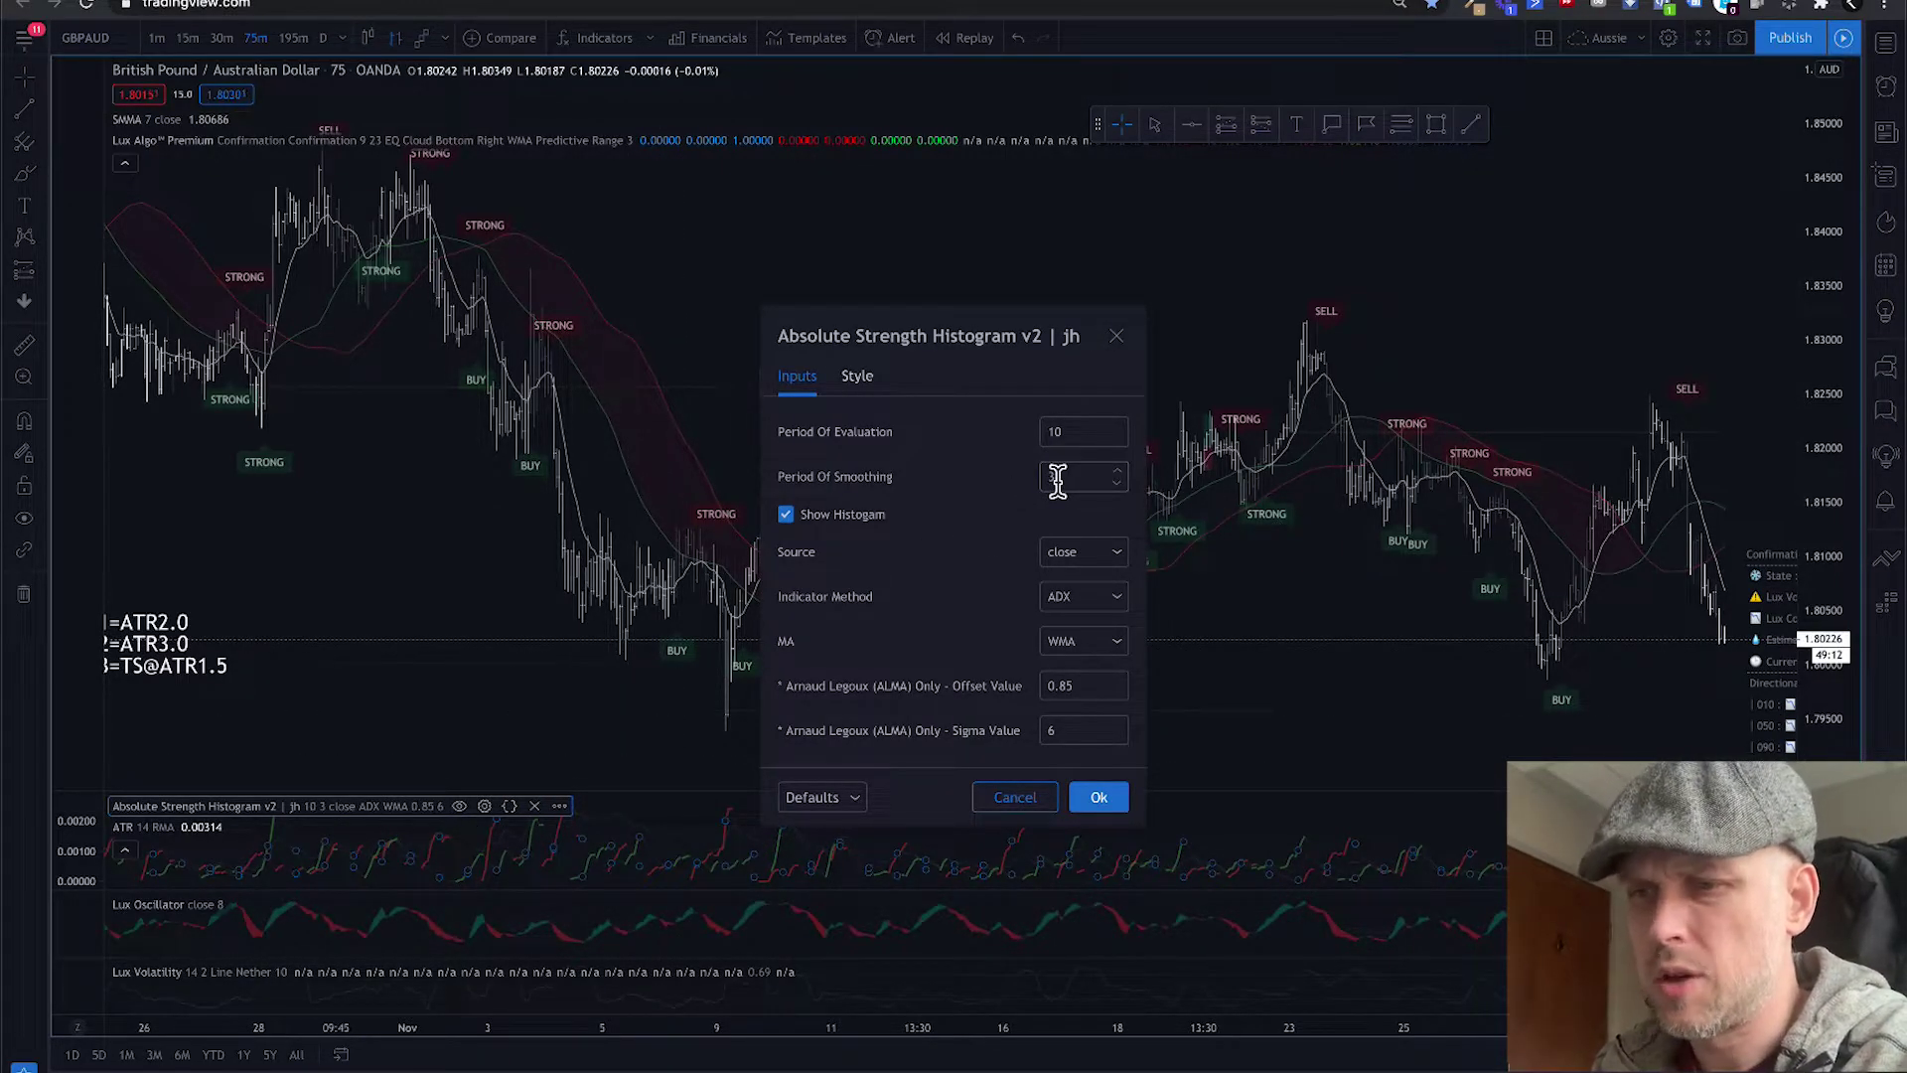
pyautogui.click(1117, 472)
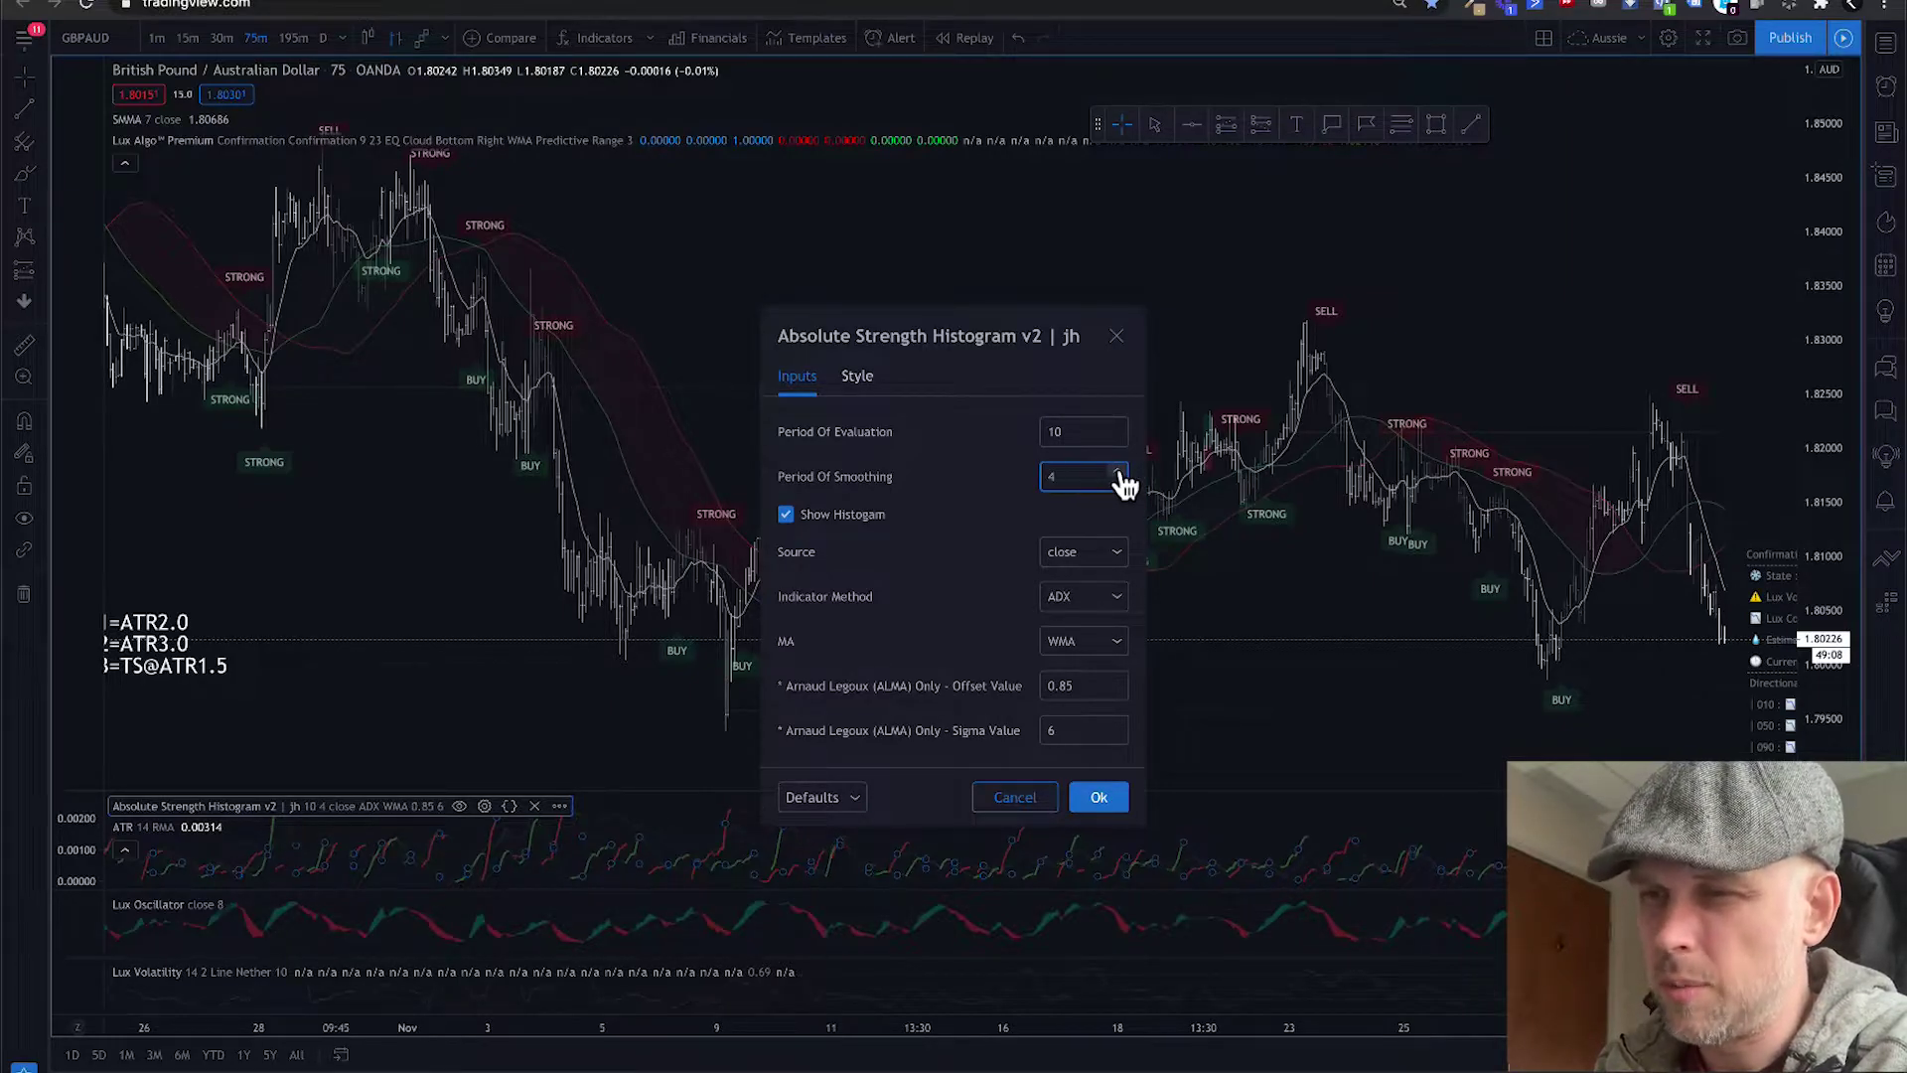
pyautogui.click(1117, 484)
pyautogui.click(1117, 439)
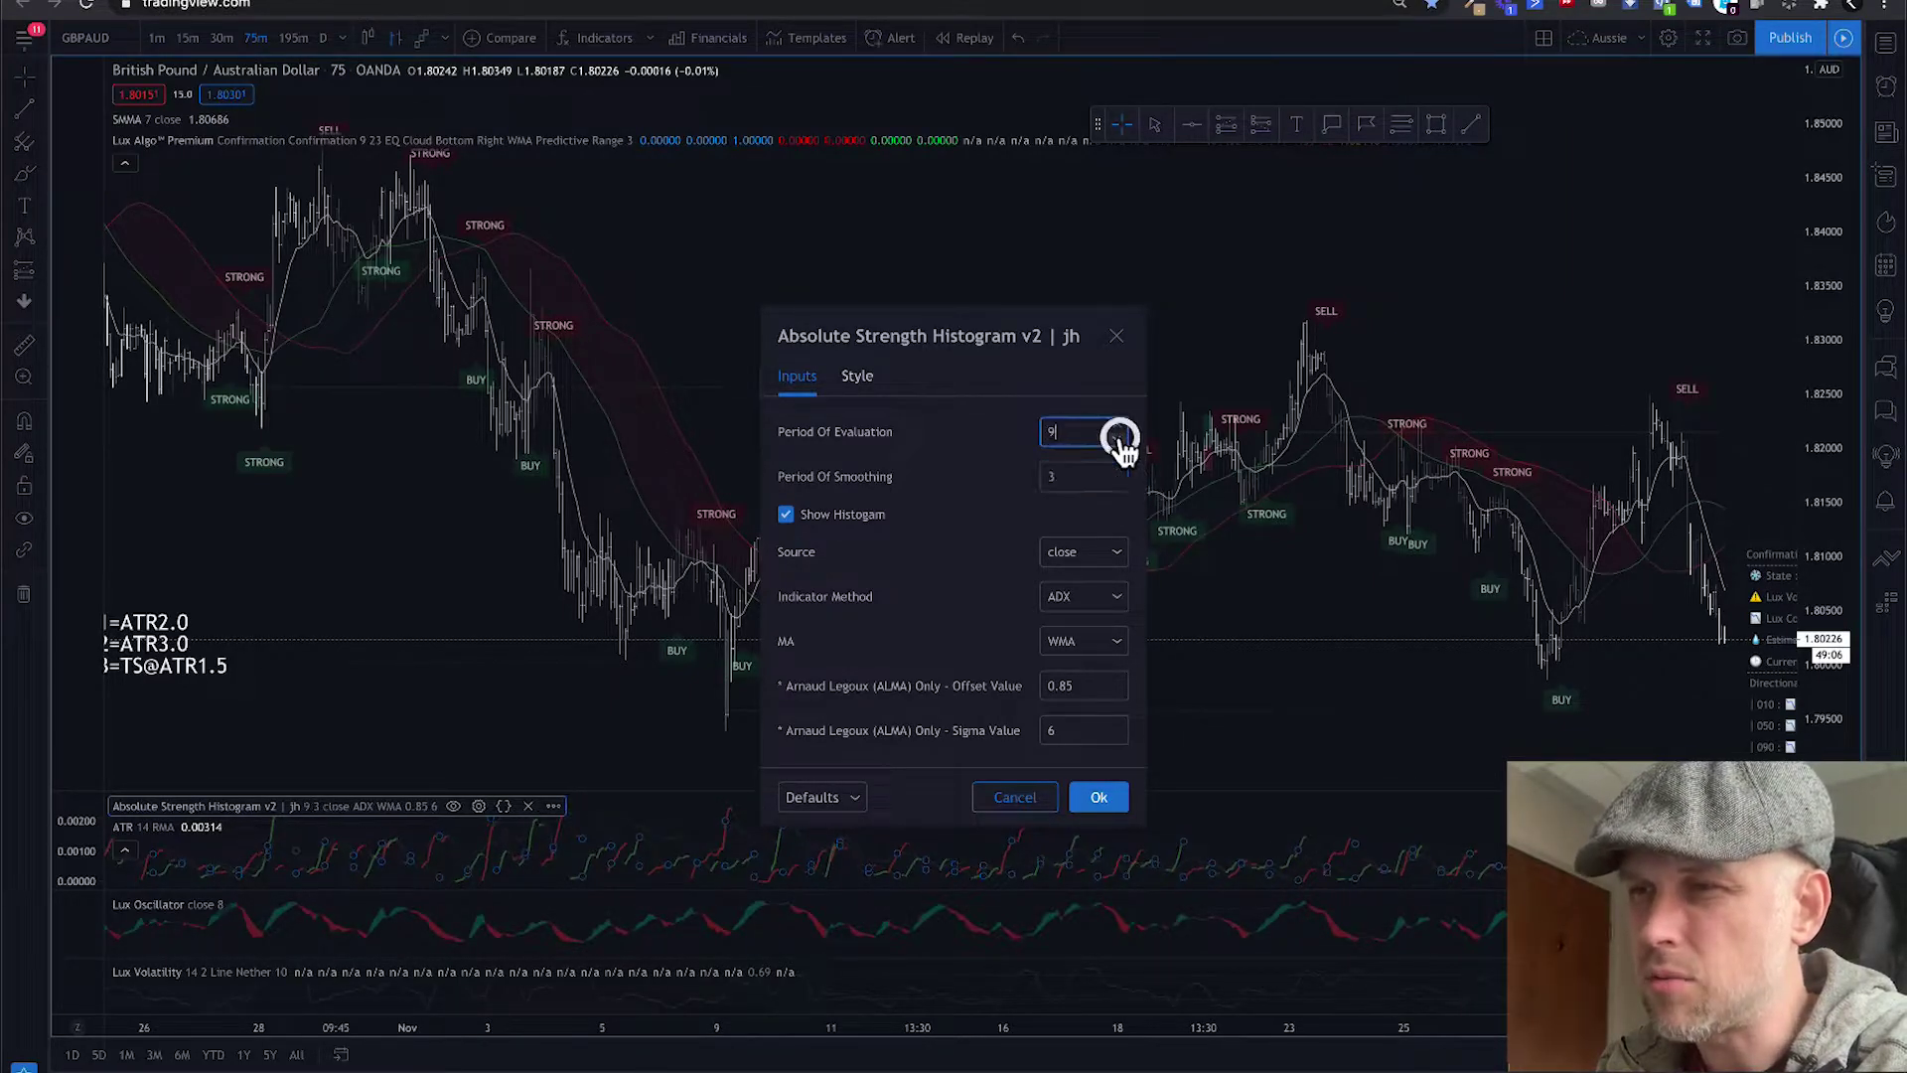
pyautogui.click(1119, 427)
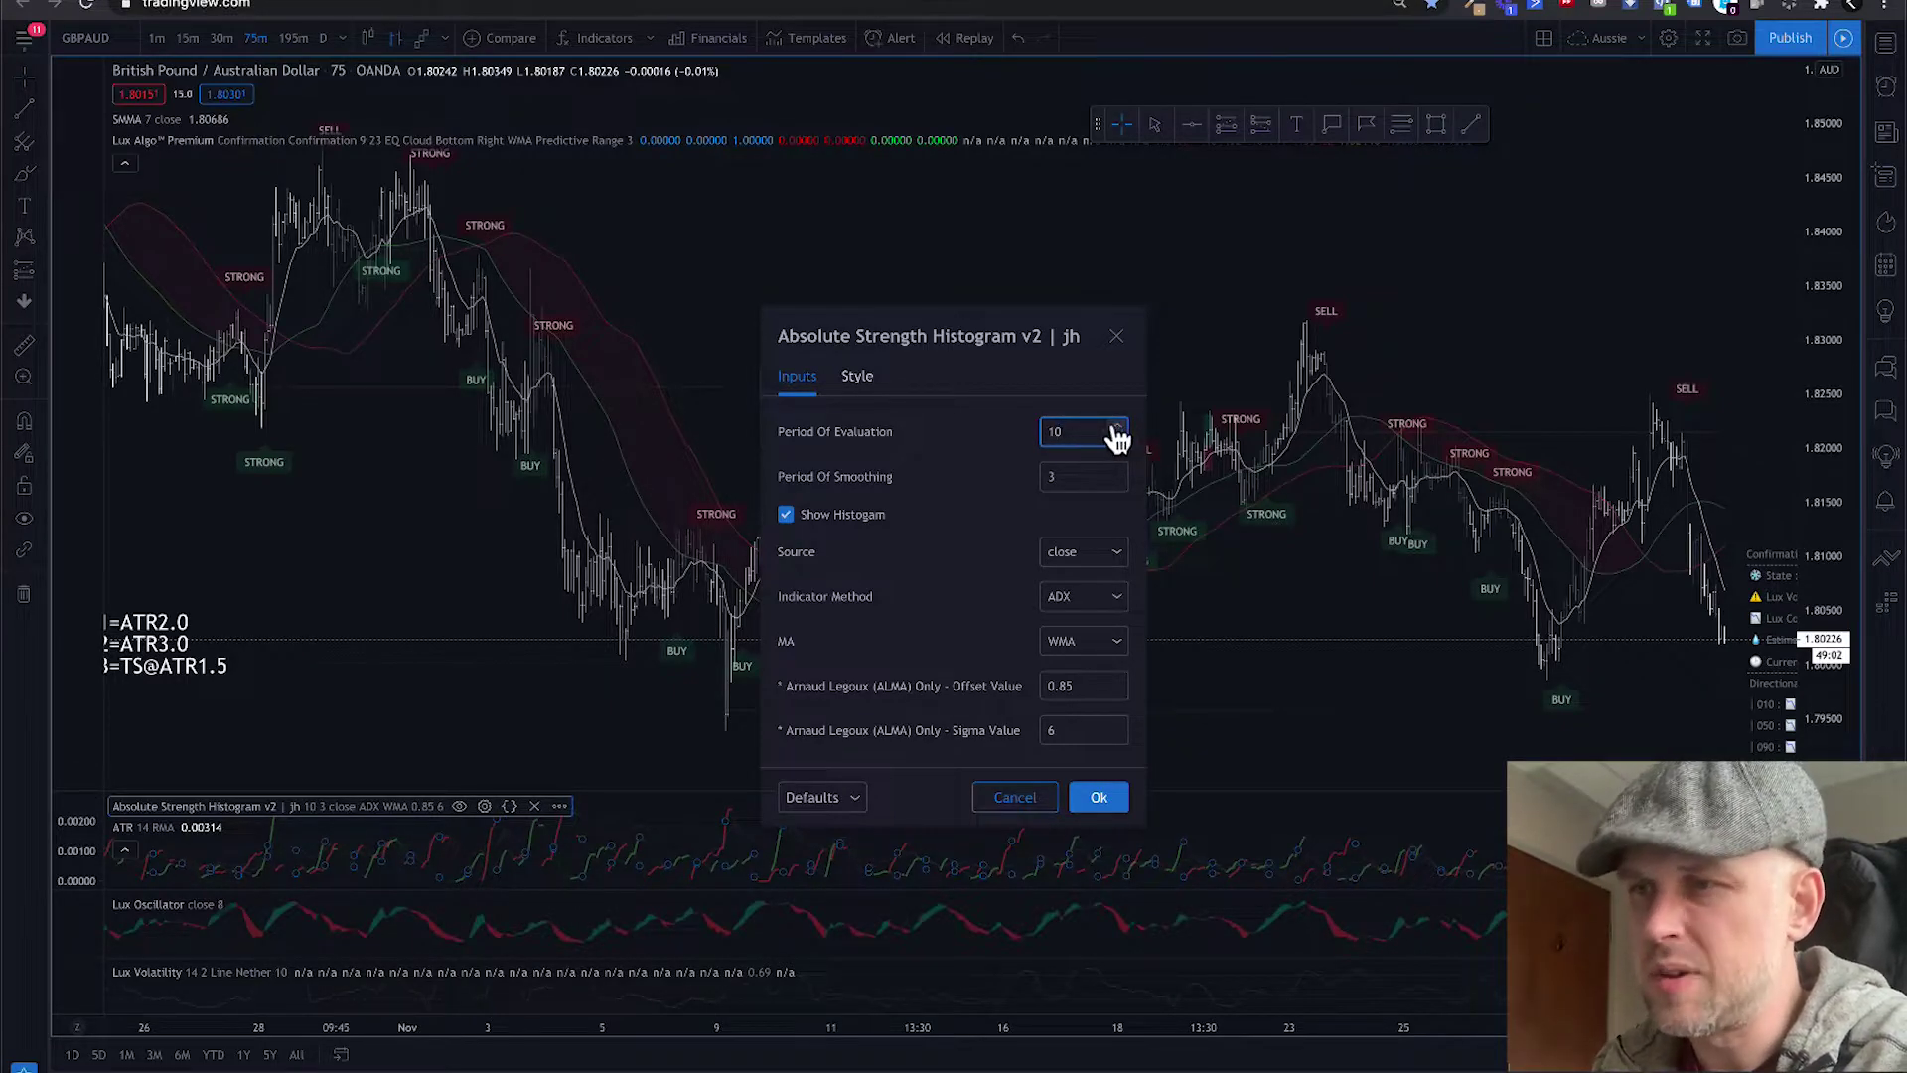
# Close the histogram settings and review the ATR settings without changes.
pyautogui.click(1098, 799)
pyautogui.click(215, 826)
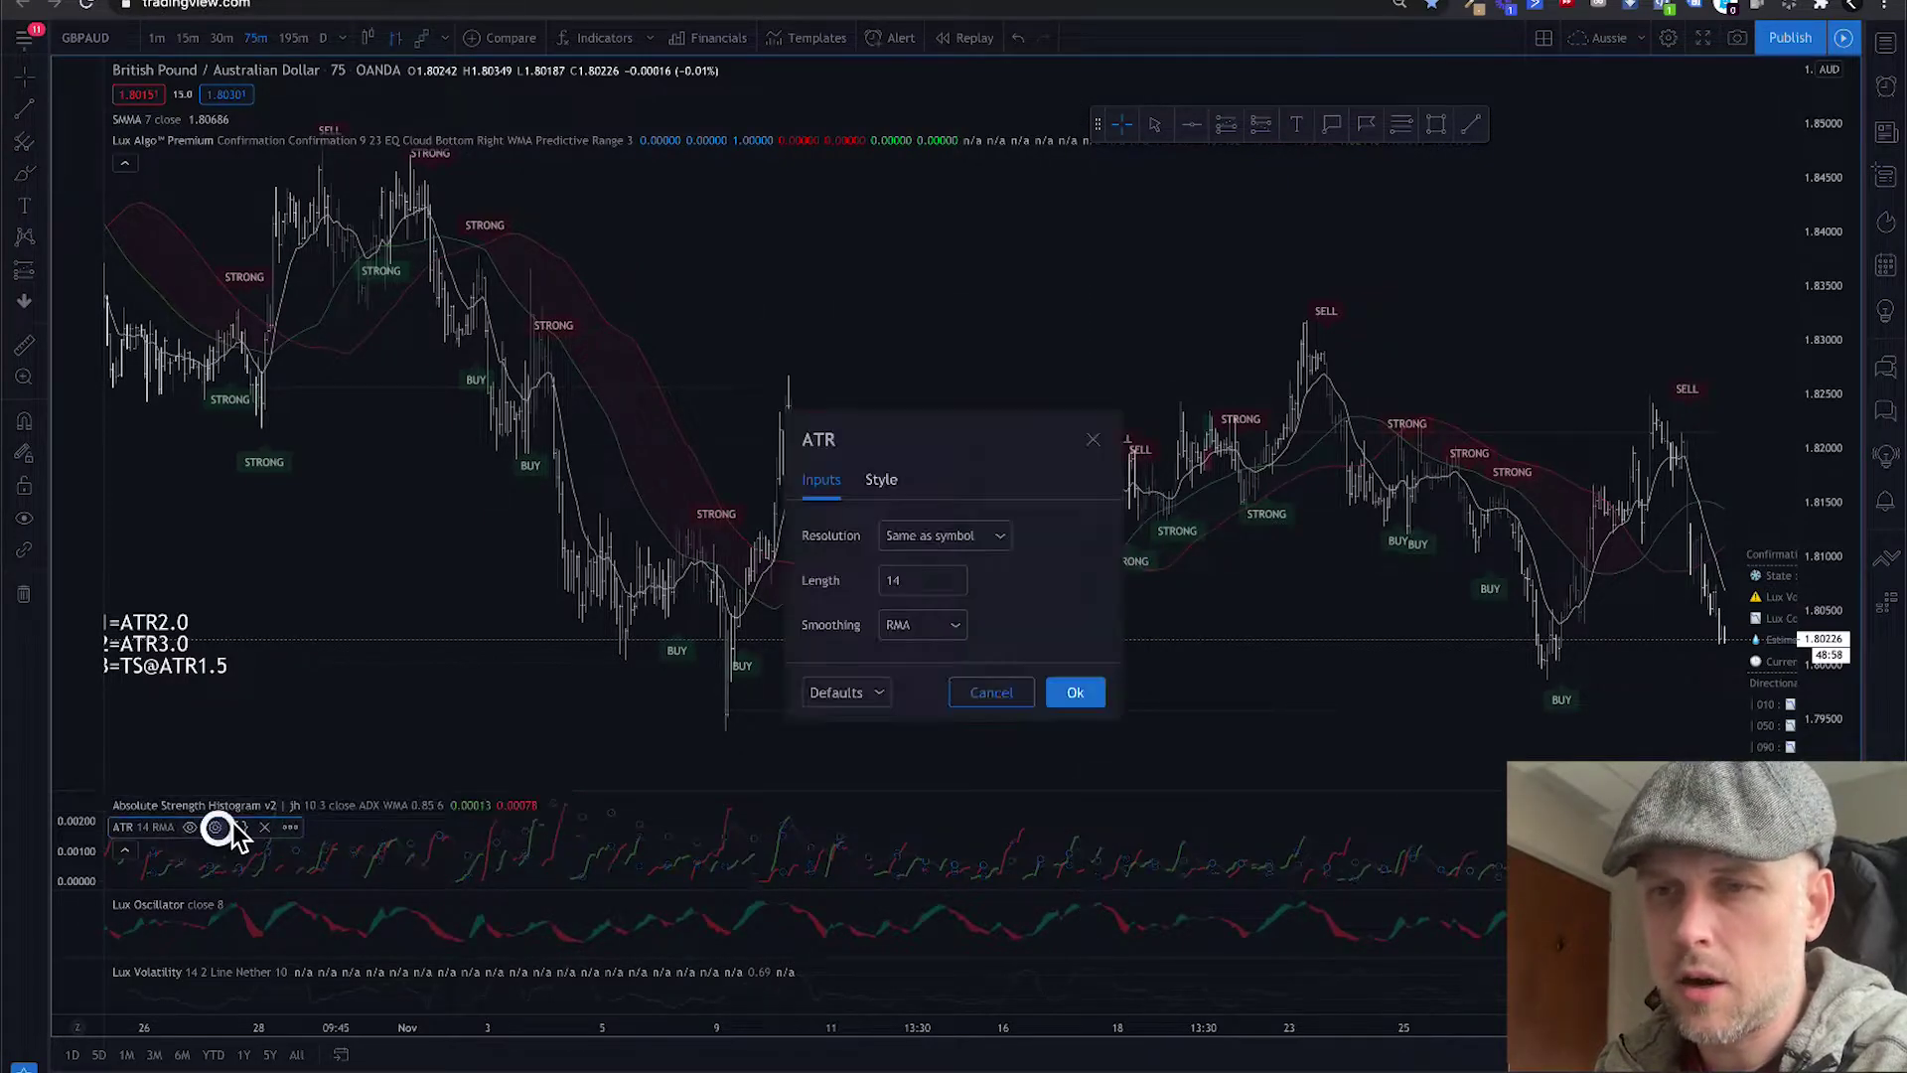
pyautogui.click(1097, 433)
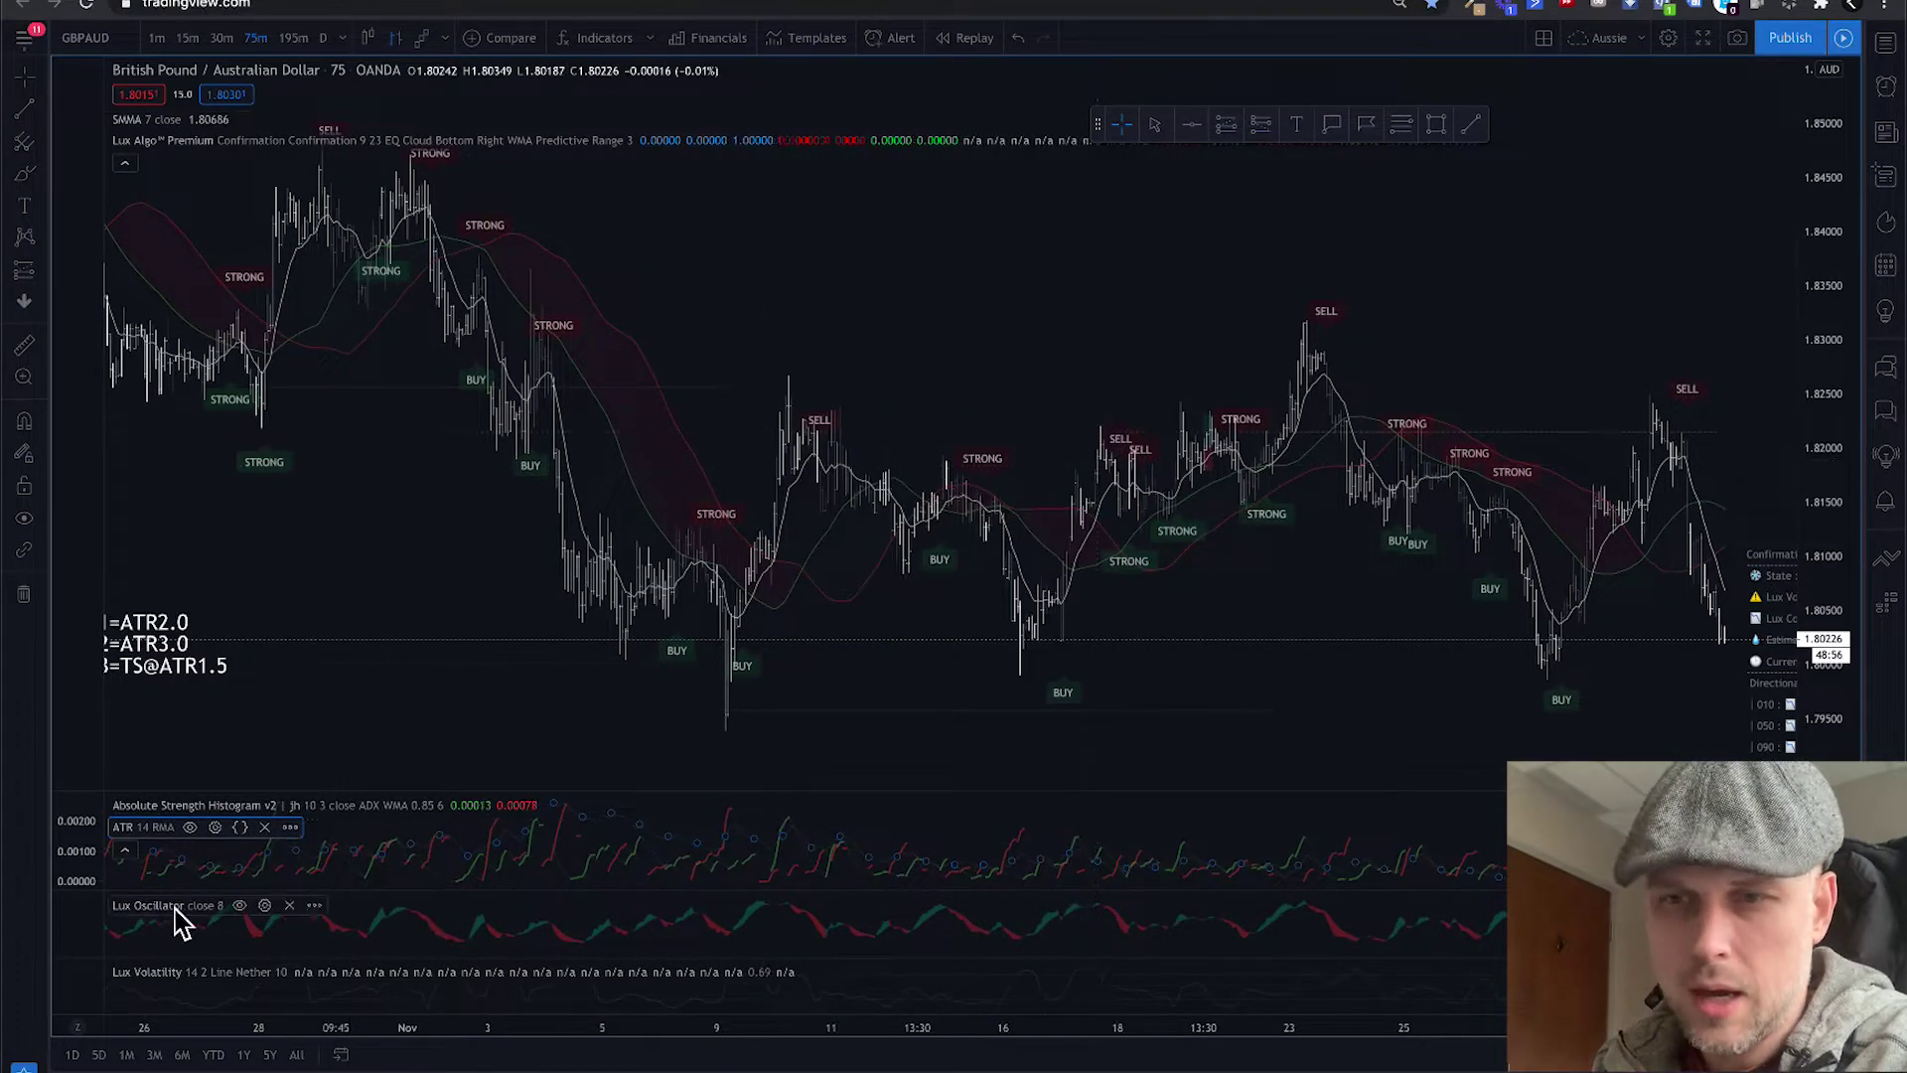
# Try Lux Oscillator Length 6–7, restore Length 8, then review the Lux Volatility settings.
pyautogui.click(264, 905)
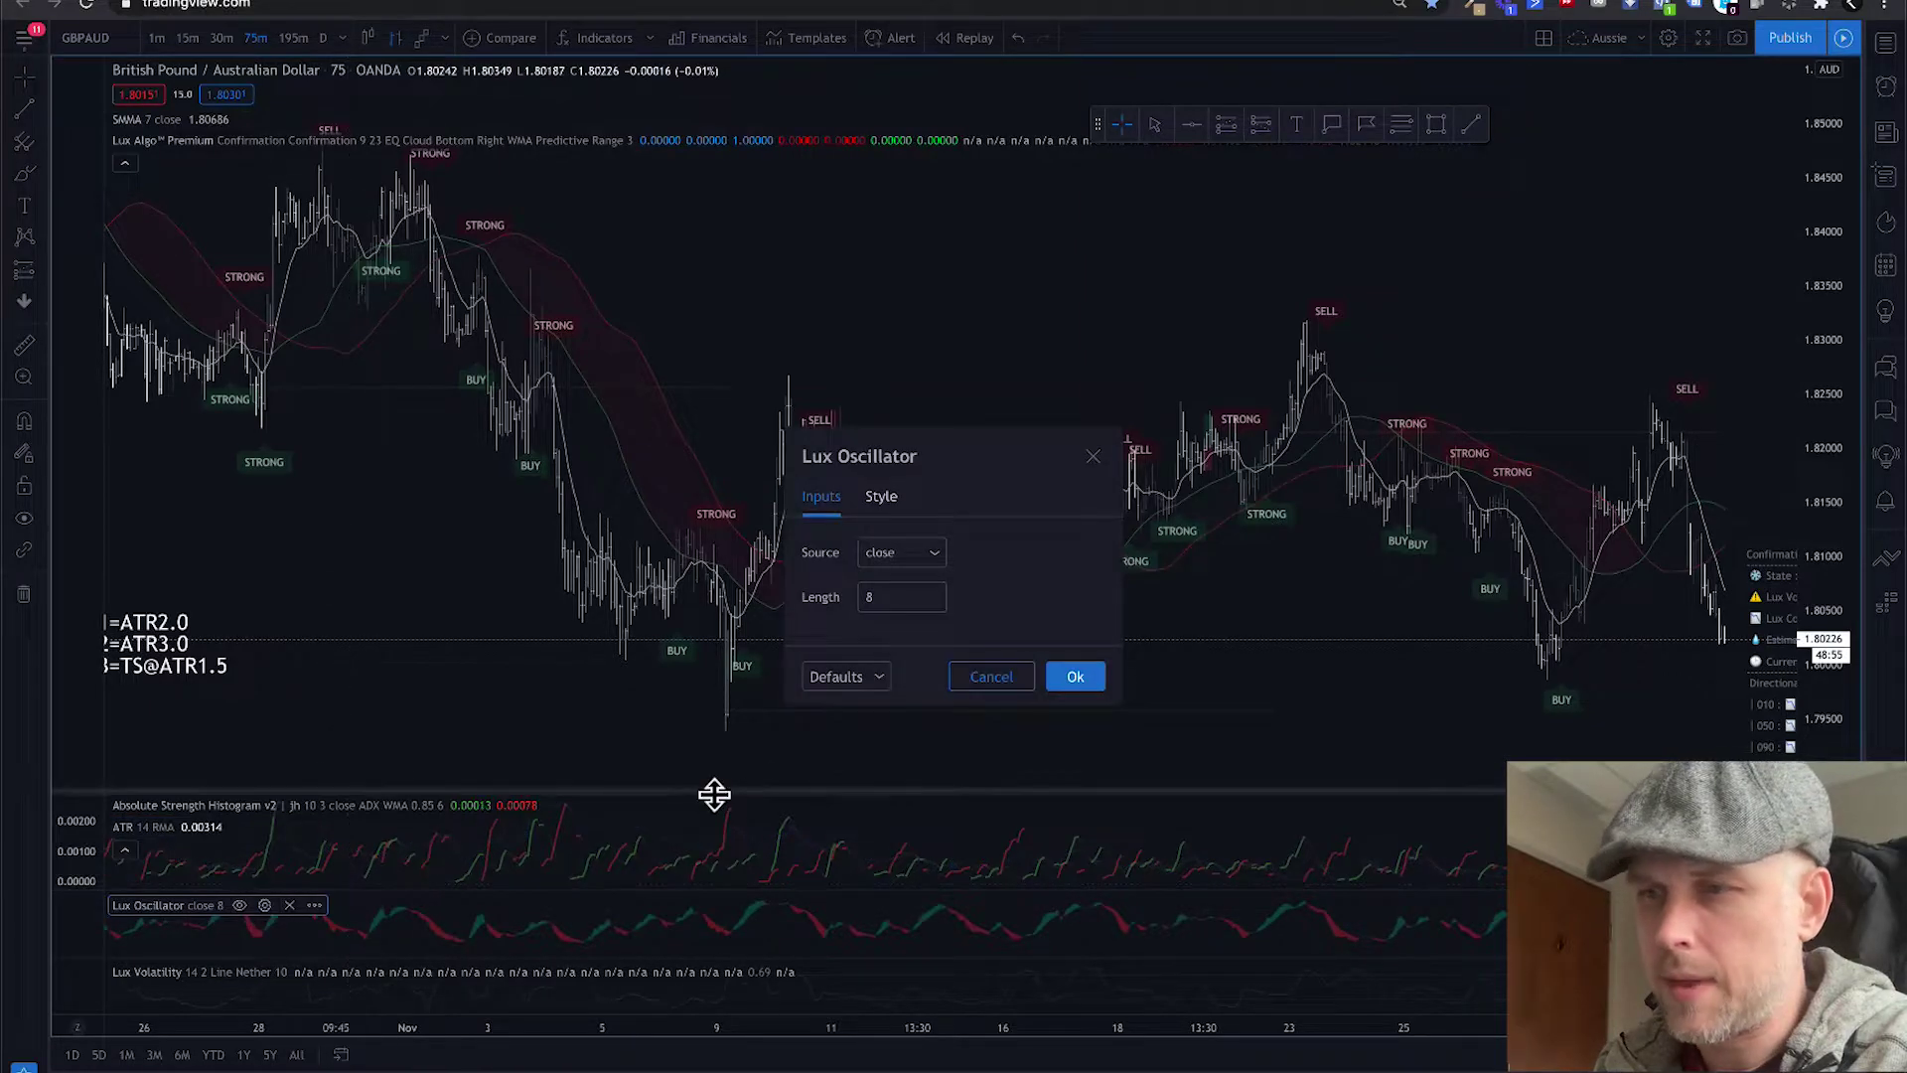
pyautogui.click(935, 603)
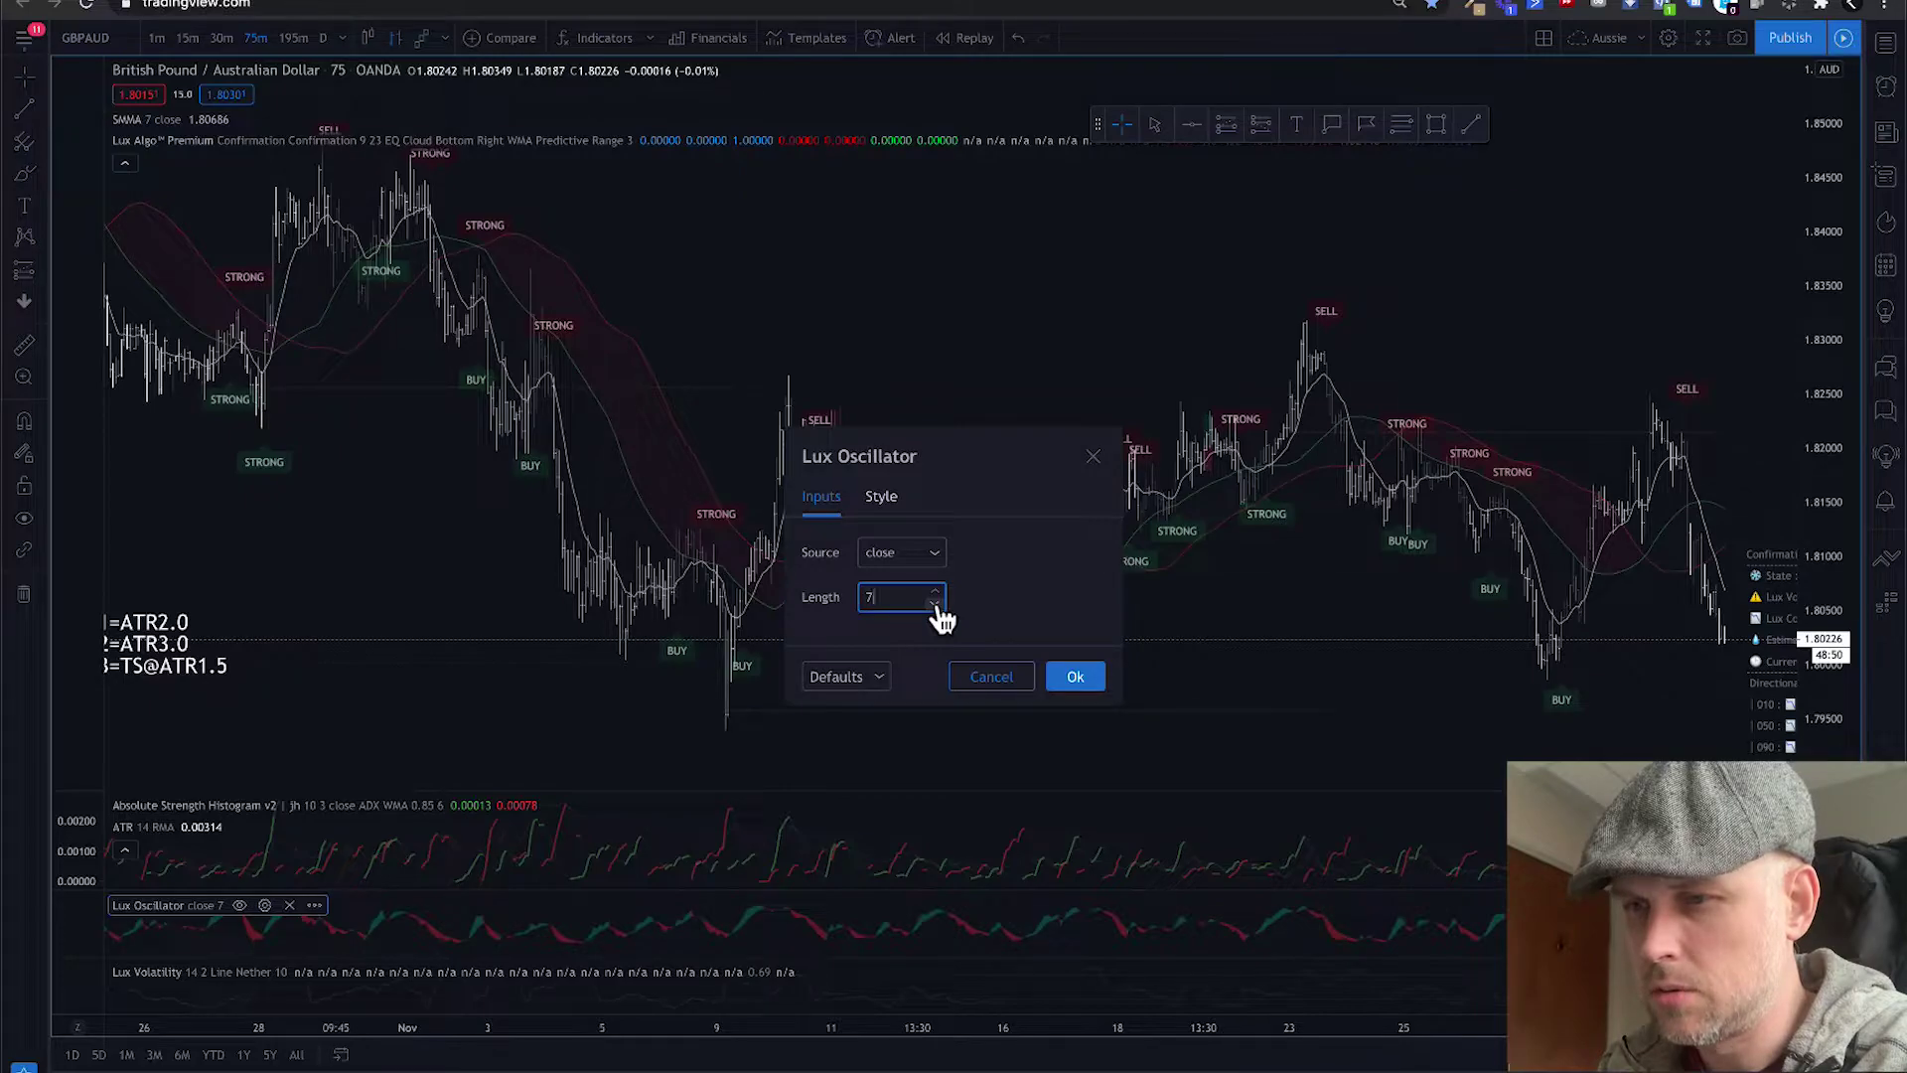
pyautogui.click(934, 603)
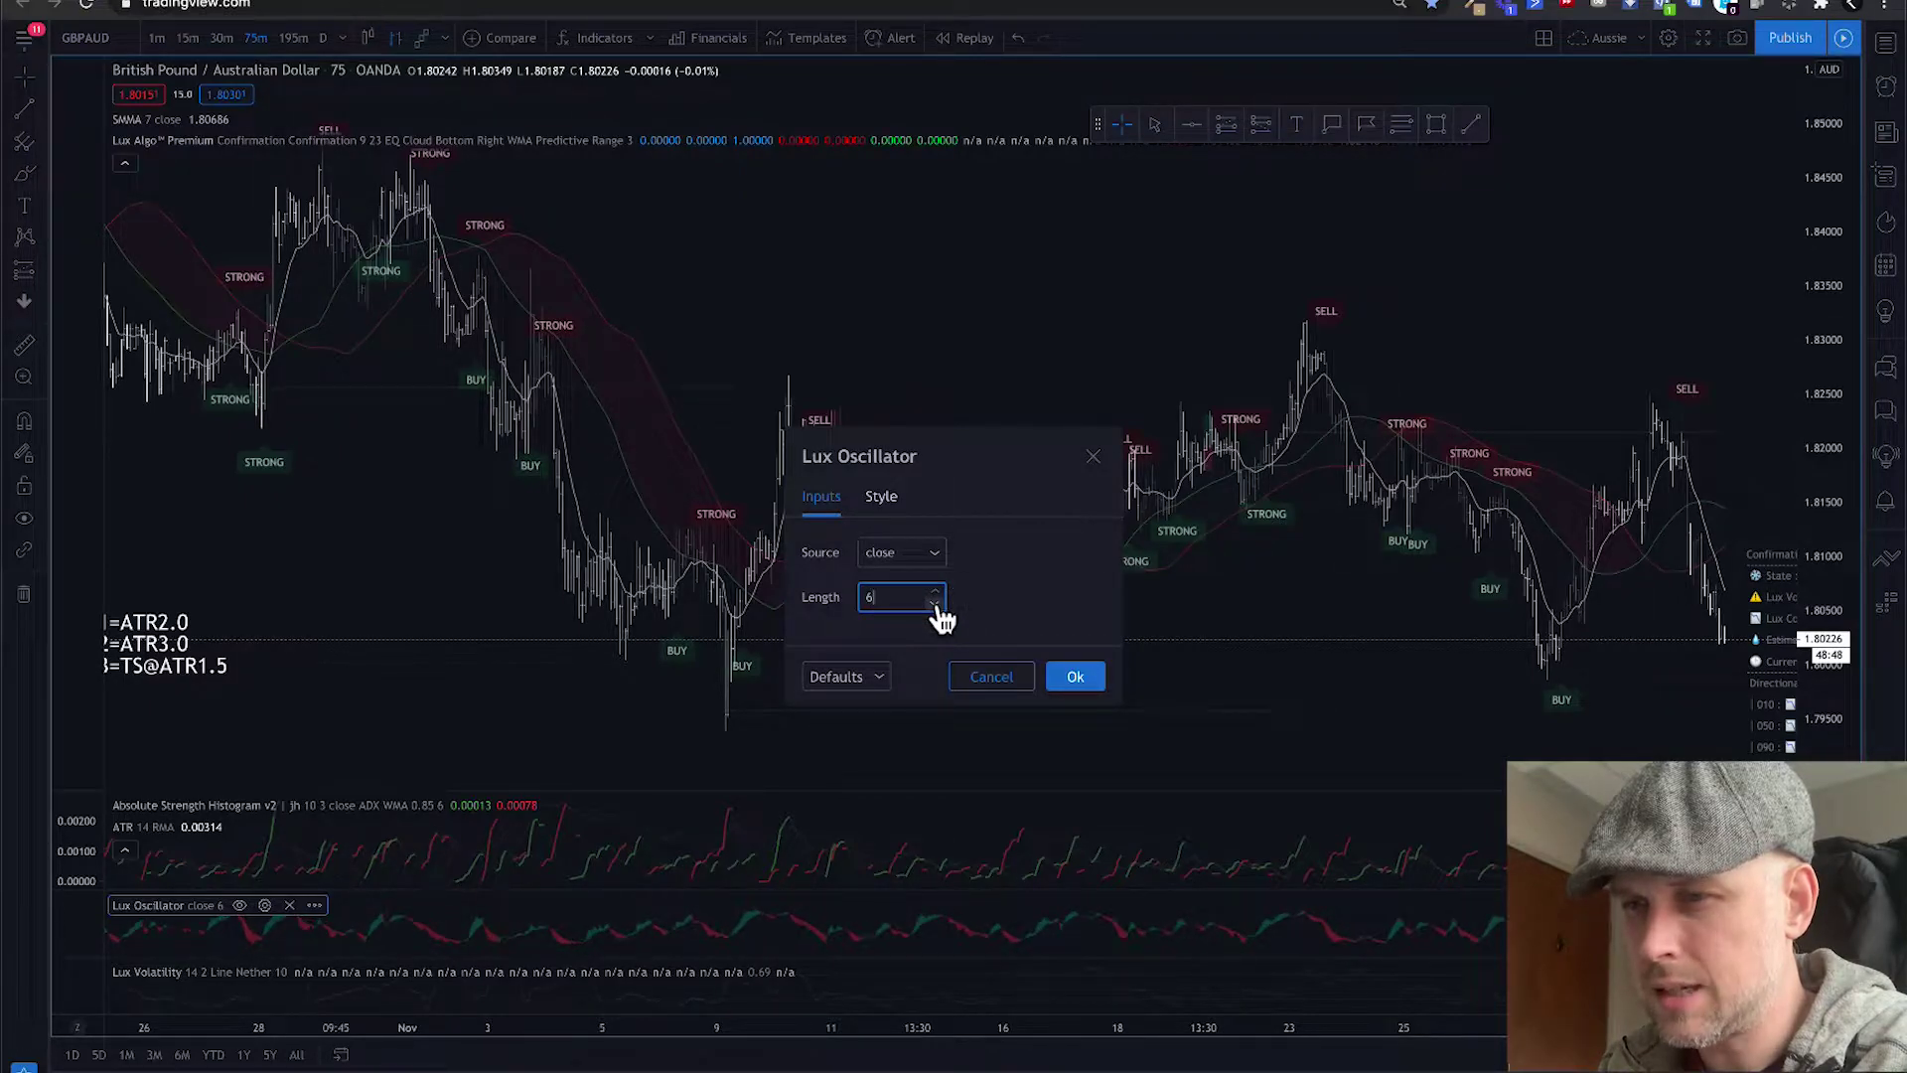
pyautogui.click(935, 592)
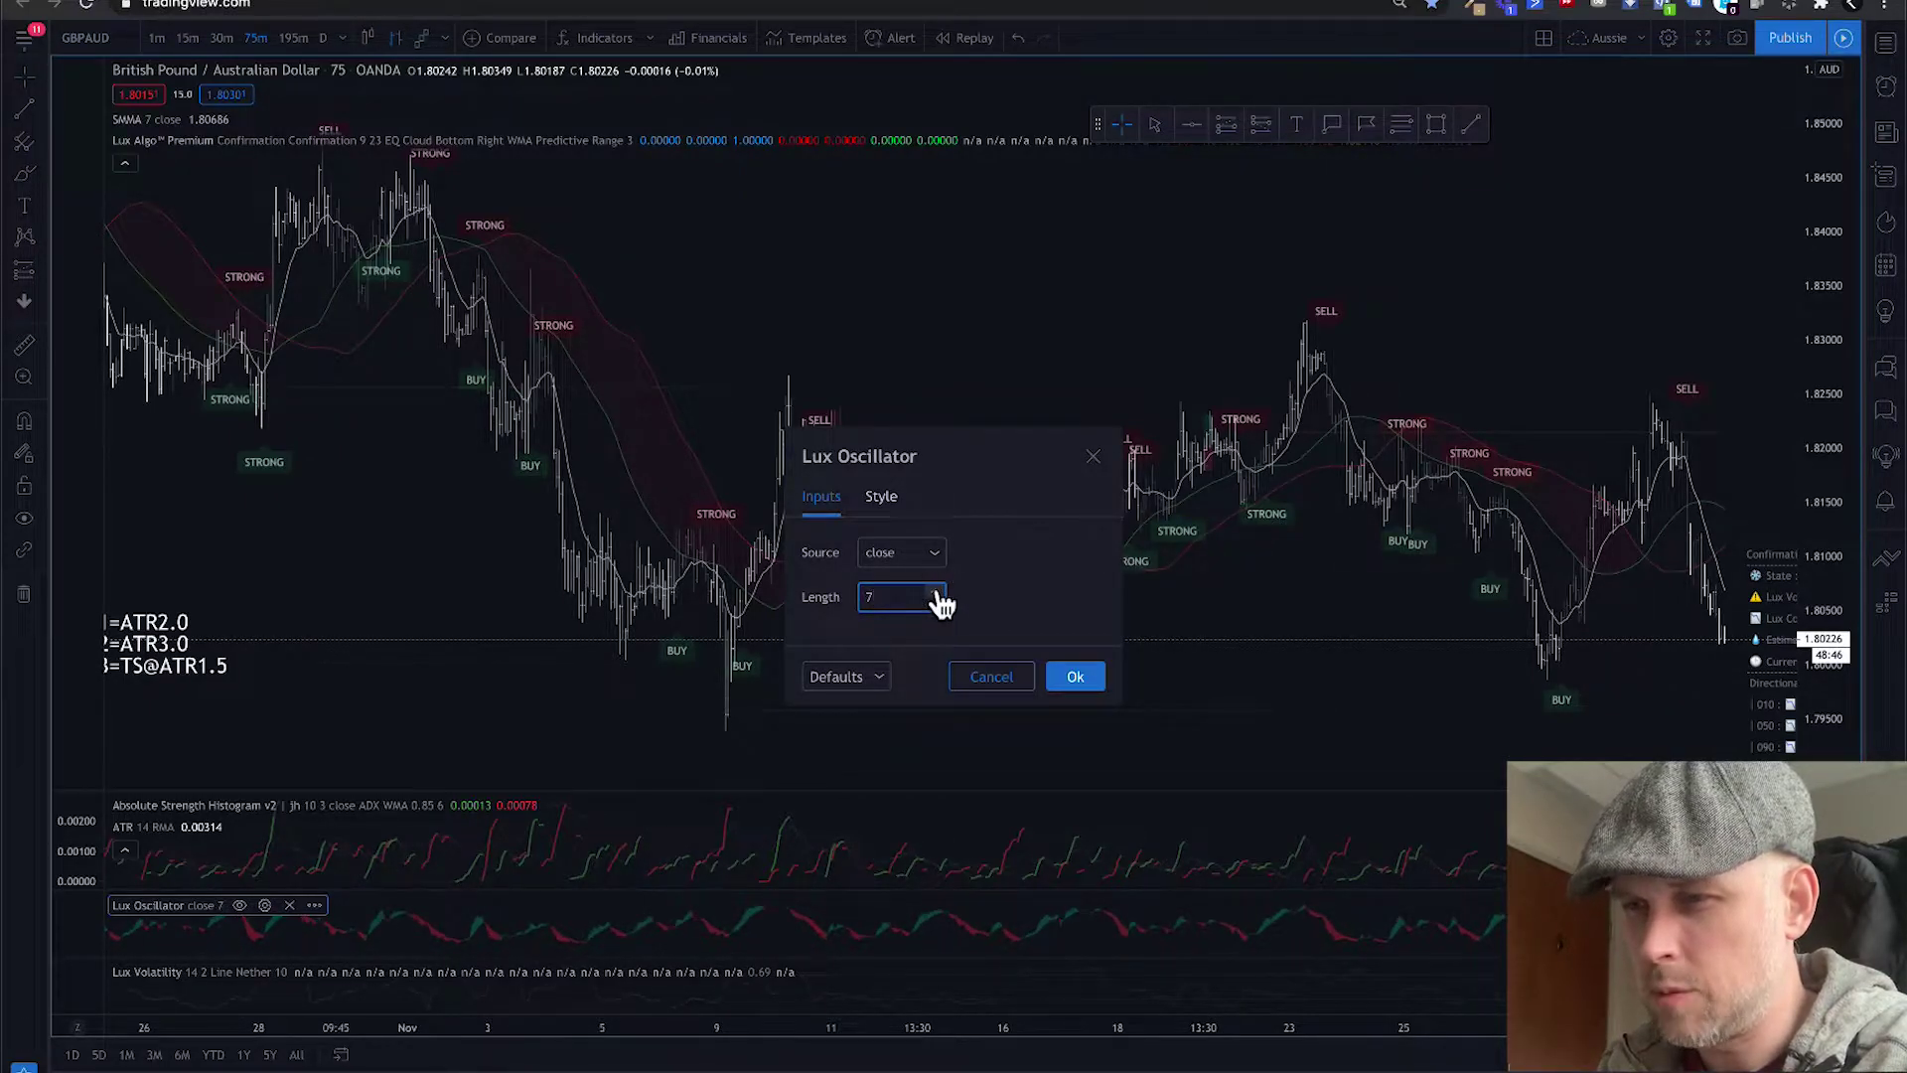
pyautogui.click(934, 592)
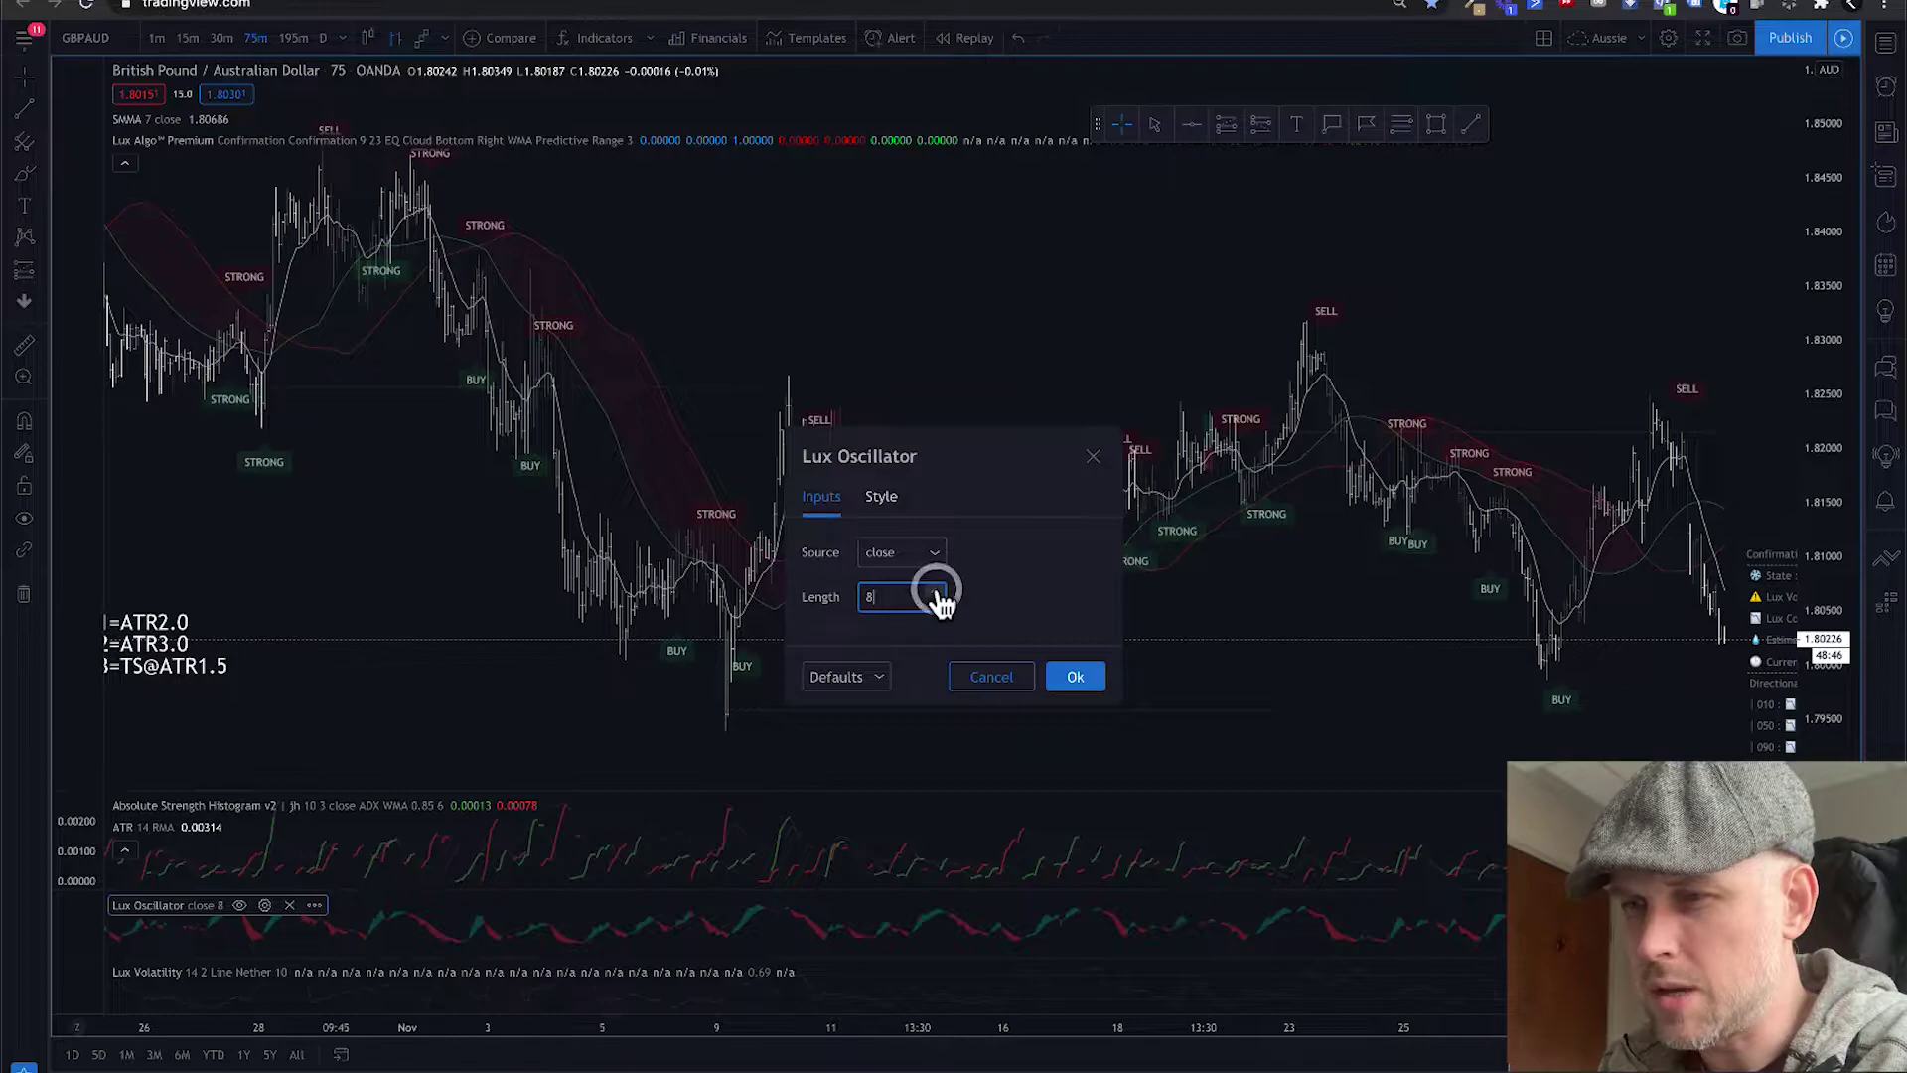
pyautogui.click(1071, 680)
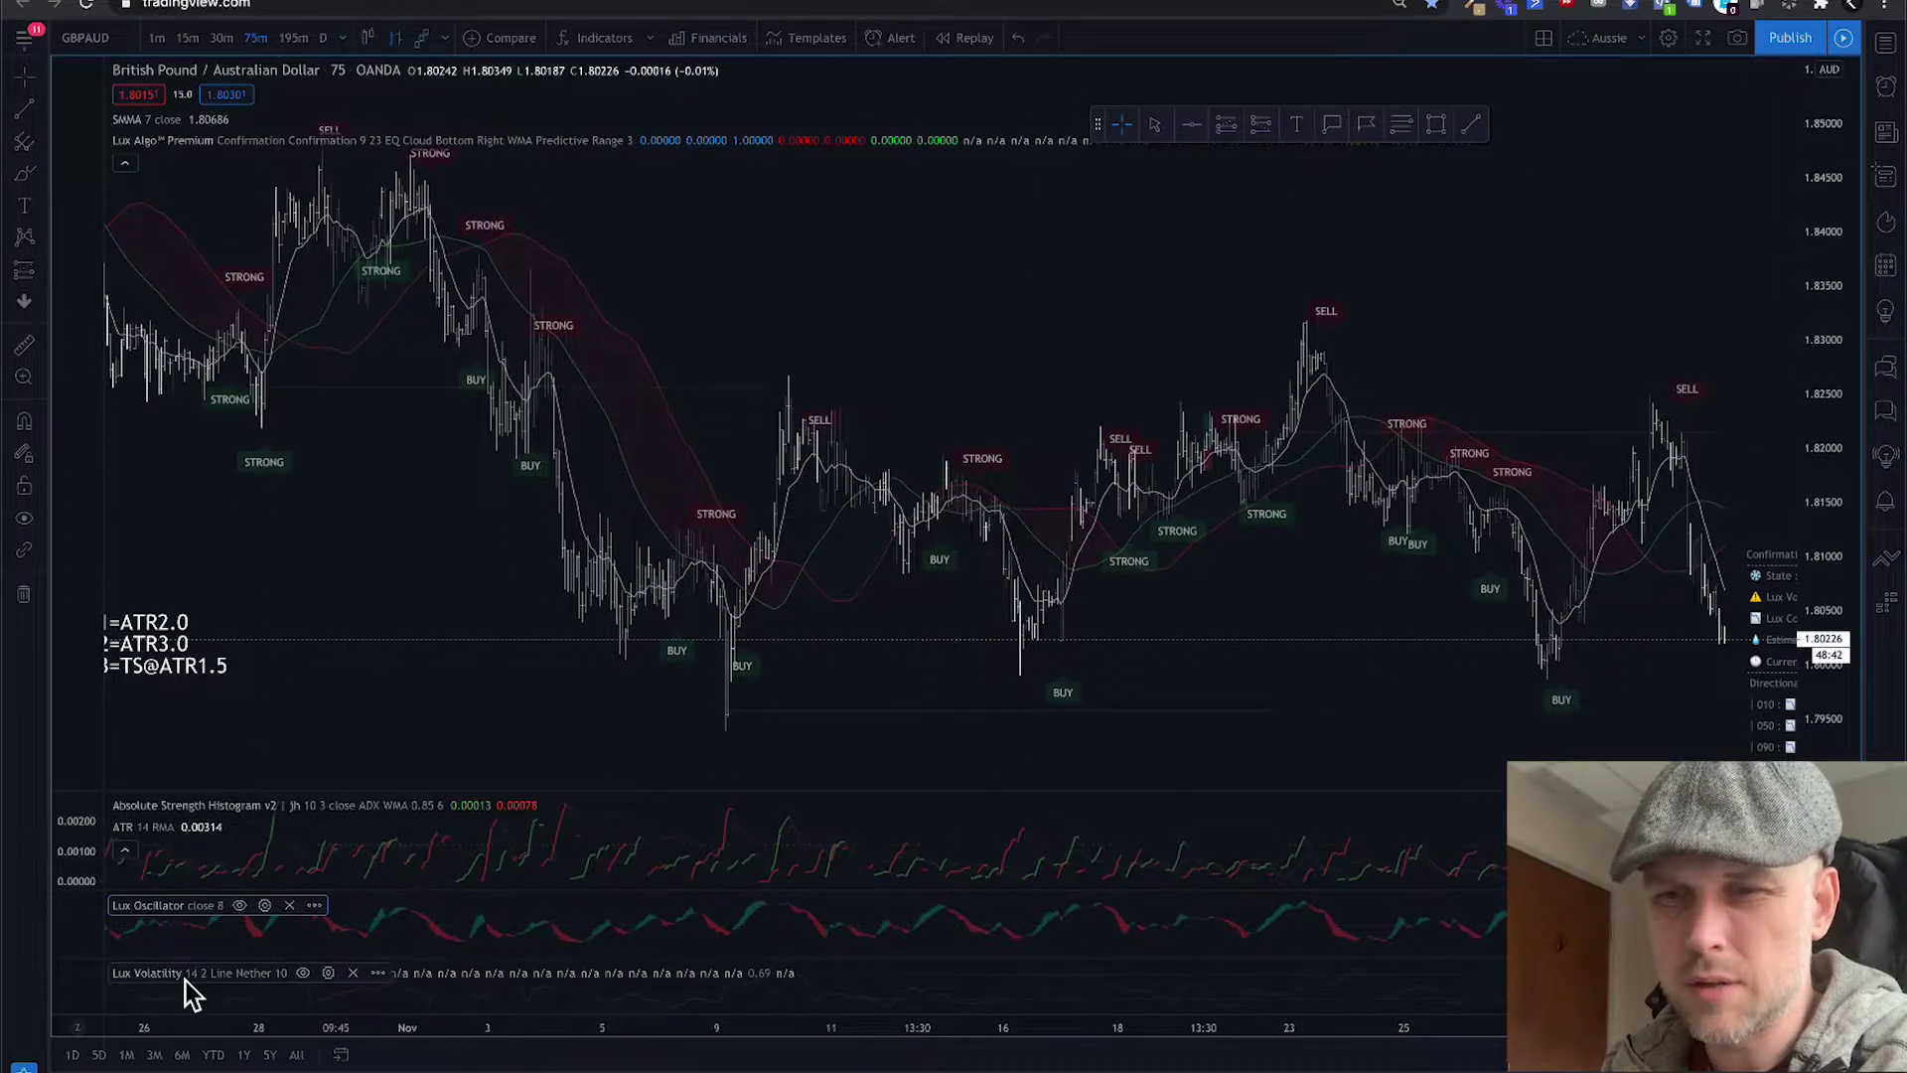
pyautogui.click(329, 974)
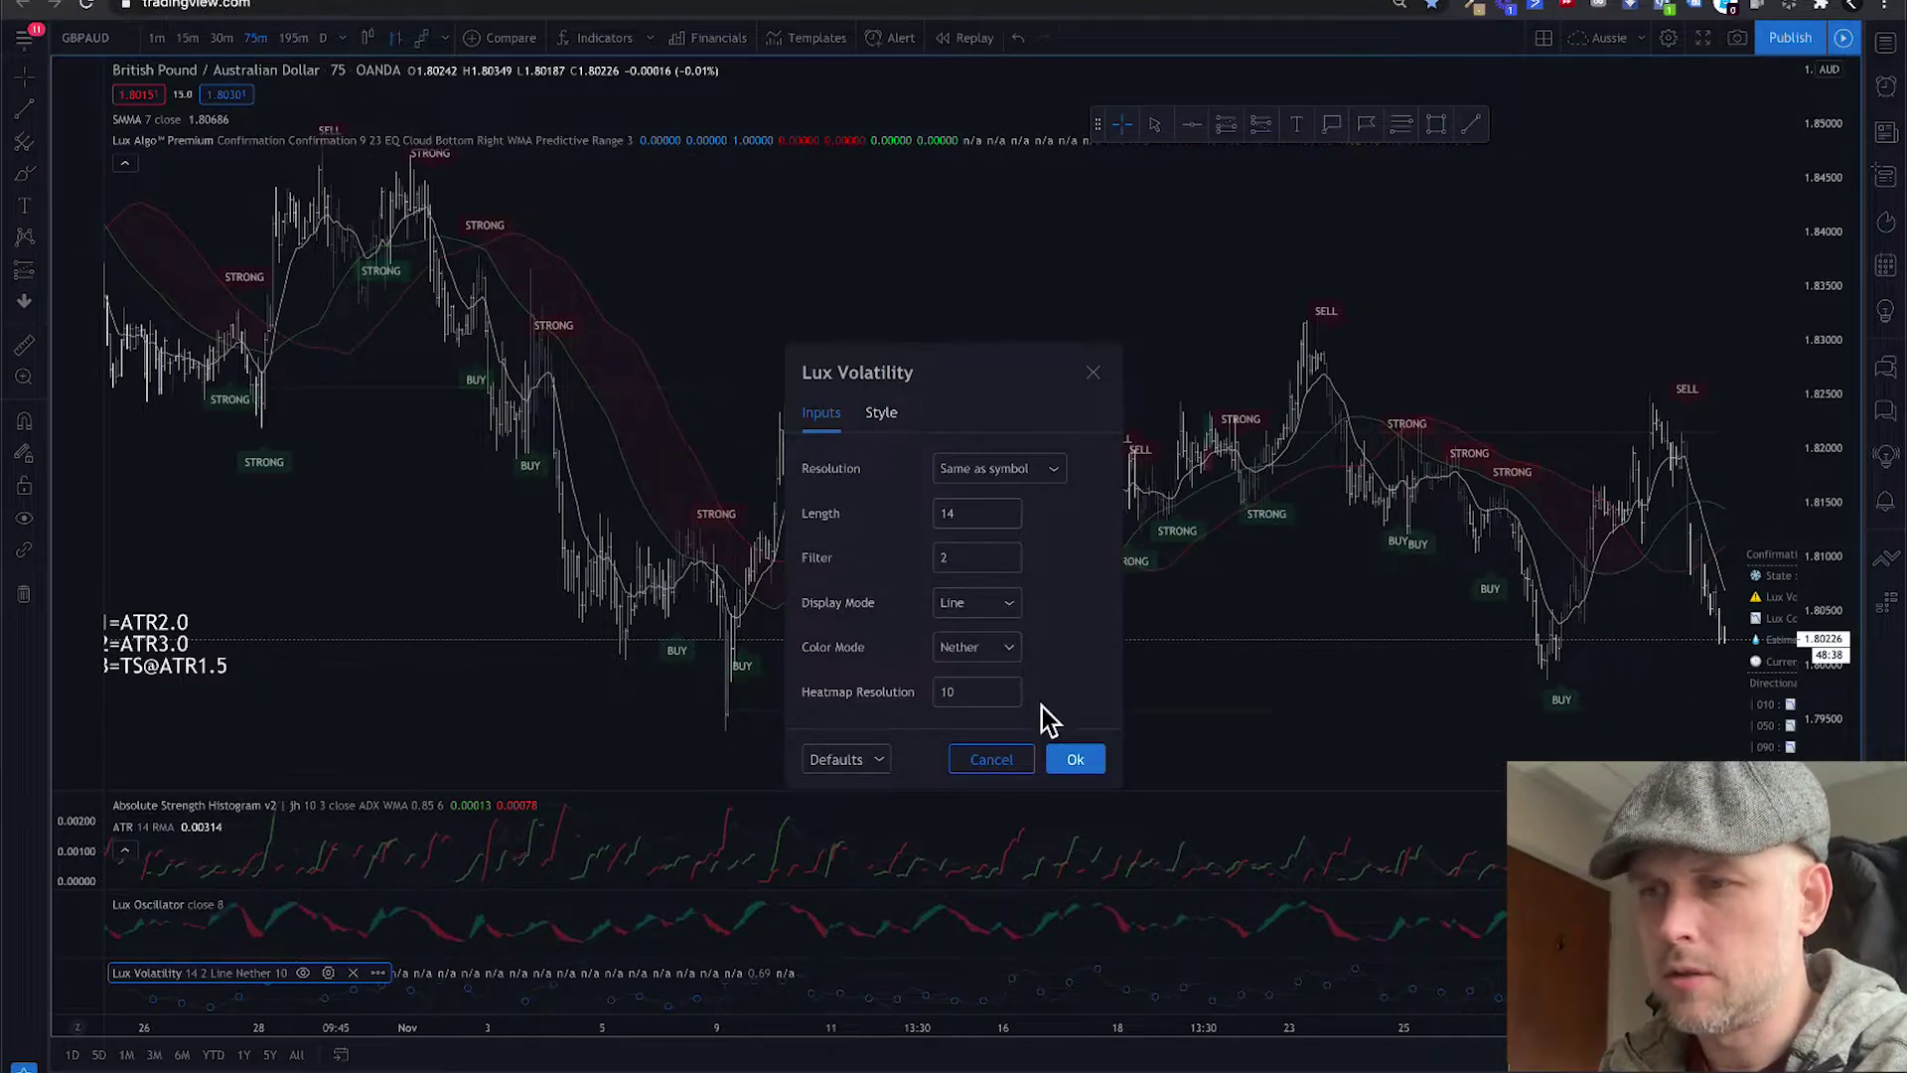
pyautogui.click(1088, 763)
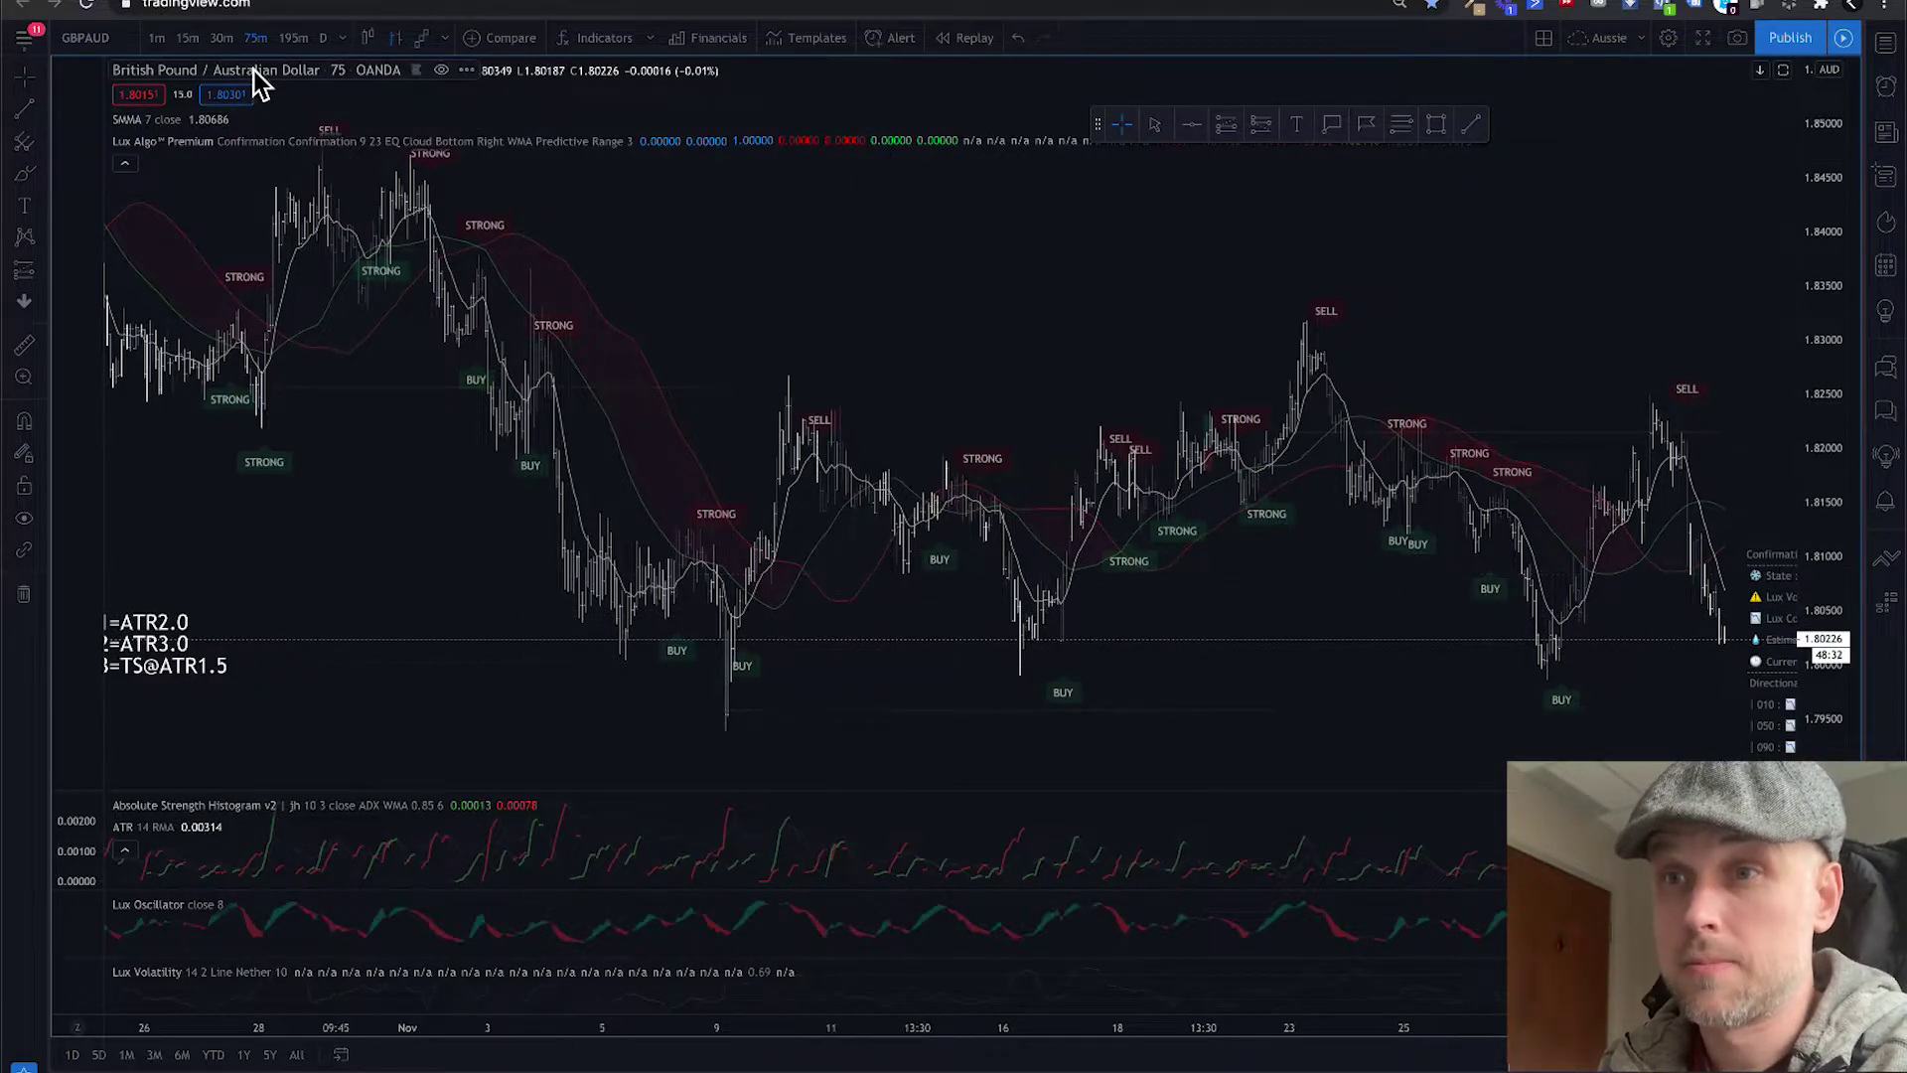
# Start a new GBPAUD alert and keep Crossing as its condition.
pyautogui.click(467, 71)
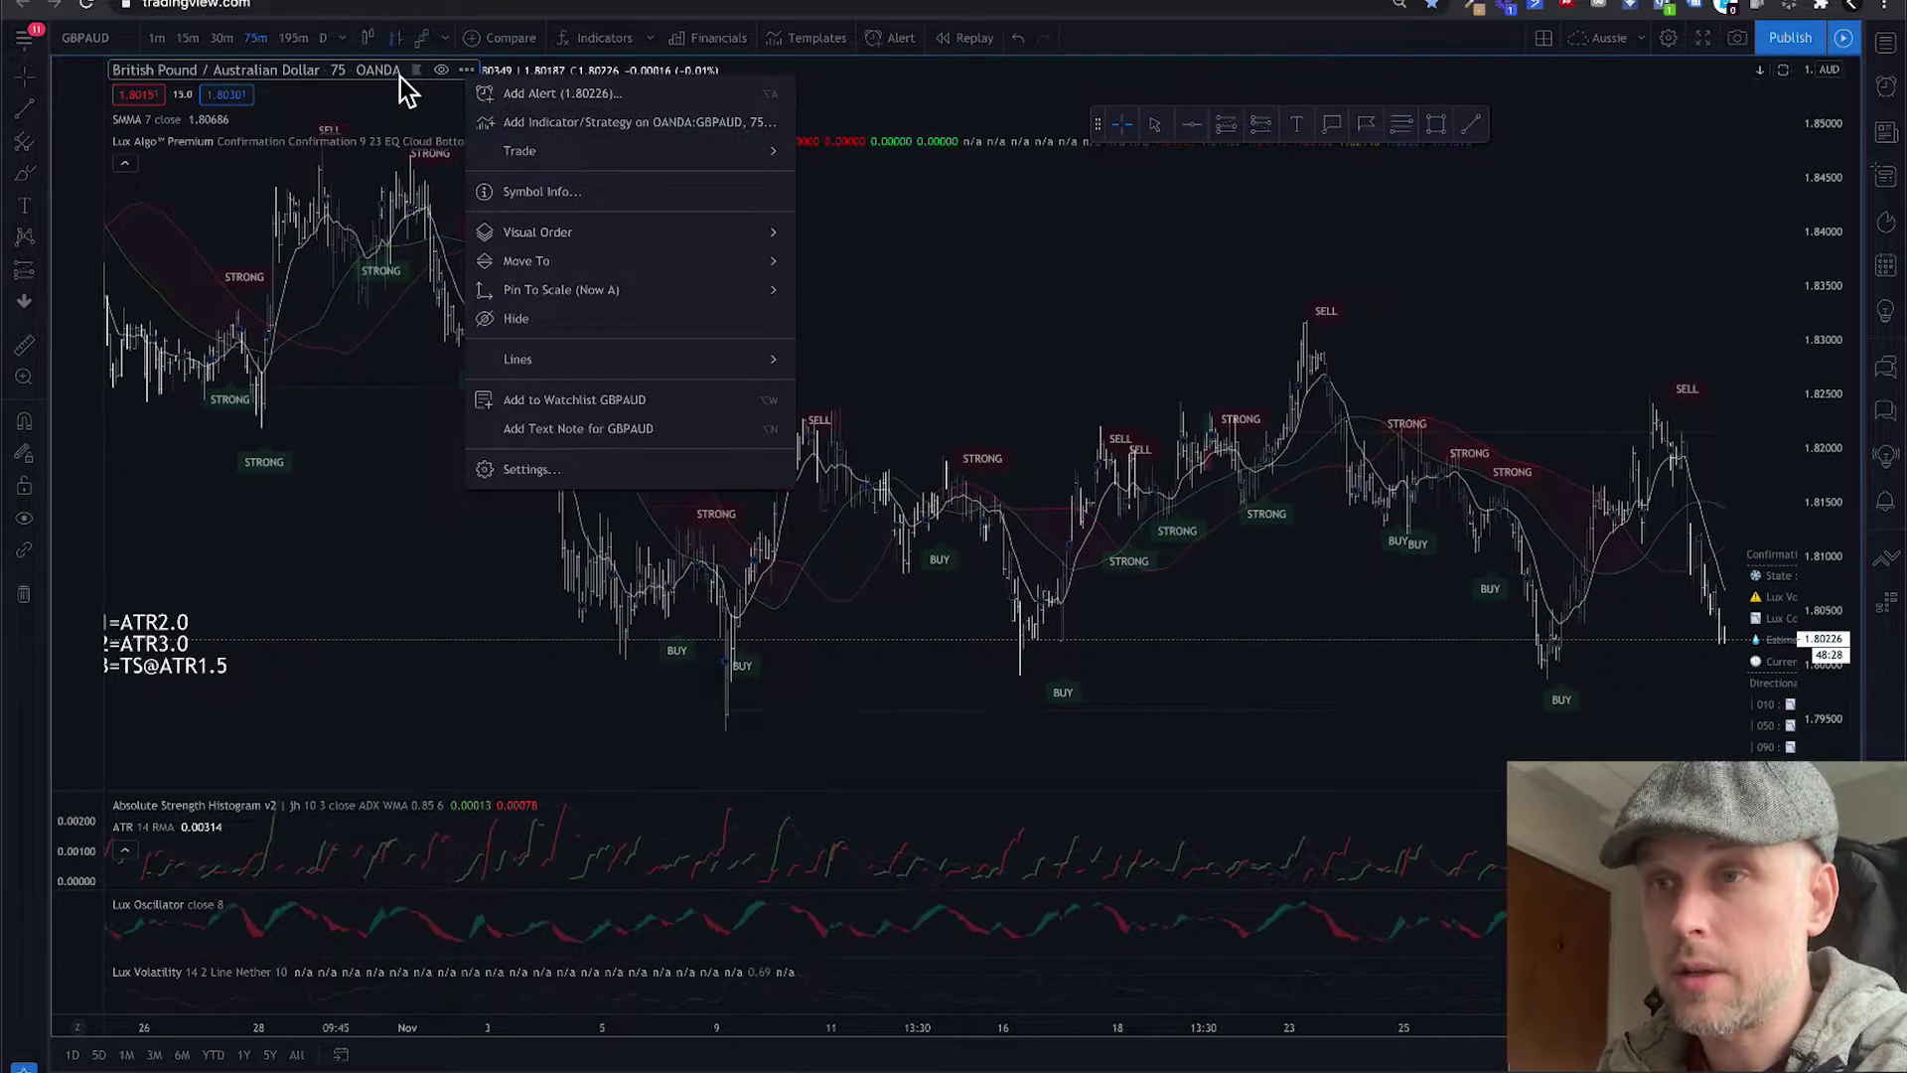
pyautogui.click(915, 260)
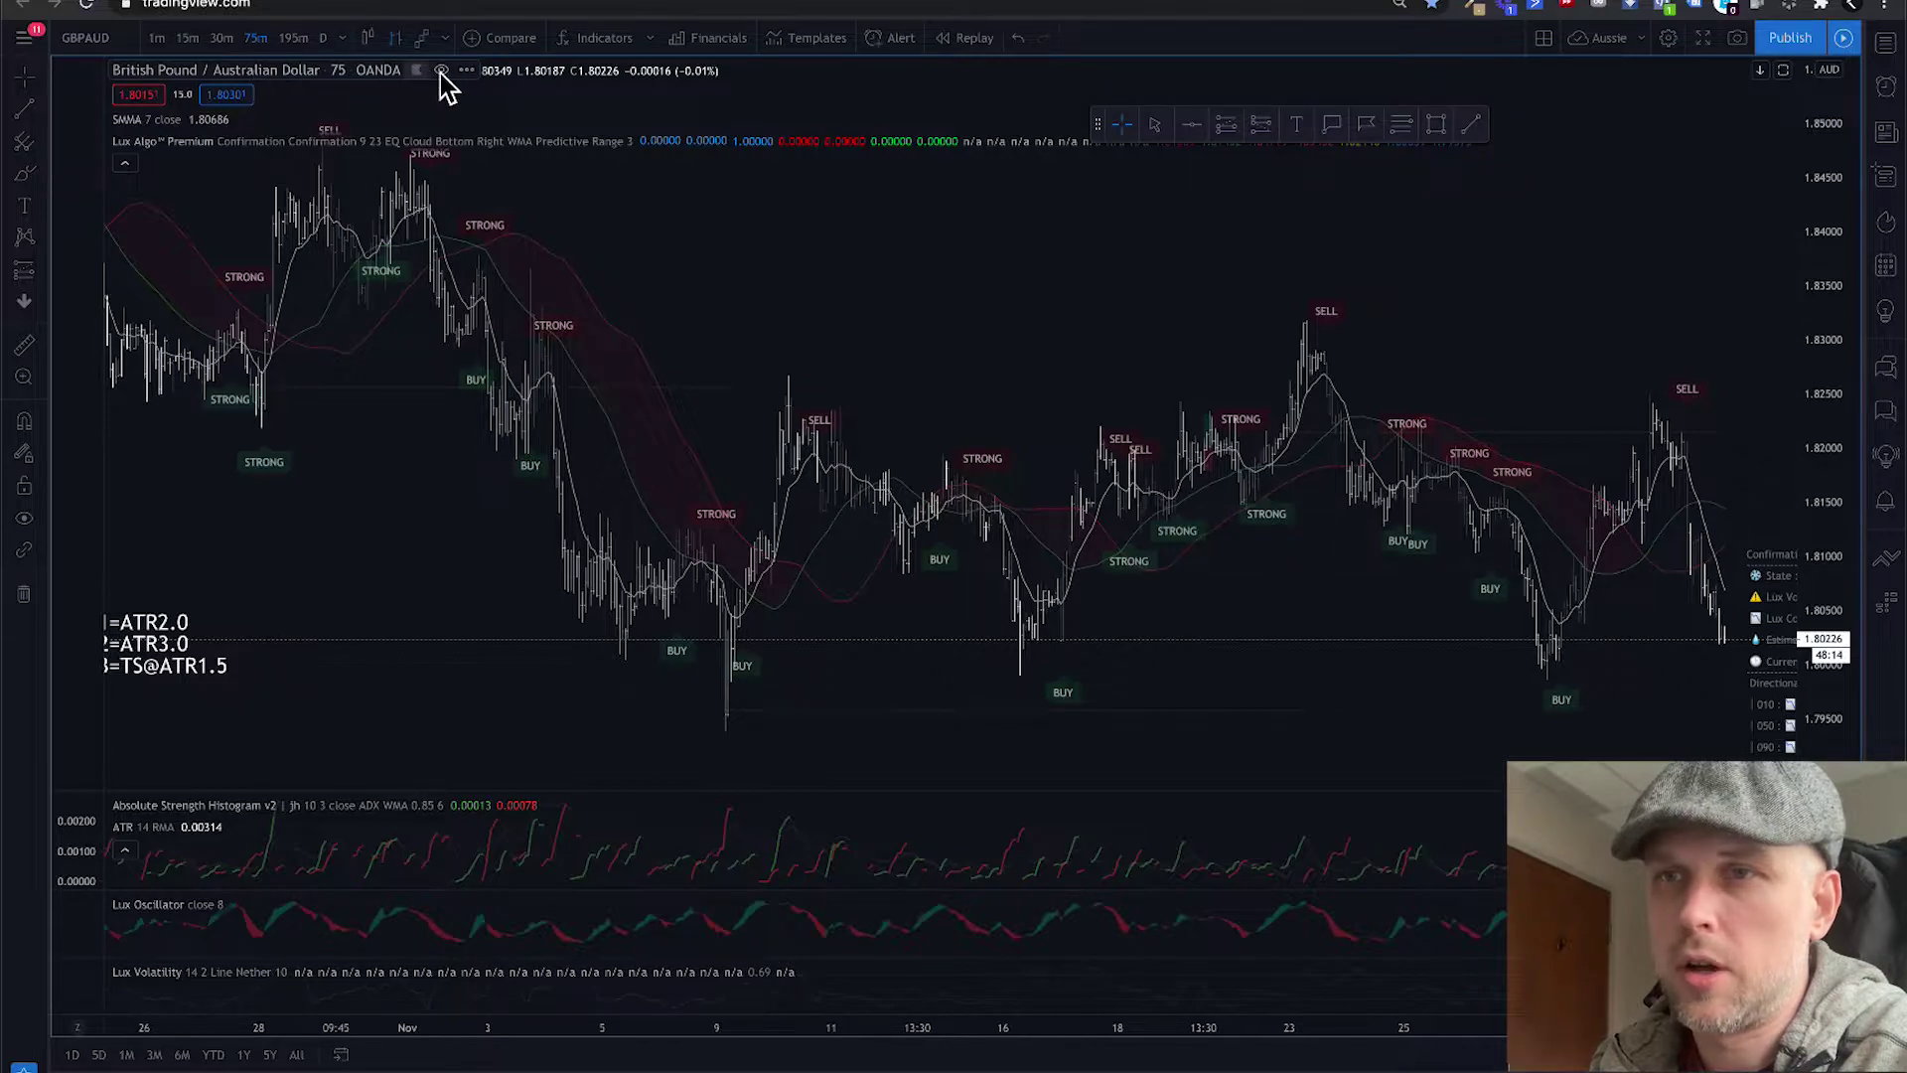
pyautogui.click(466, 70)
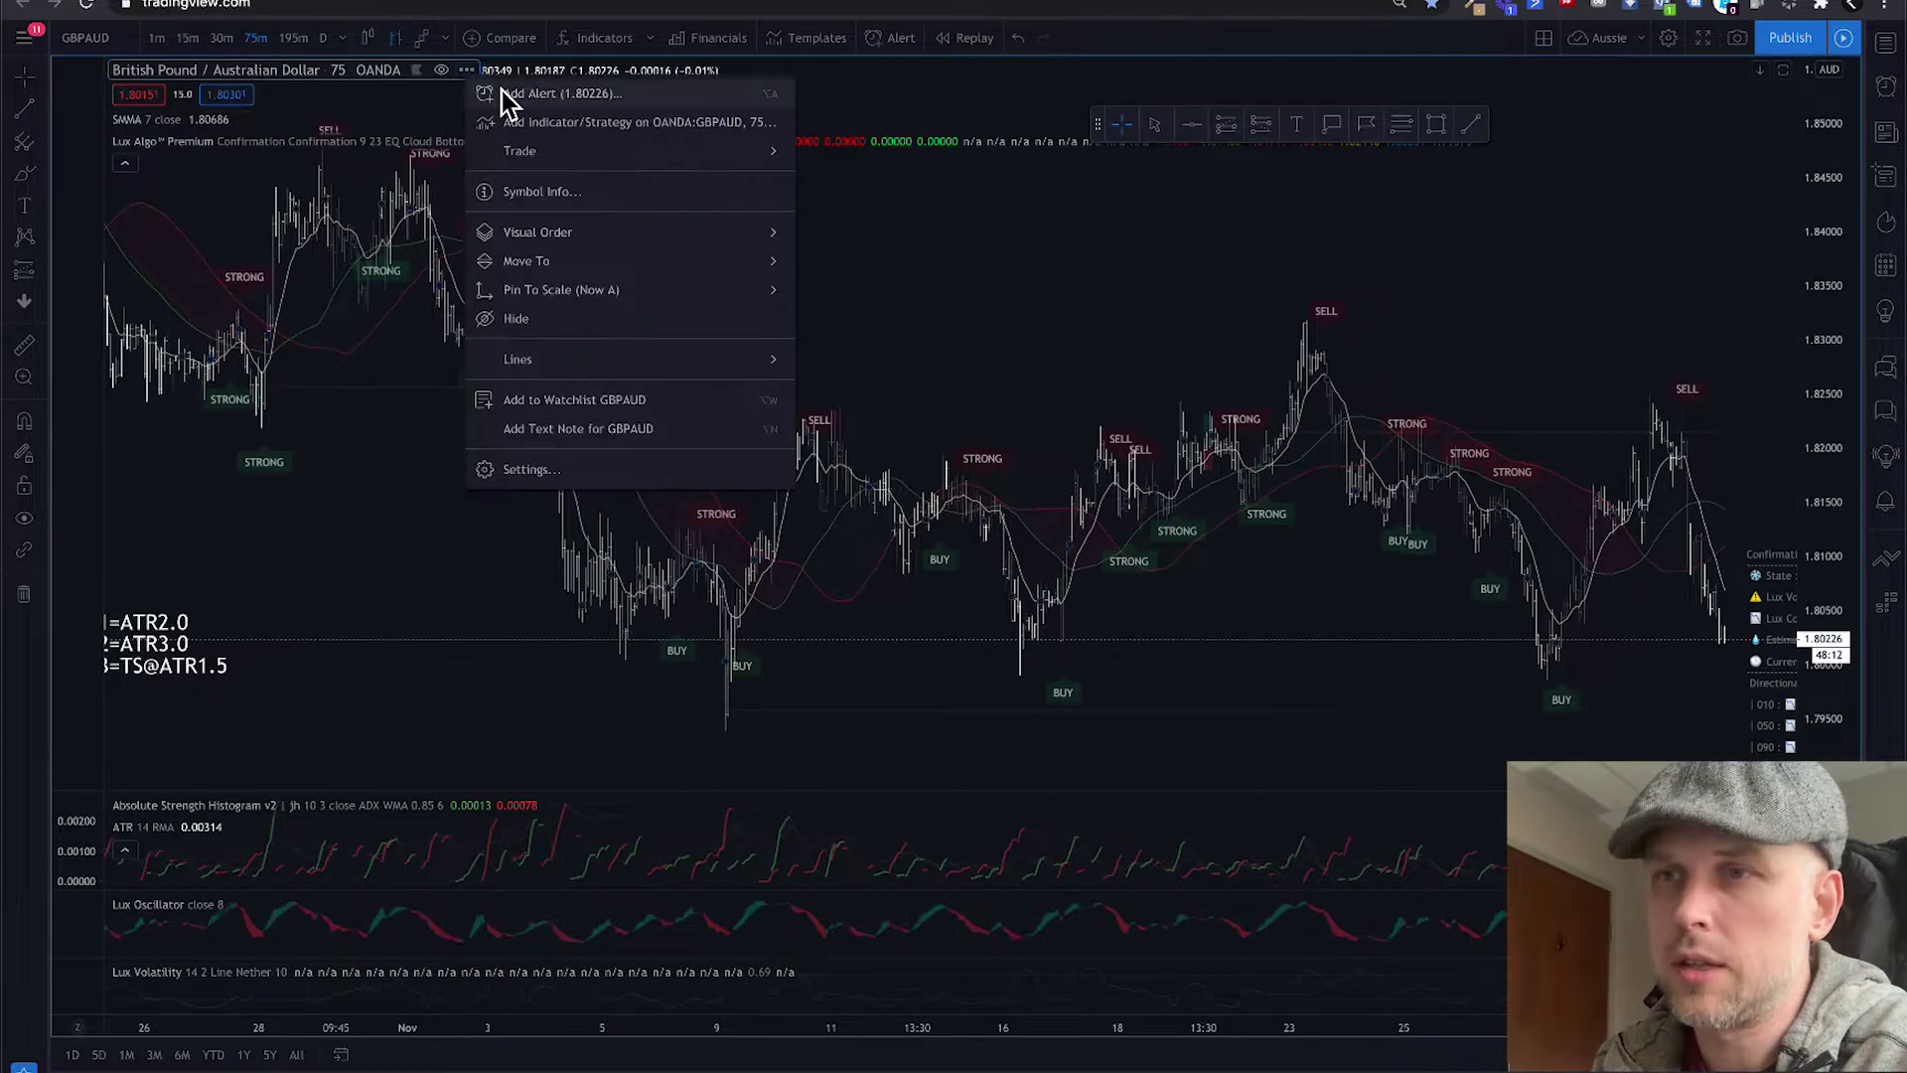
pyautogui.click(538, 95)
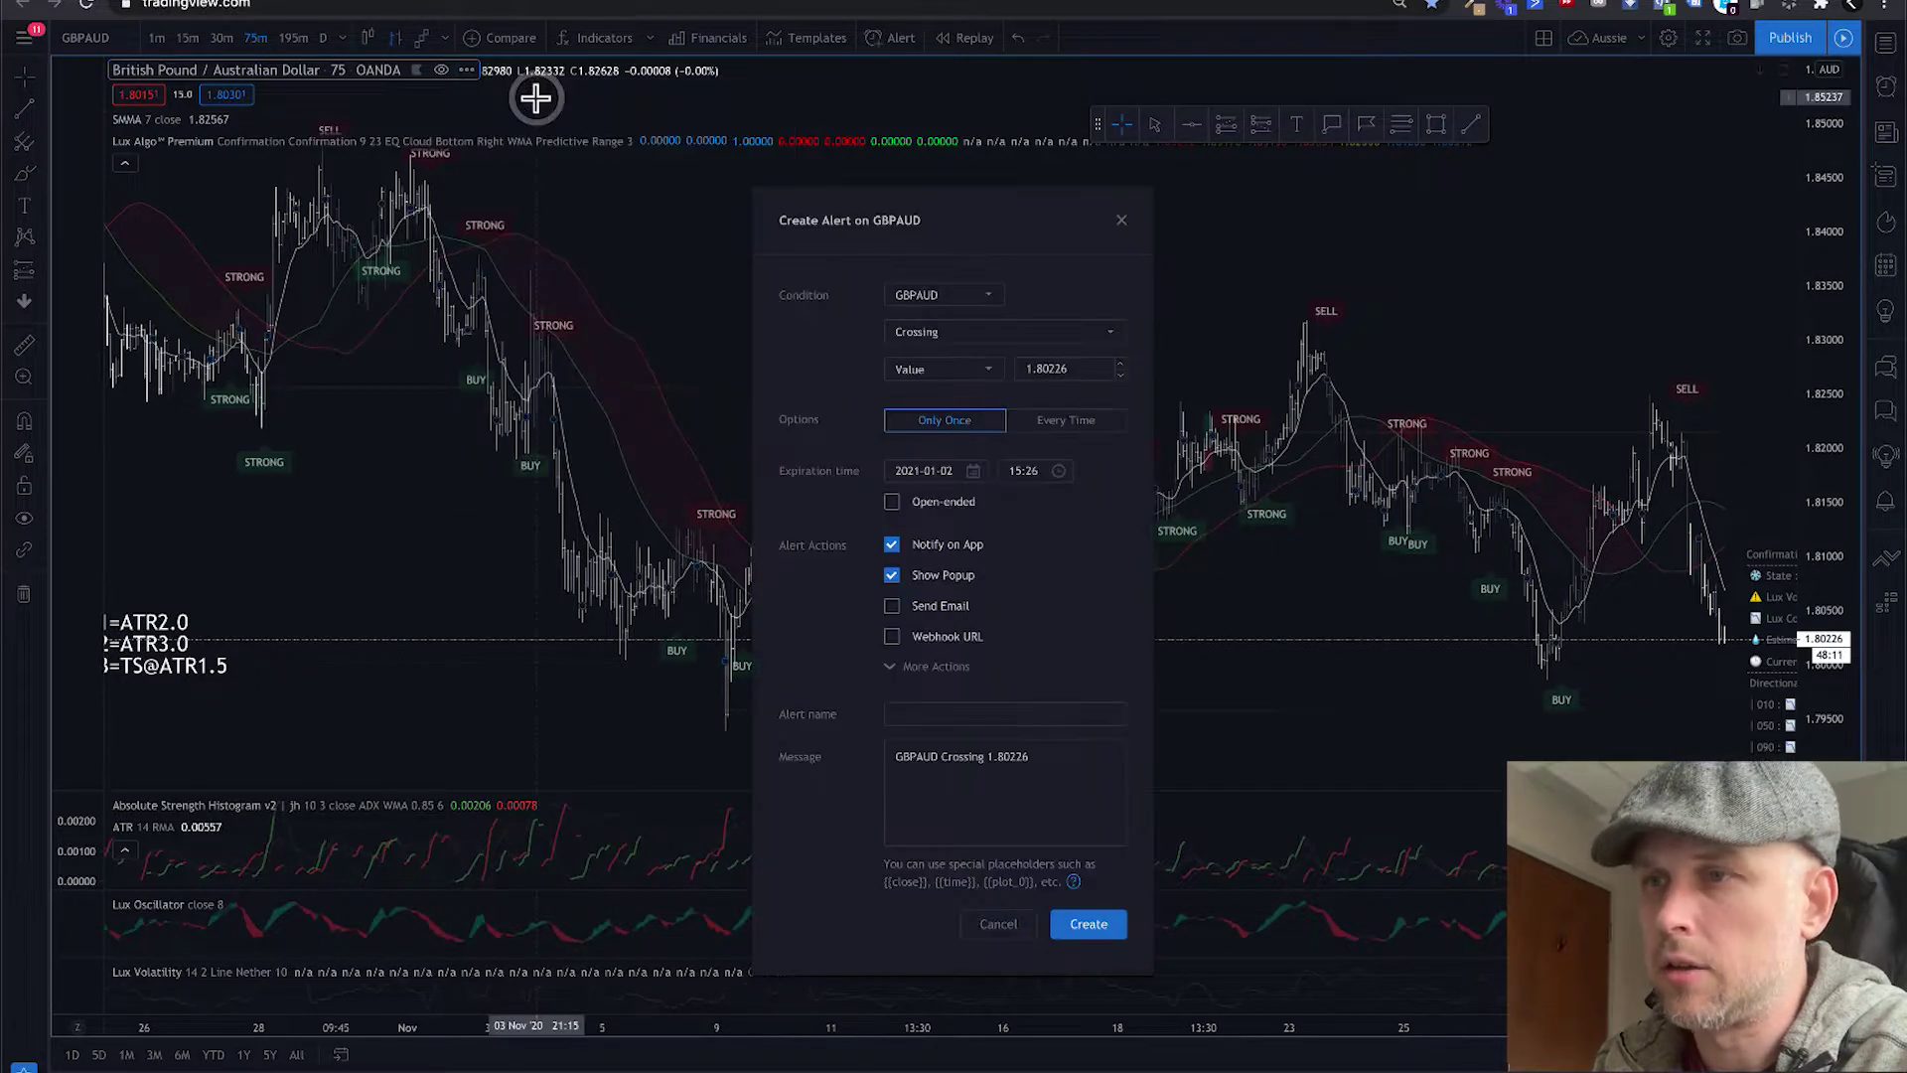
pyautogui.click(994, 304)
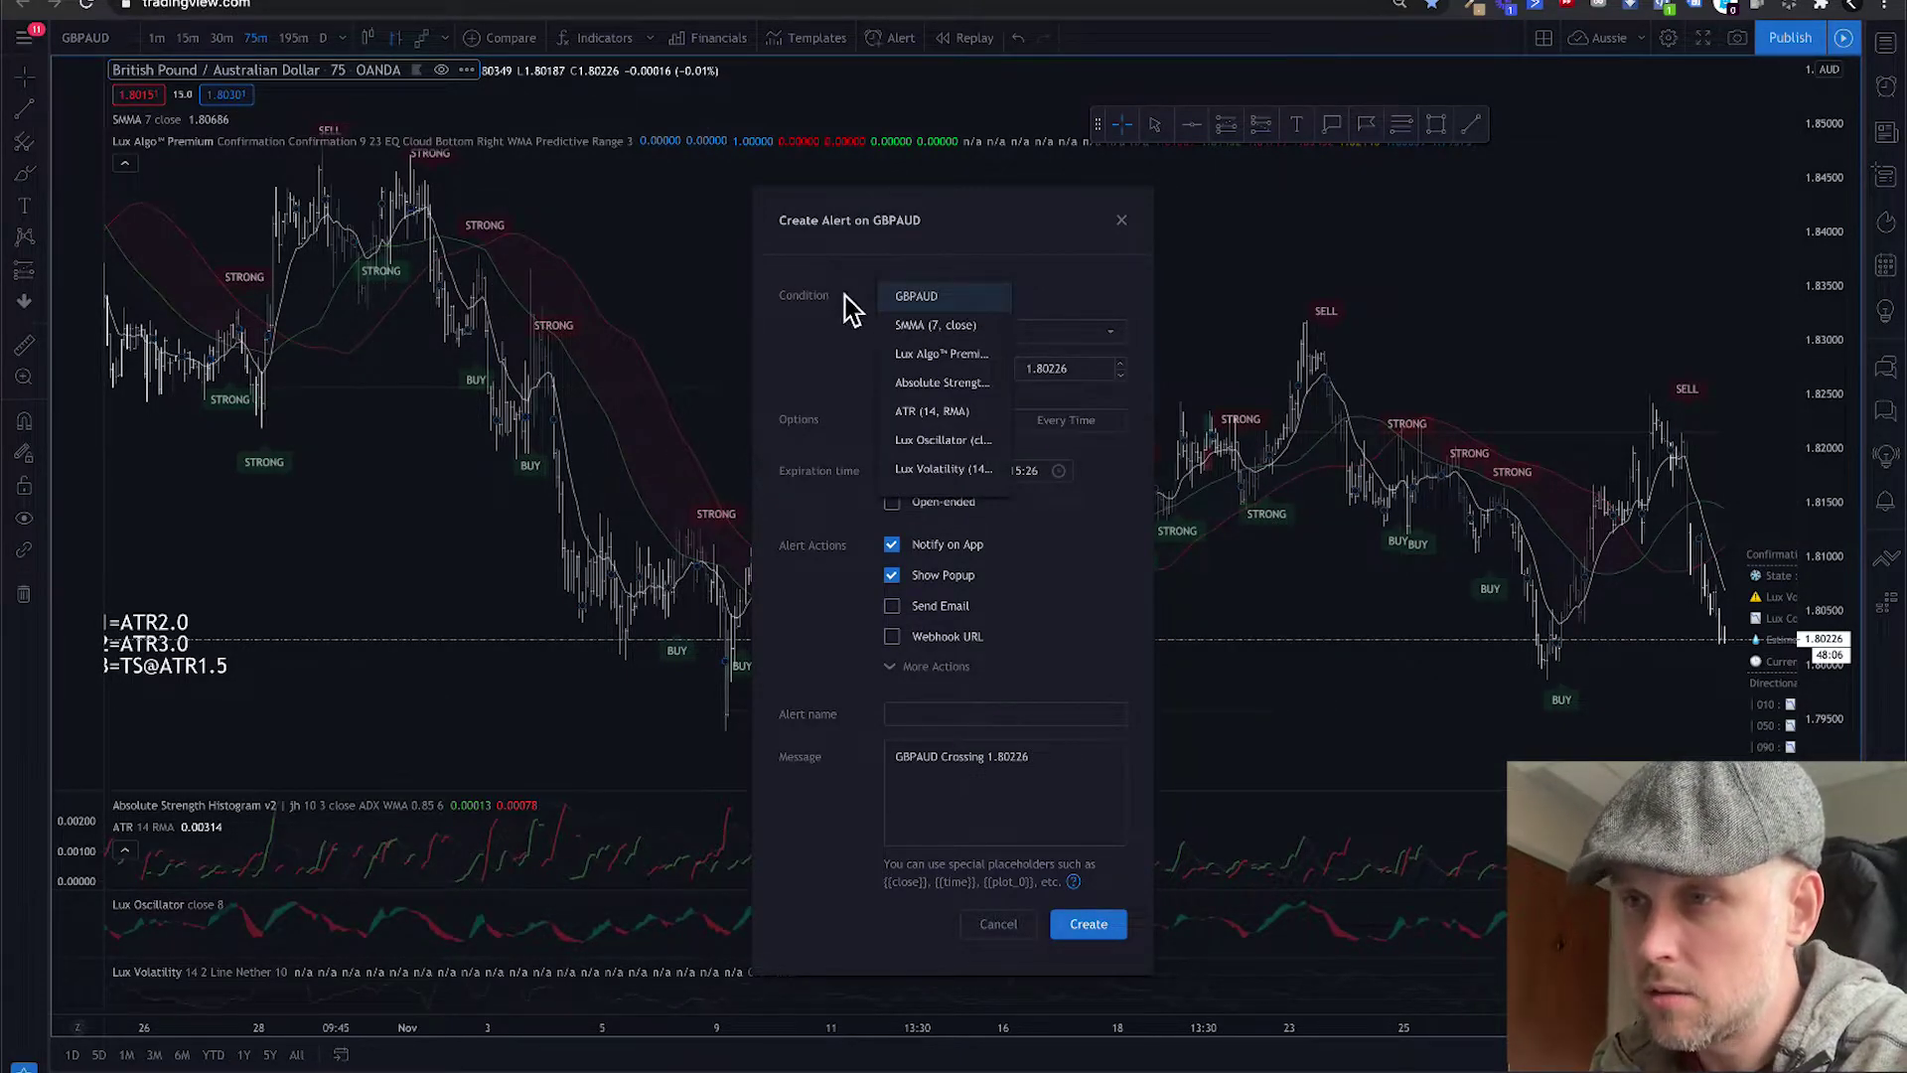
pyautogui.click(844, 296)
pyautogui.click(954, 334)
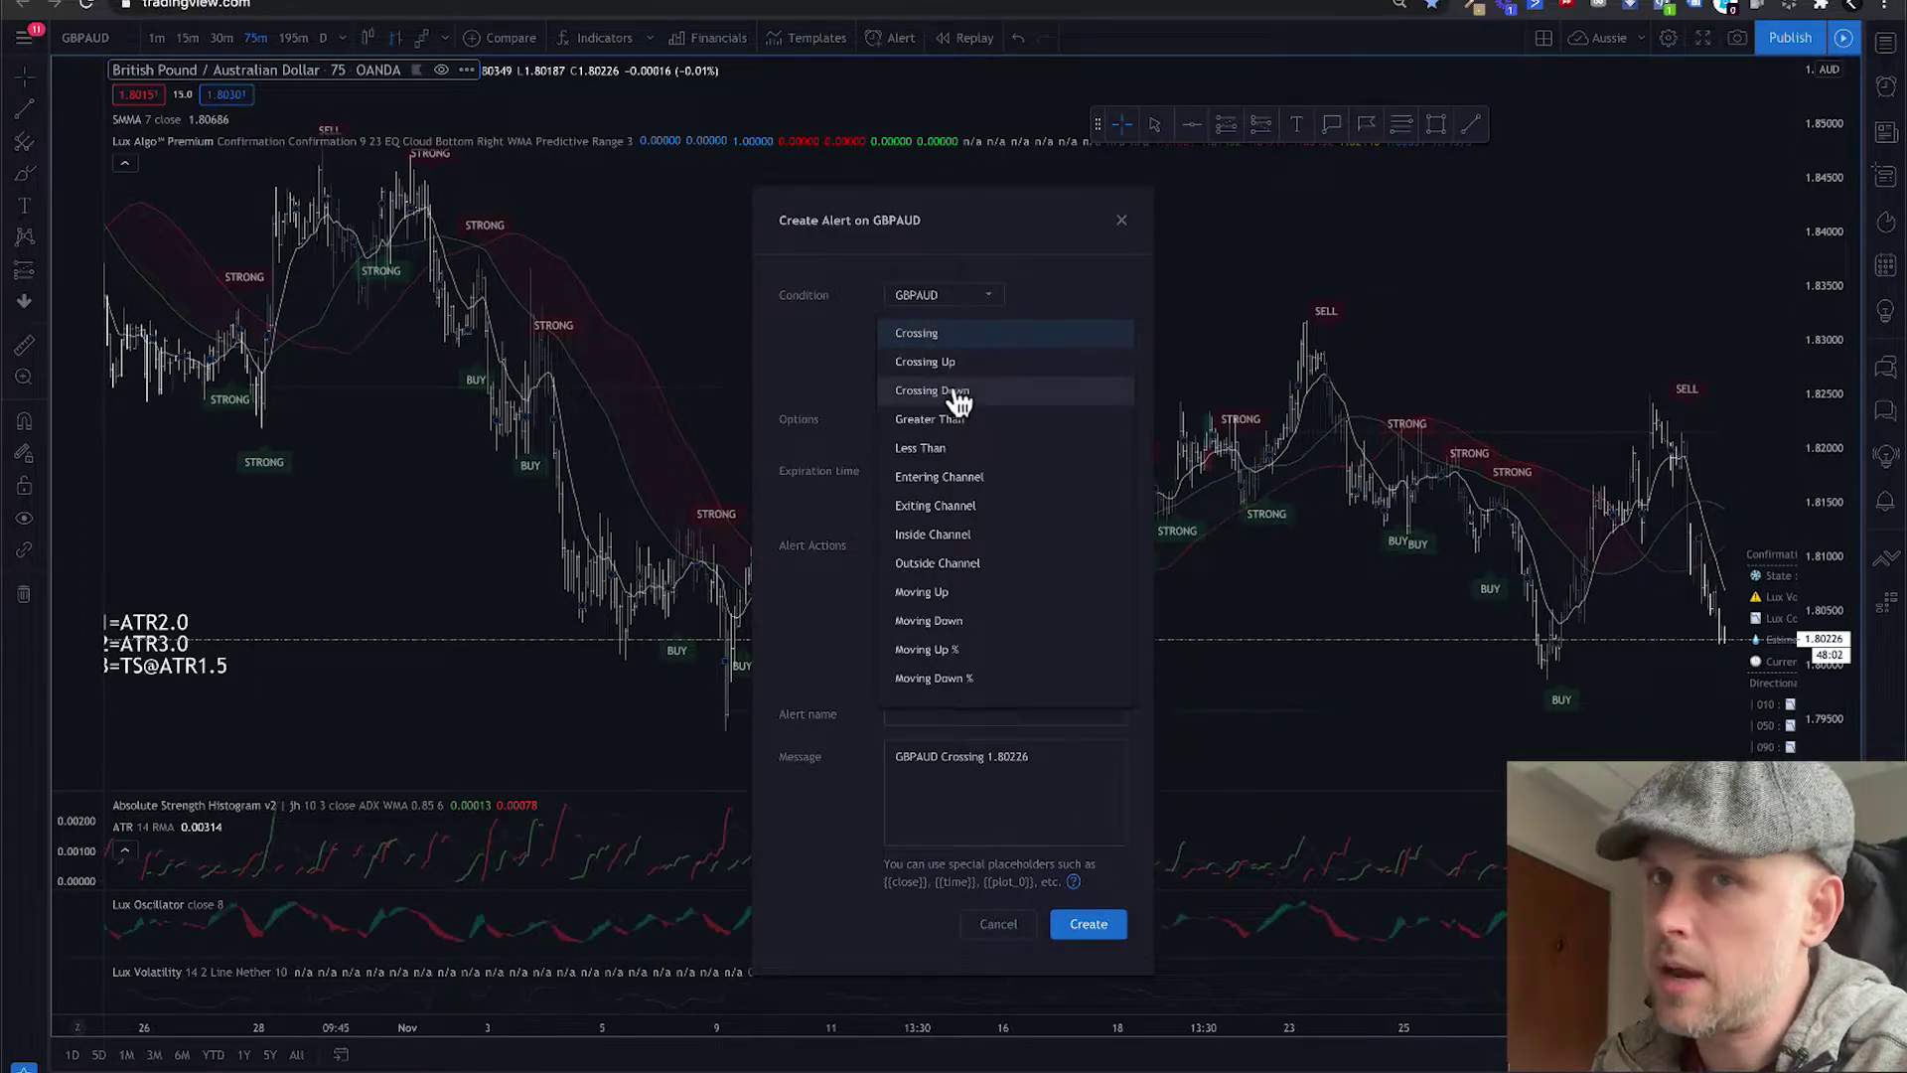
pyautogui.click(1028, 333)
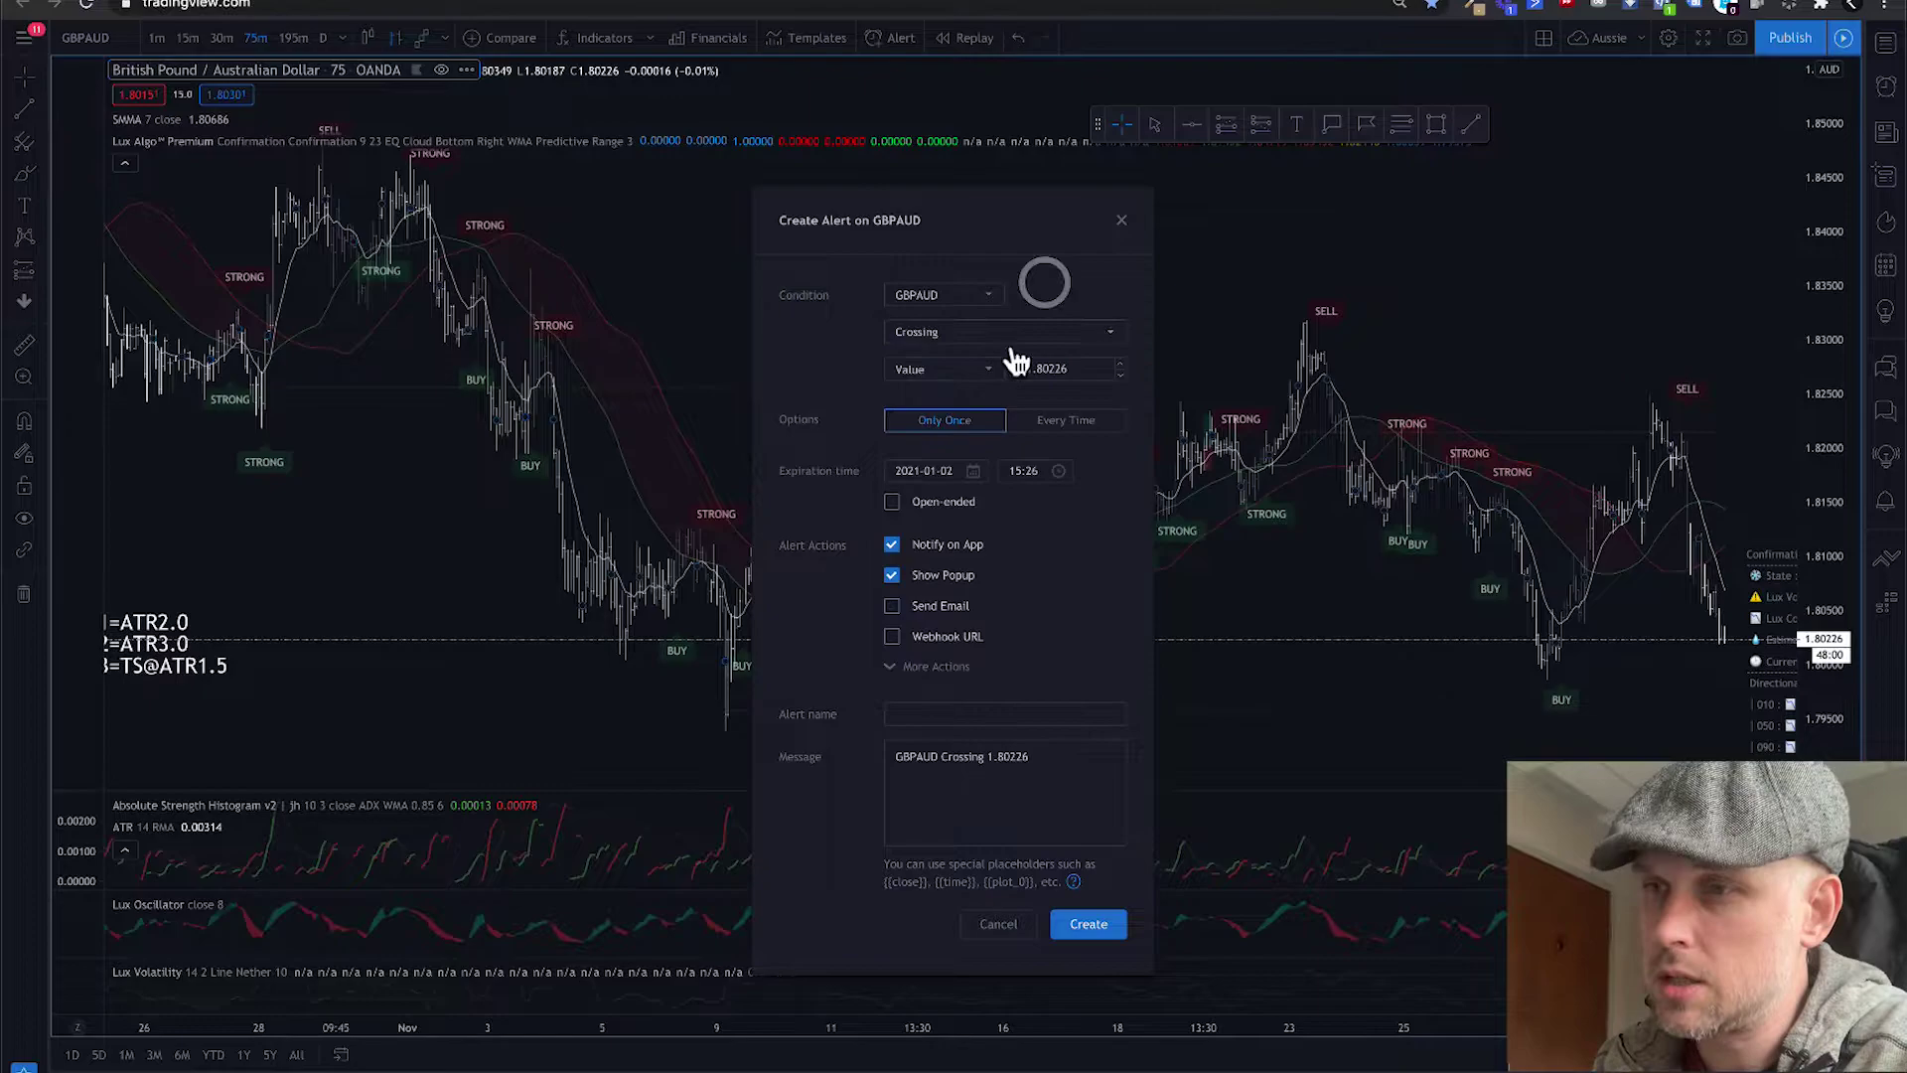
# Target the Lux Algo Premium Cloud-2 plot, triggering once per bar close with no expiry.
pyautogui.click(992, 376)
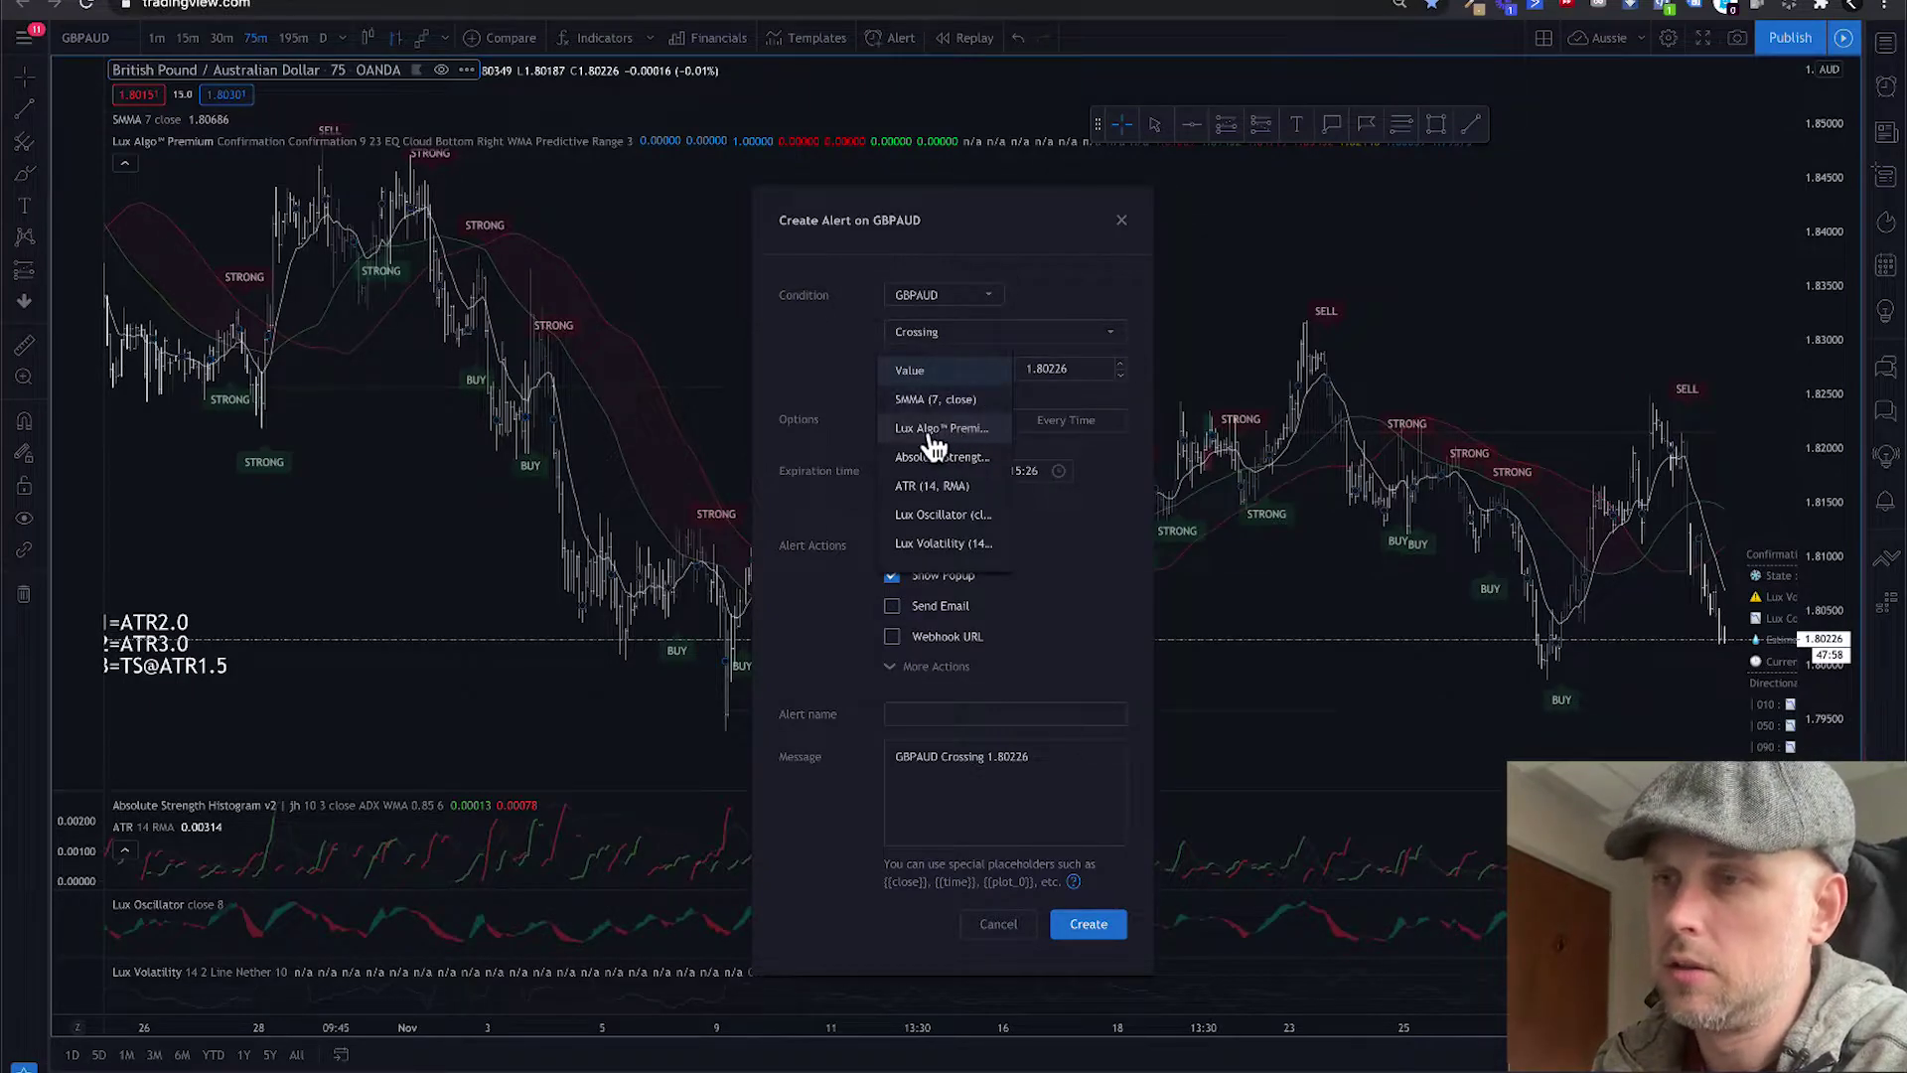
pyautogui.click(969, 428)
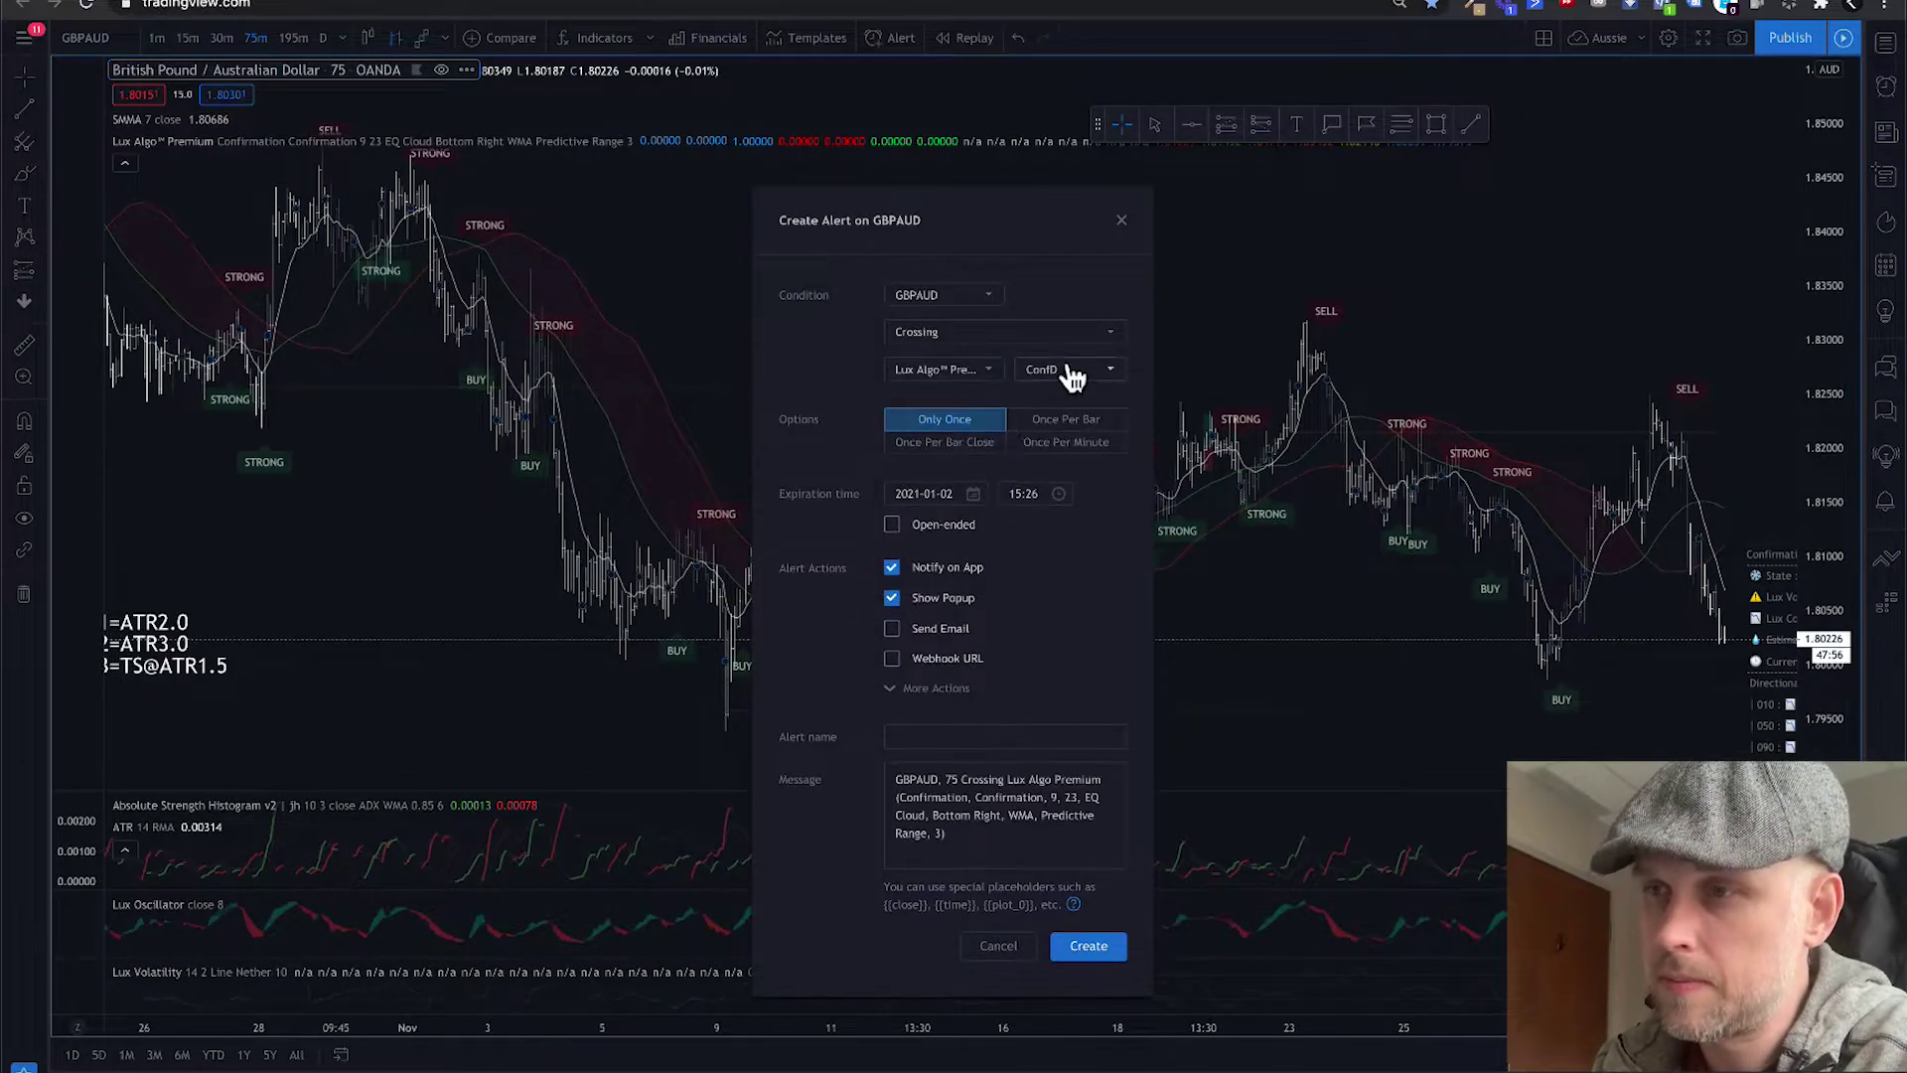
pyautogui.click(1087, 370)
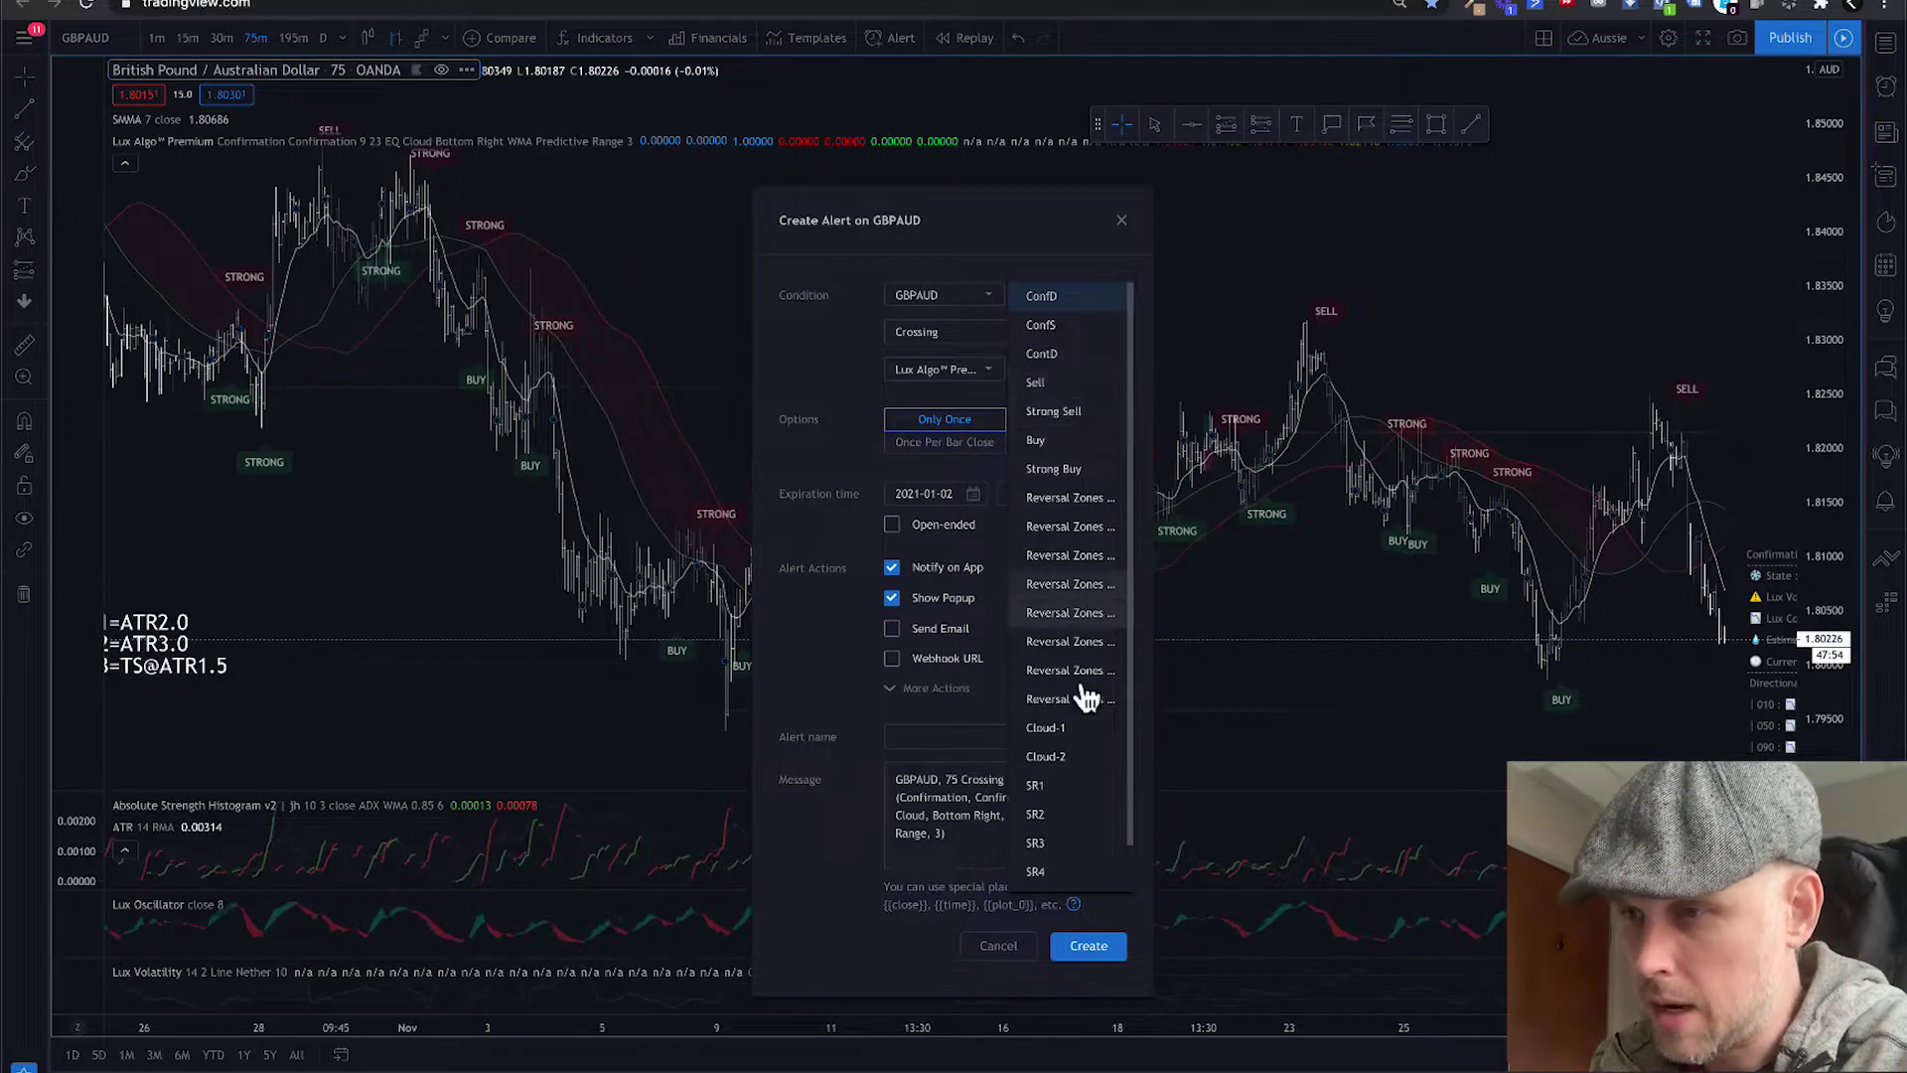
pyautogui.click(1082, 761)
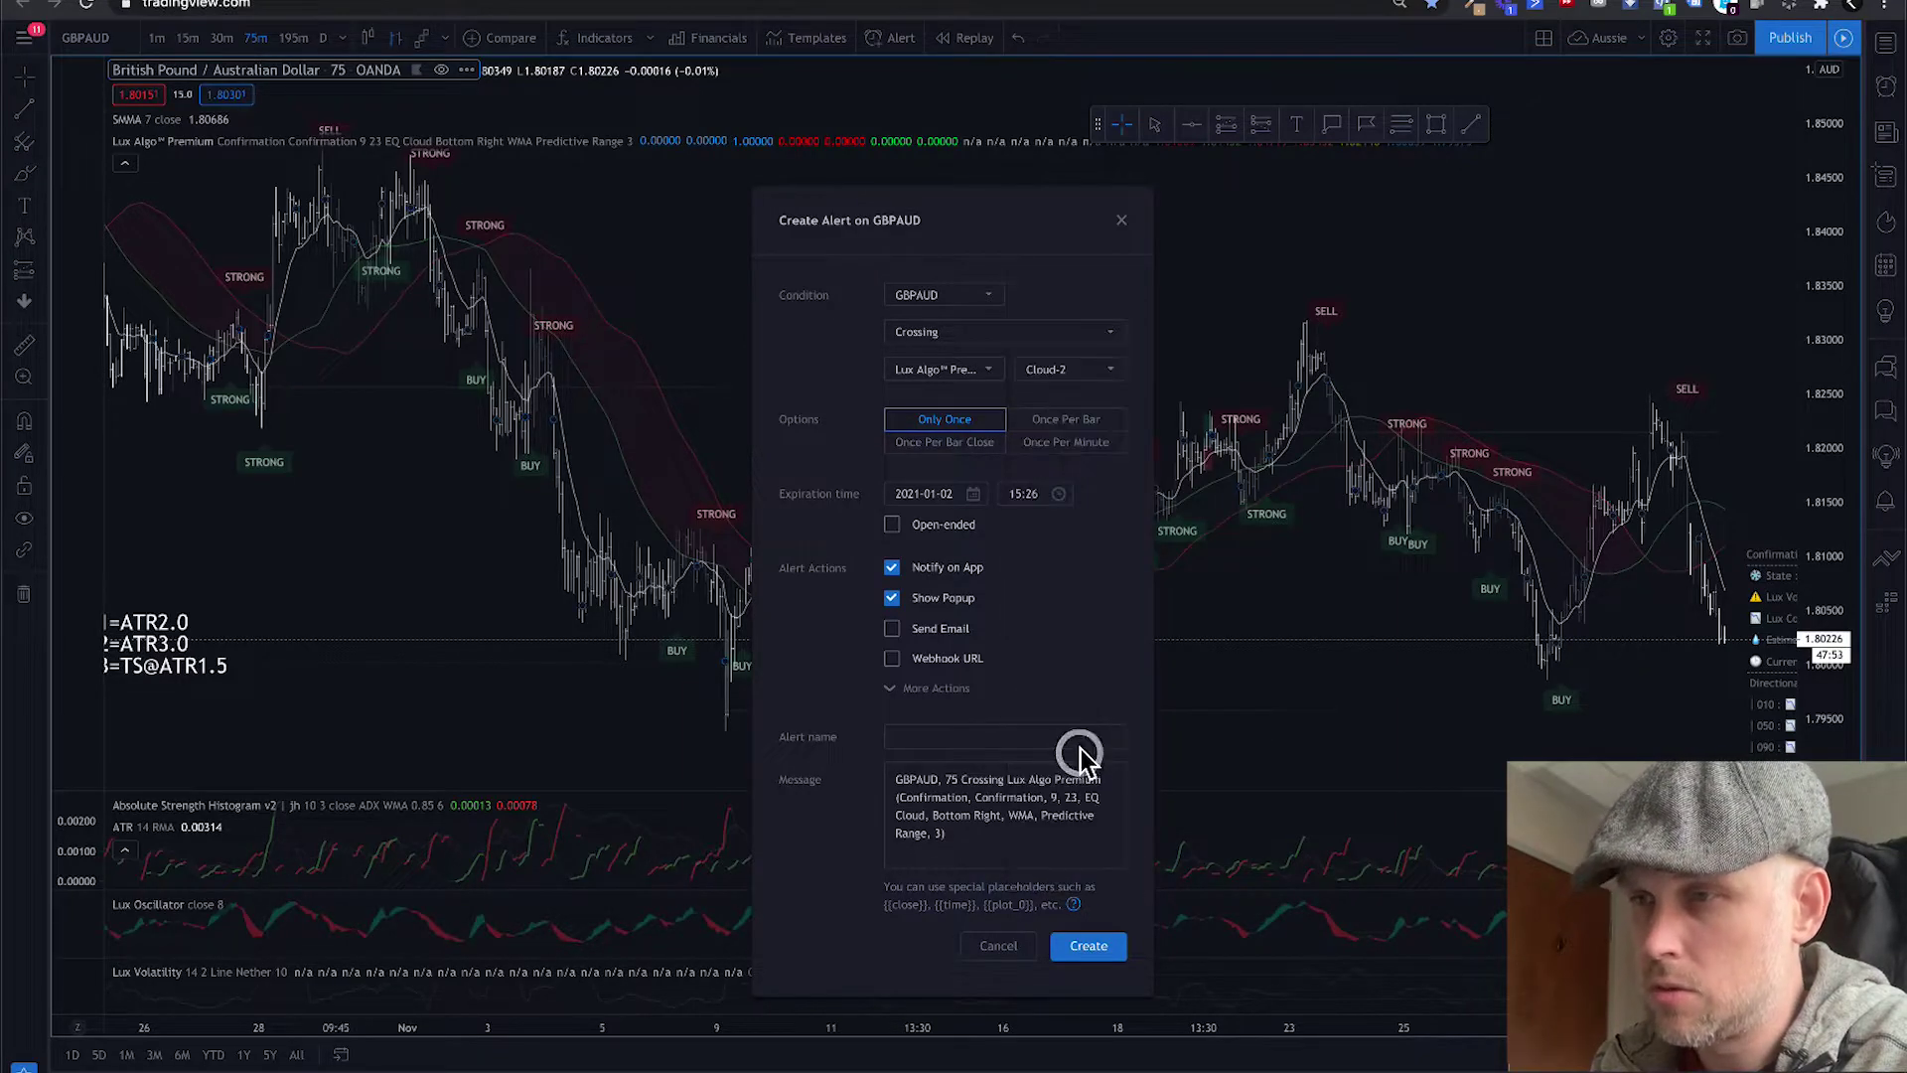
pyautogui.click(956, 445)
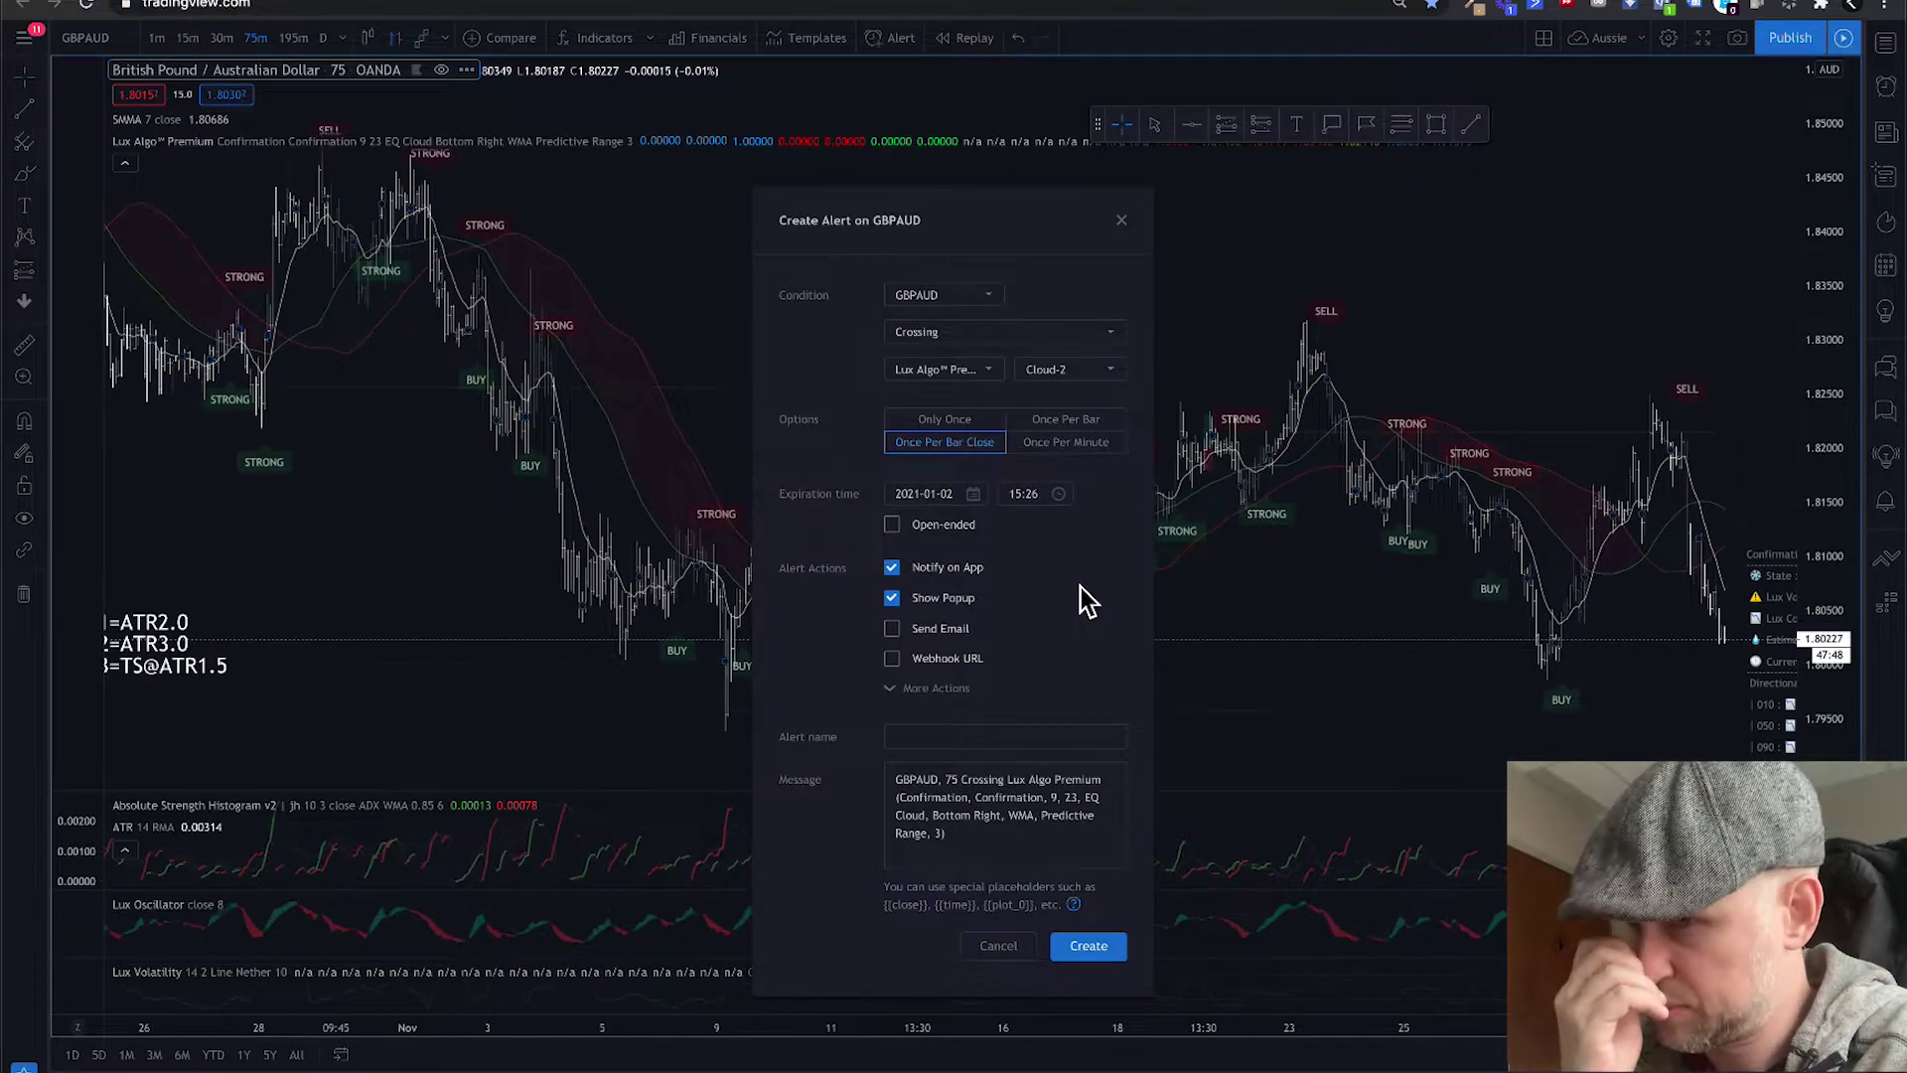
pyautogui.click(892, 527)
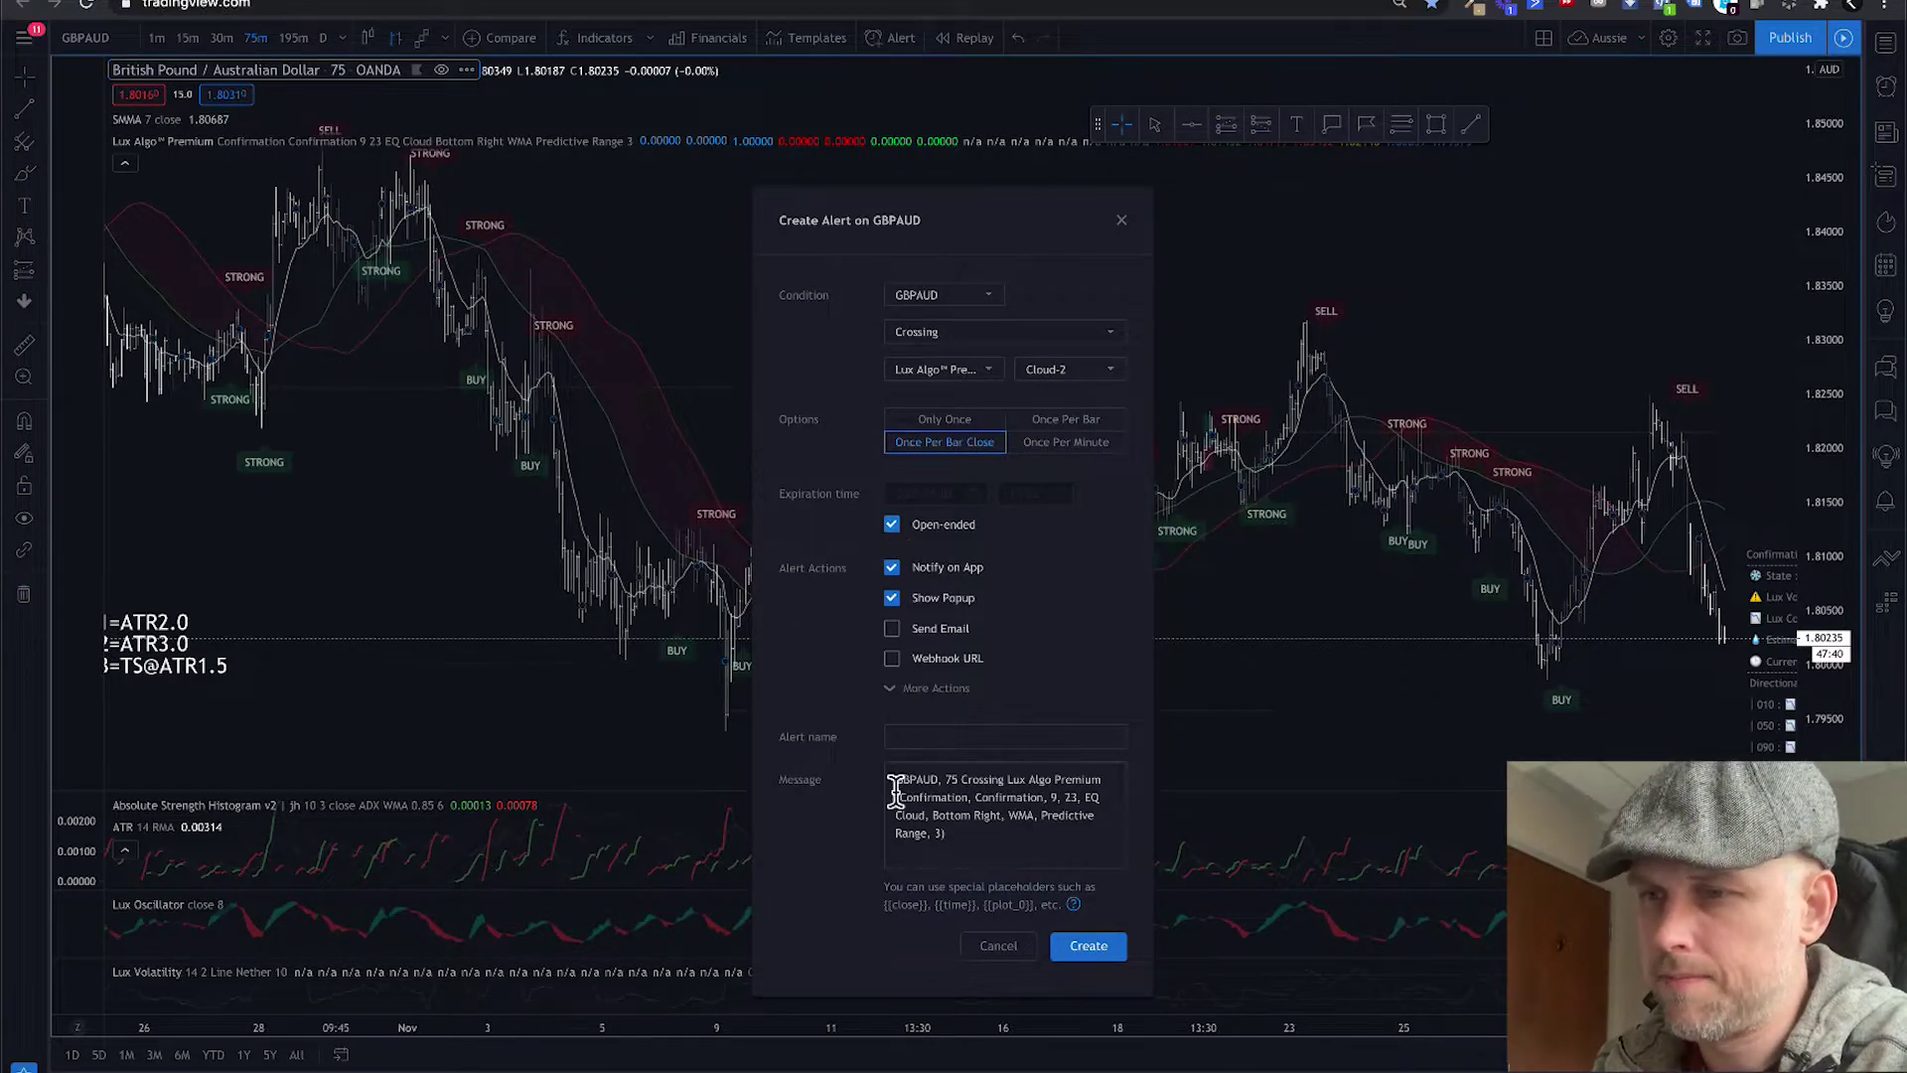
# Change the alert message to 'Crossing Leading Edge' and create the alert.
pyautogui.moveTo(969, 785); pyautogui.dragTo(984, 865)
pyautogui.write('ross')
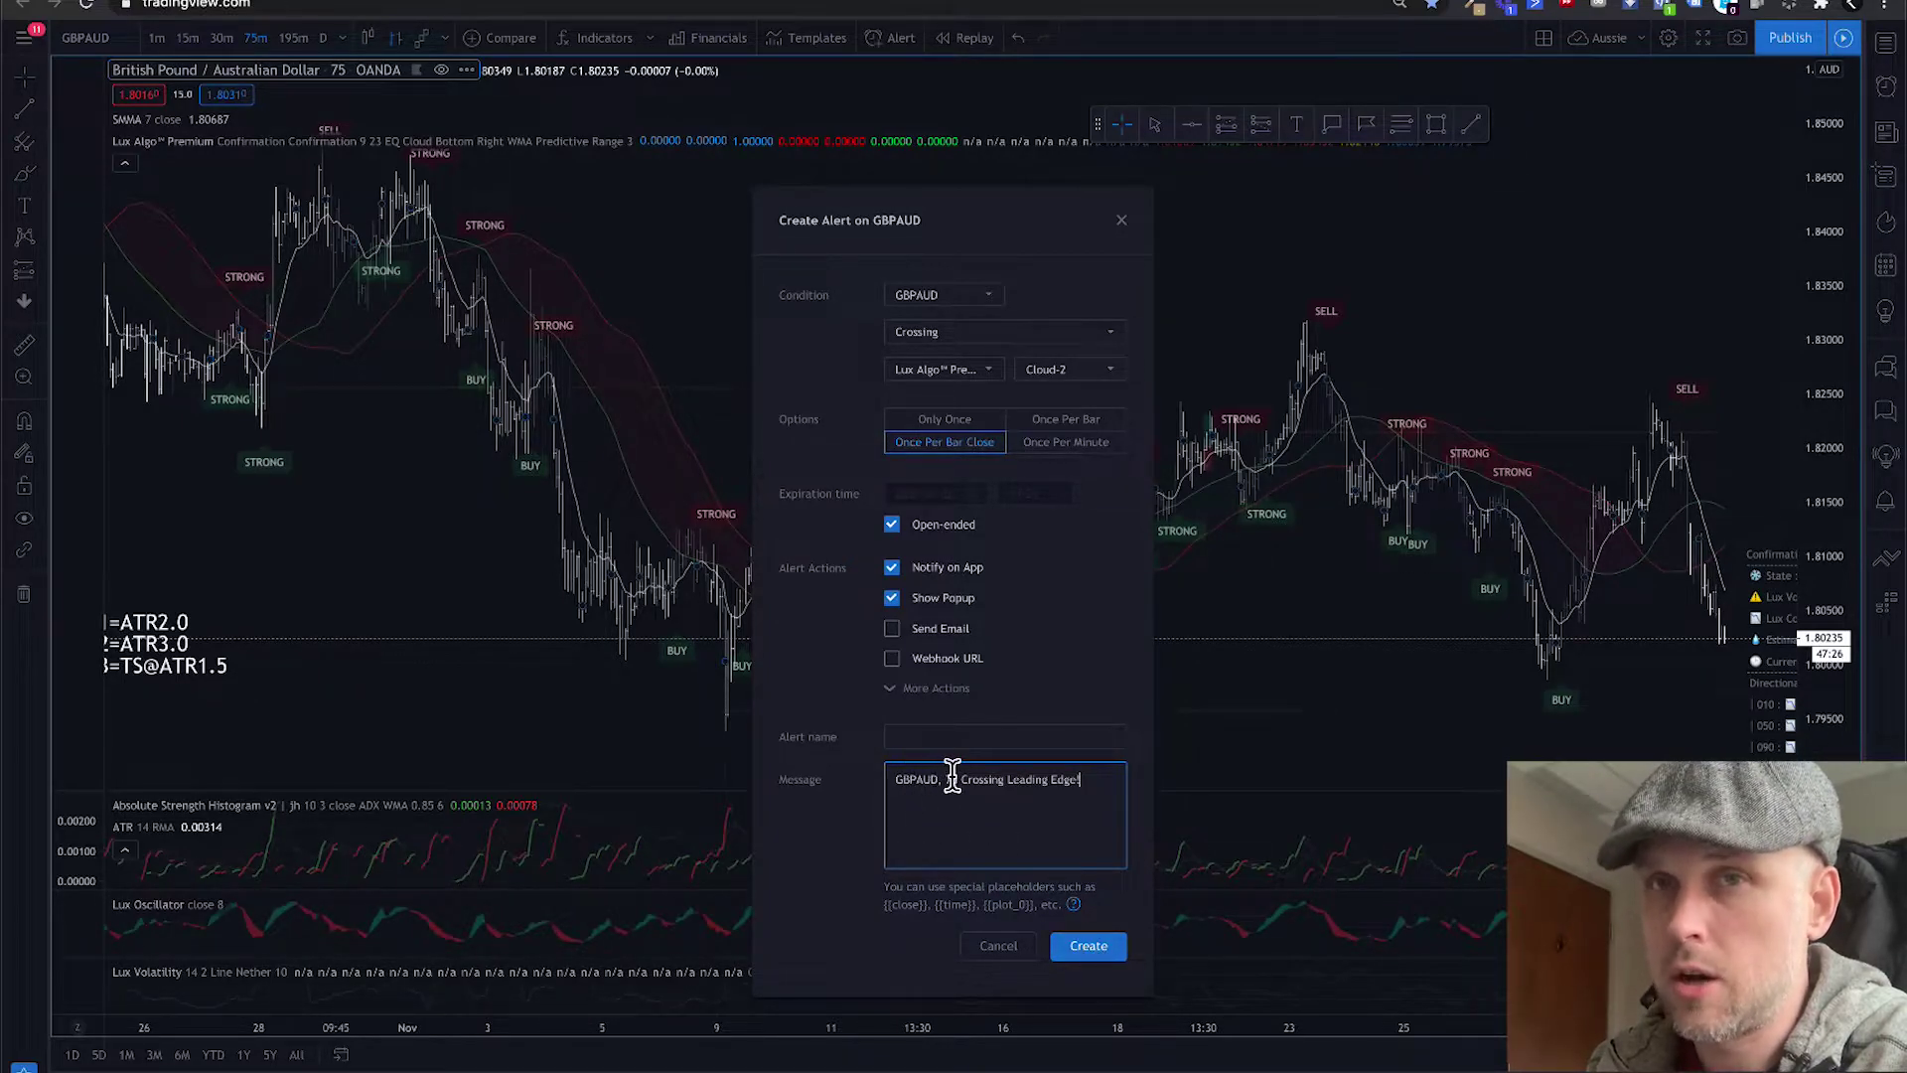
pyautogui.click(1093, 948)
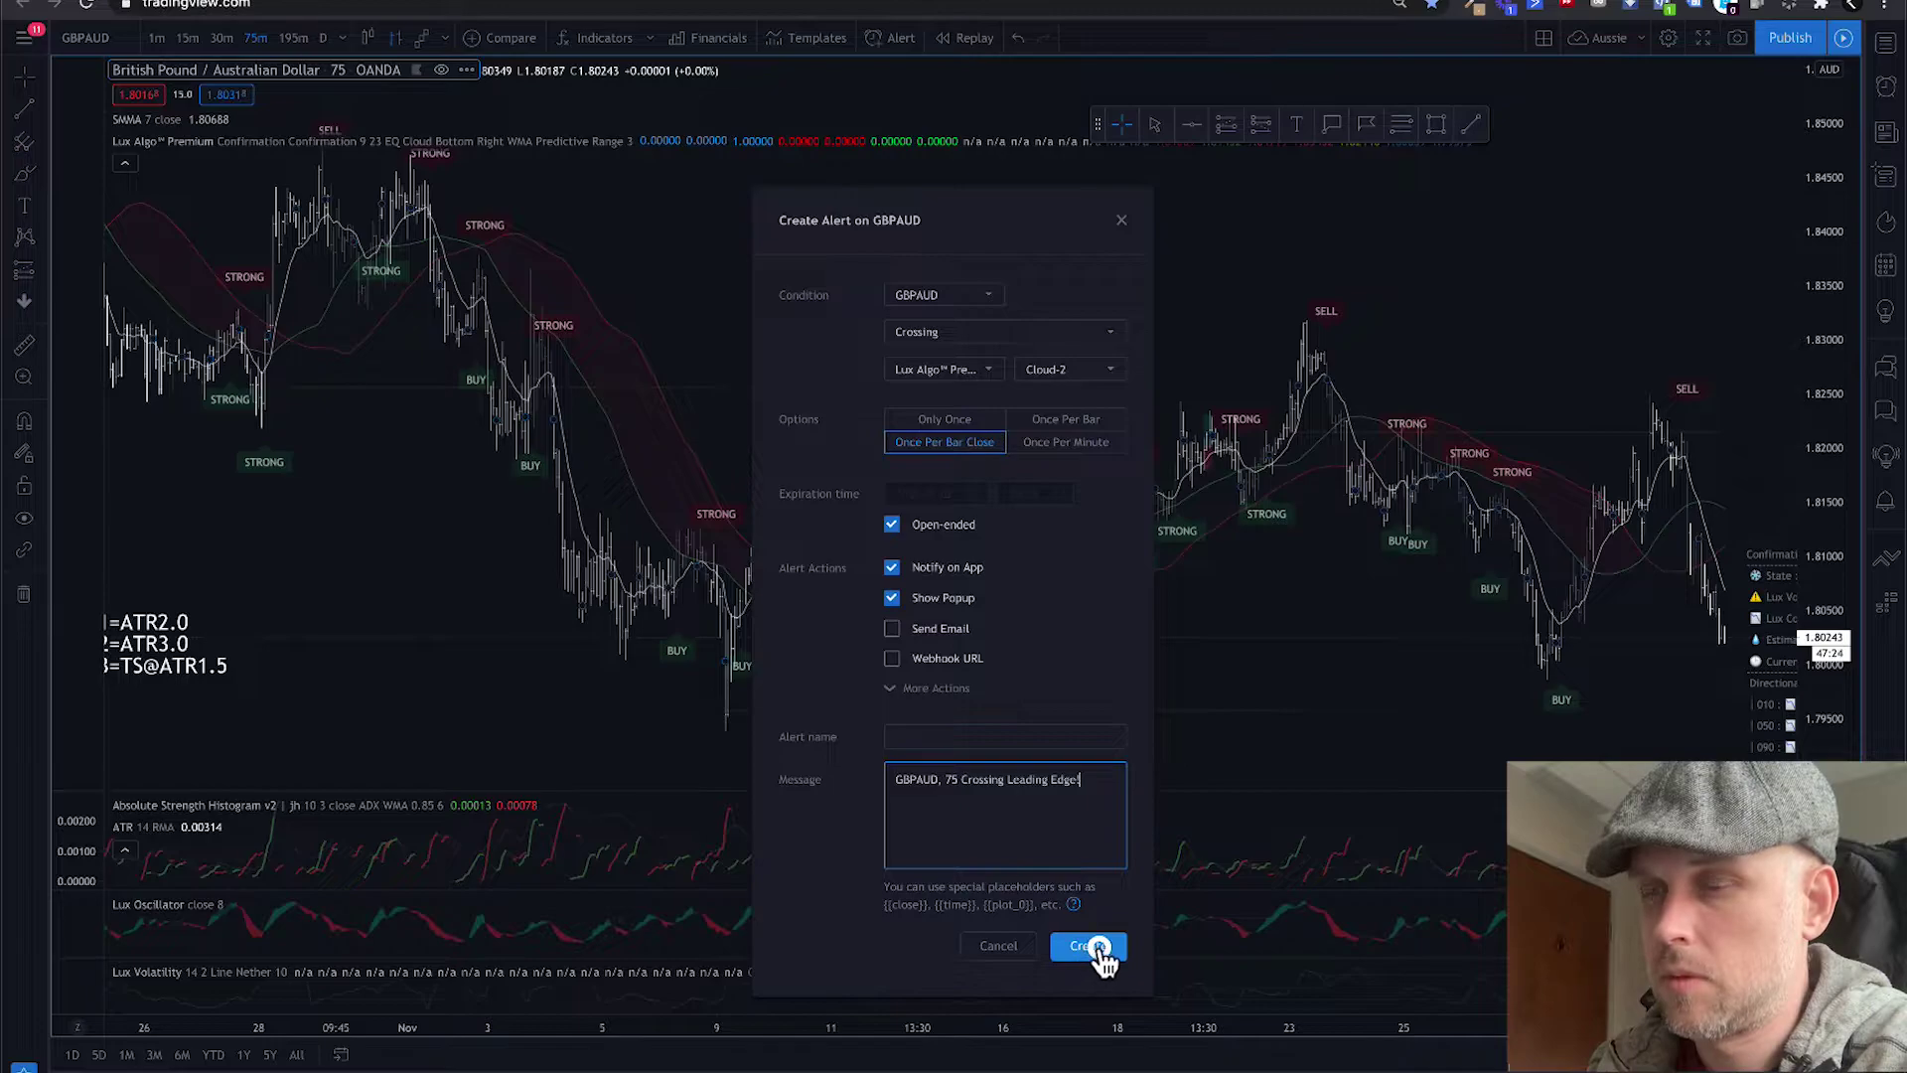
# Confirm the alert despite the warning, then save indicator template 'GBPAUD 75' remembering symbol and interval.
pyautogui.click(1065, 637)
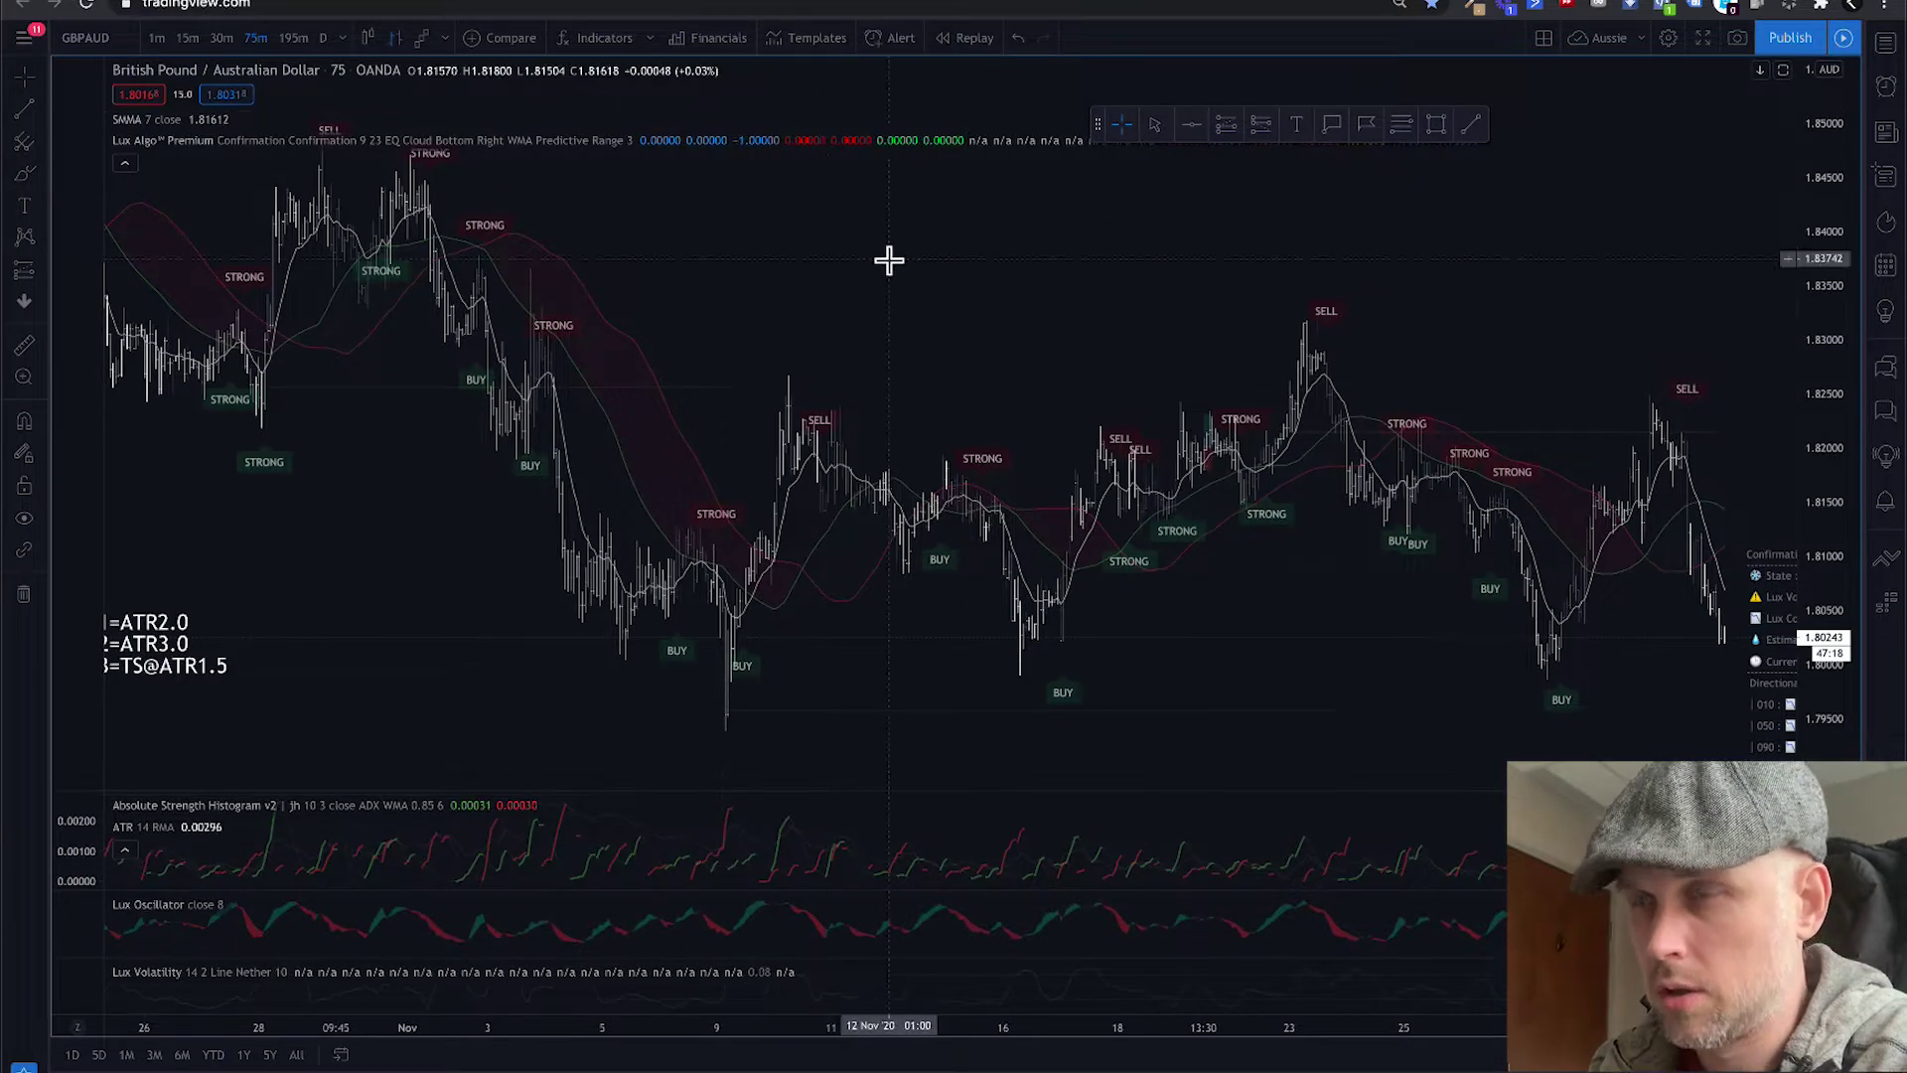
pyautogui.click(818, 38)
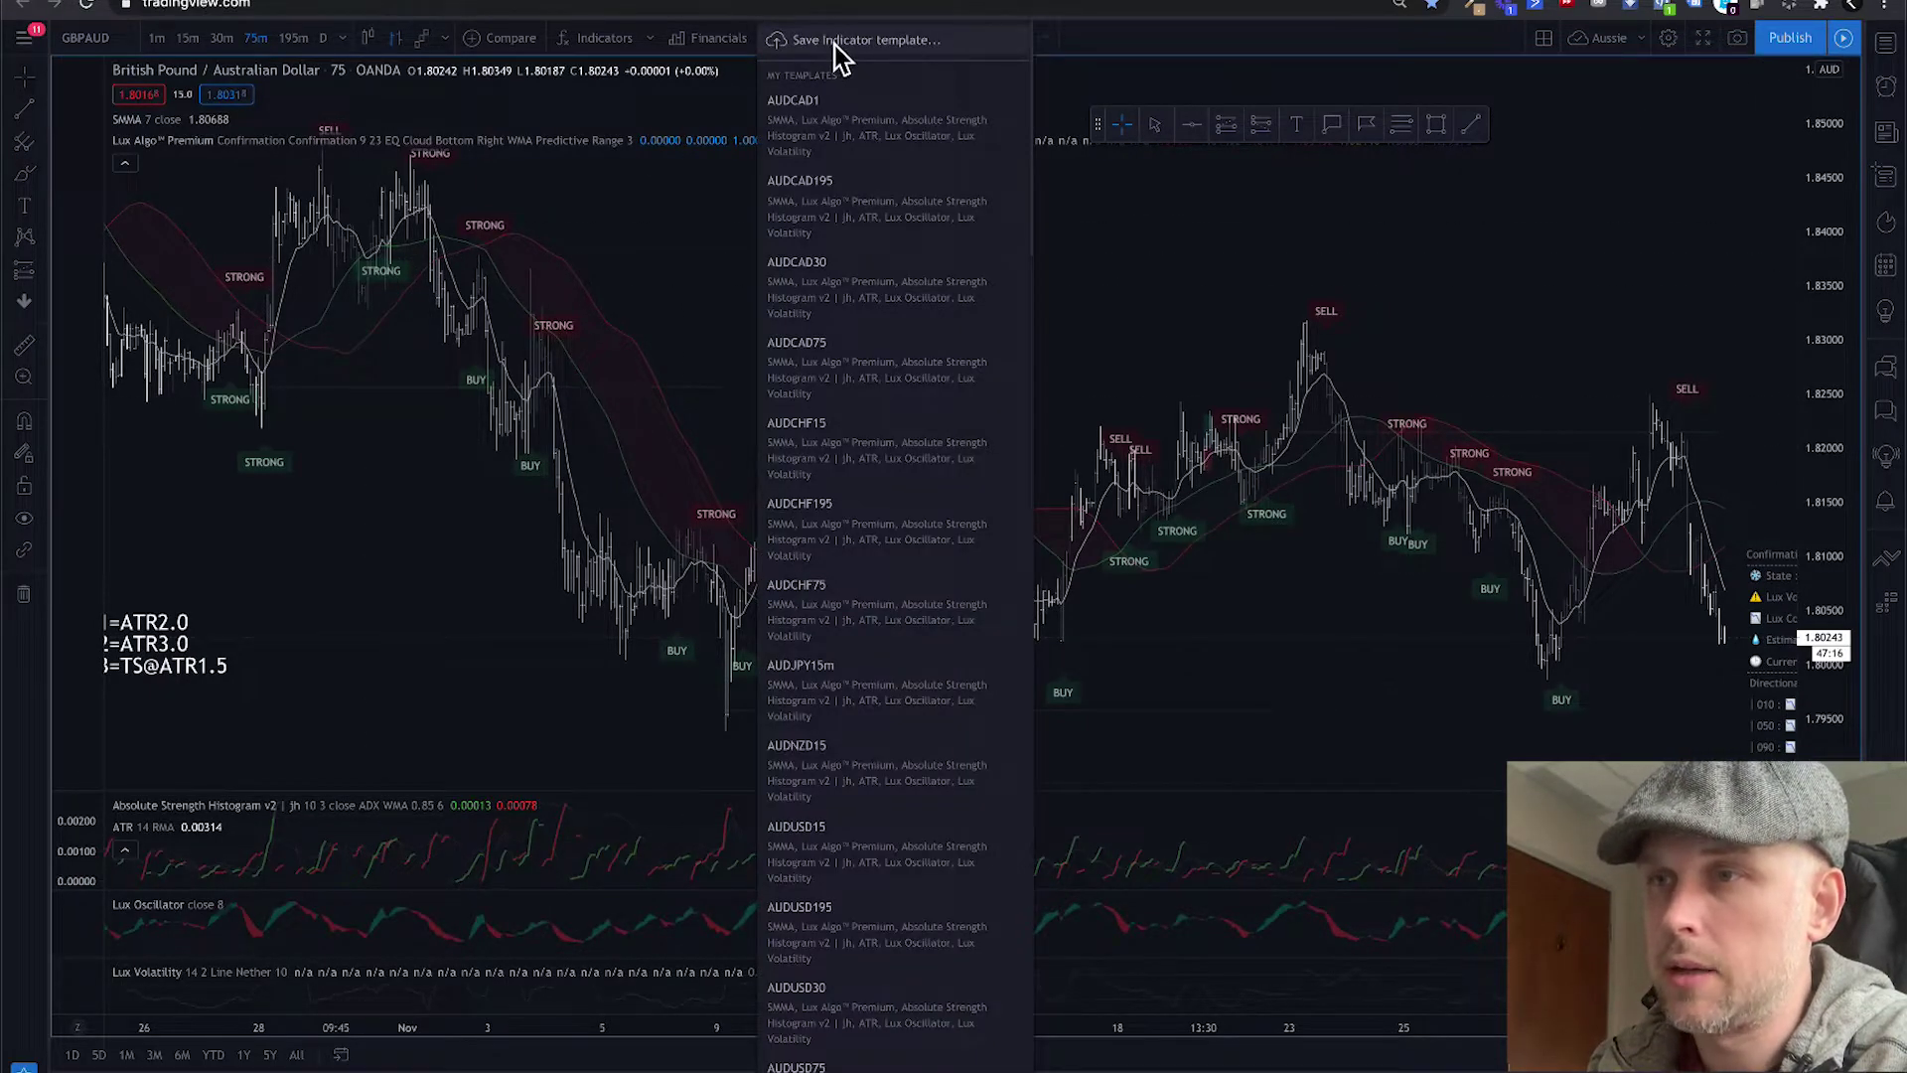
pyautogui.click(835, 45)
pyautogui.write('G')
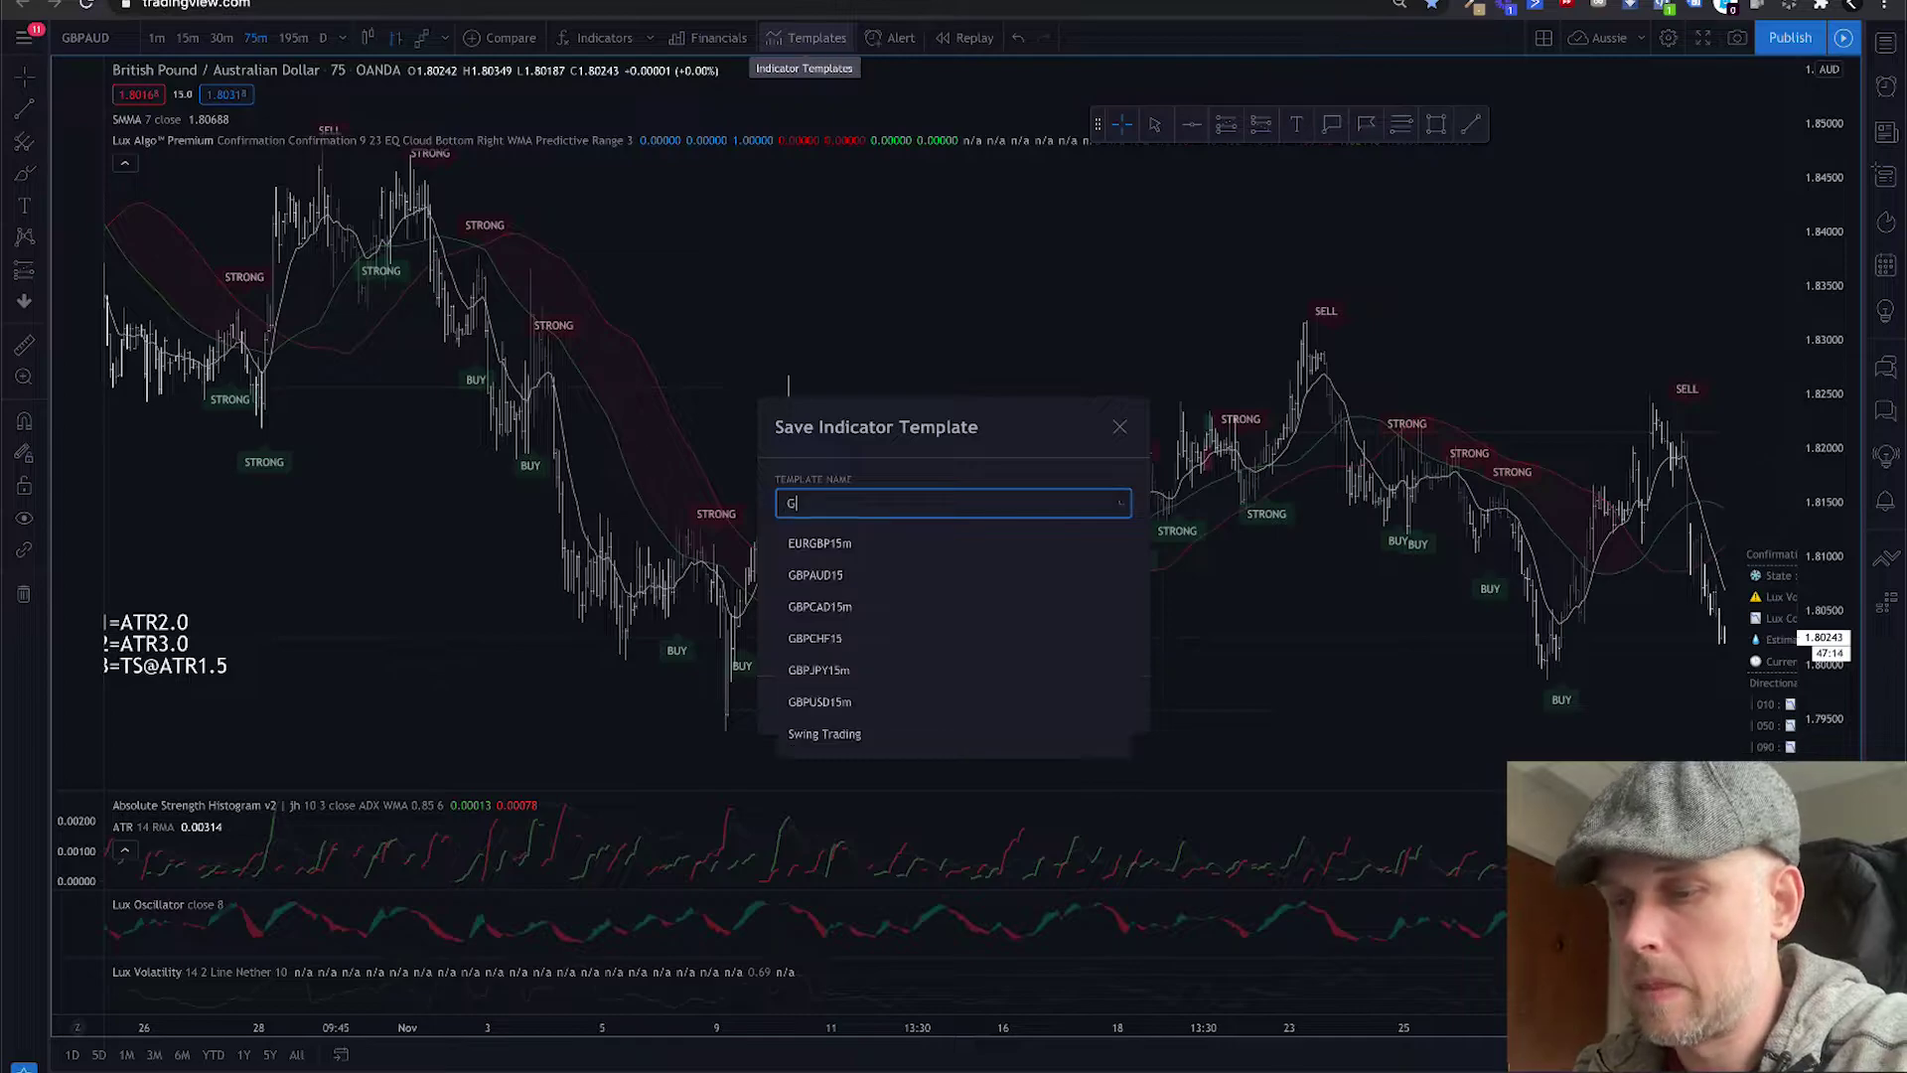
pyautogui.write('BPAUD 75')
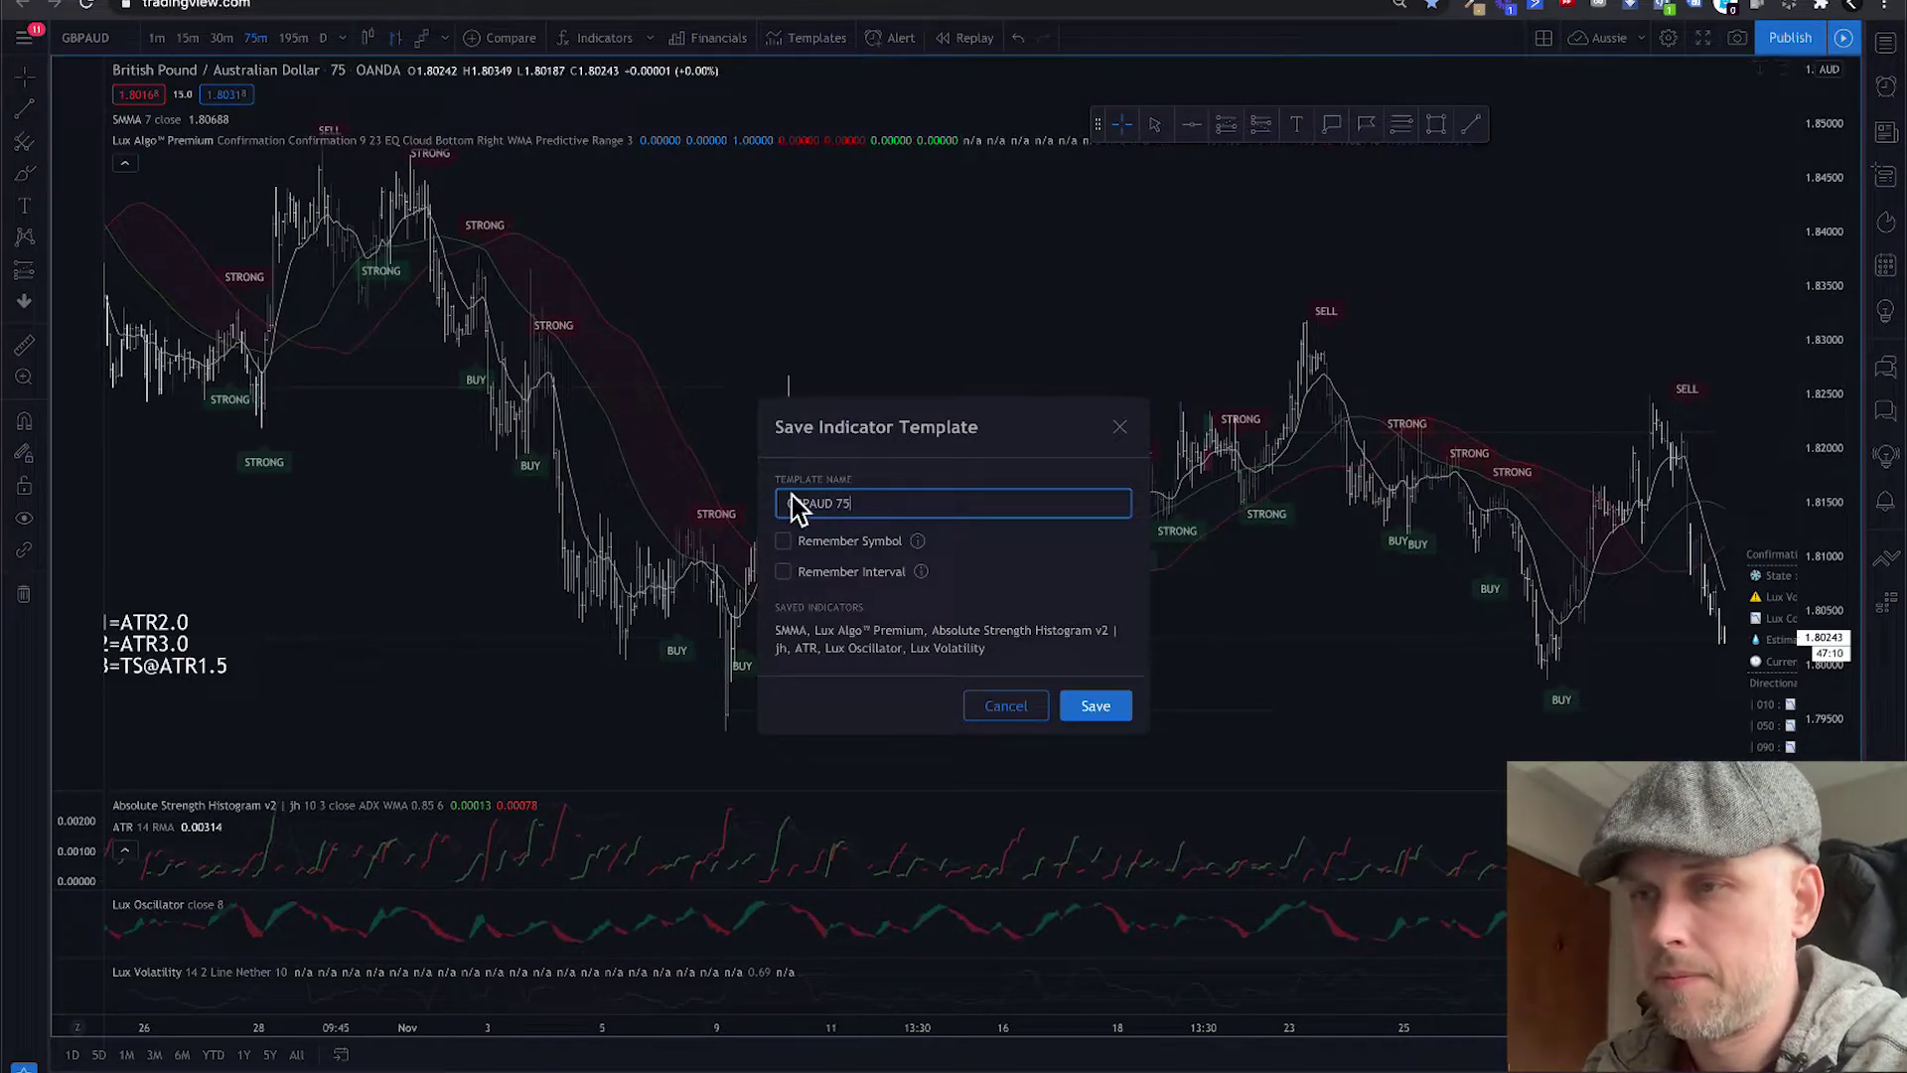
pyautogui.click(783, 540)
pyautogui.click(783, 571)
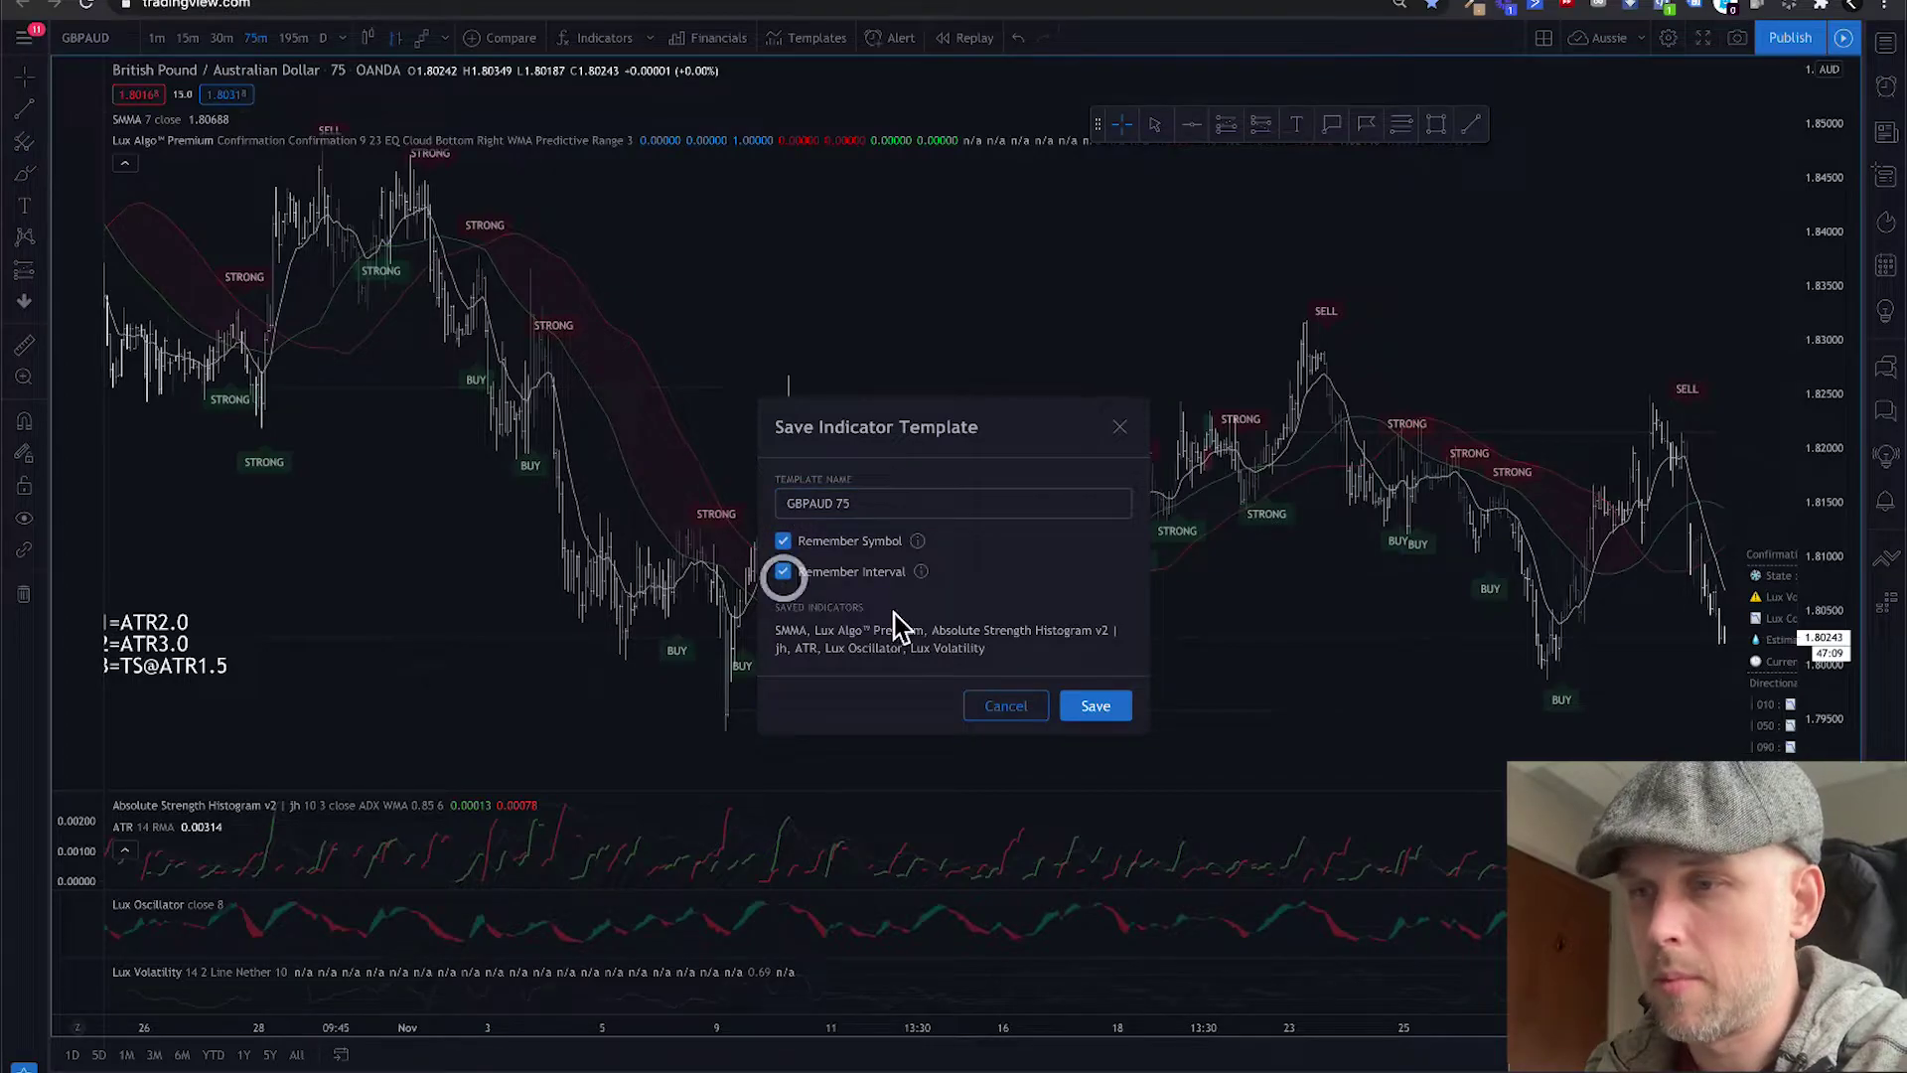
pyautogui.click(1096, 707)
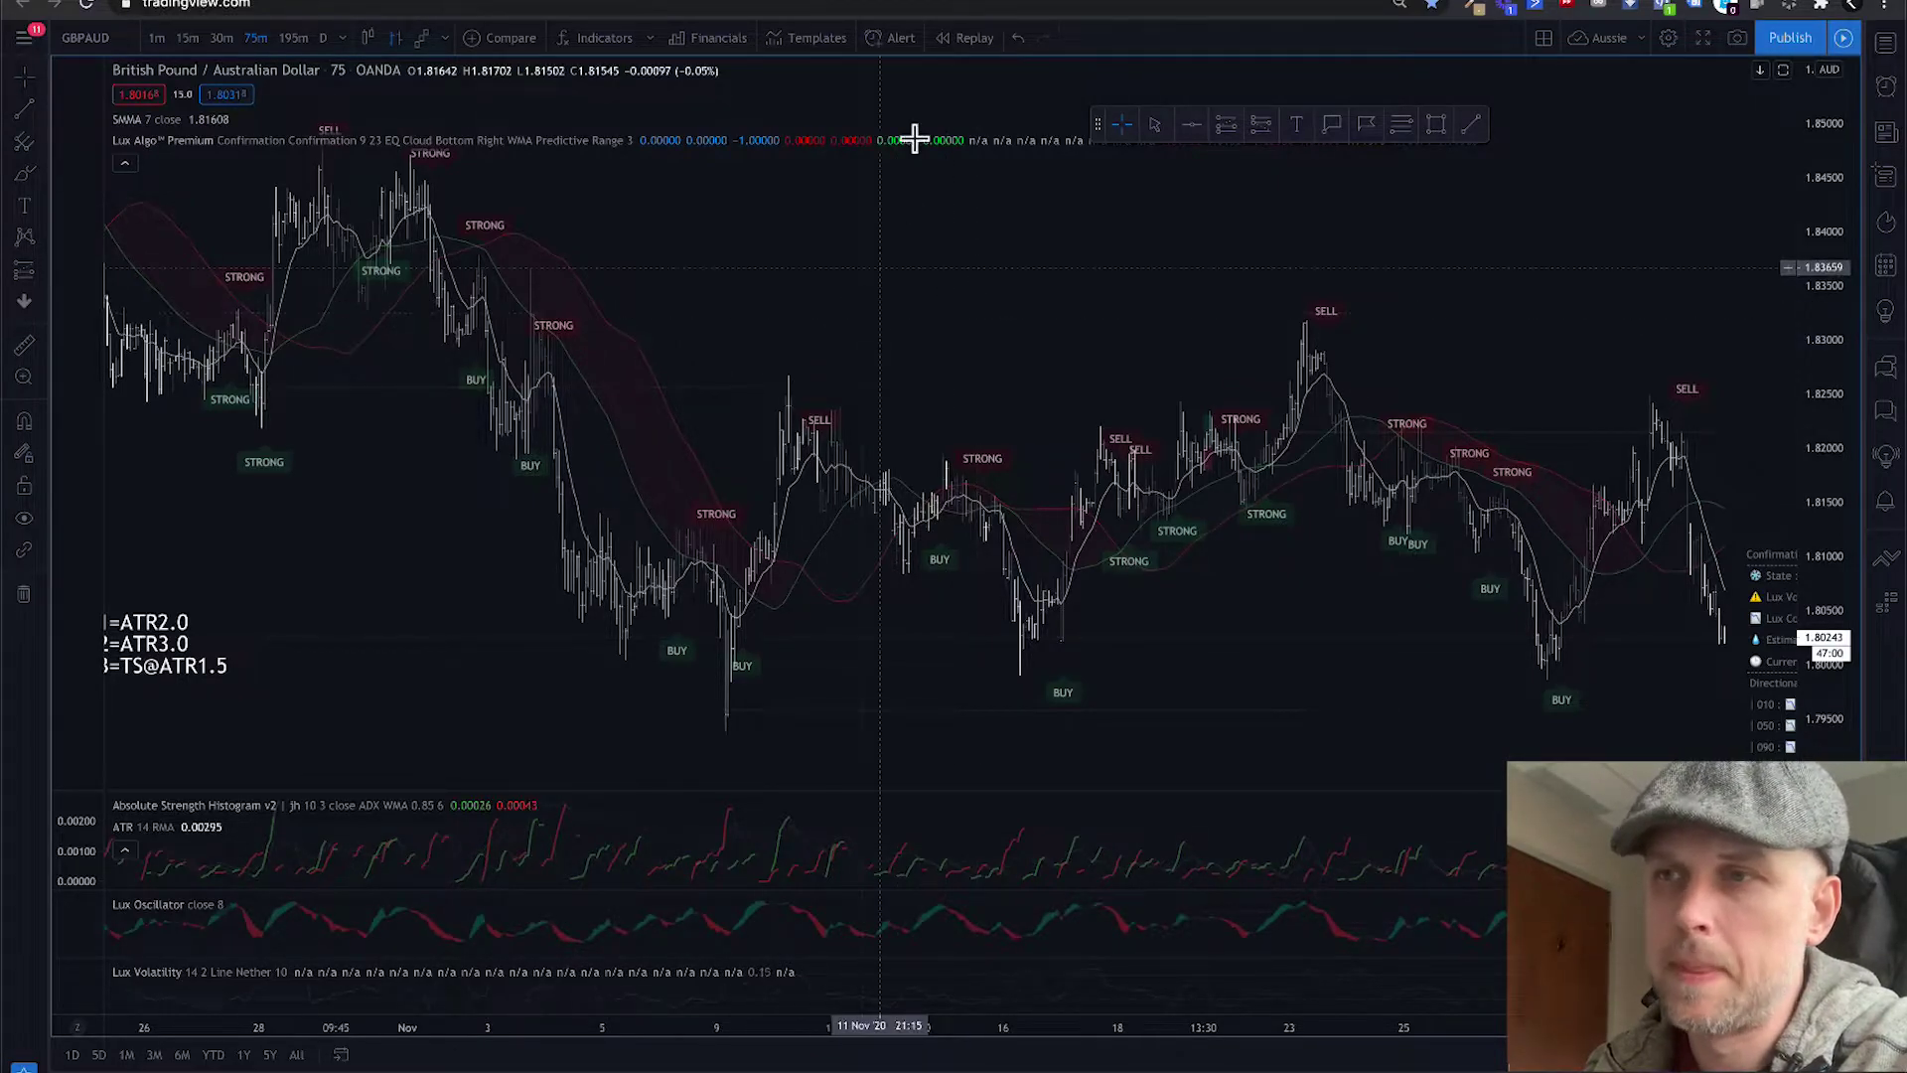
# Apply the GBPAUD 75 indicator template from the templates list.
pyautogui.click(818, 42)
pyautogui.scroll(-2, 886, 572)
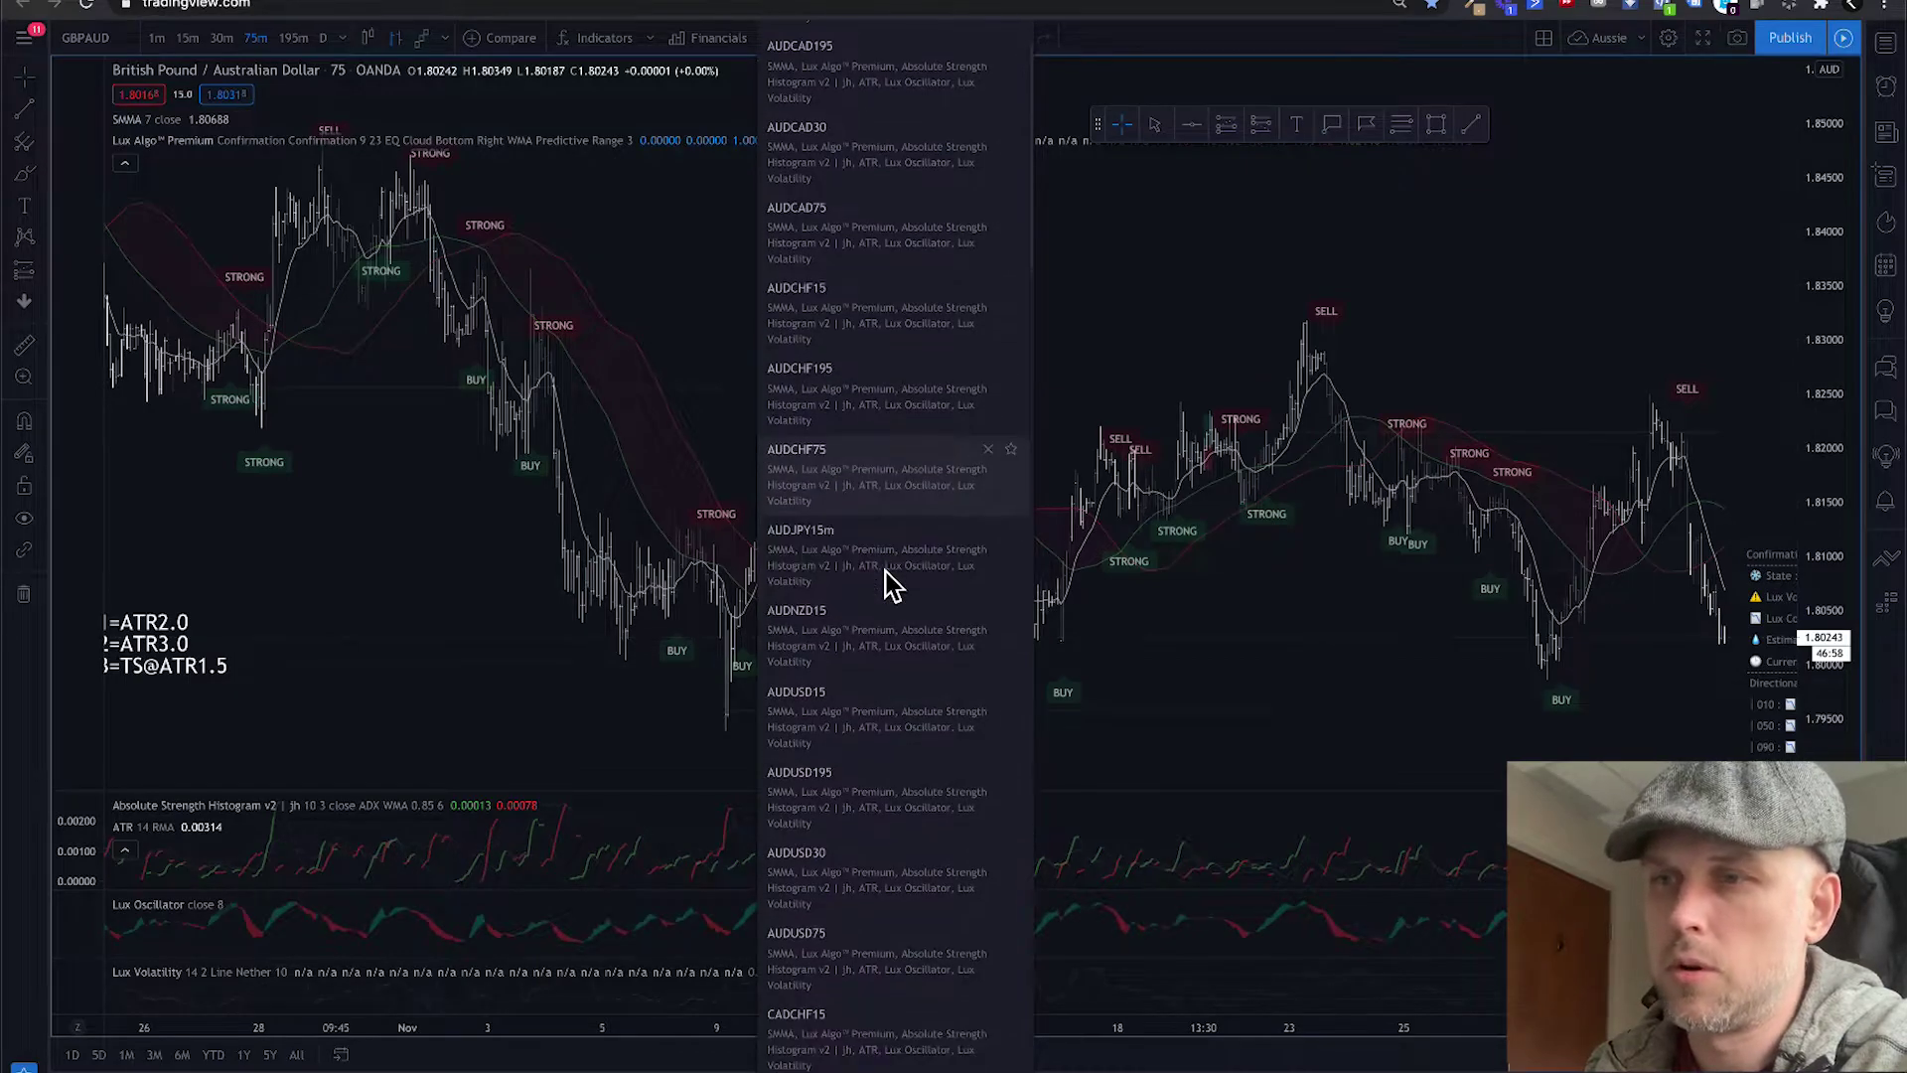
pyautogui.scroll(-6, 886, 572)
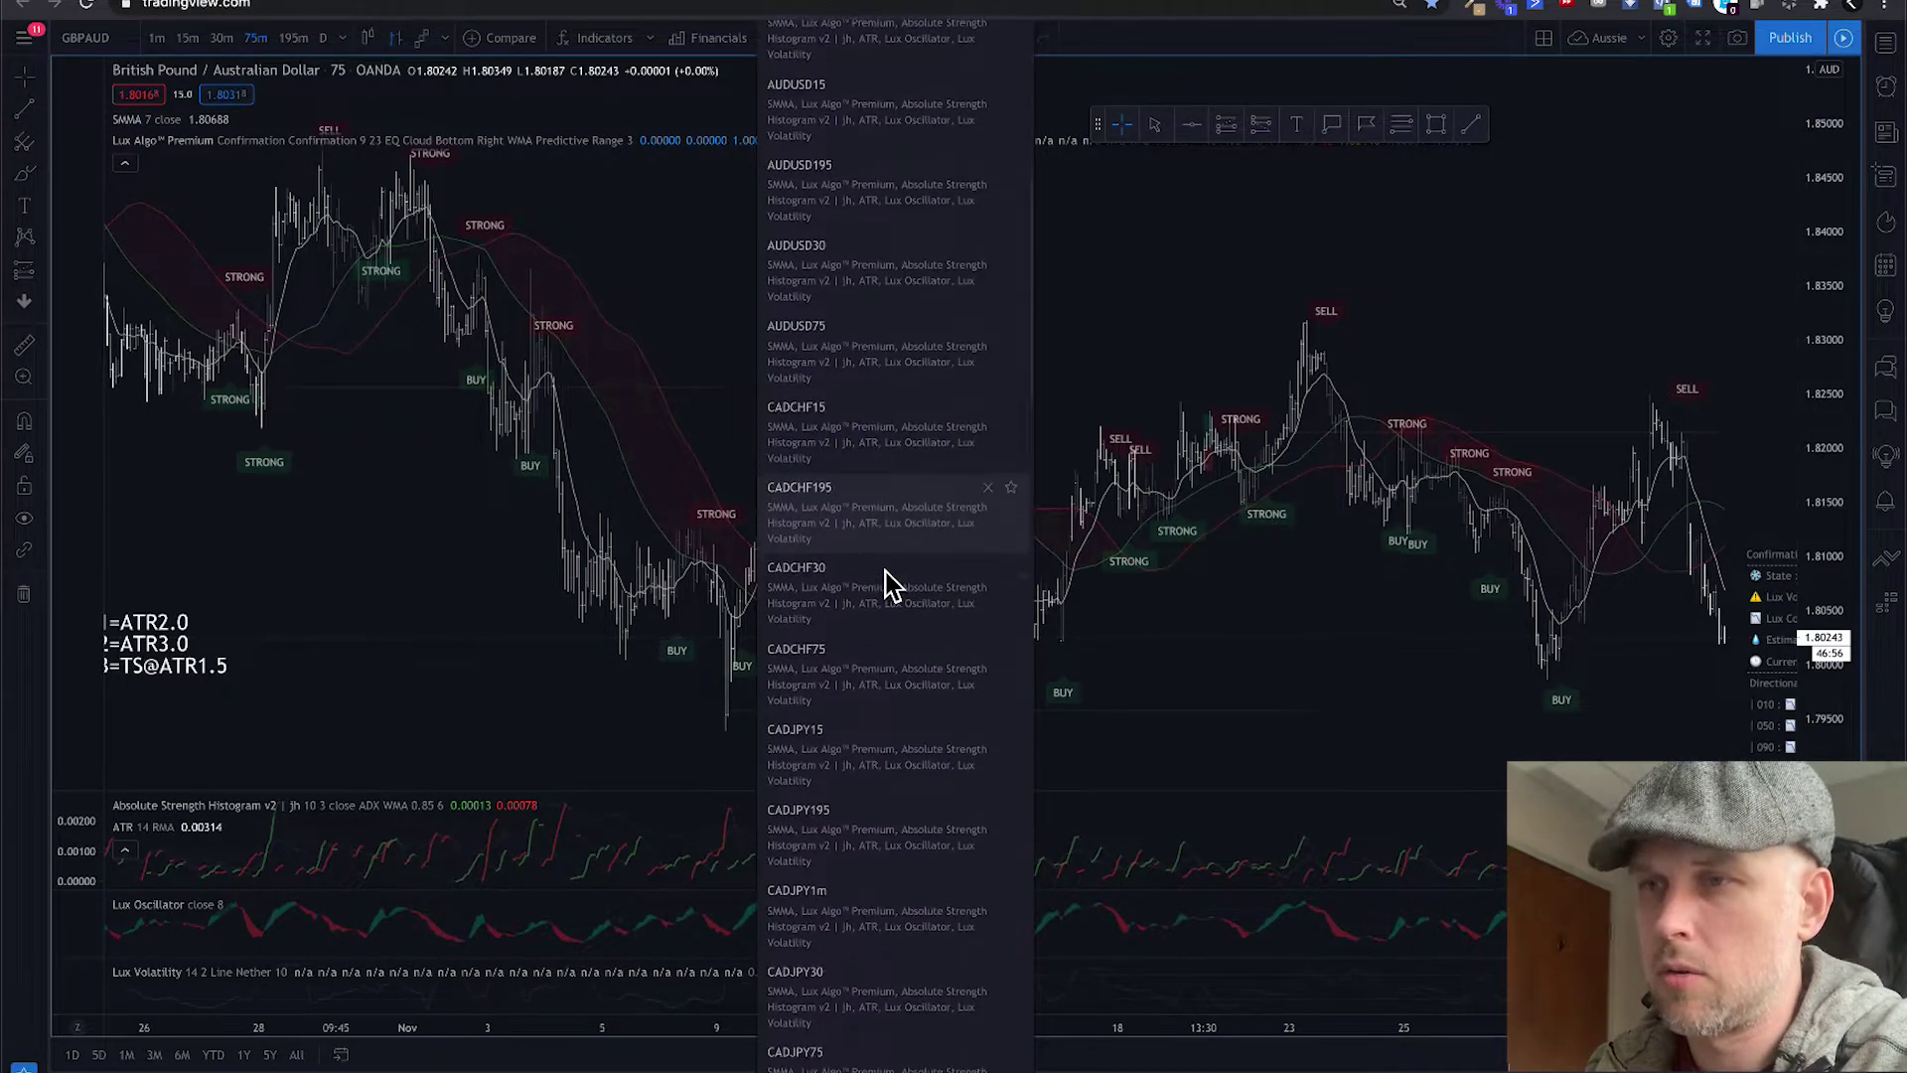
pyautogui.scroll(-9, 870, 849)
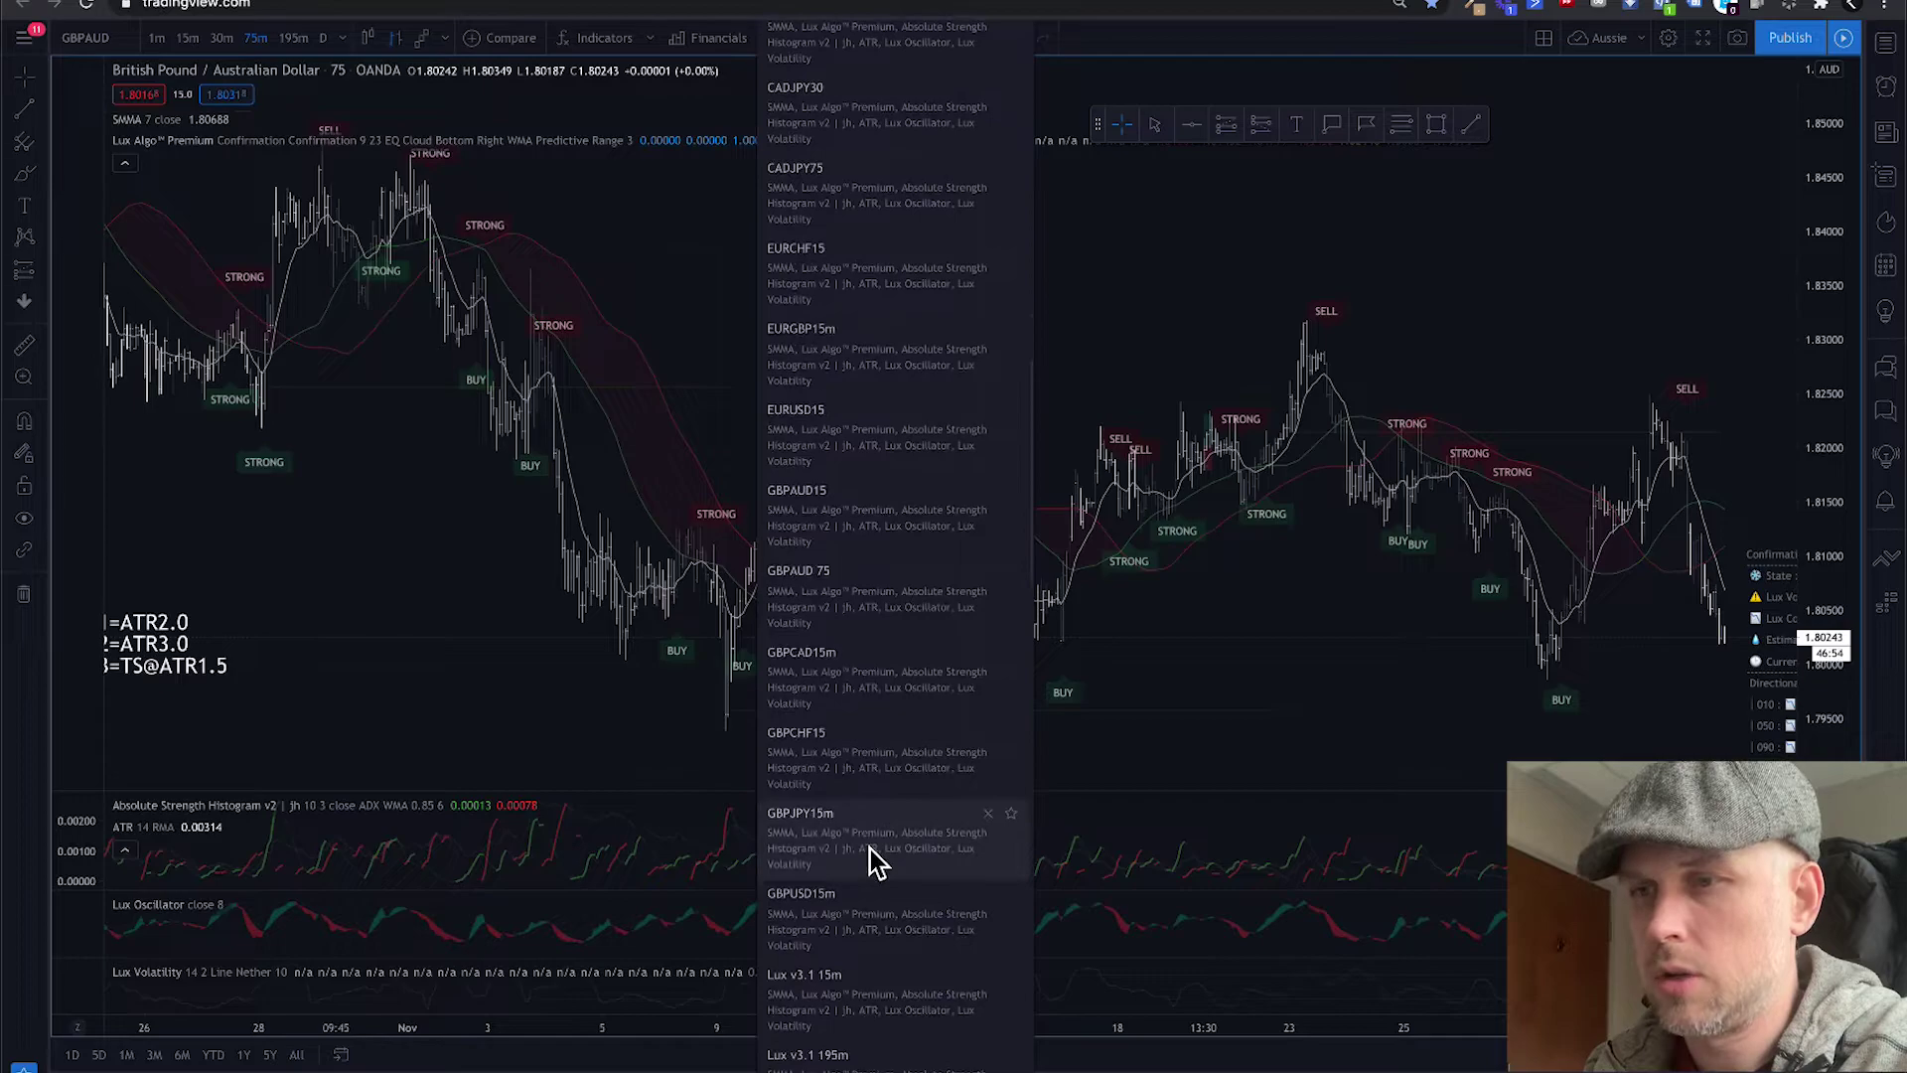
pyautogui.click(796, 573)
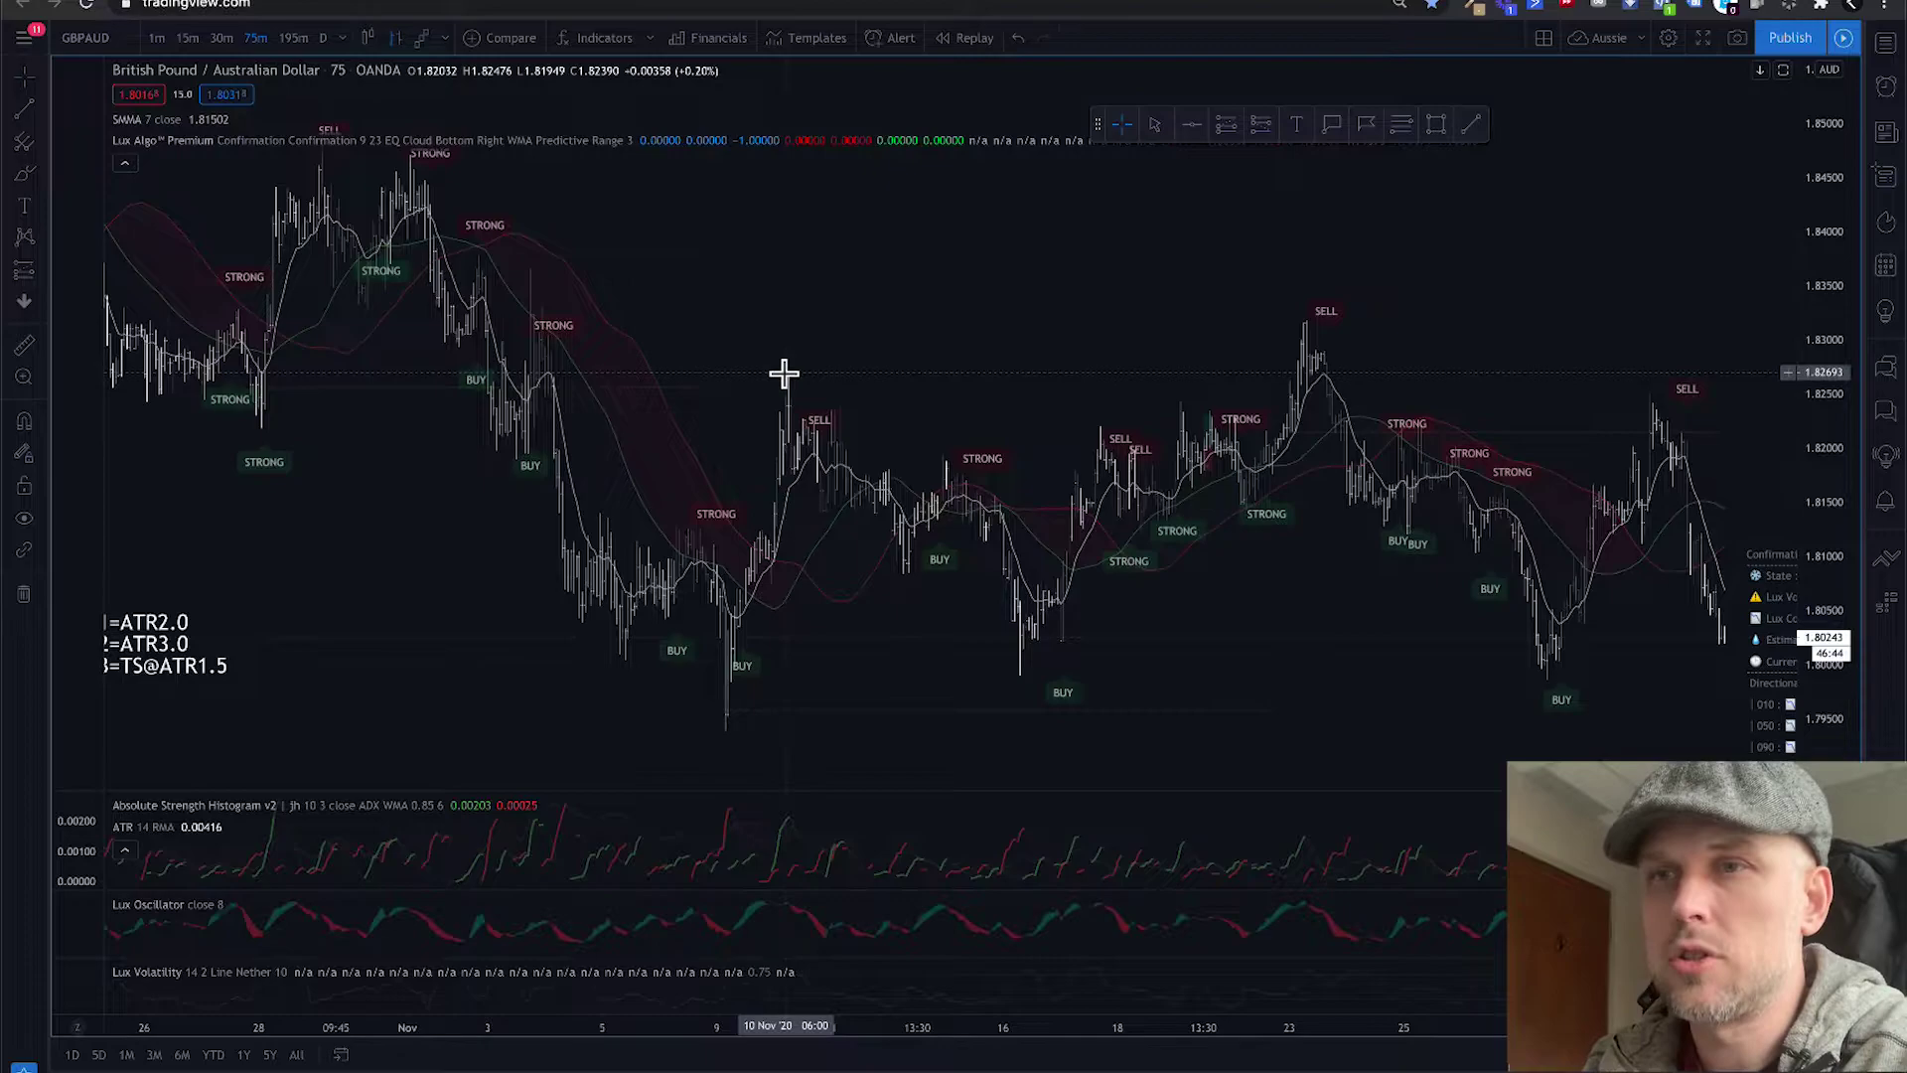
# Maximize the AUDNZD chart from the four-chart layout and set it to 75-minute candles.
pyautogui.hotkey('alt', 'Return')
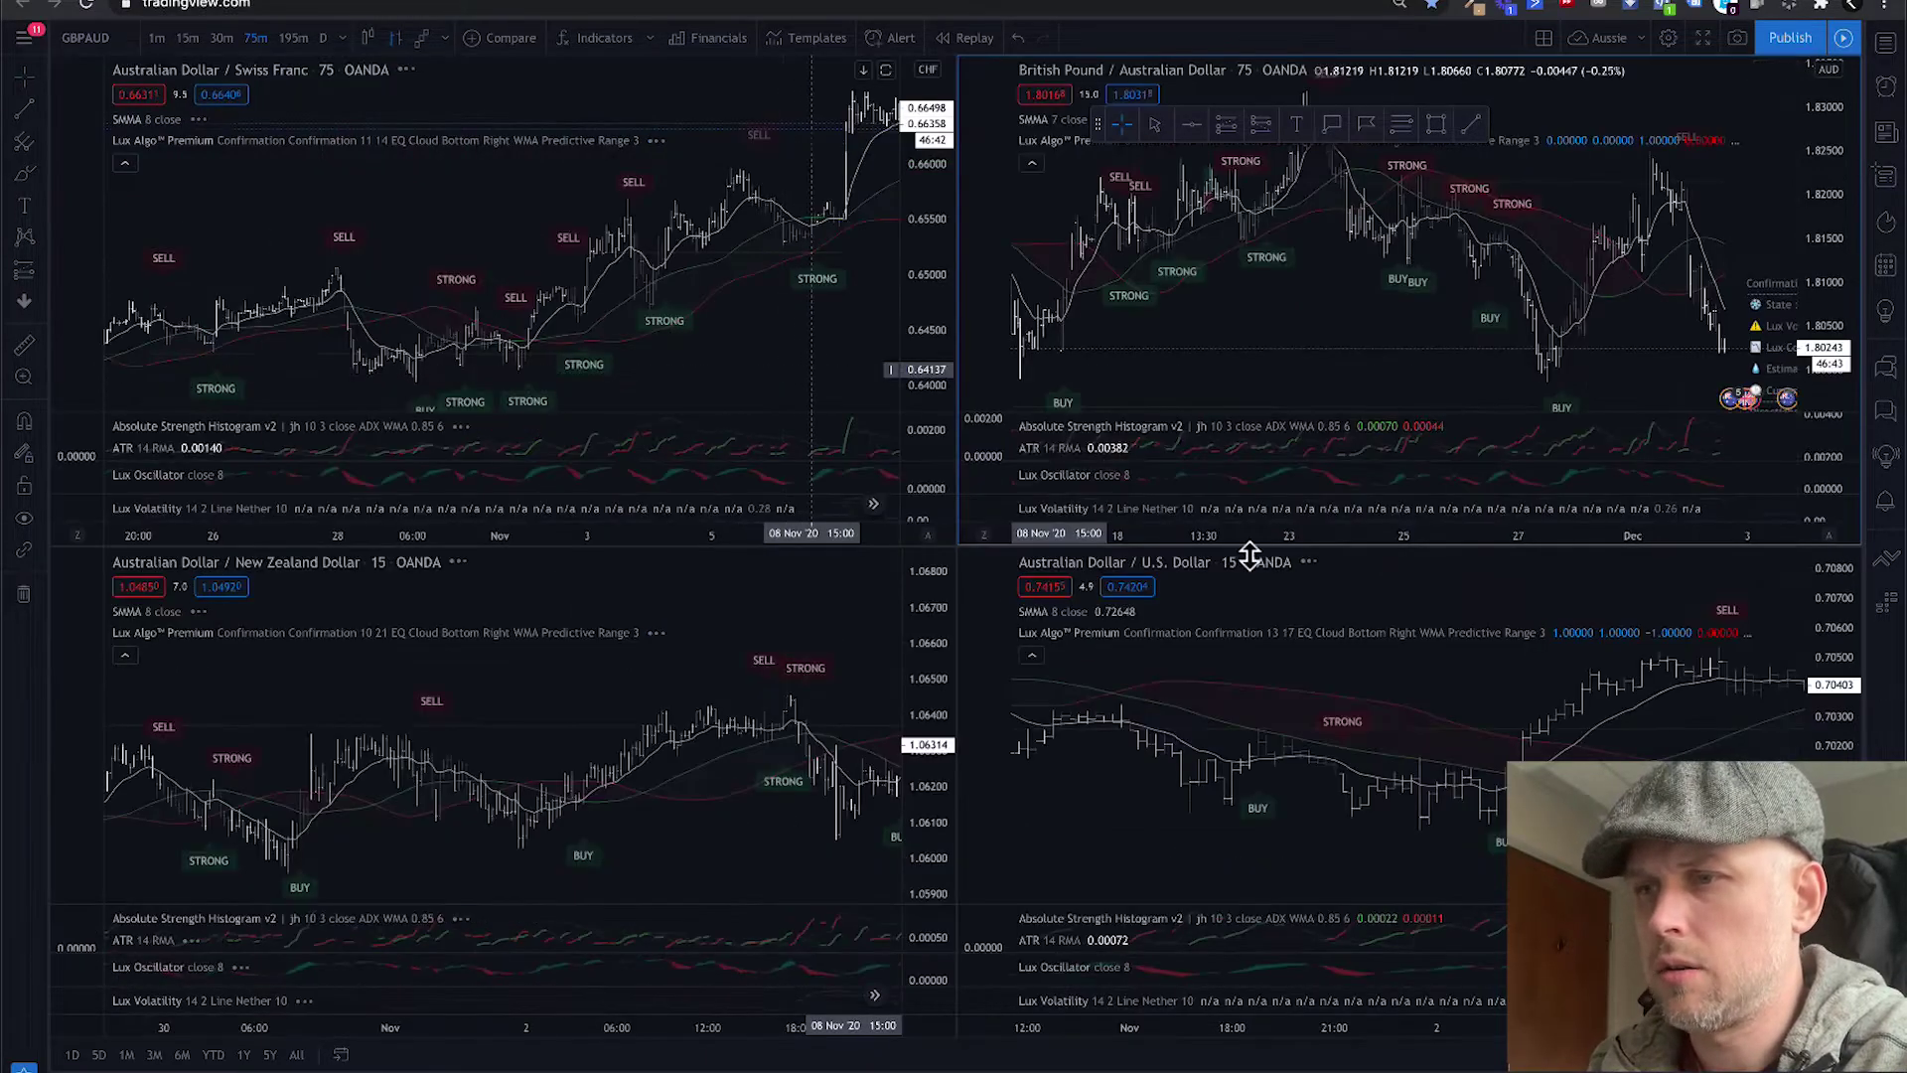
pyautogui.click(505, 703)
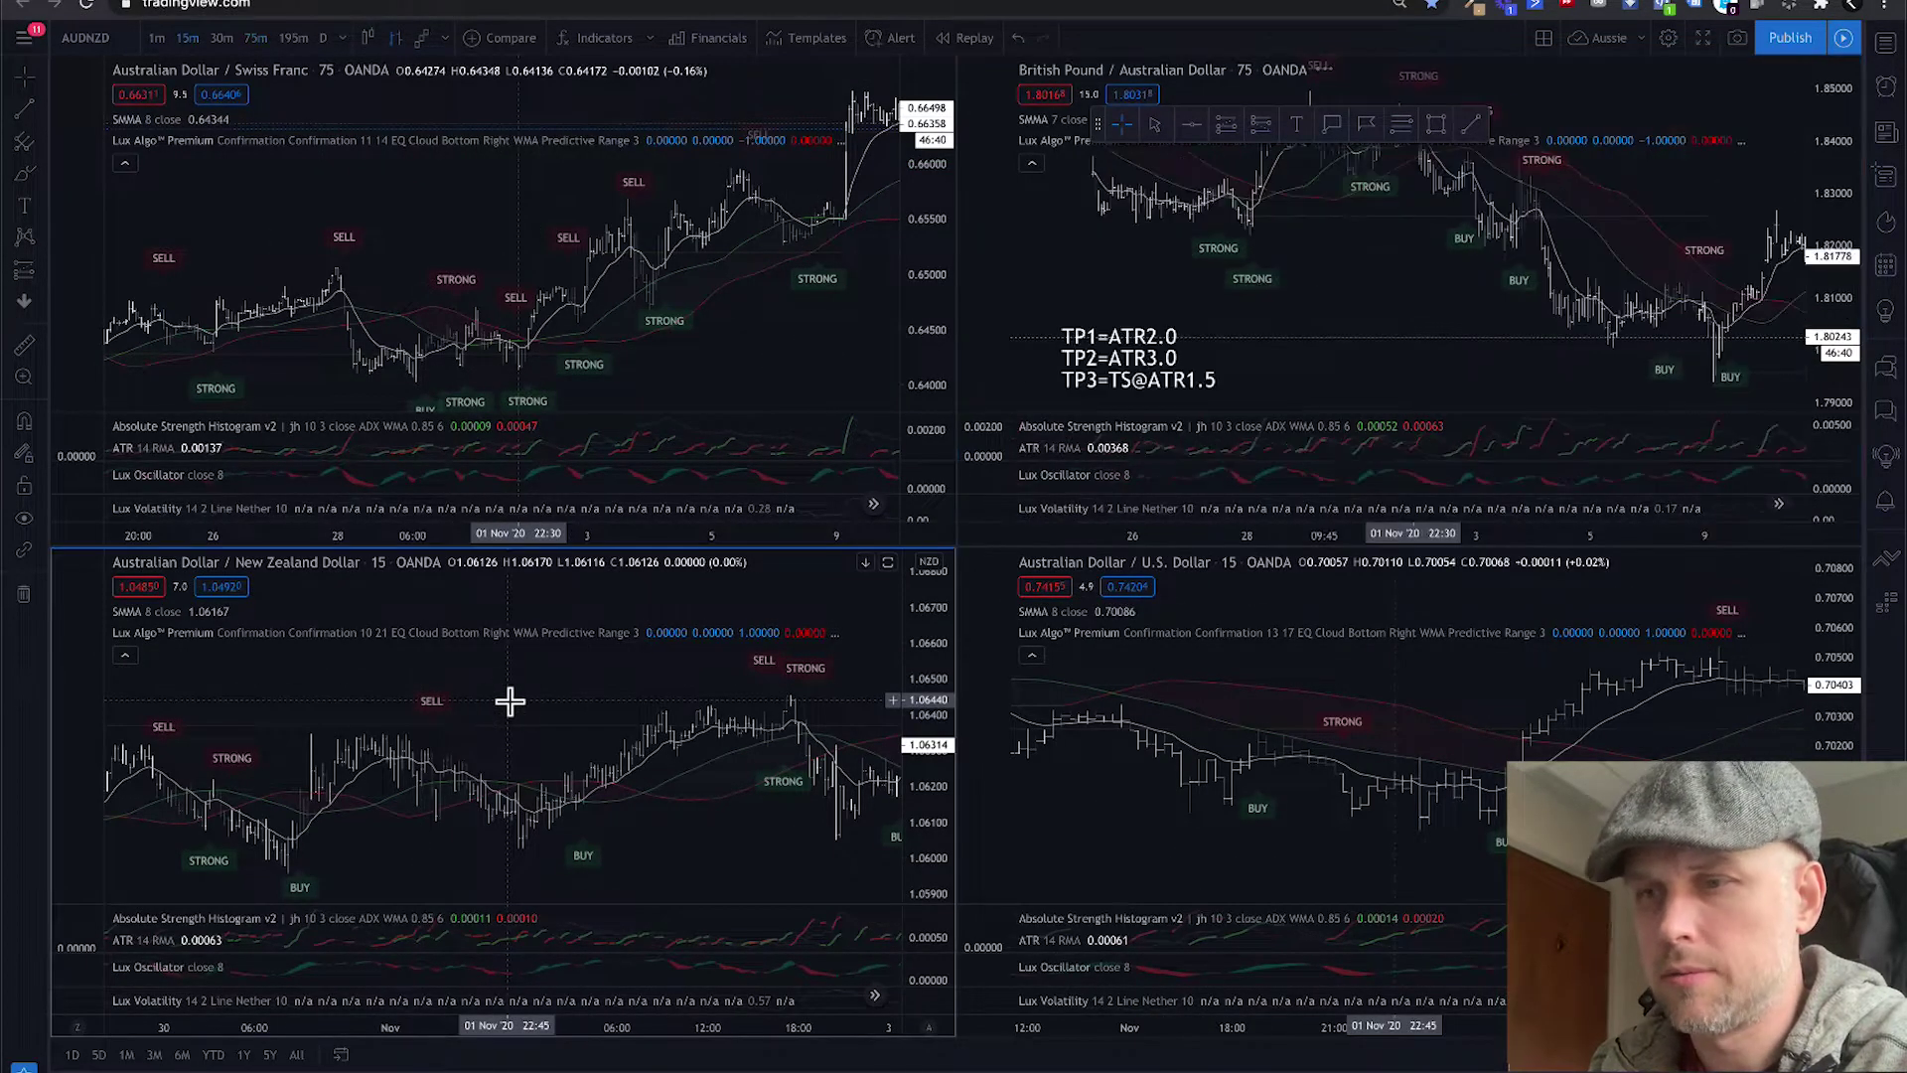
pyautogui.hotkey('alt', 'Return')
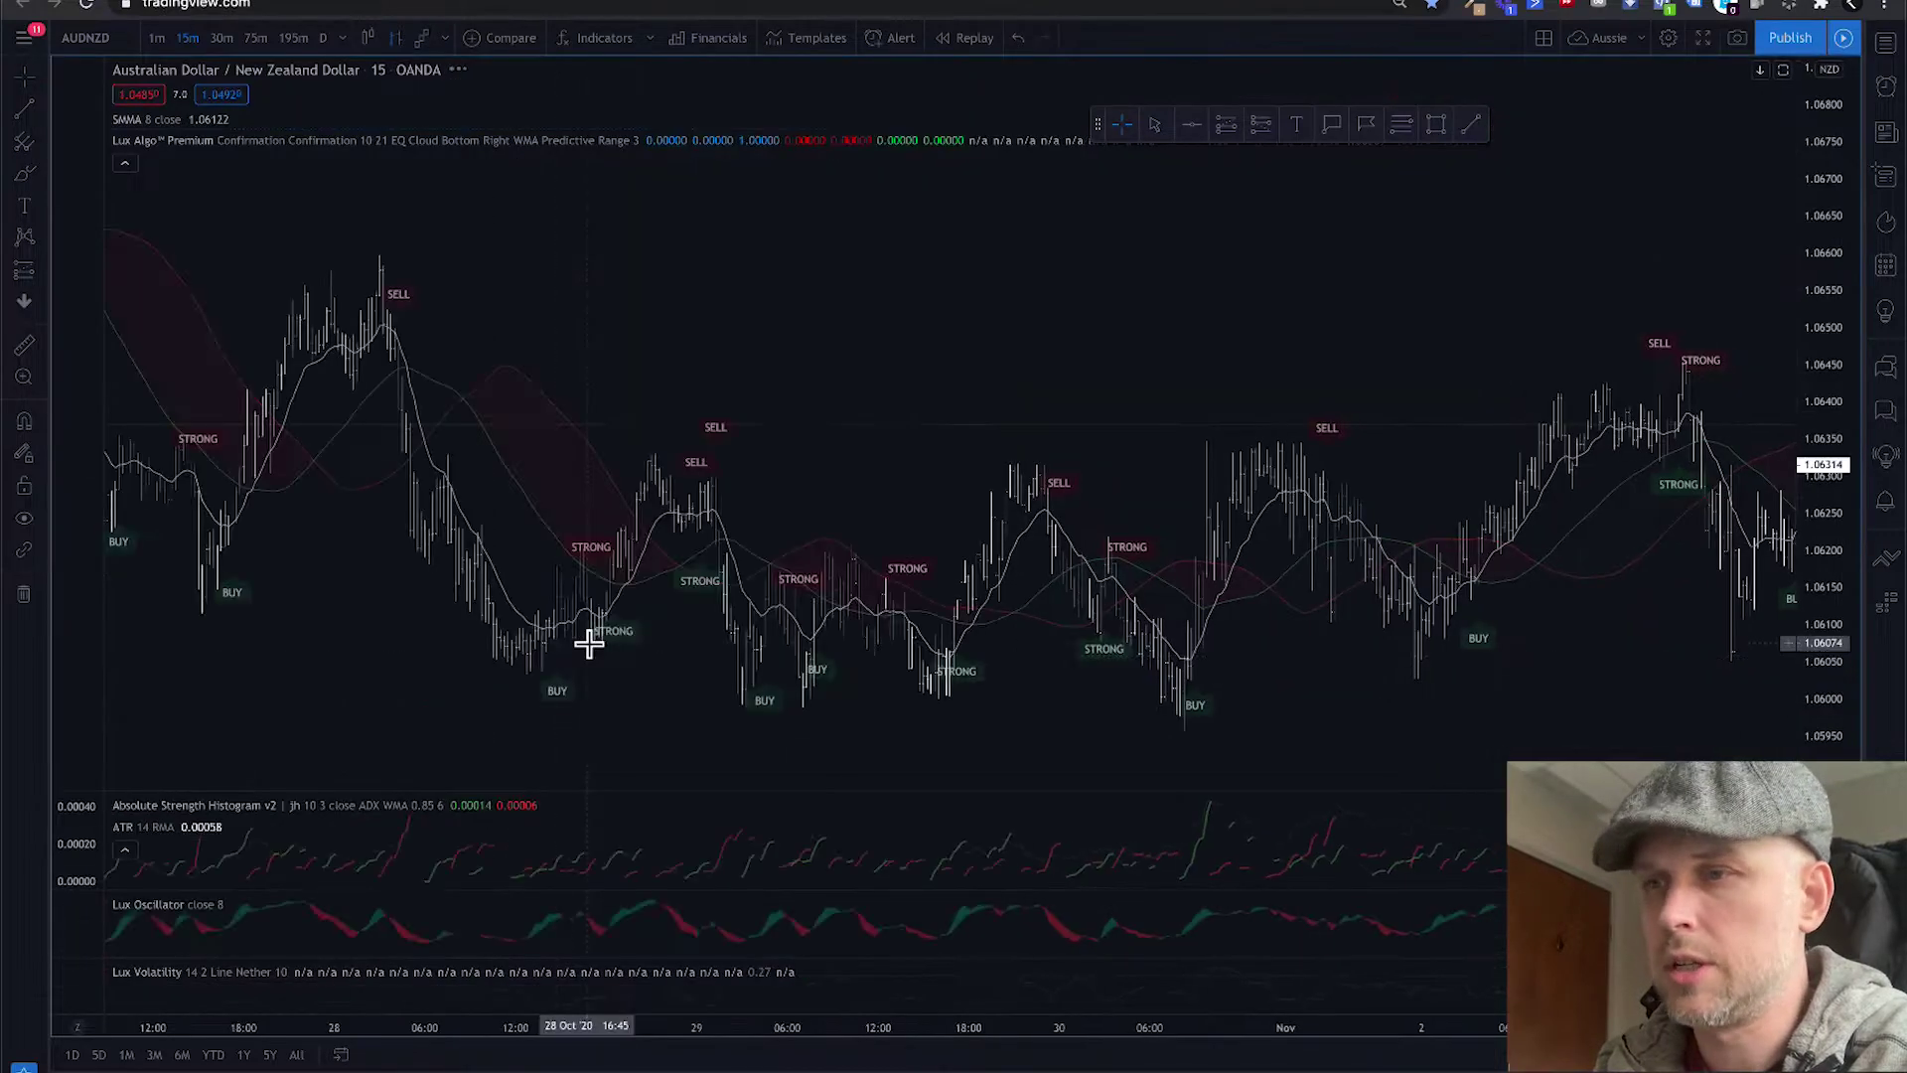
pyautogui.scroll(-3, 1027, 524)
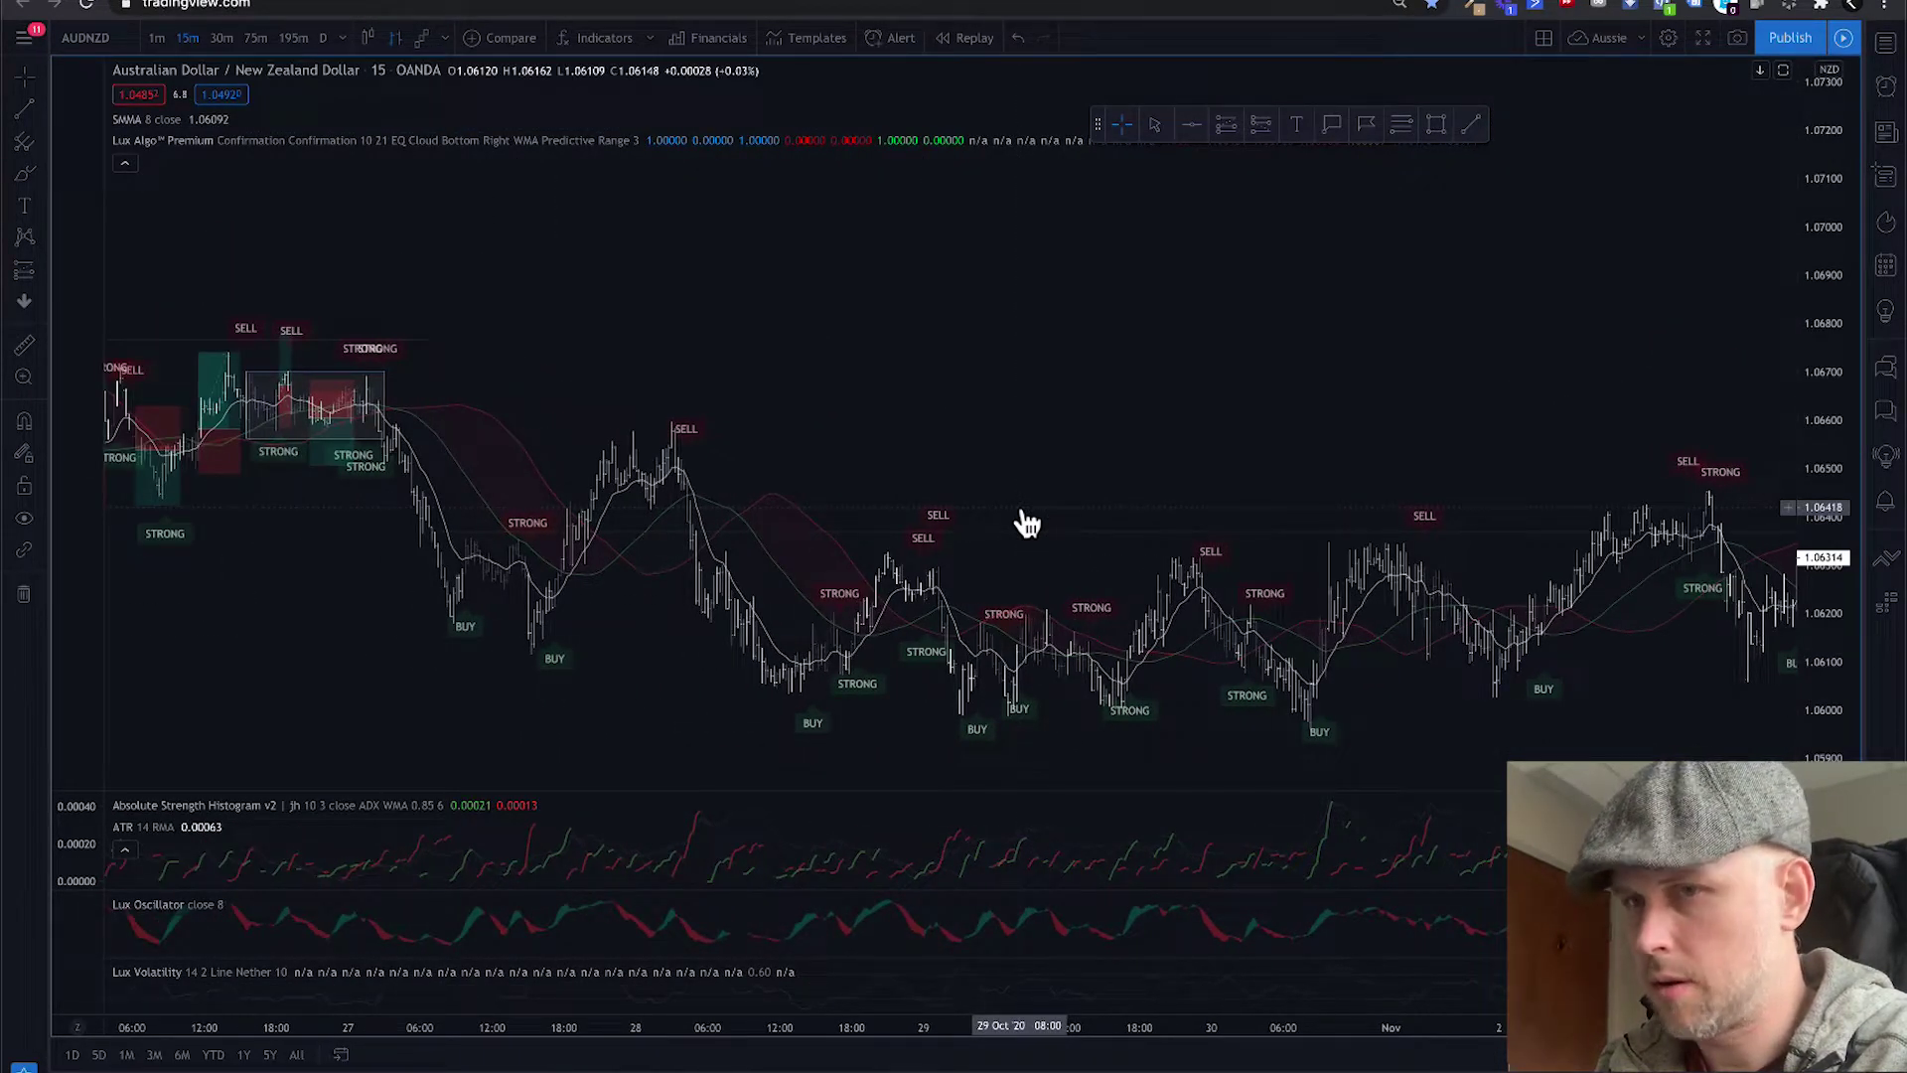
pyautogui.click(252, 44)
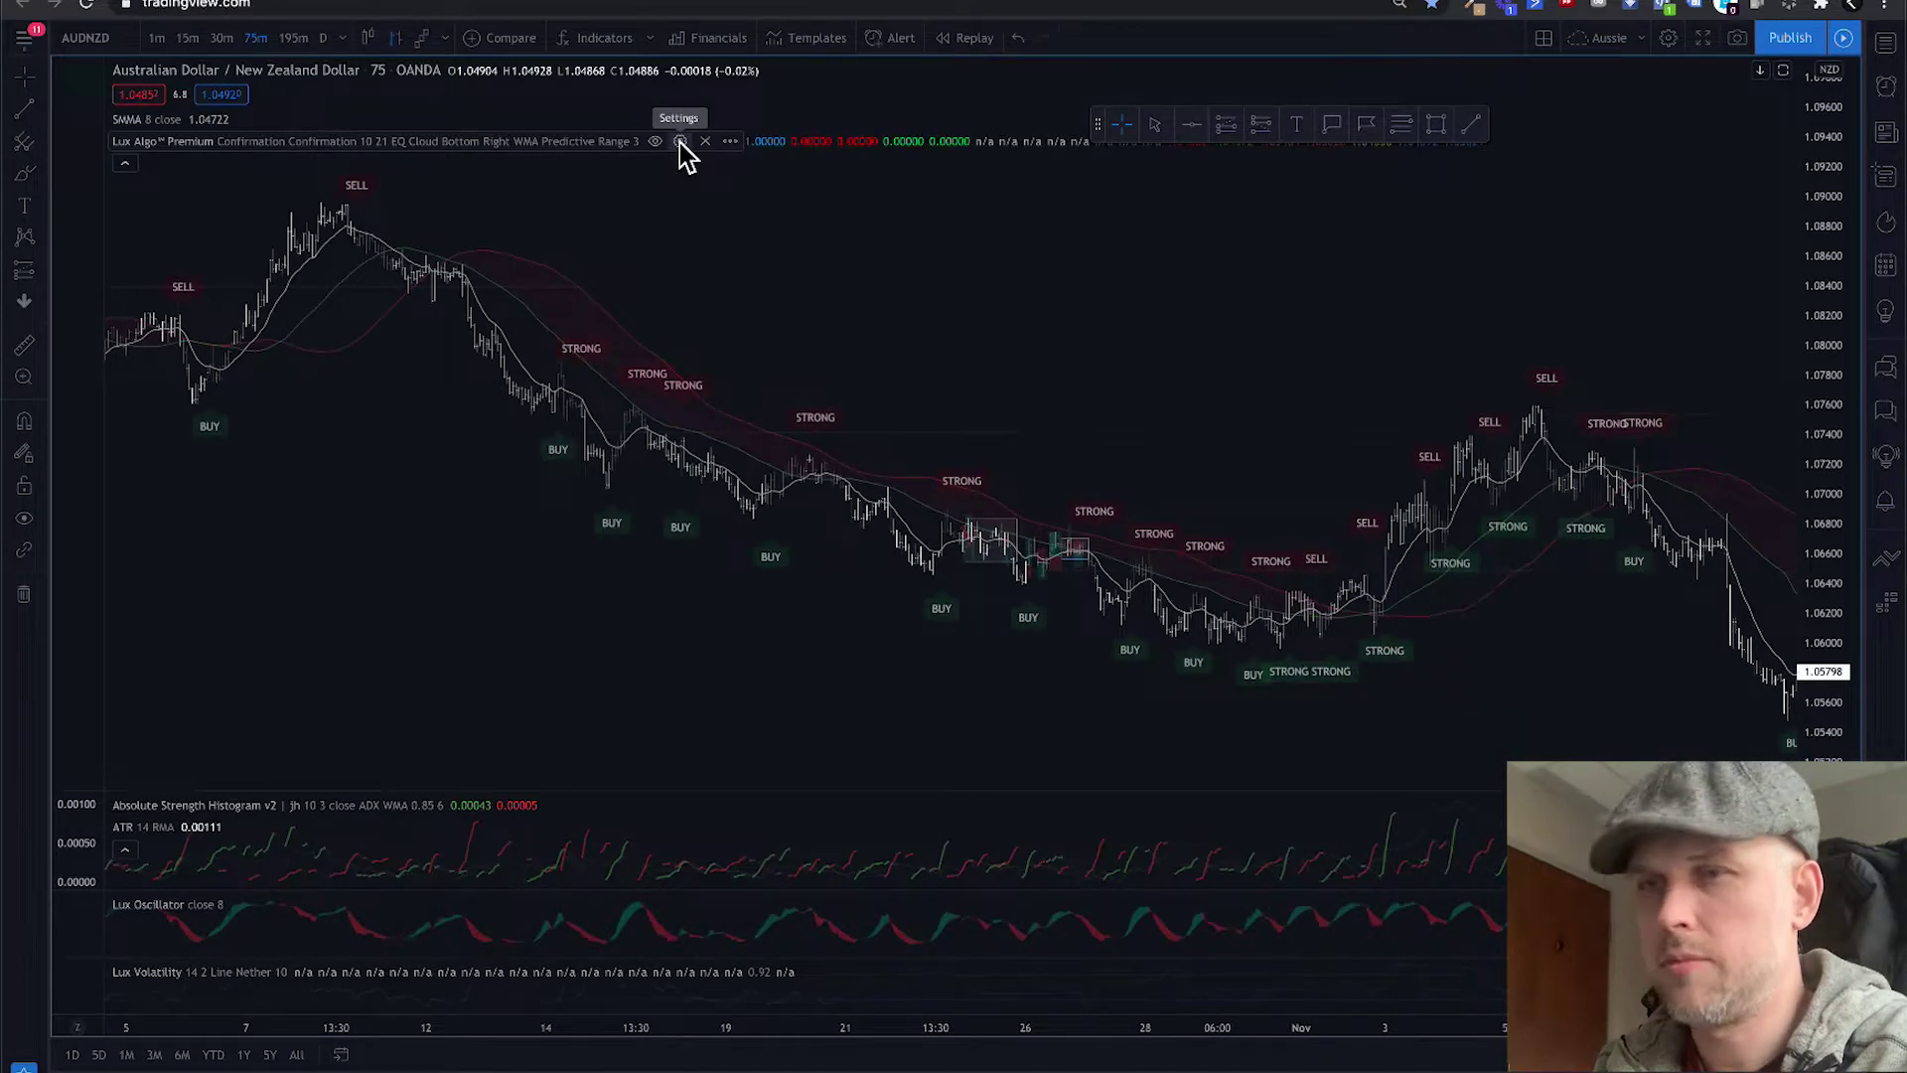
# Set Lux Algo Premium Sensitivity to 12, with Agility at 26.
pyautogui.click(681, 142)
pyautogui.doubleClick(998, 479)
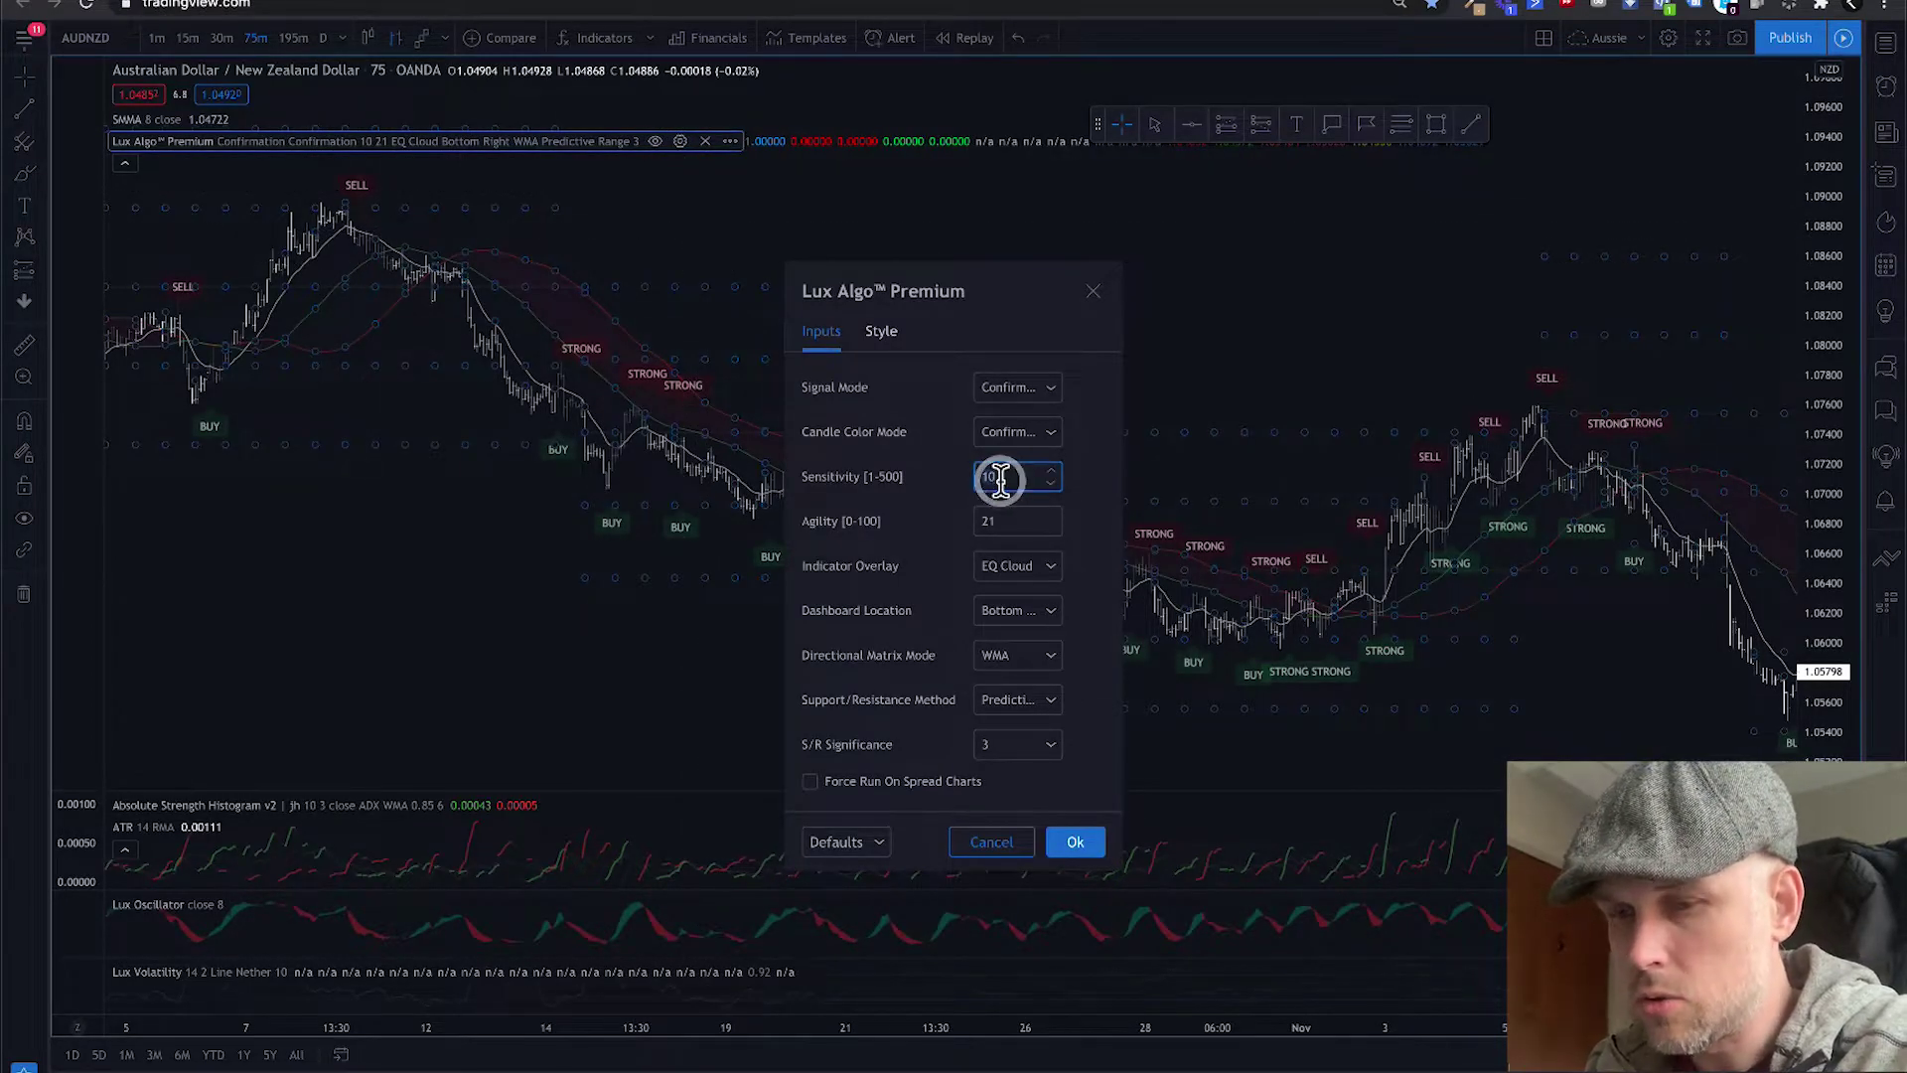
pyautogui.write('12')
pyautogui.press('Tab')
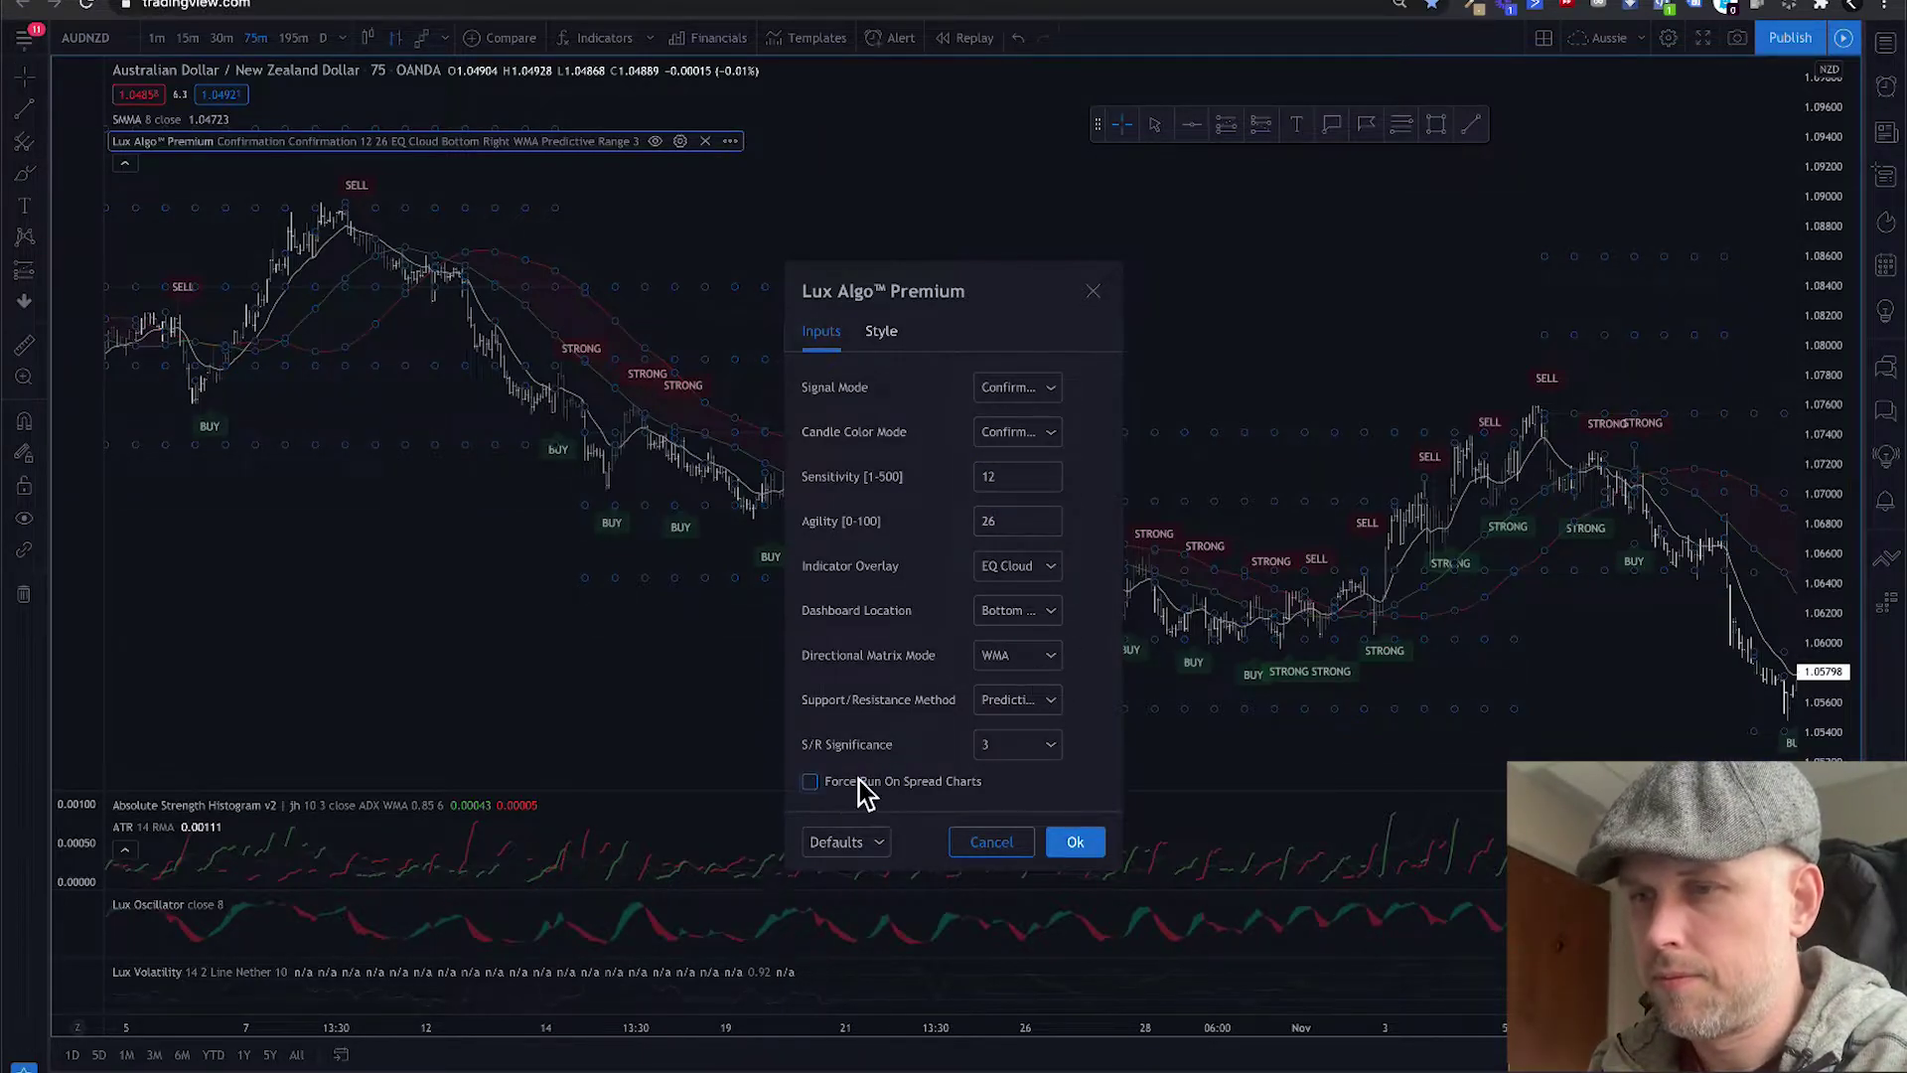
# Apply the 12/26 settings, reopen Lux Algo beside the chart, and compare Sensitivity 11 and 12.
pyautogui.click(1083, 842)
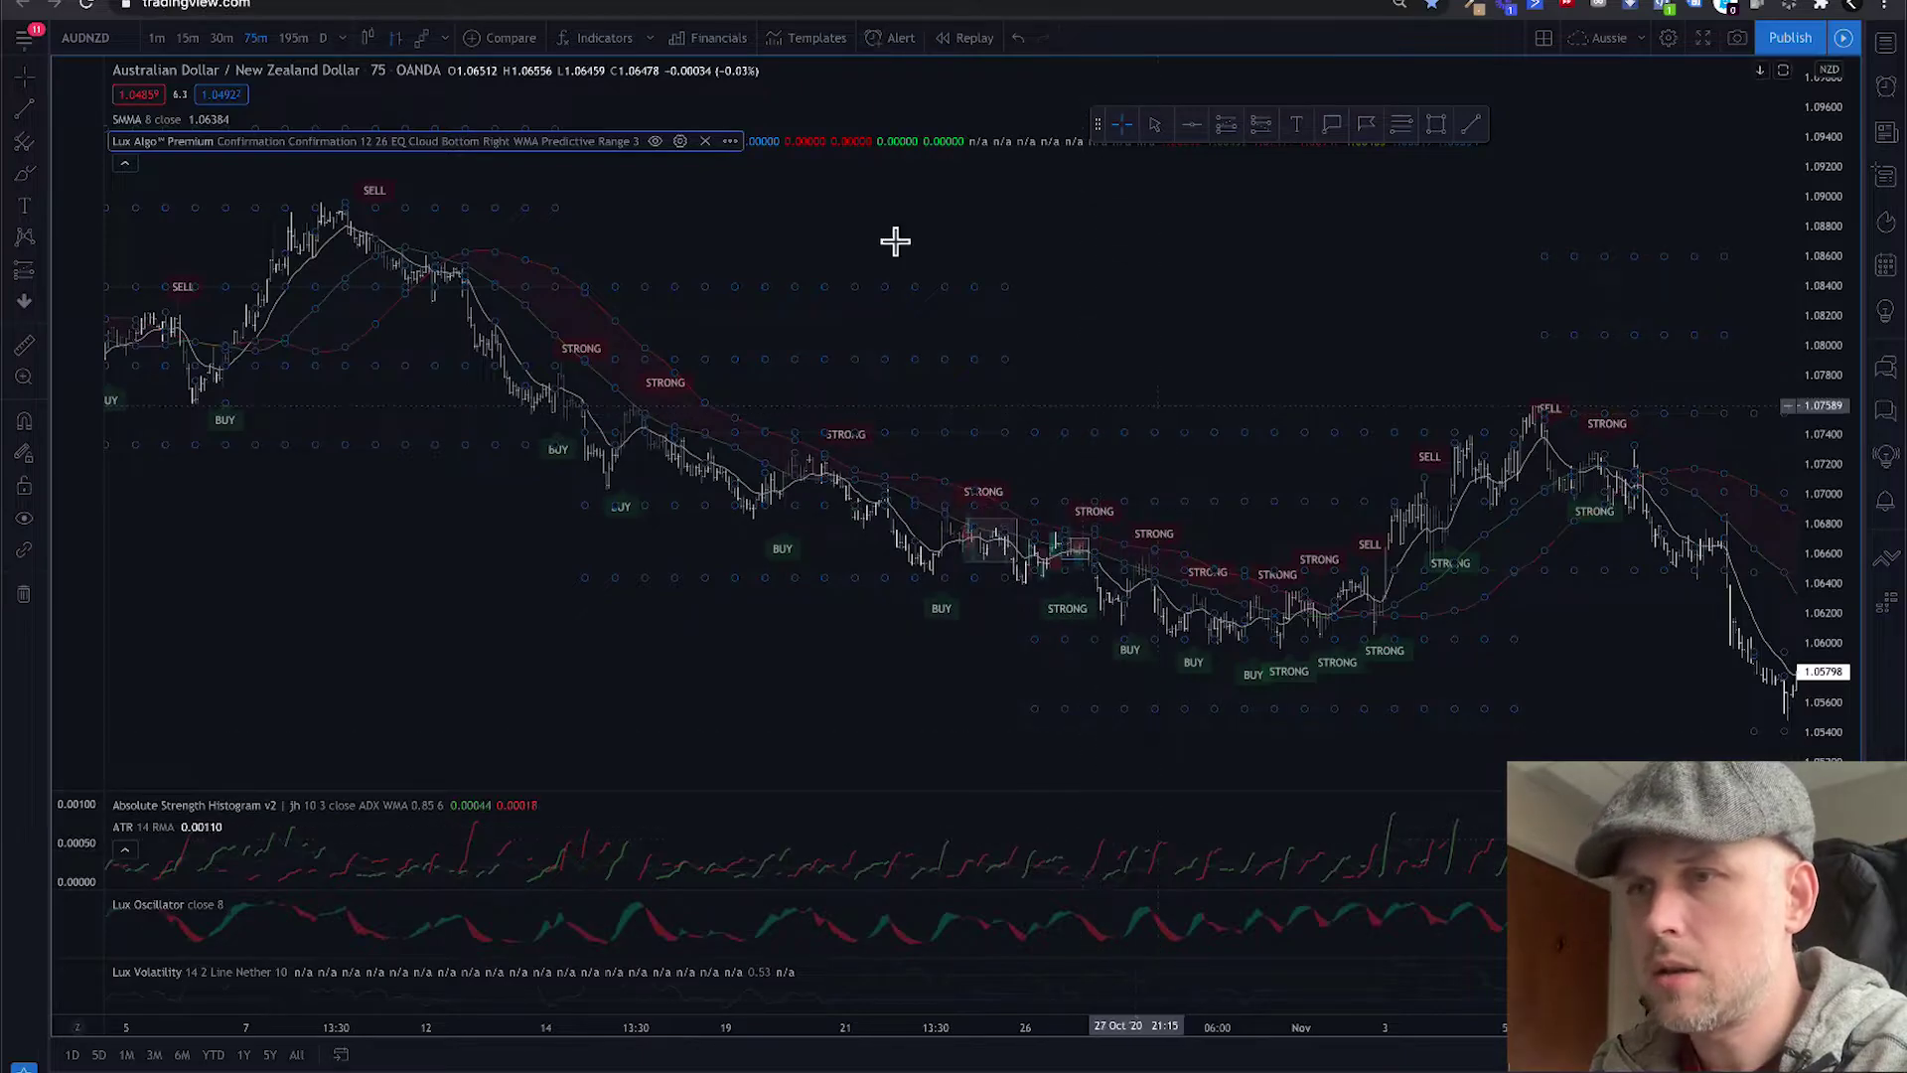
pyautogui.scroll(-2, 1077, 319)
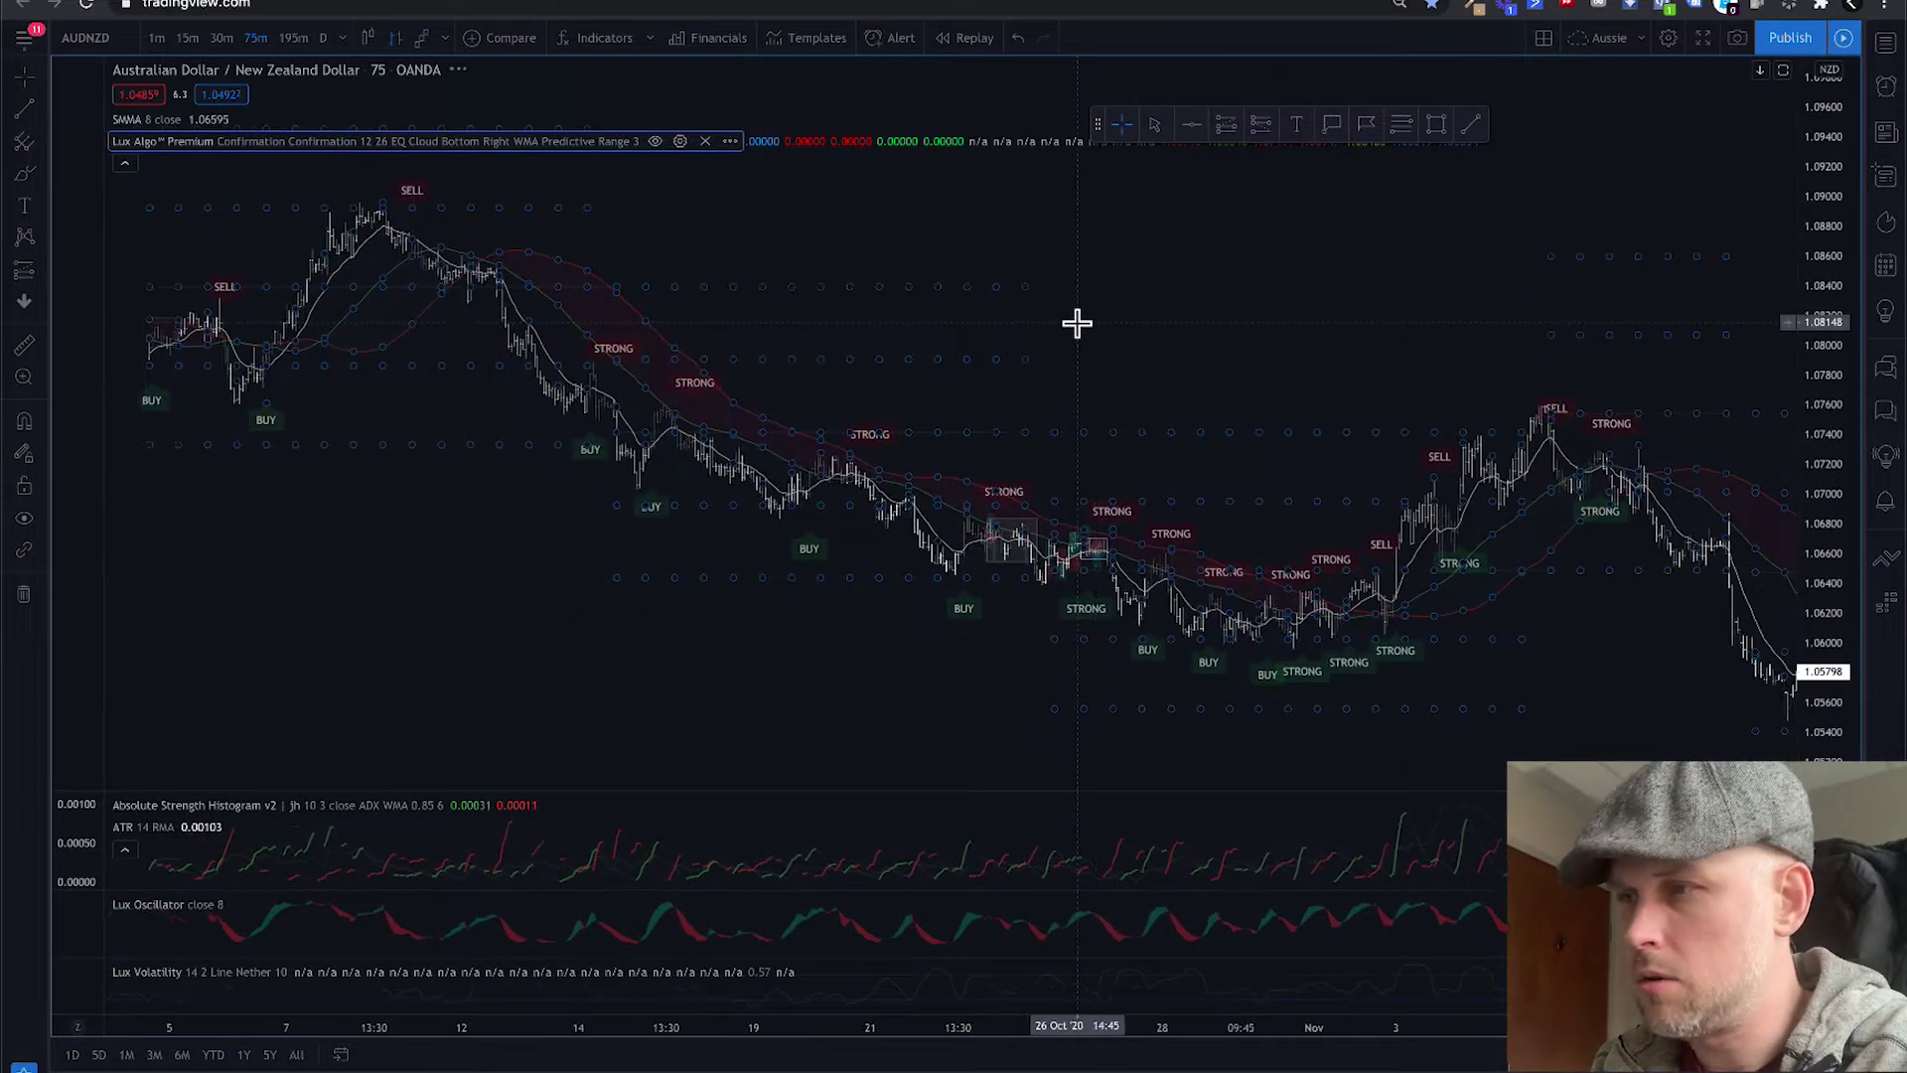
pyautogui.click(680, 141)
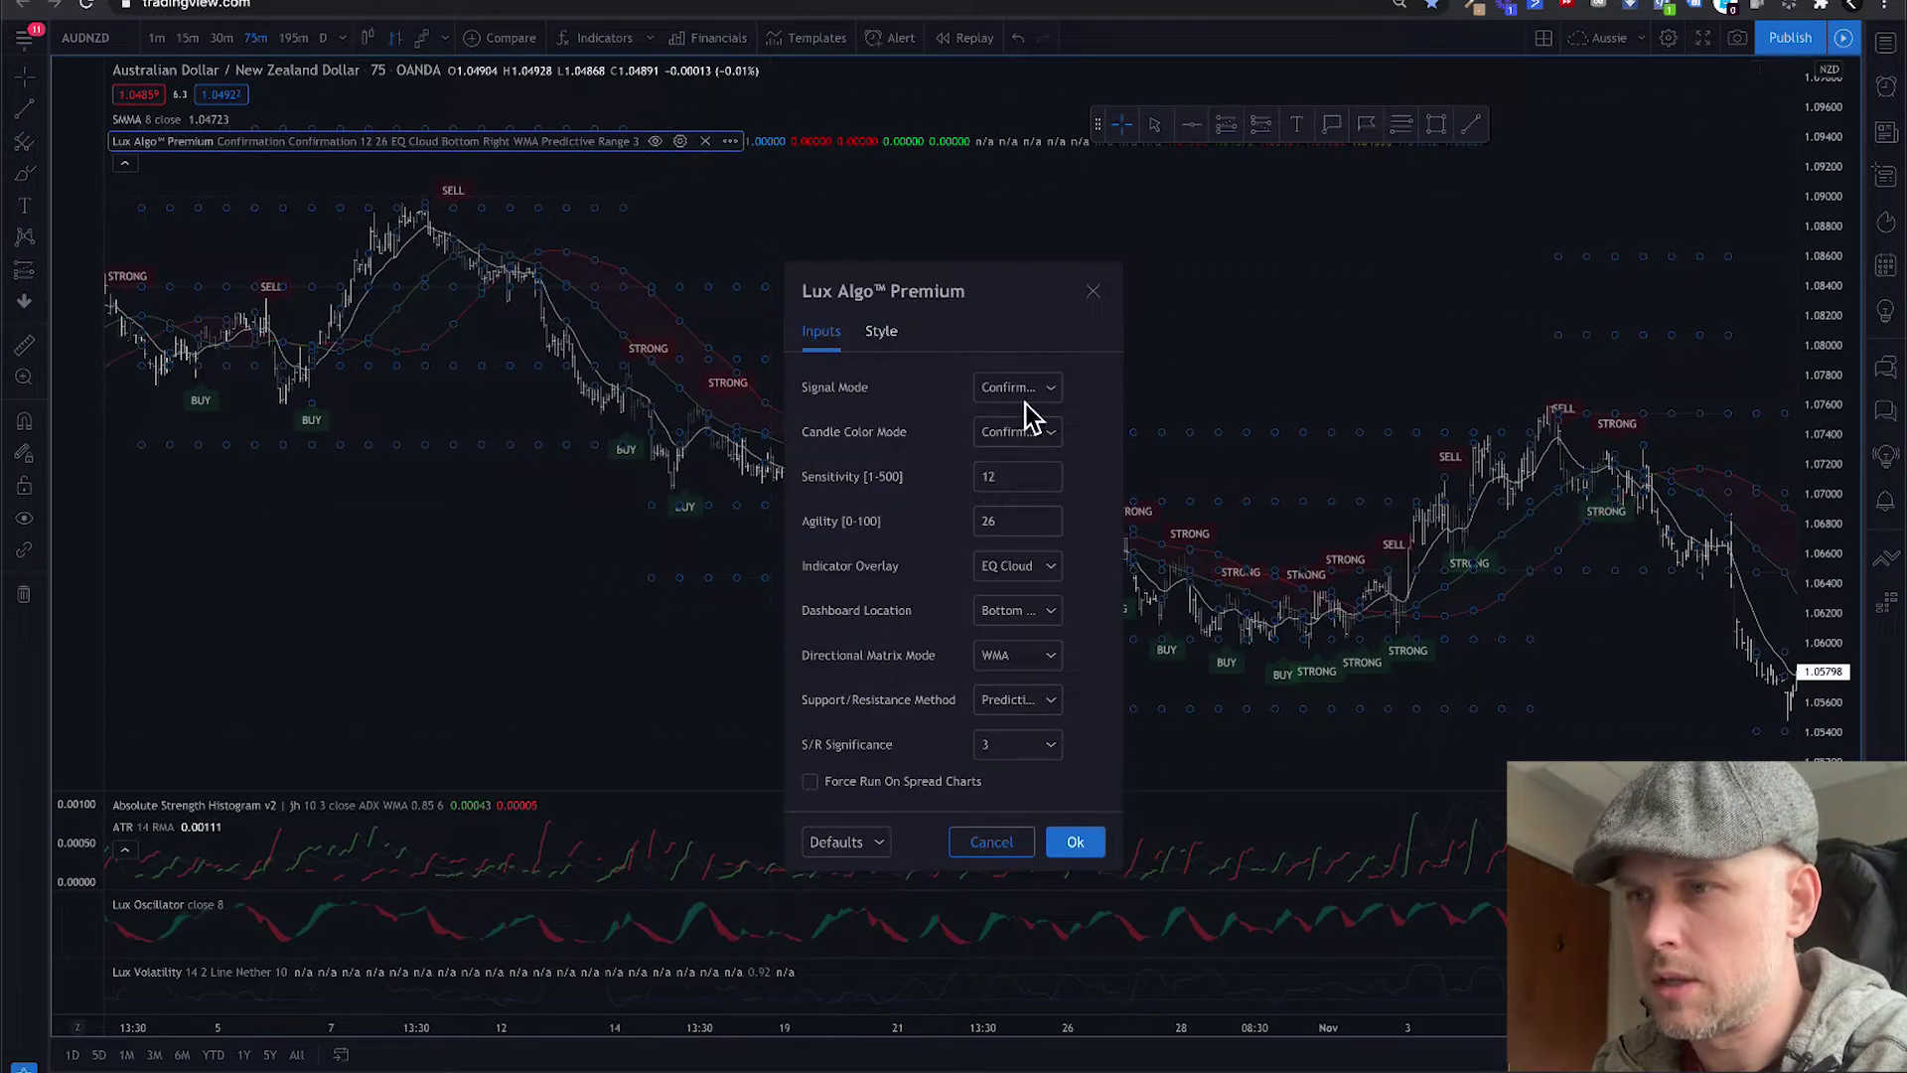
pyautogui.click(1051, 484)
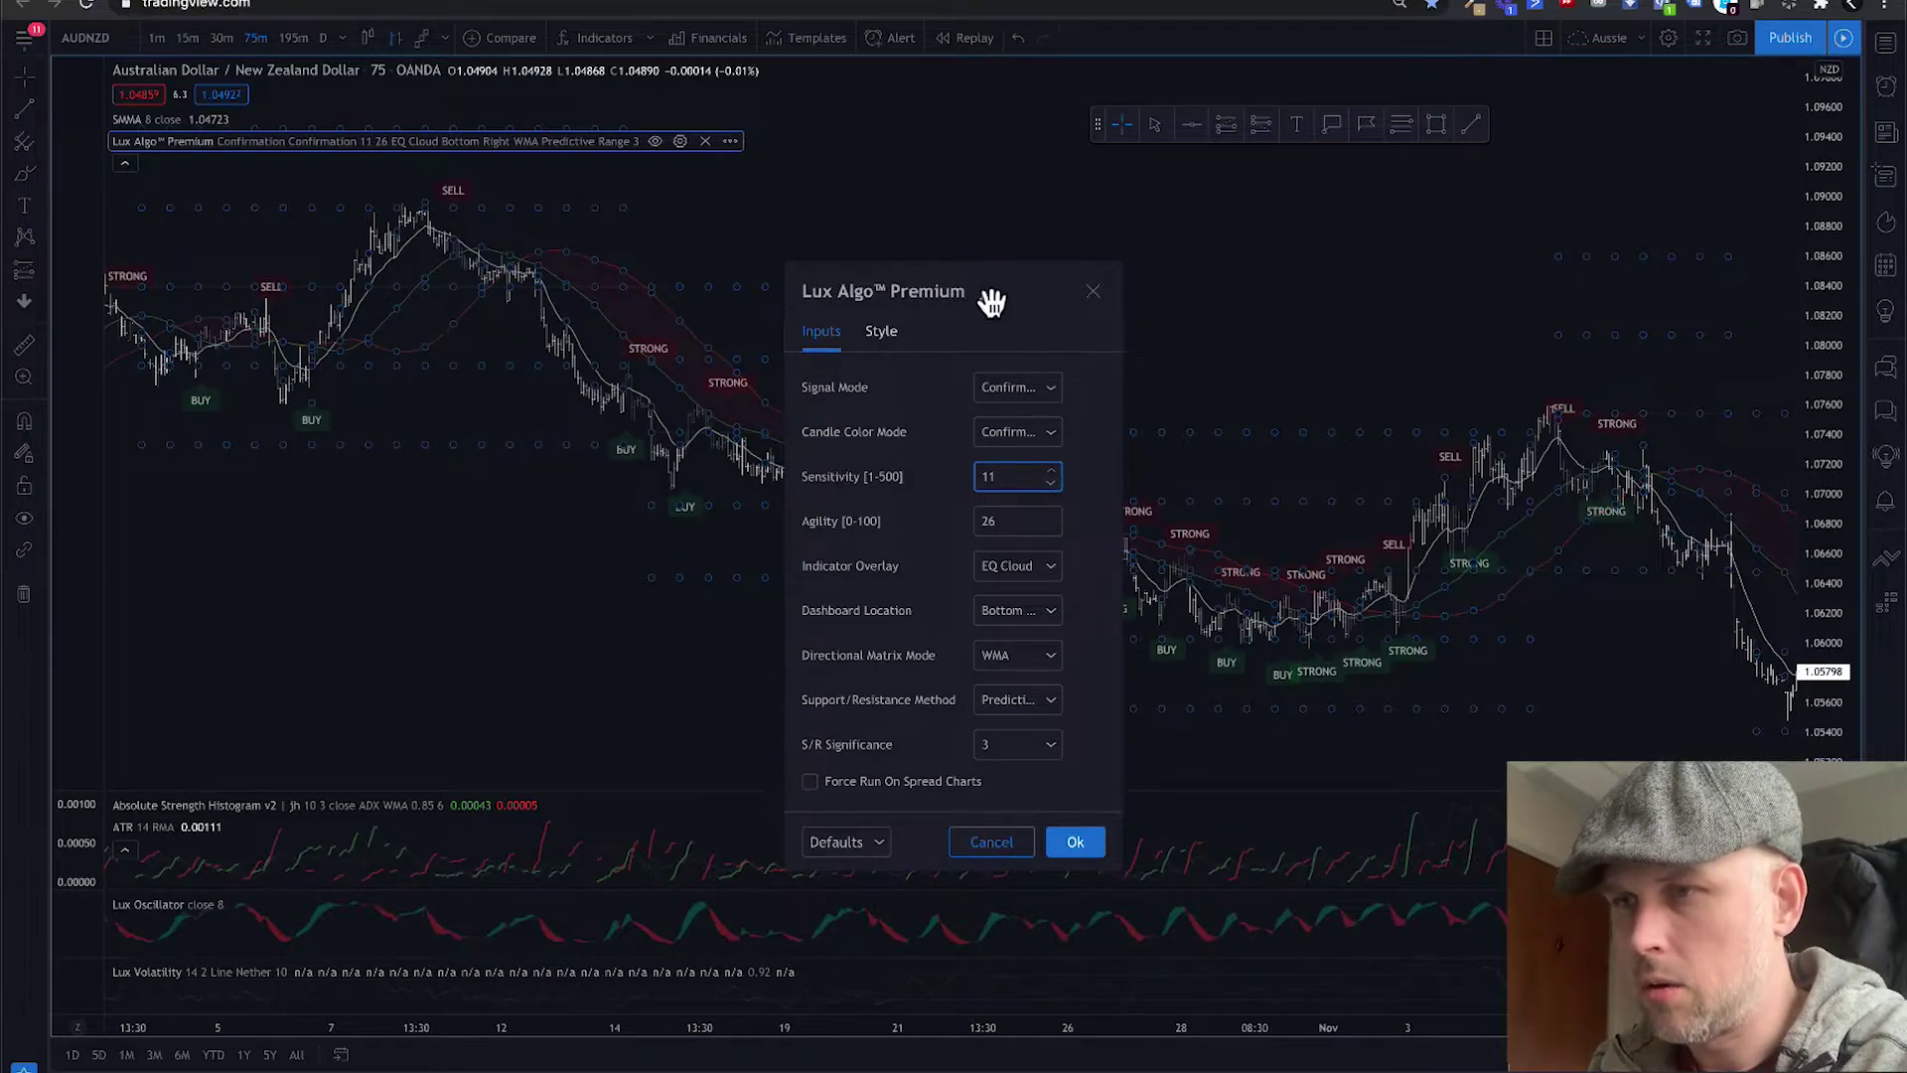
pyautogui.moveTo(992, 298); pyautogui.dragTo(391, 469)
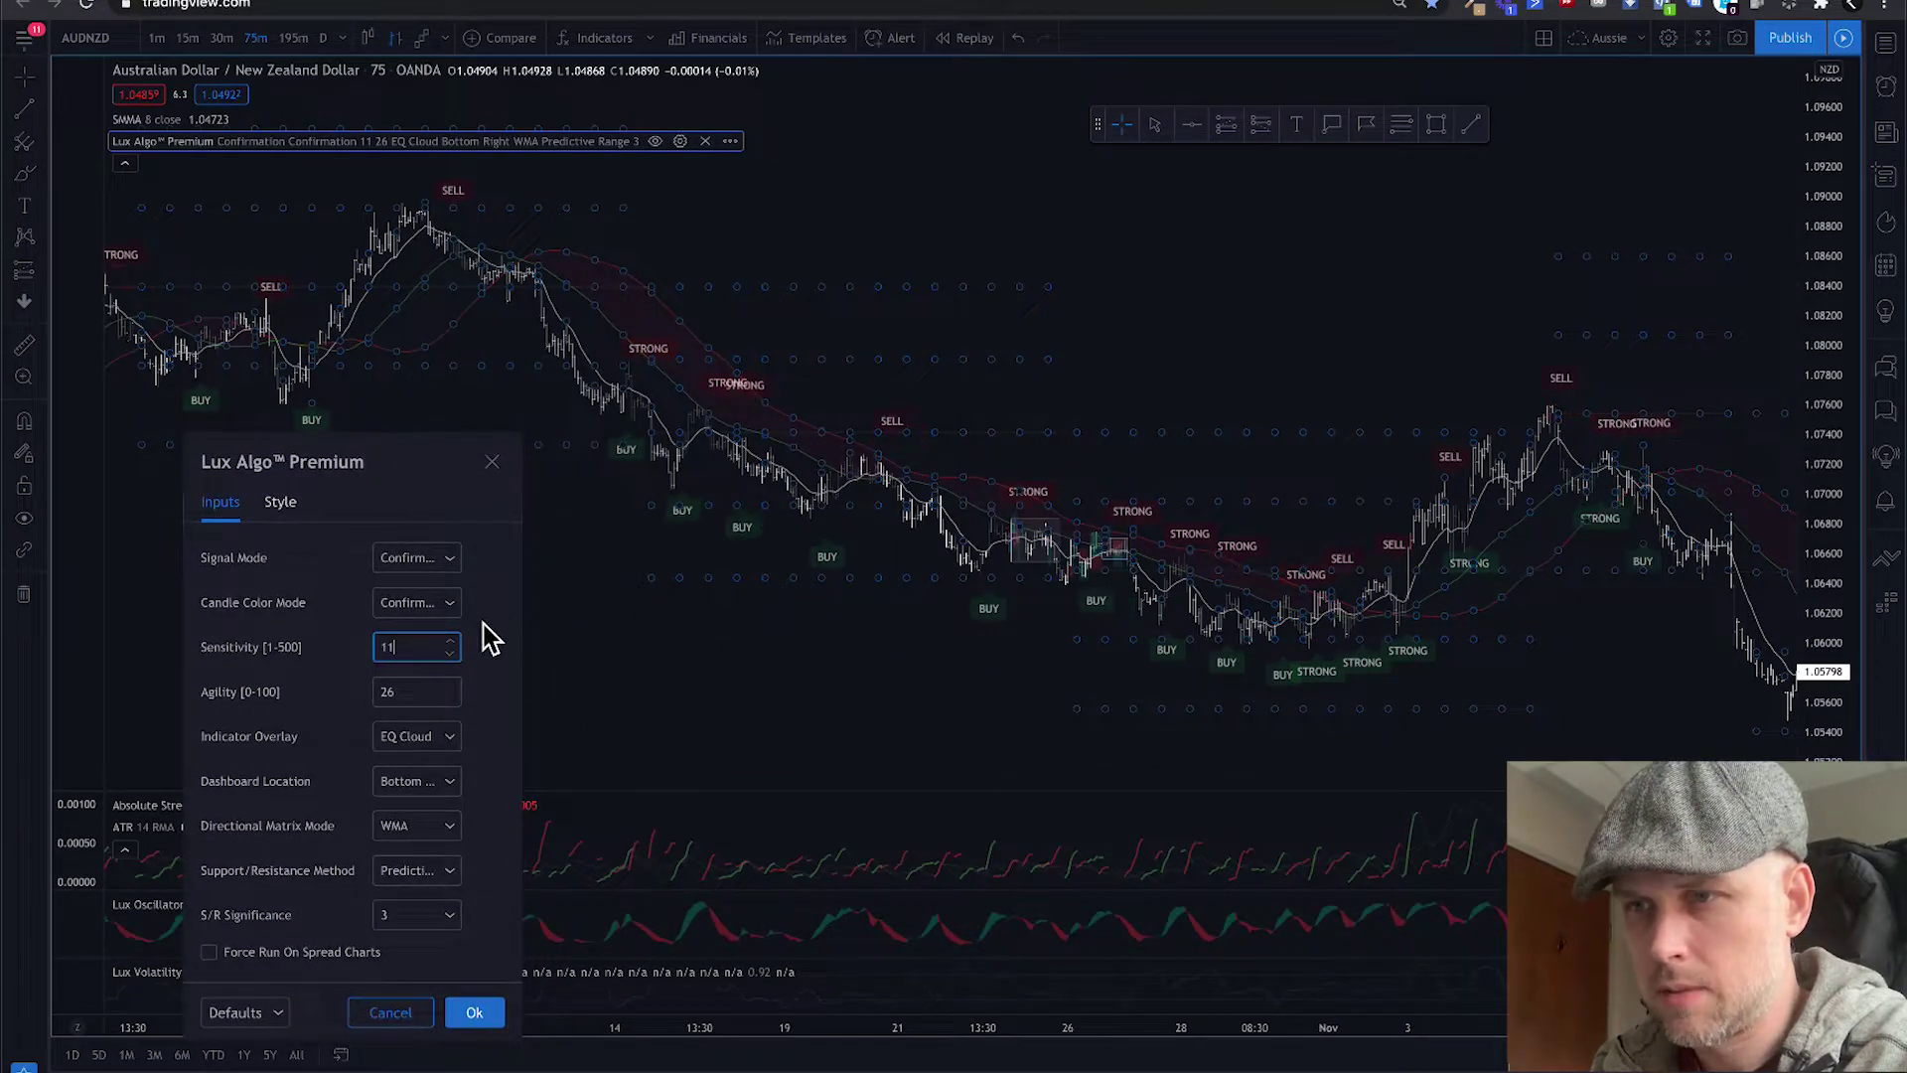
pyautogui.click(450, 642)
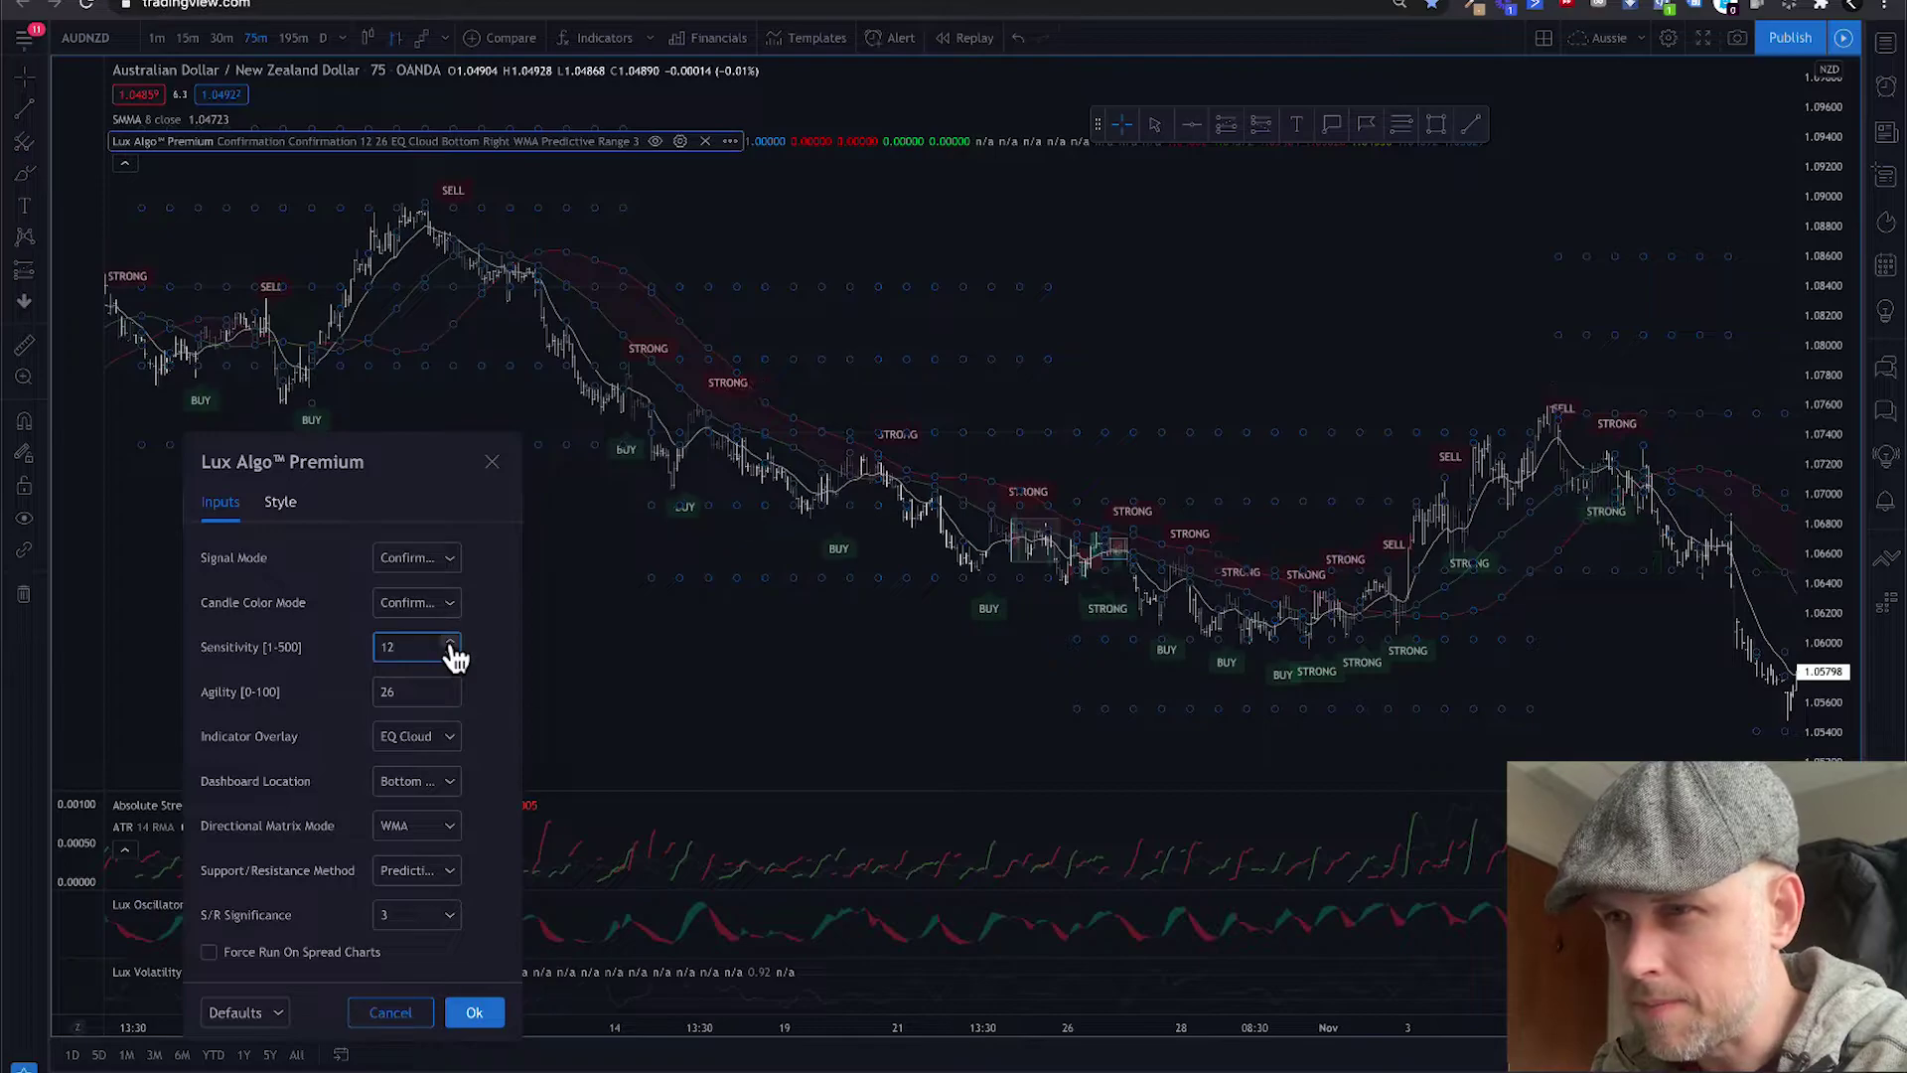
pyautogui.click(451, 652)
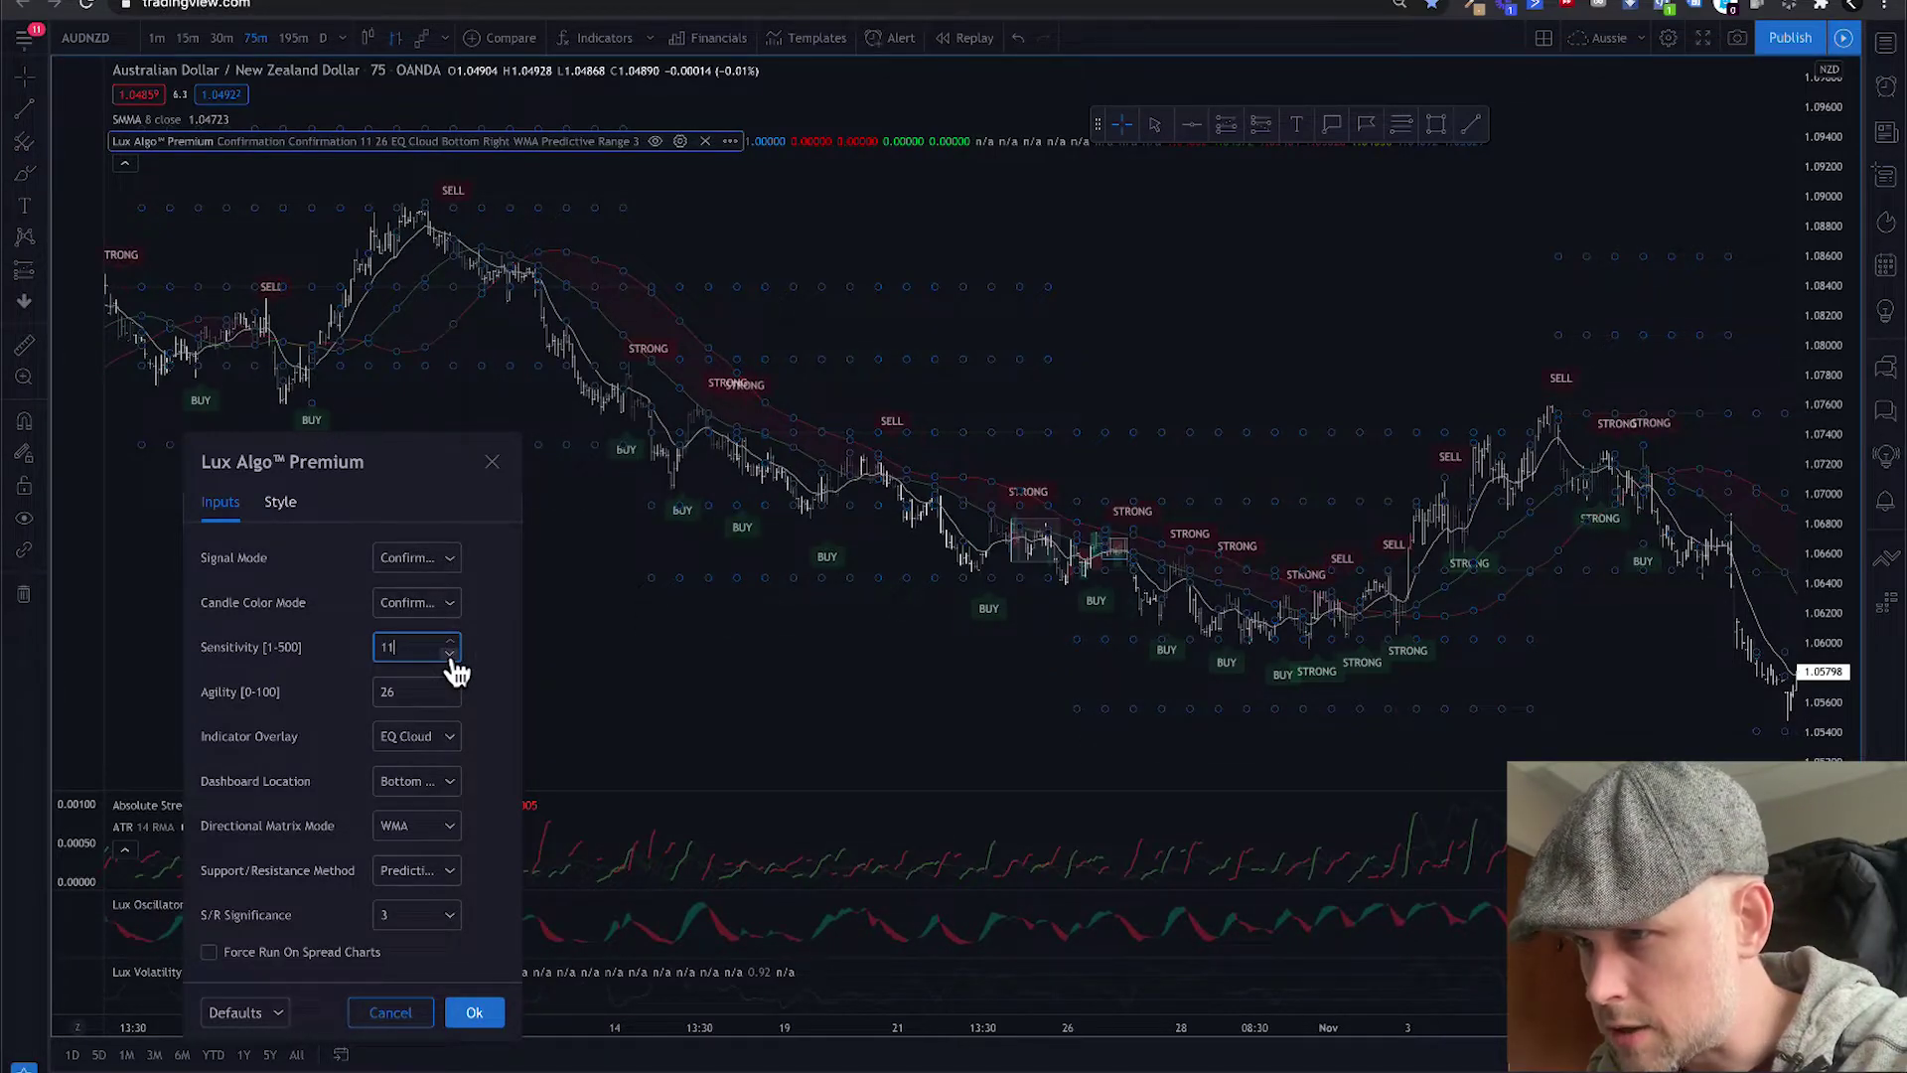
# Compare Sensitivity 10 and 11, then step it down to 8.
pyautogui.click(451, 654)
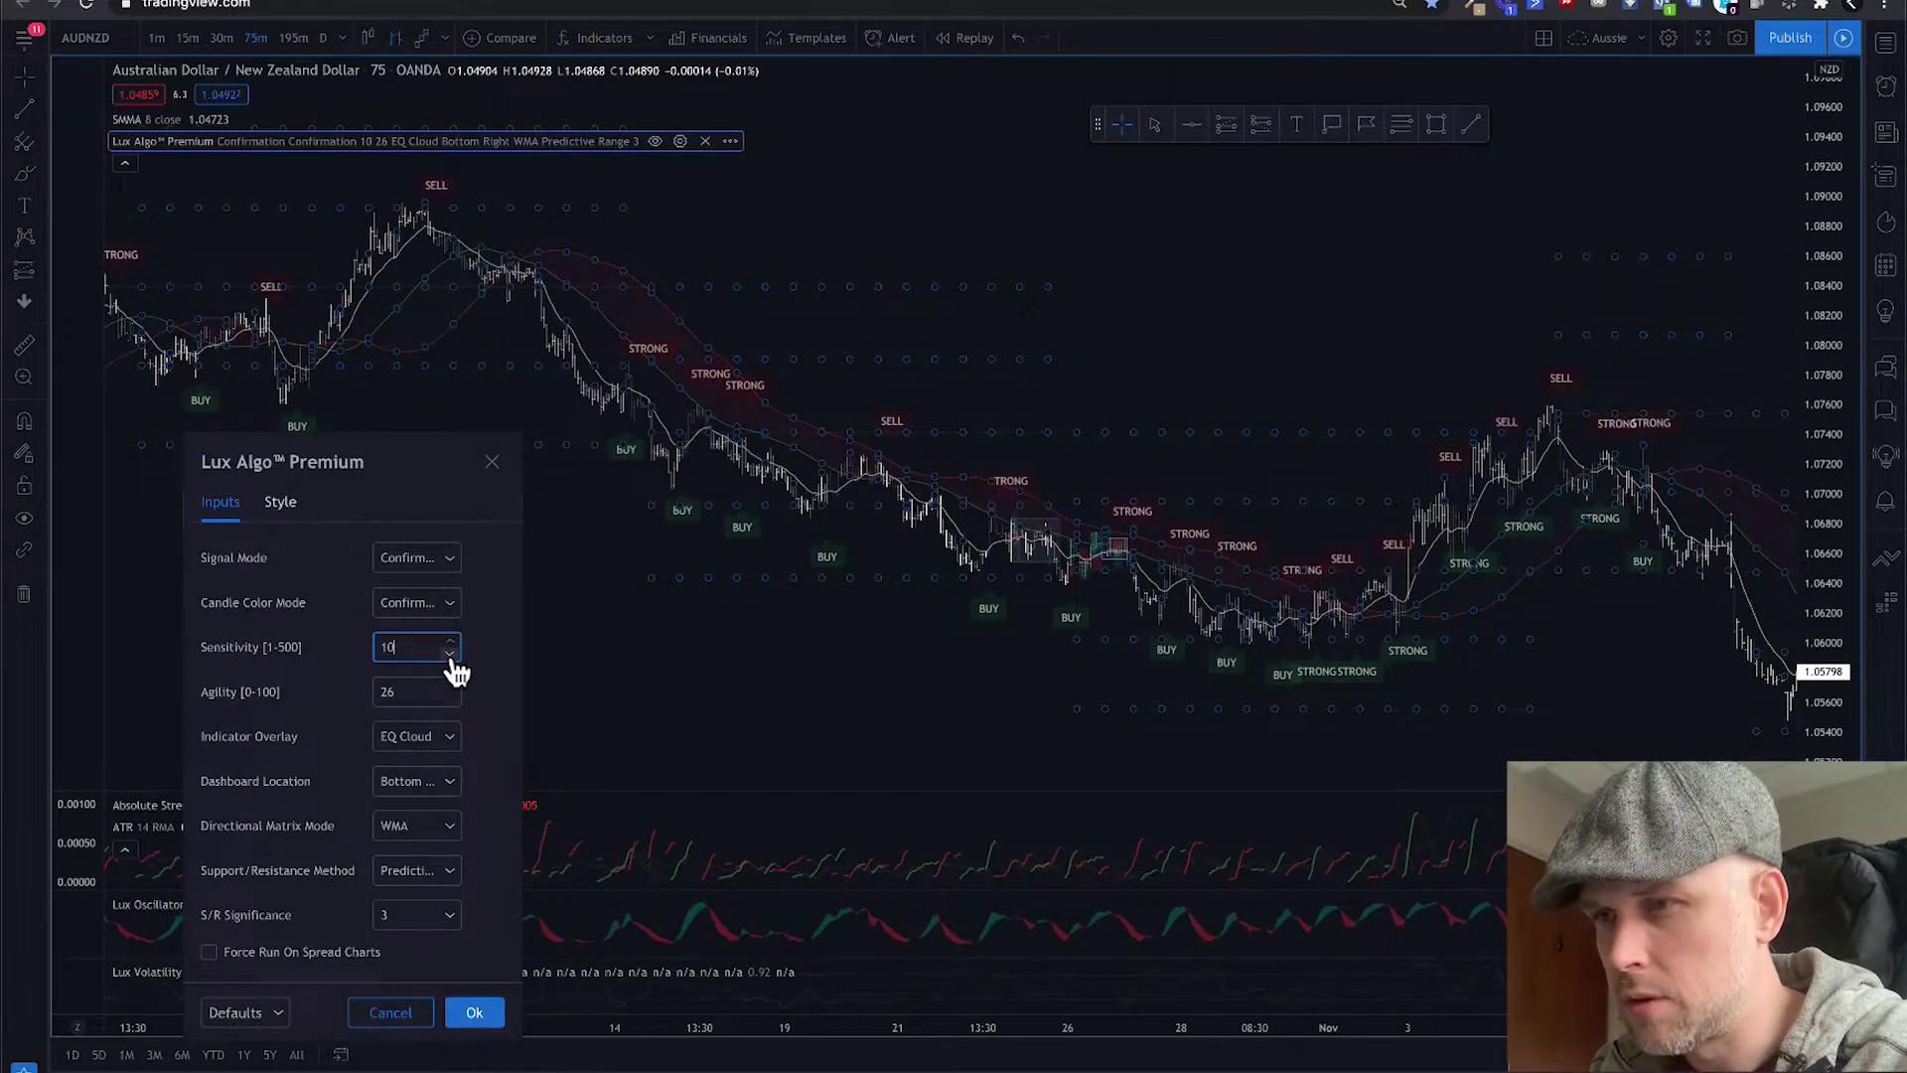
pyautogui.click(450, 642)
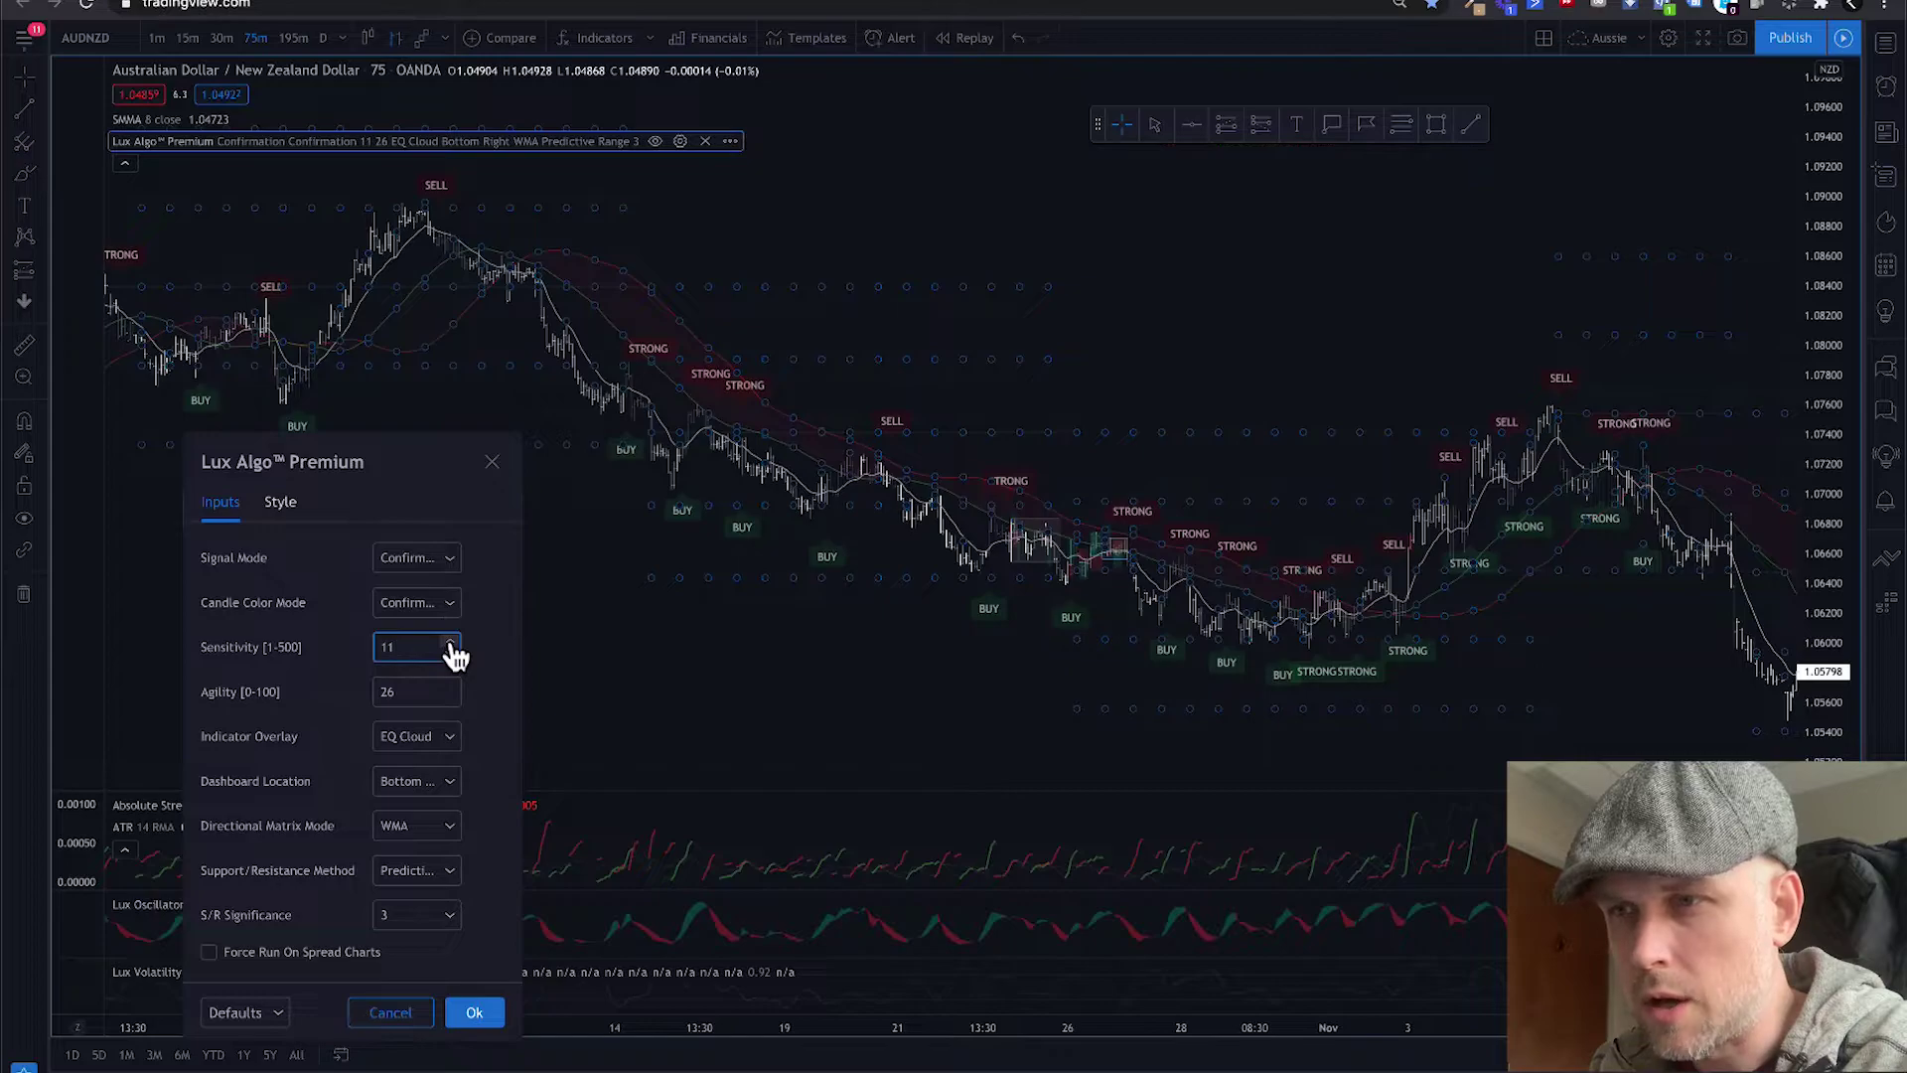
pyautogui.click(451, 653)
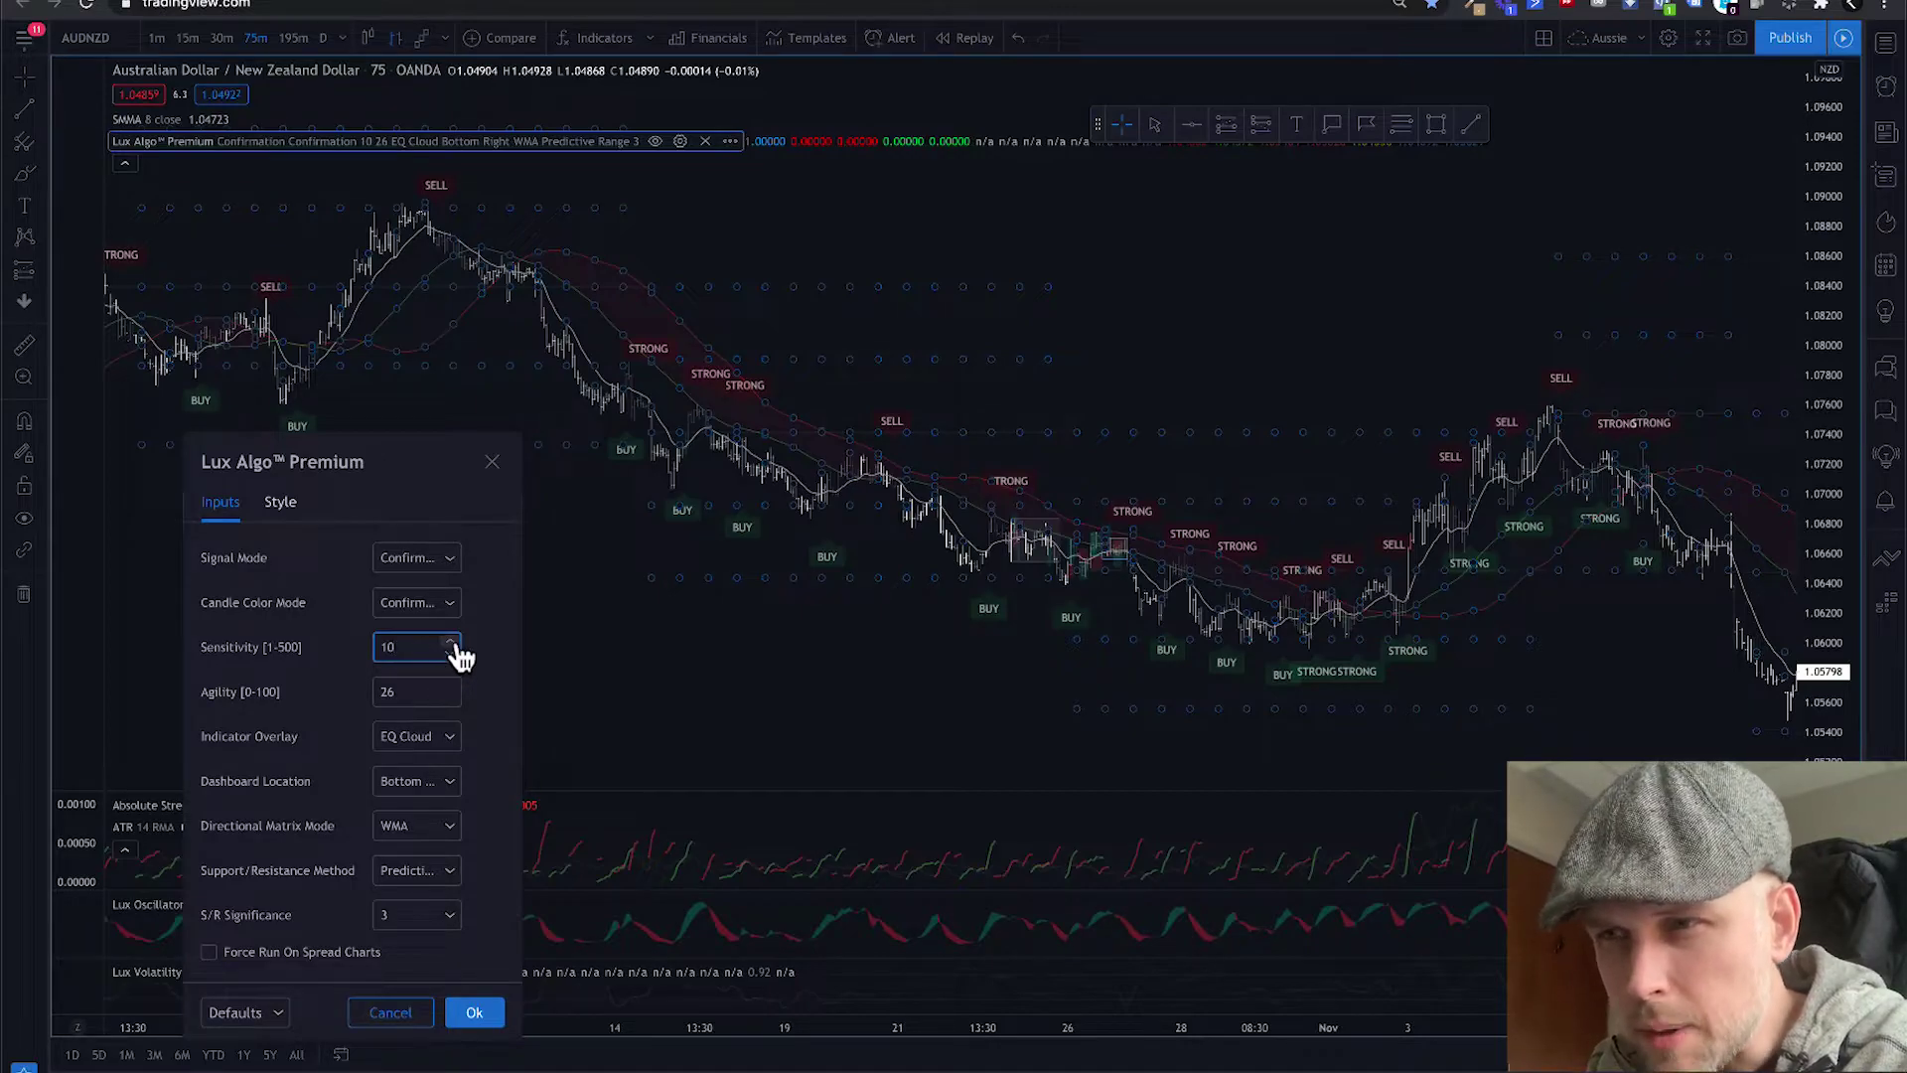
pyautogui.click(455, 646)
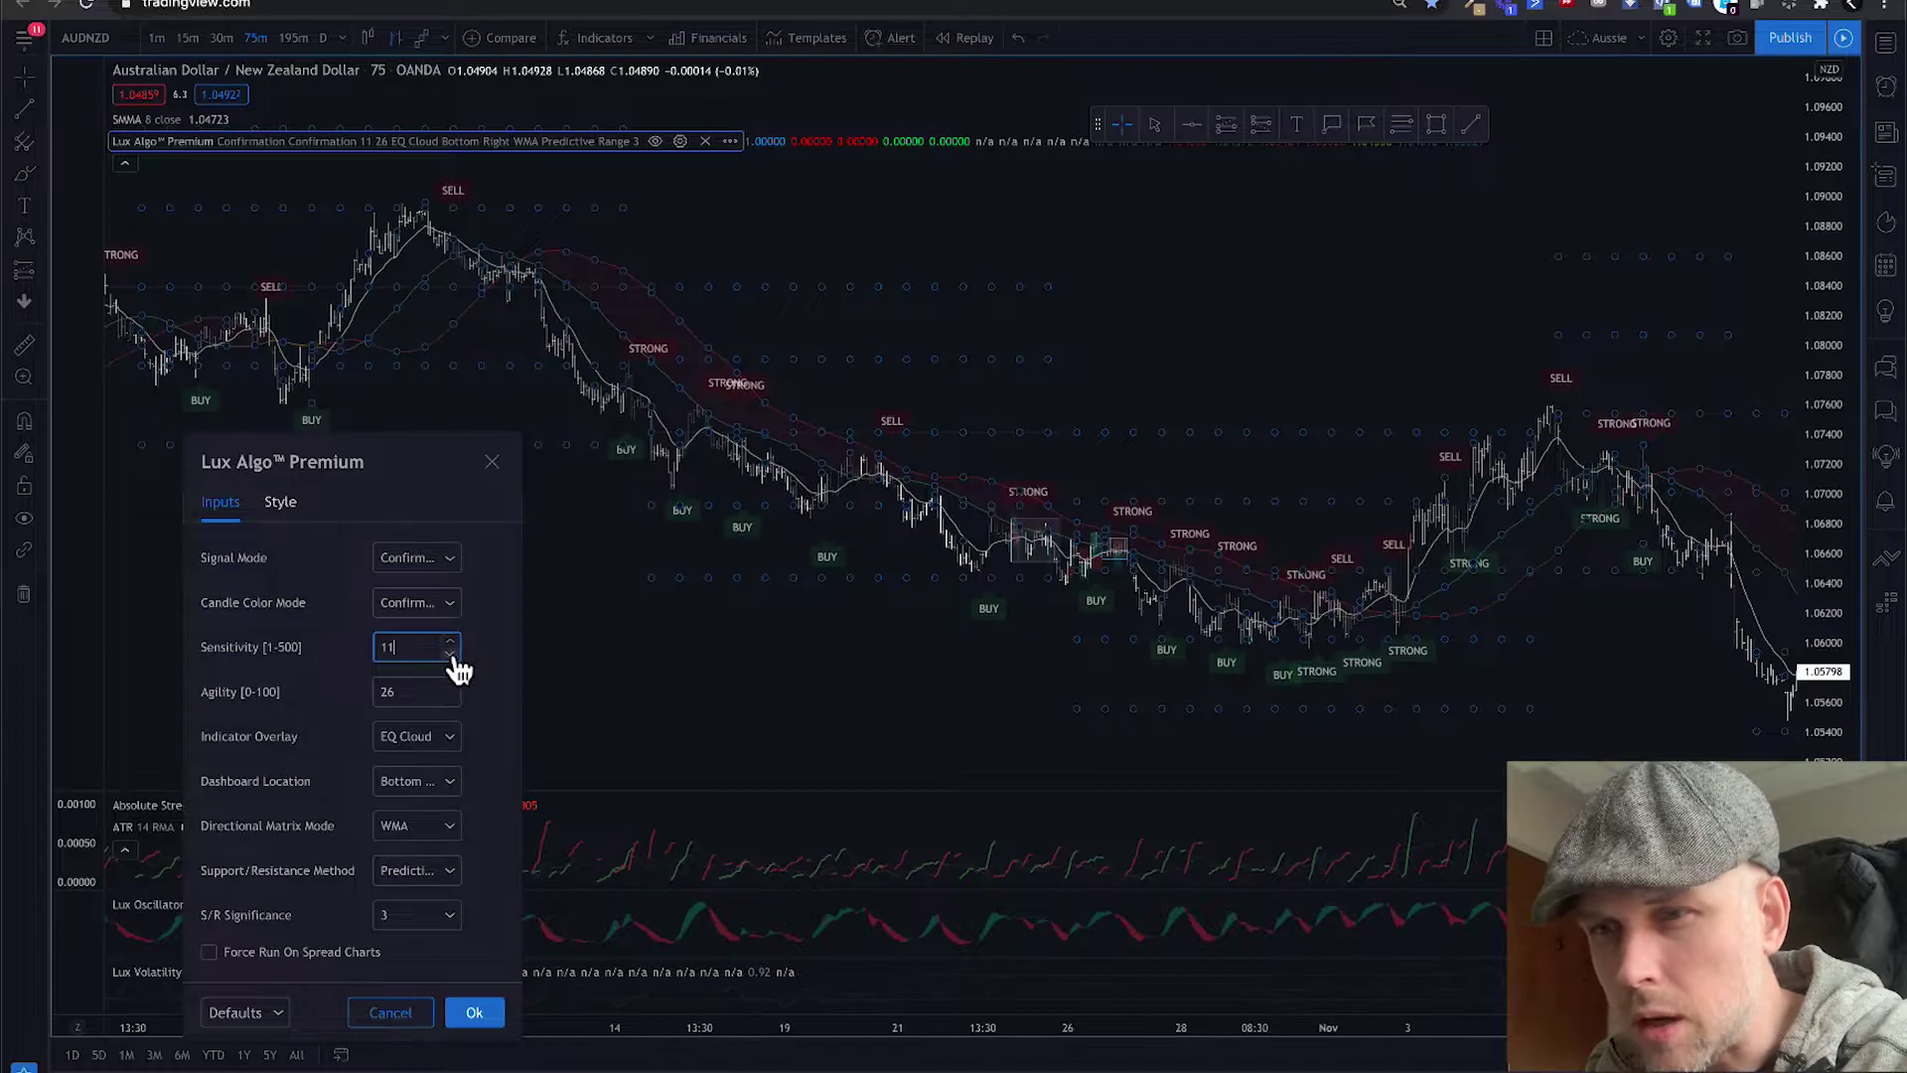
pyautogui.click(452, 655)
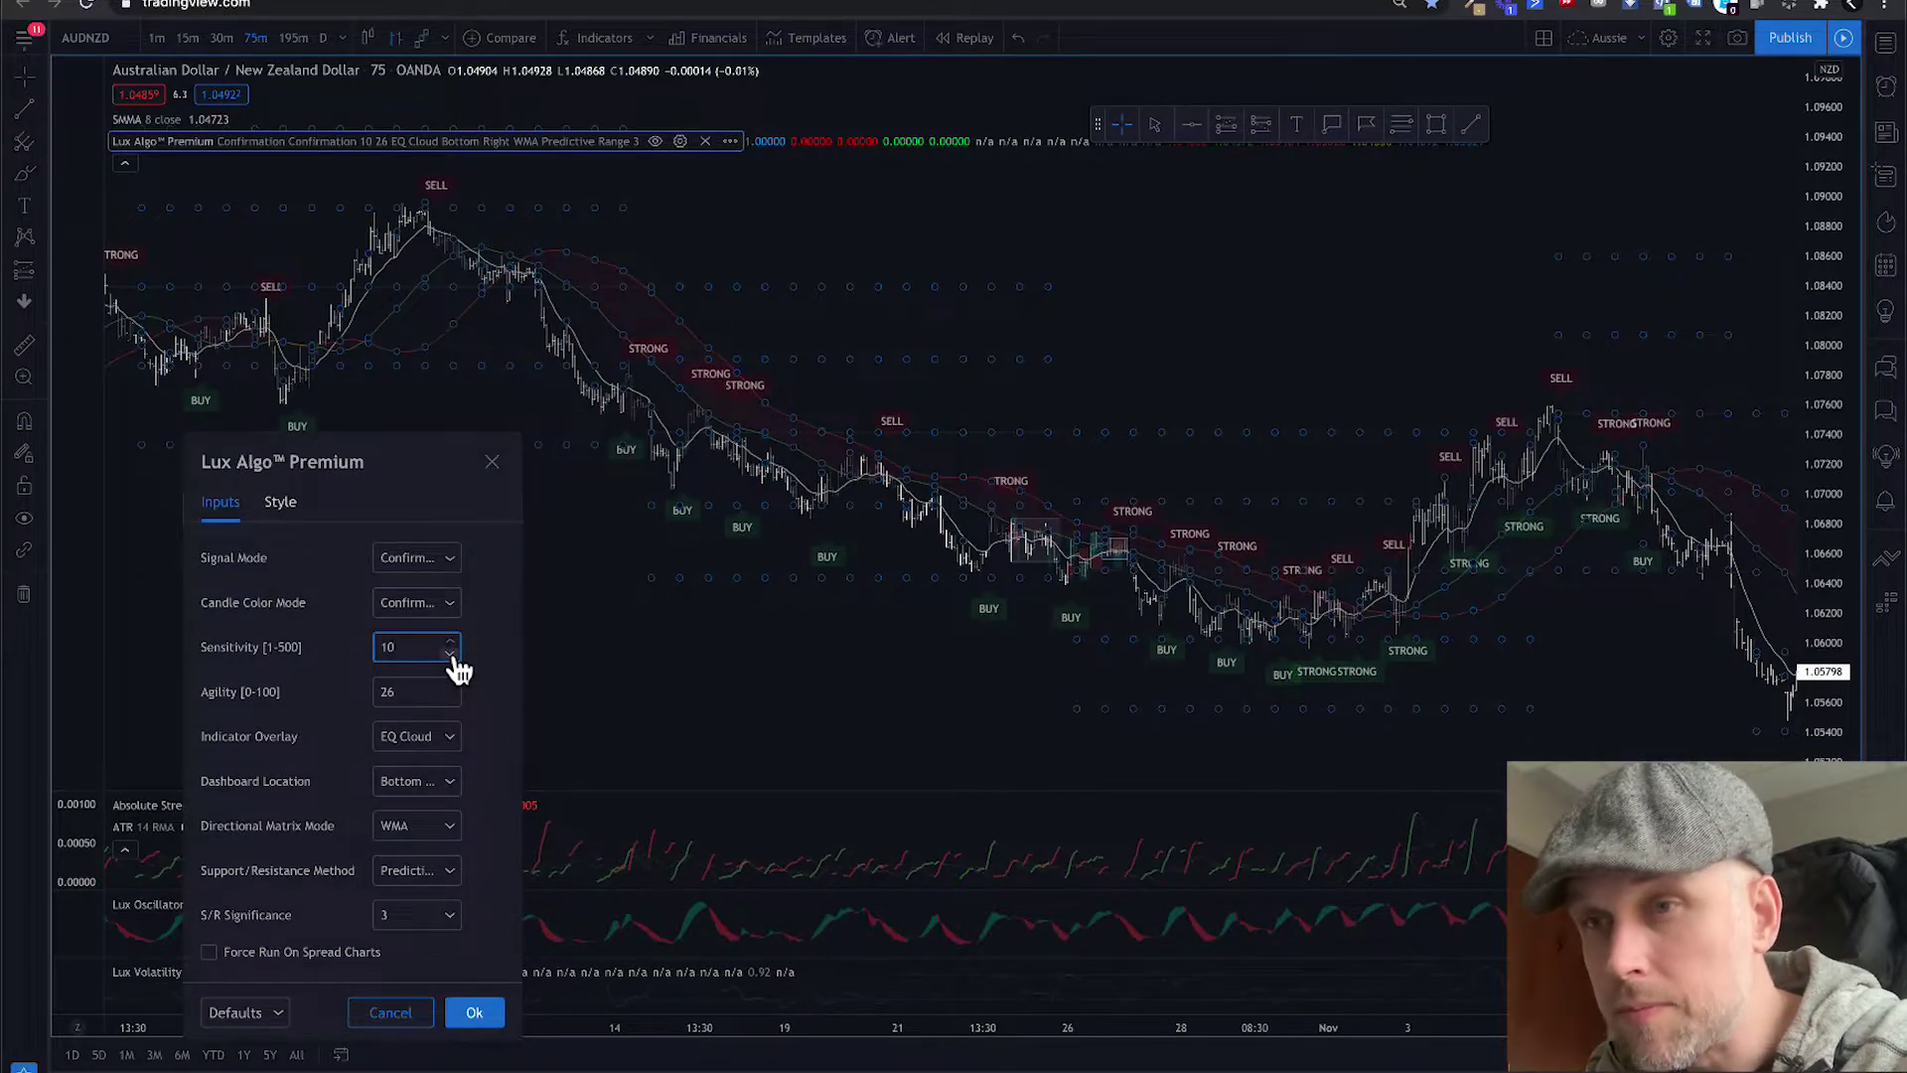
pyautogui.click(452, 655)
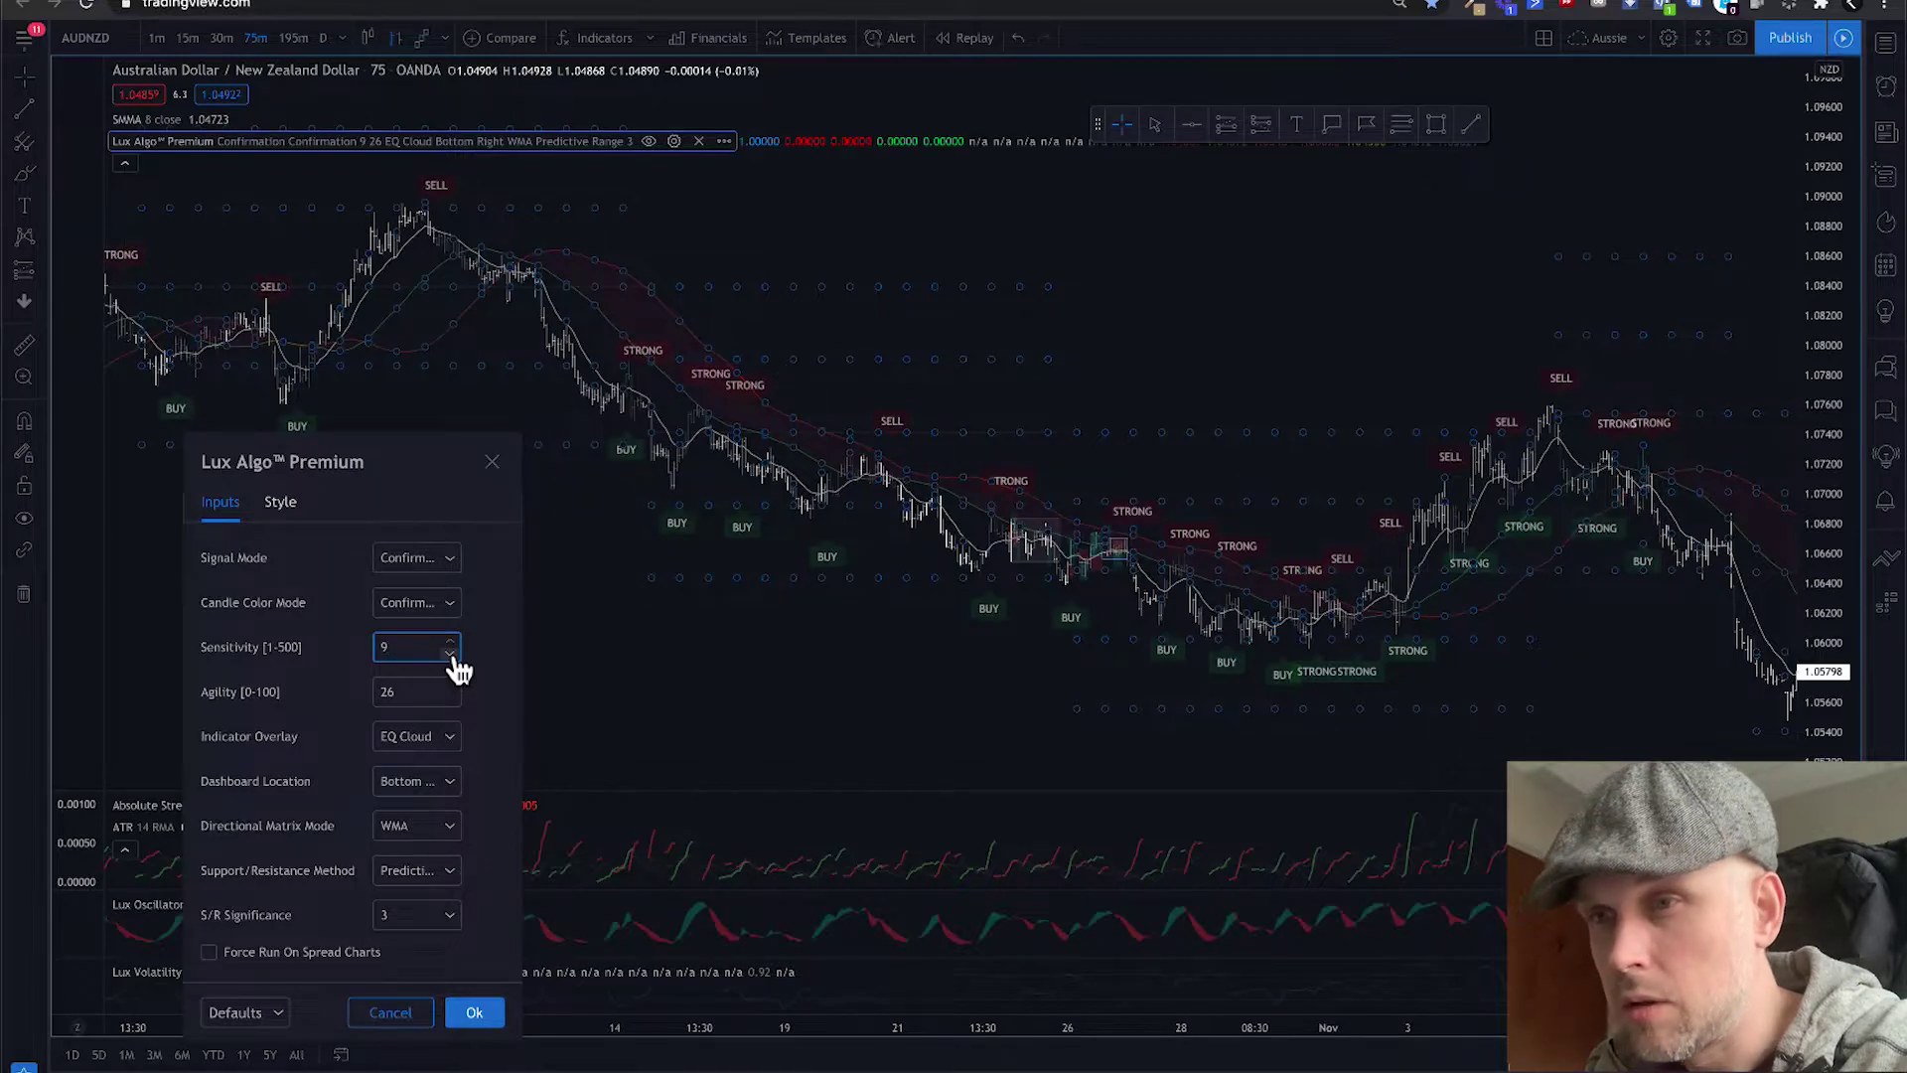
pyautogui.click(452, 655)
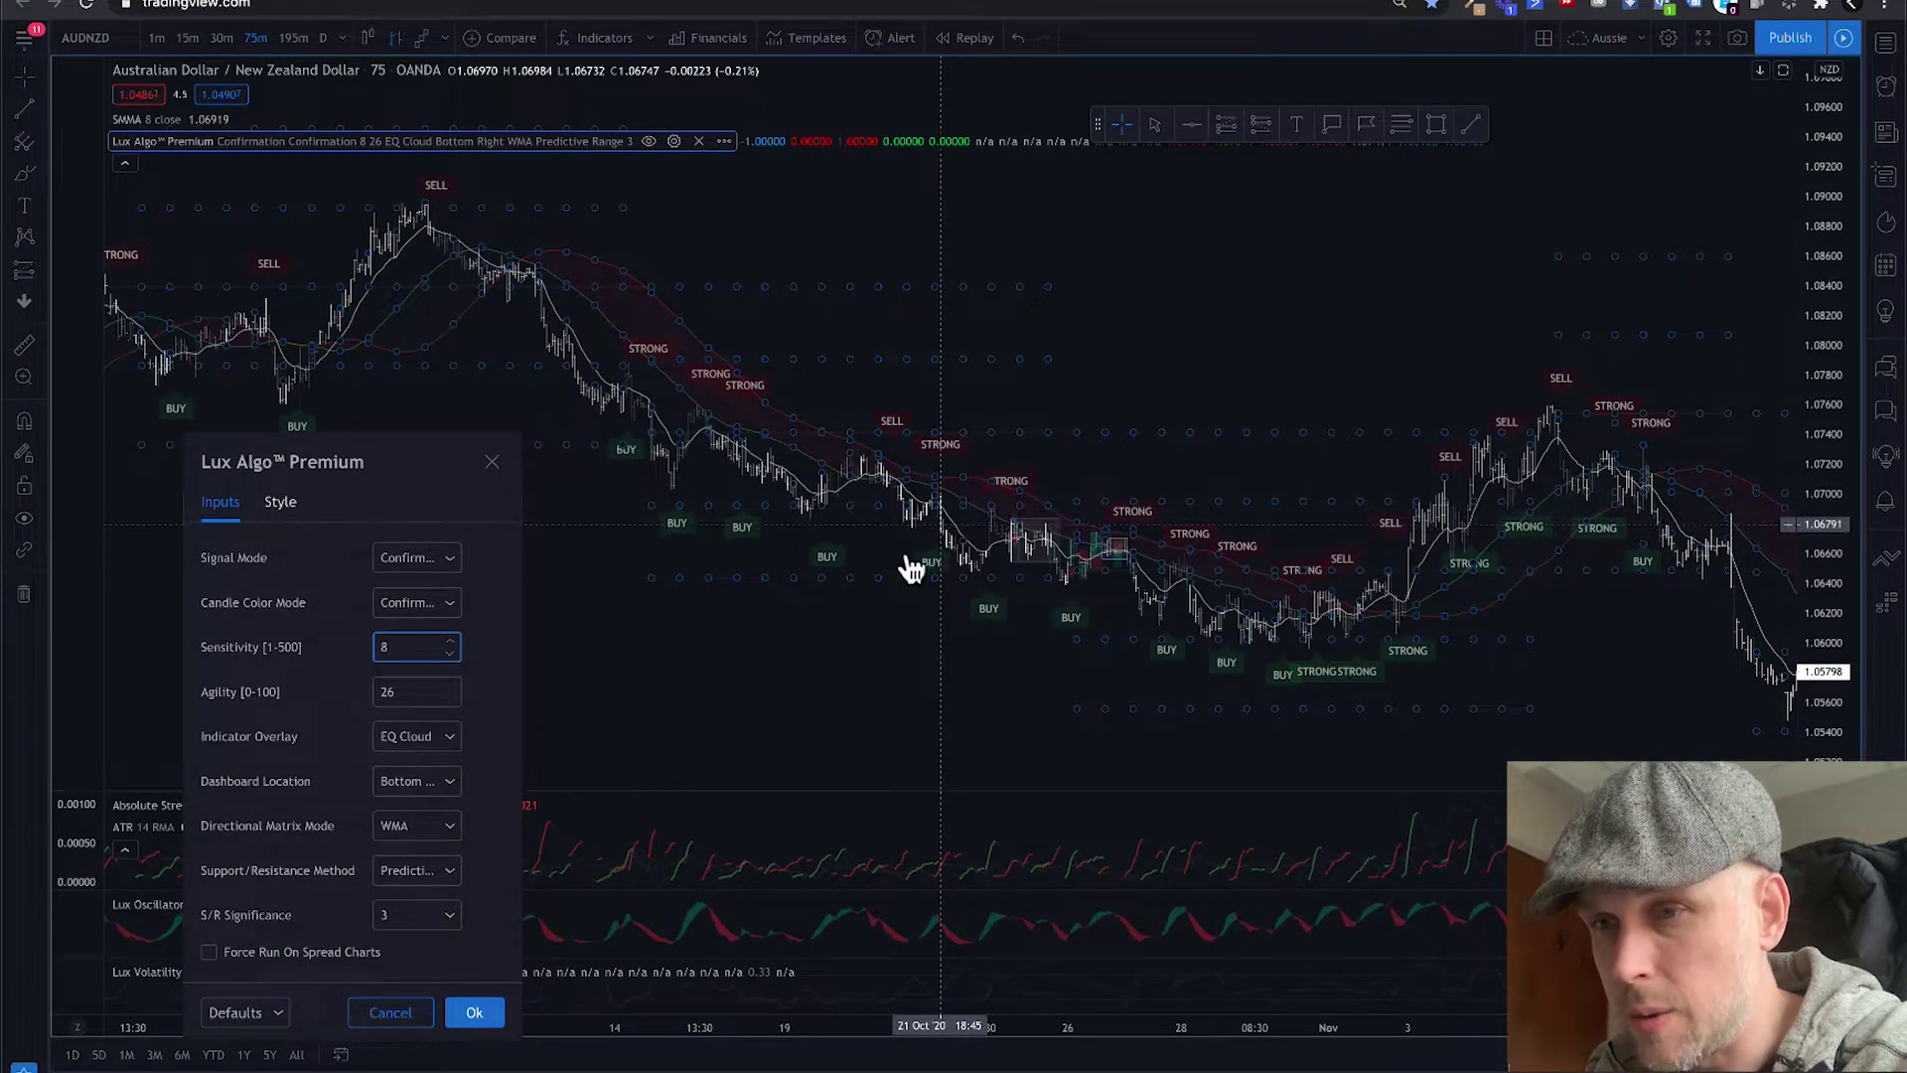
# Compare Sensitivity 6, 7 and 8, settle on 7, and lower Agility to 25.
pyautogui.click(450, 652)
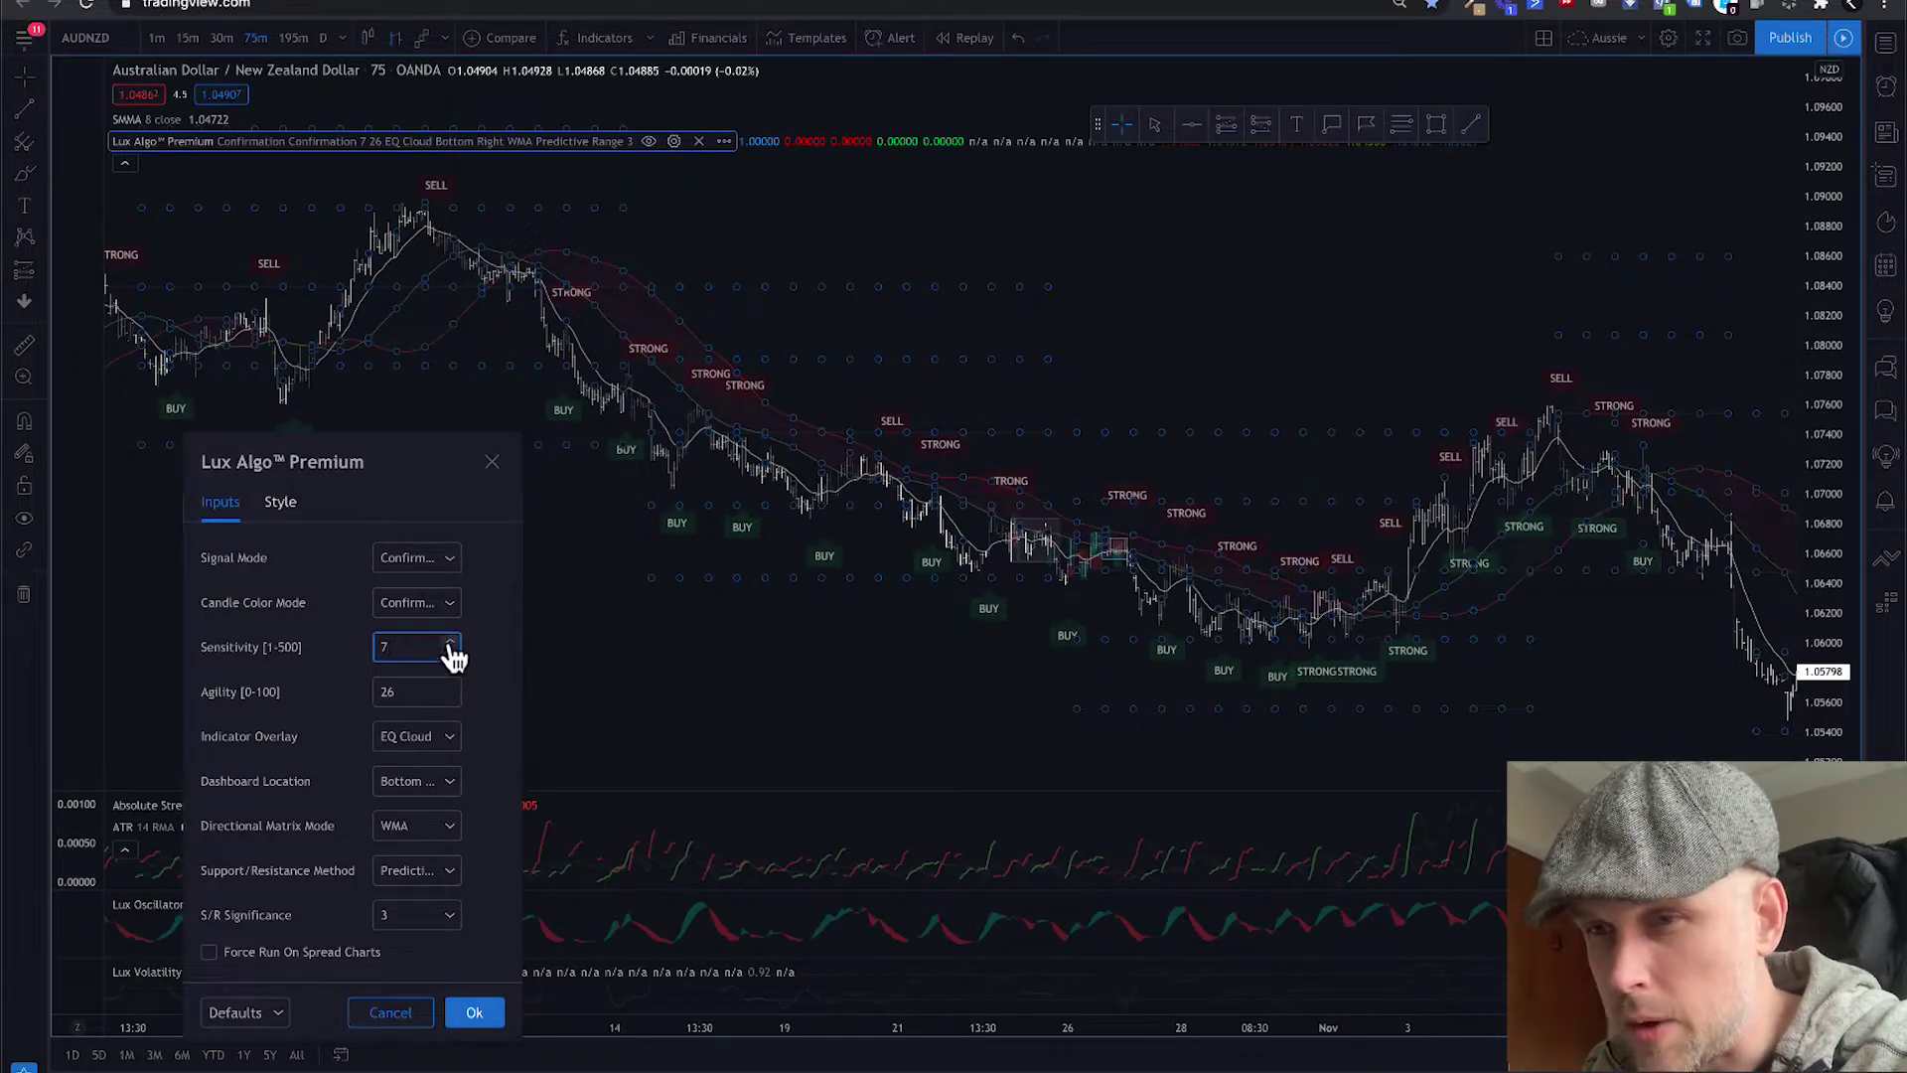
pyautogui.click(450, 643)
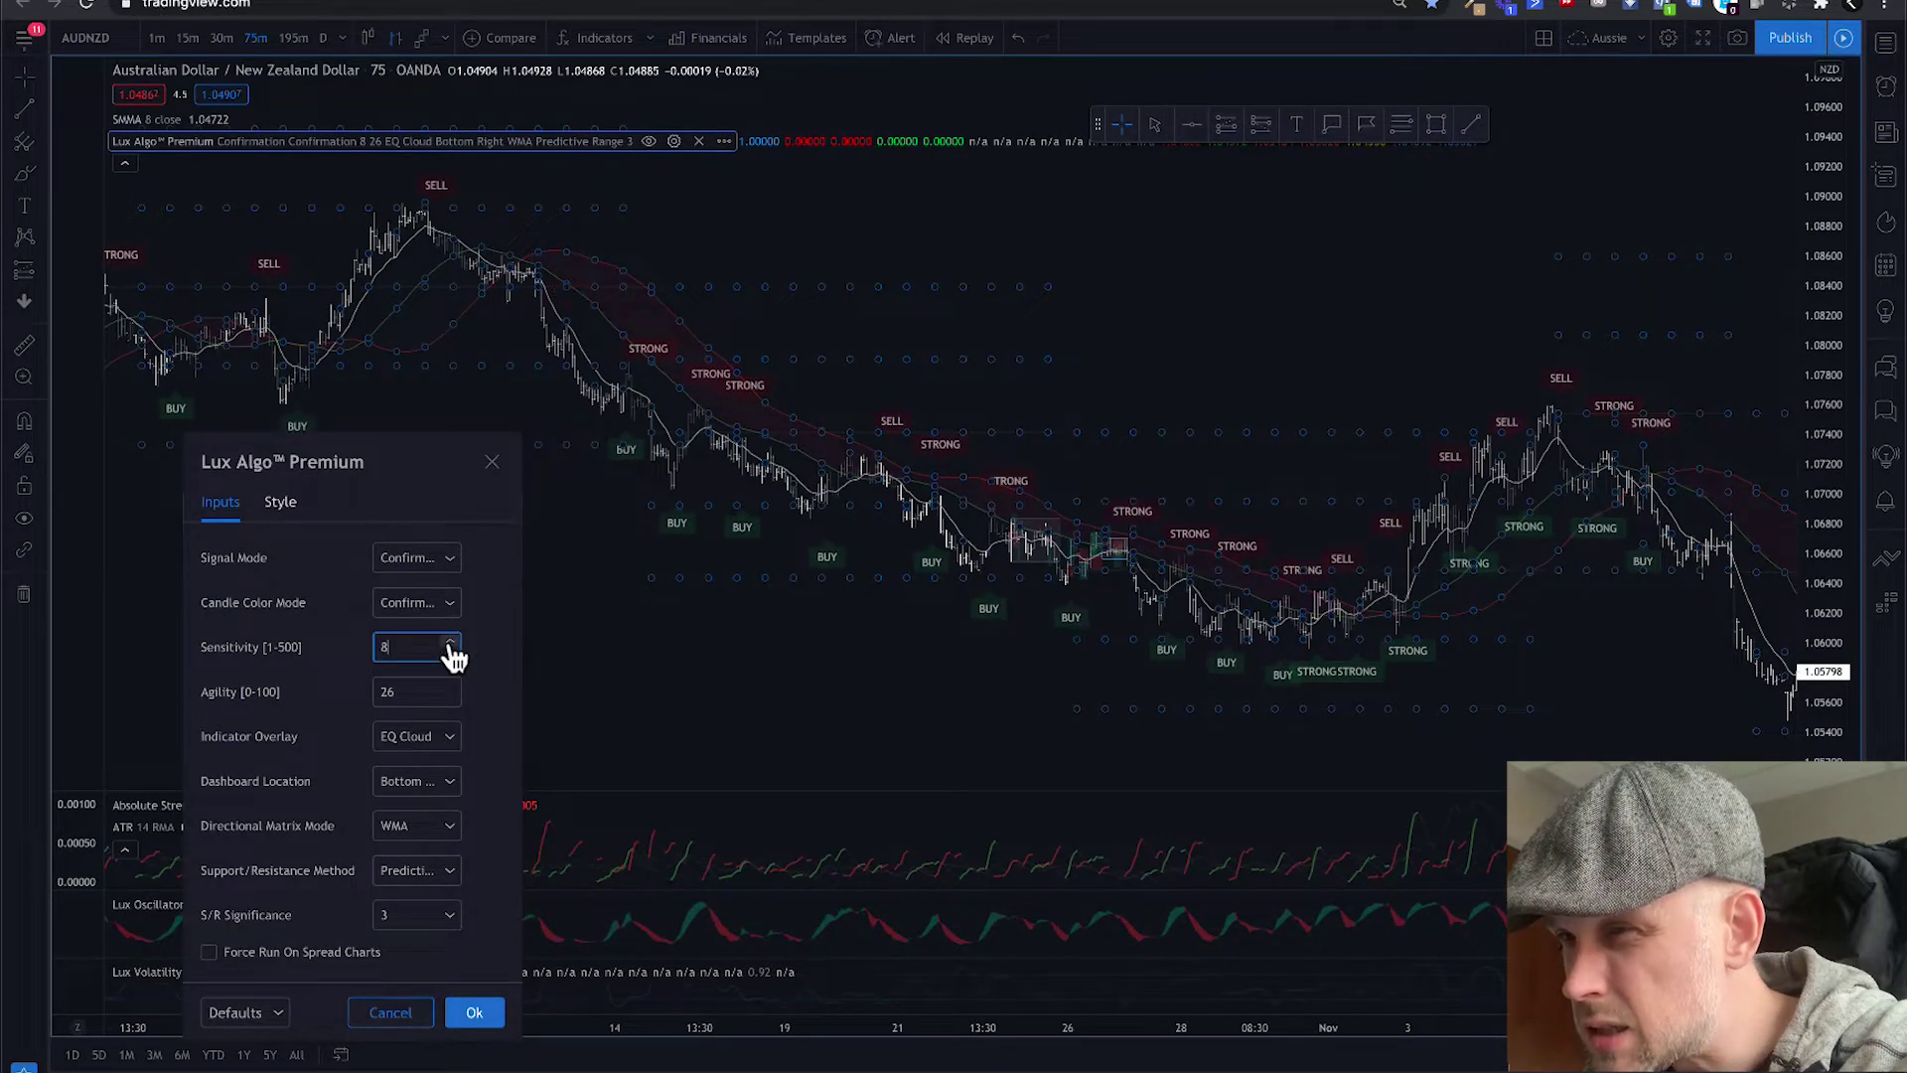
pyautogui.click(451, 657)
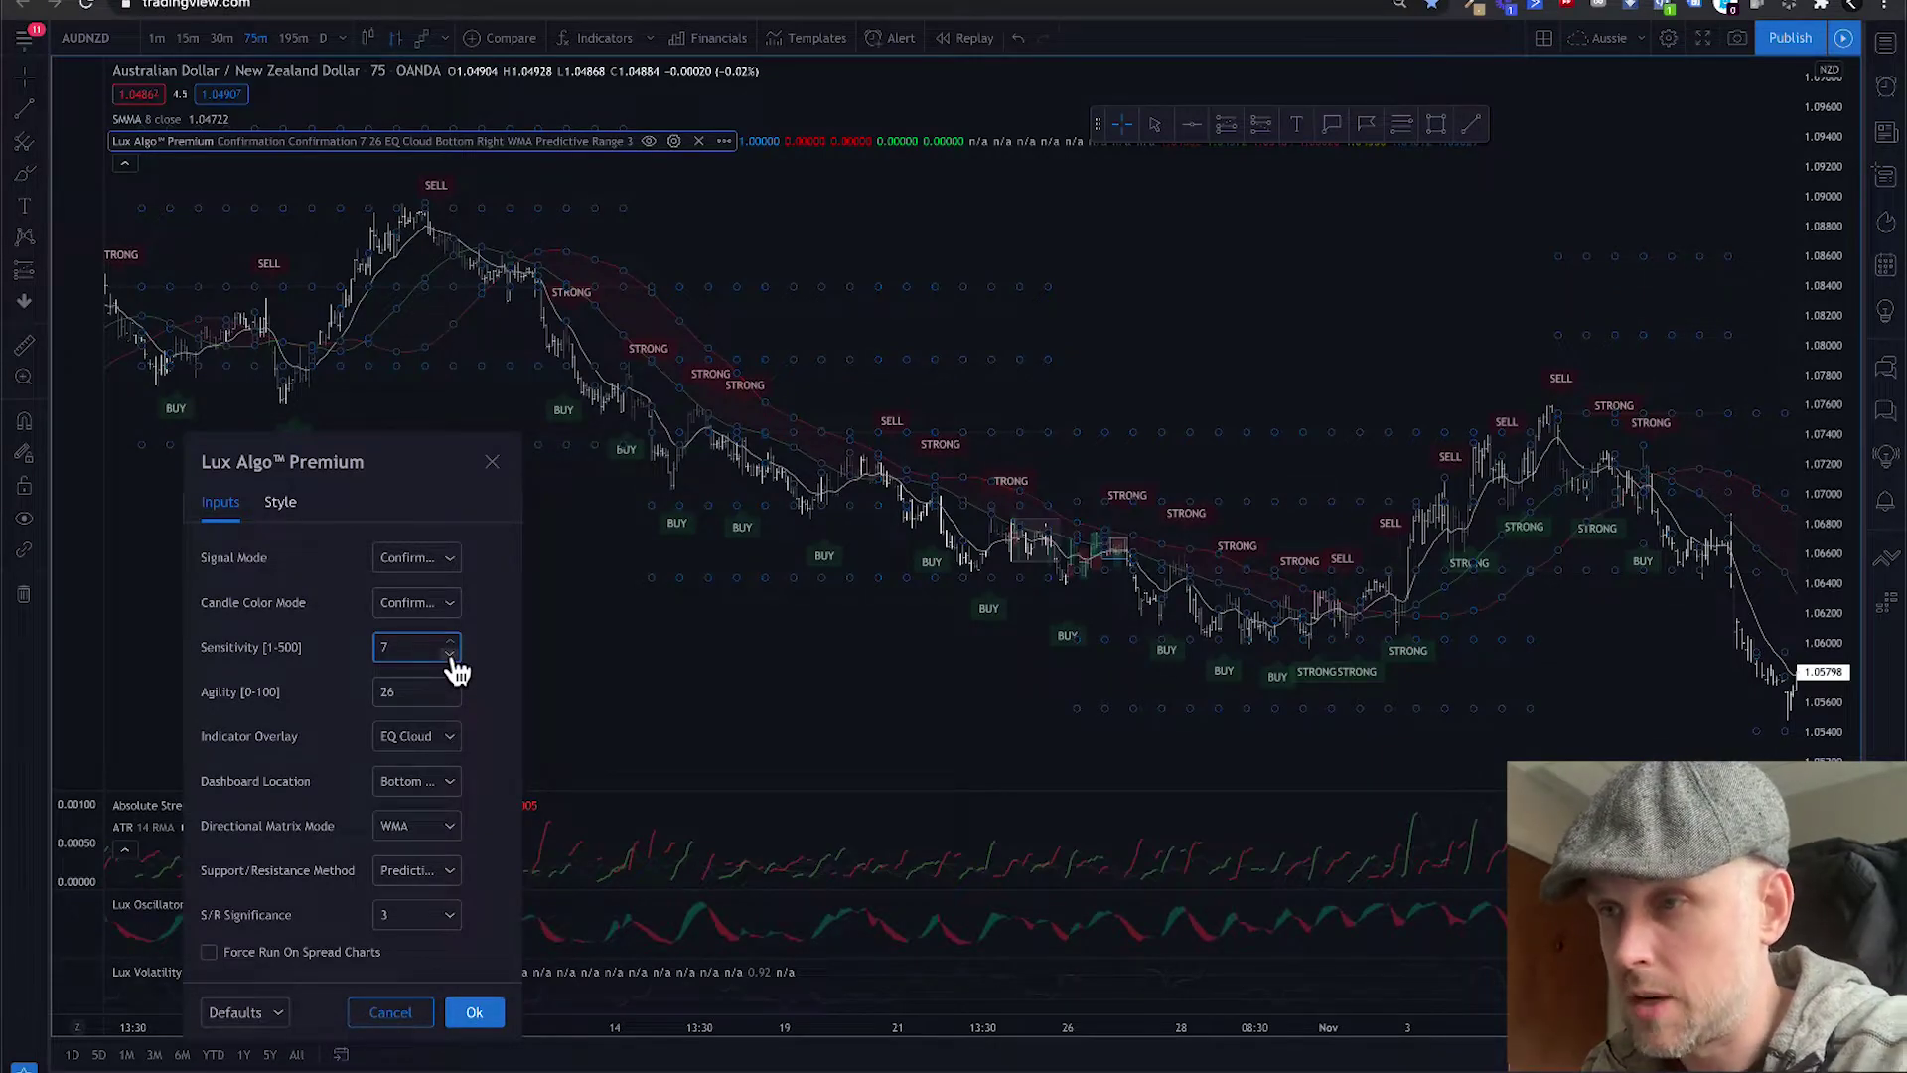
pyautogui.click(452, 657)
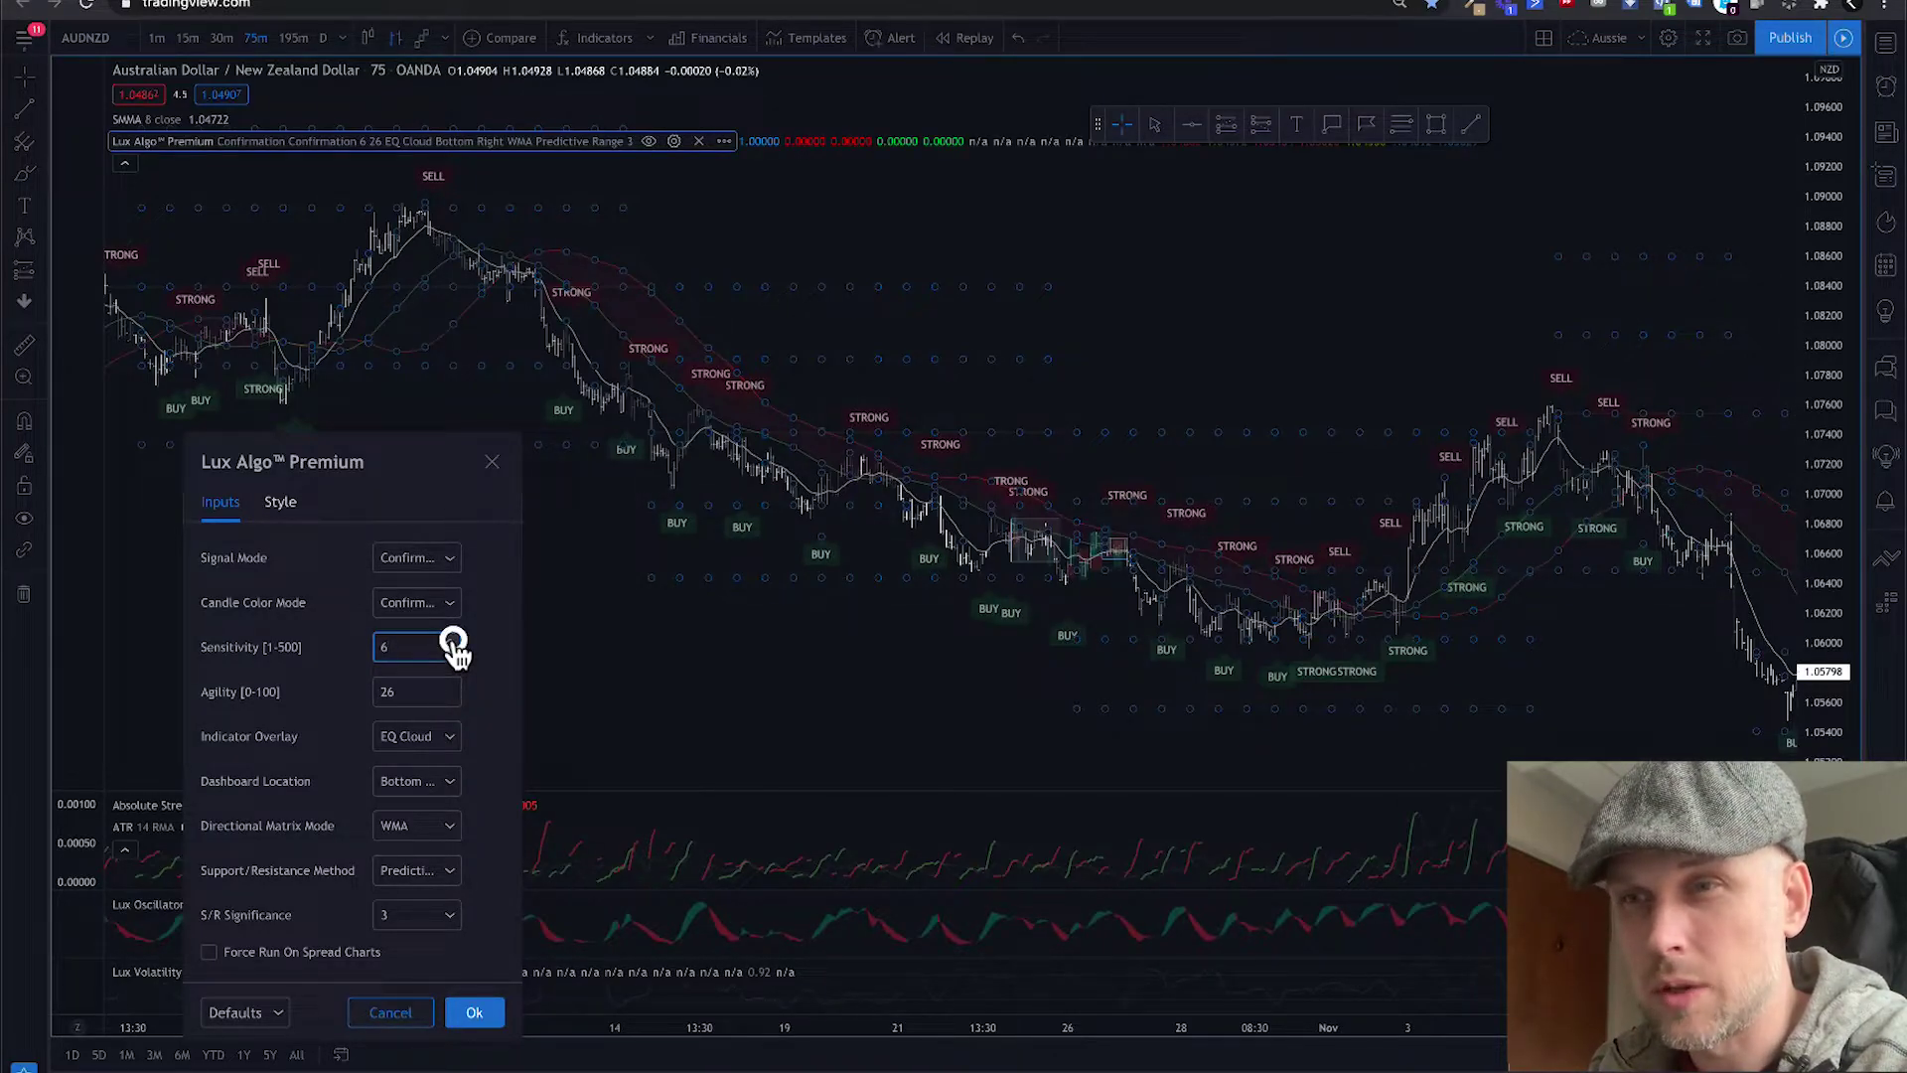
pyautogui.click(452, 642)
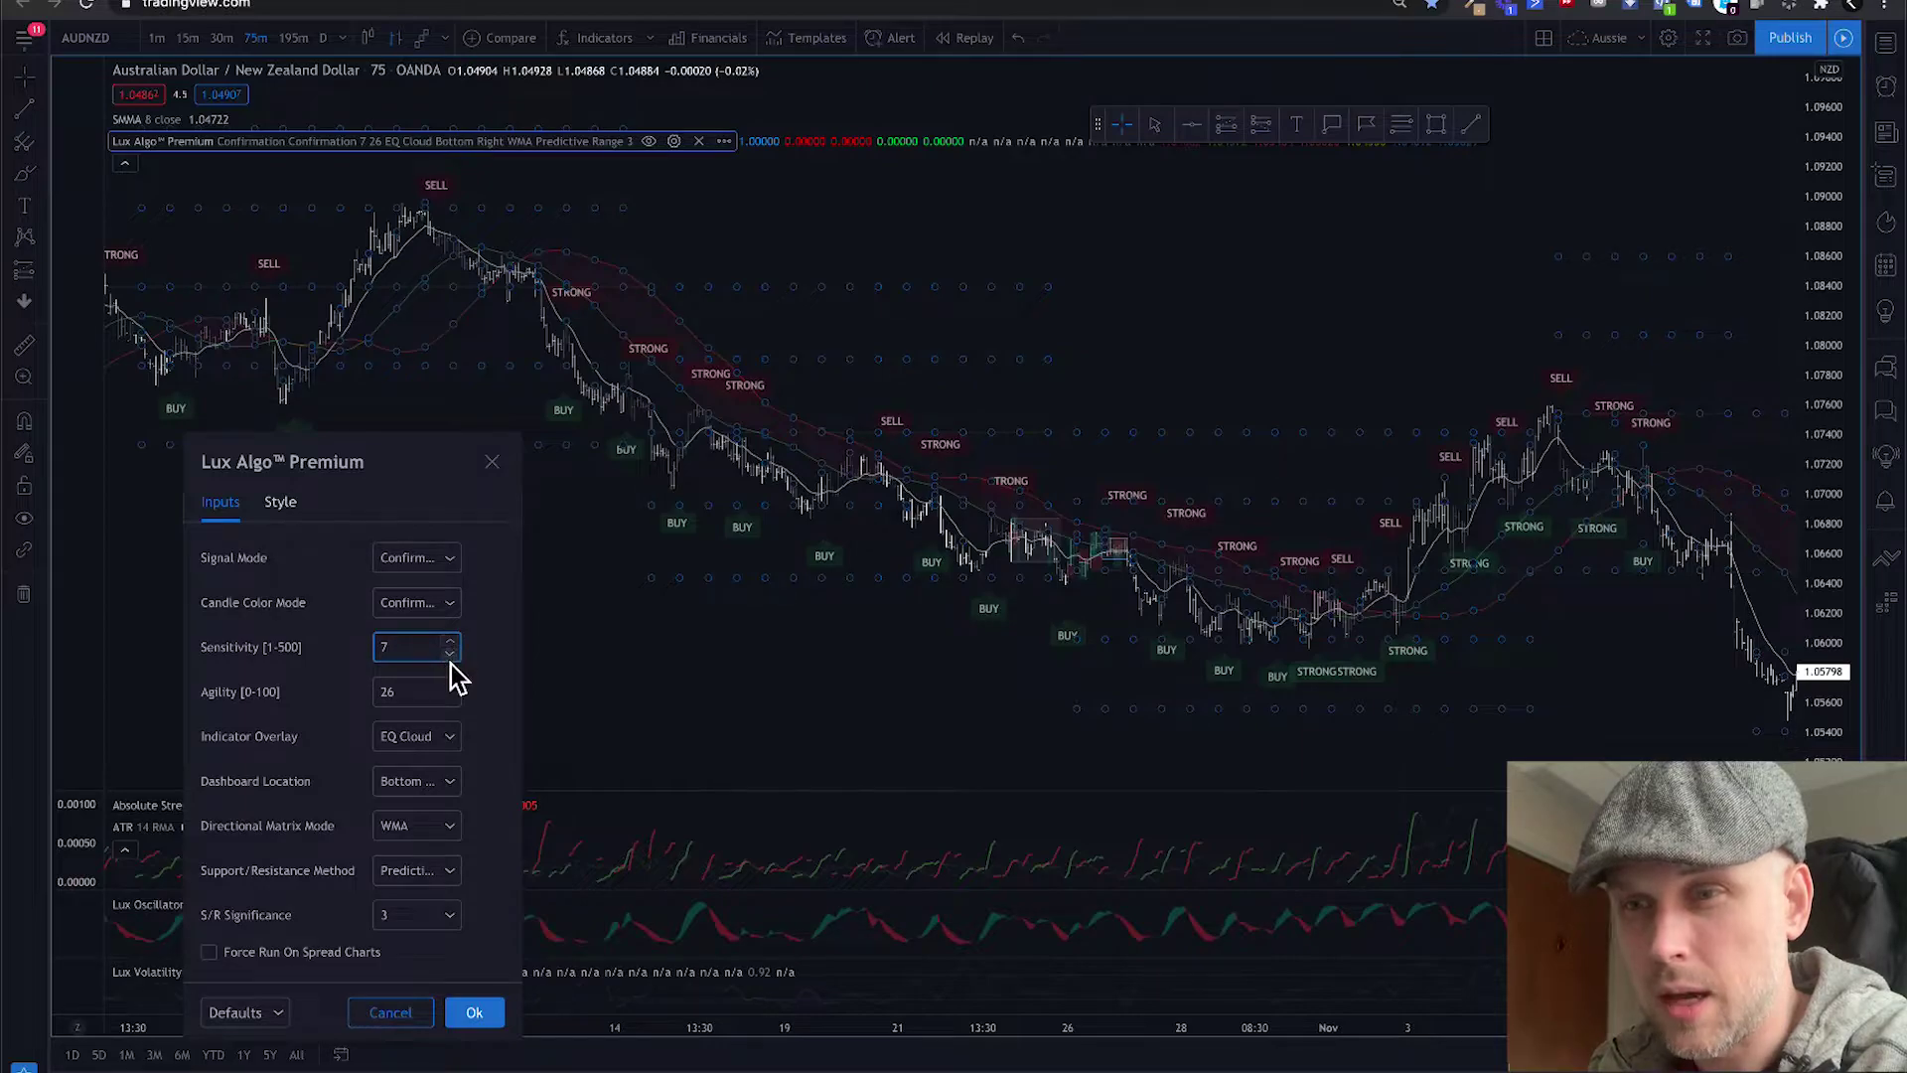
pyautogui.click(450, 698)
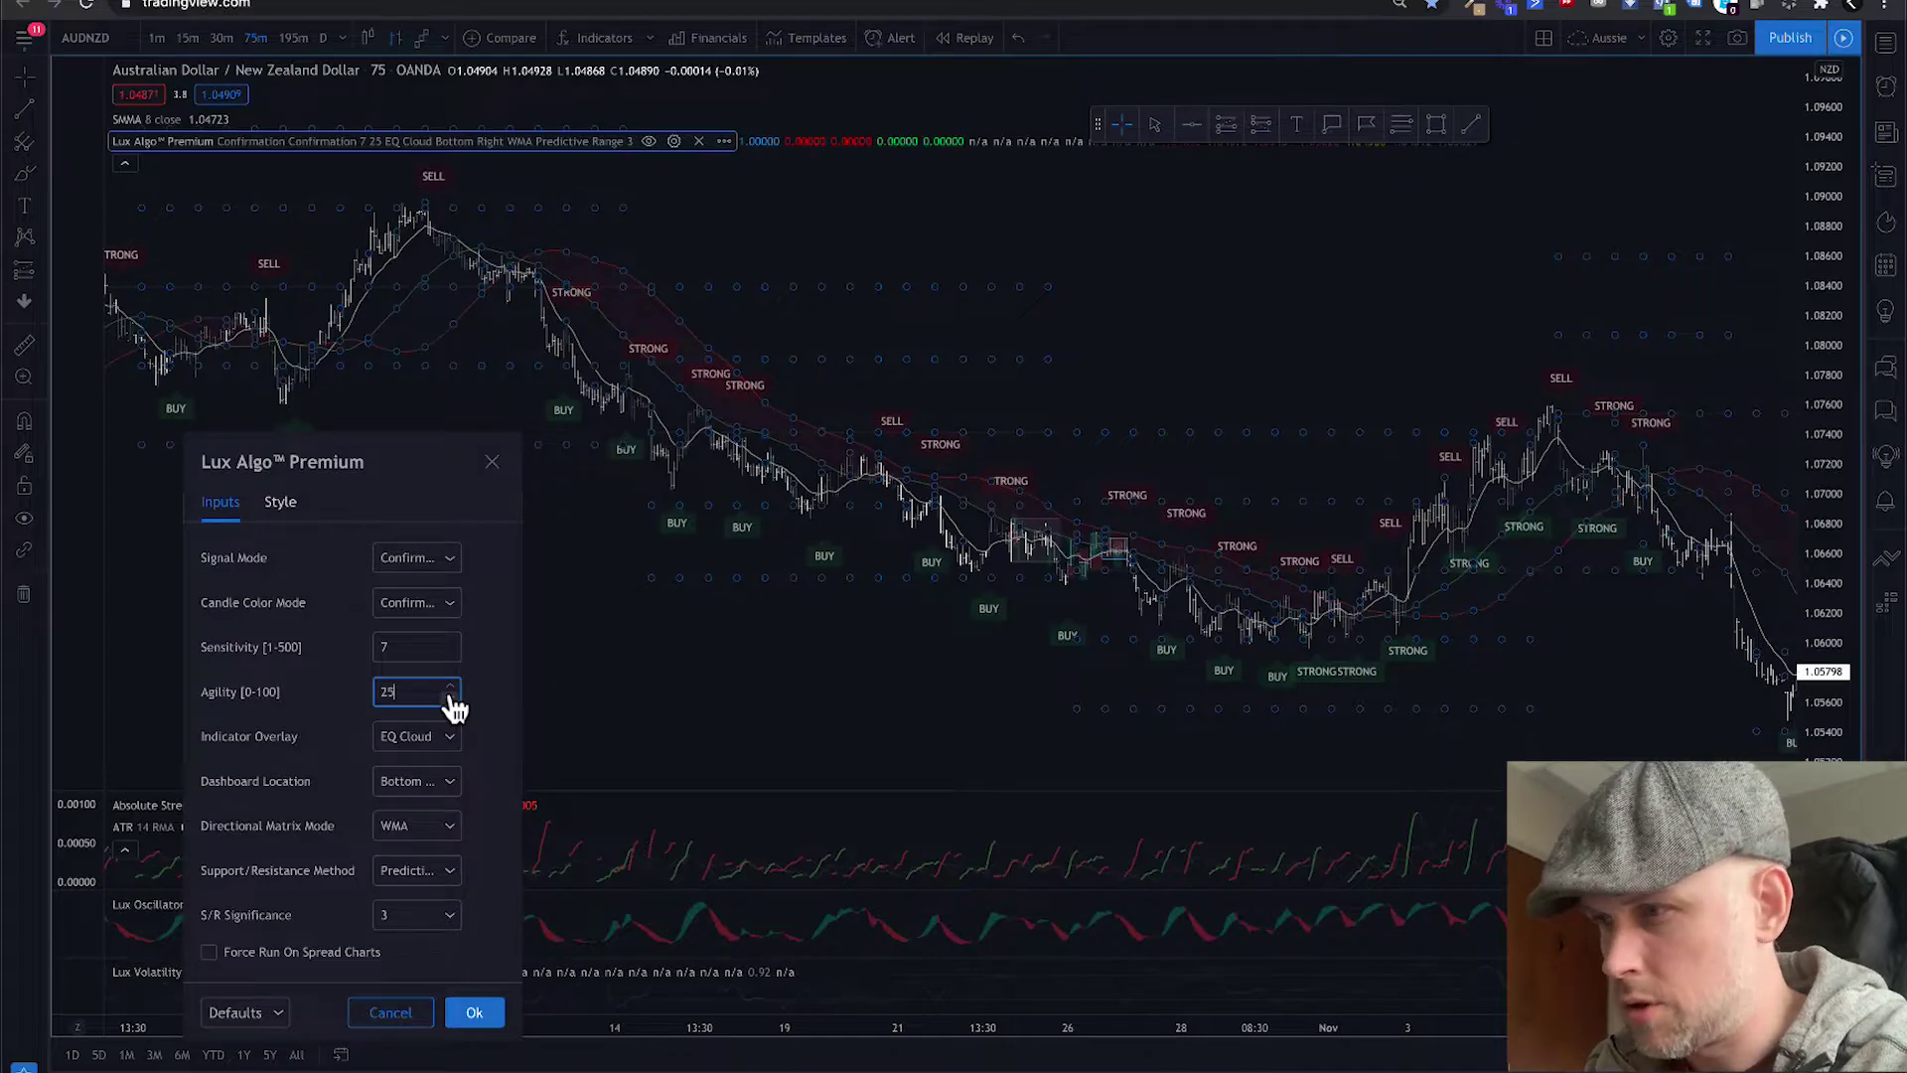
# Step Lux Algo Agility down from 25 to 22, comparing 24 and 23 along the way.
pyautogui.click(452, 702)
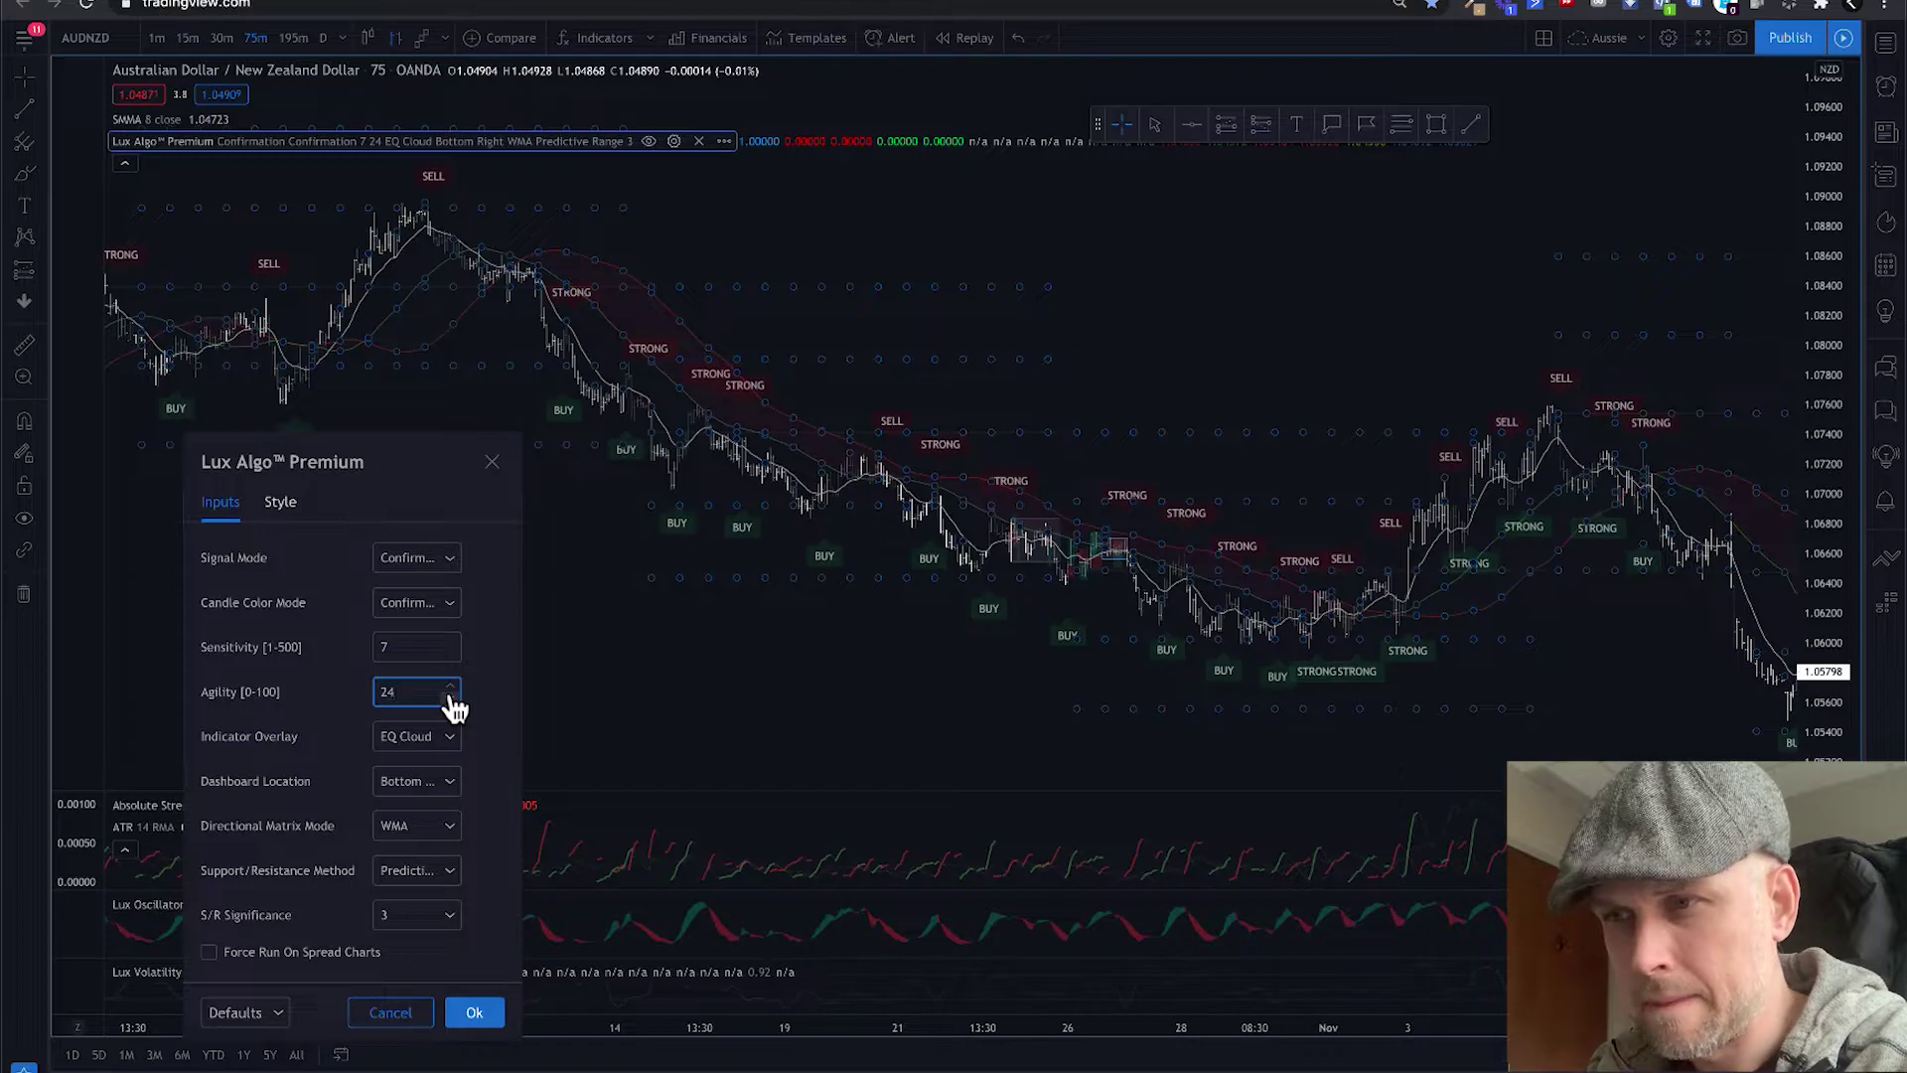
pyautogui.click(450, 686)
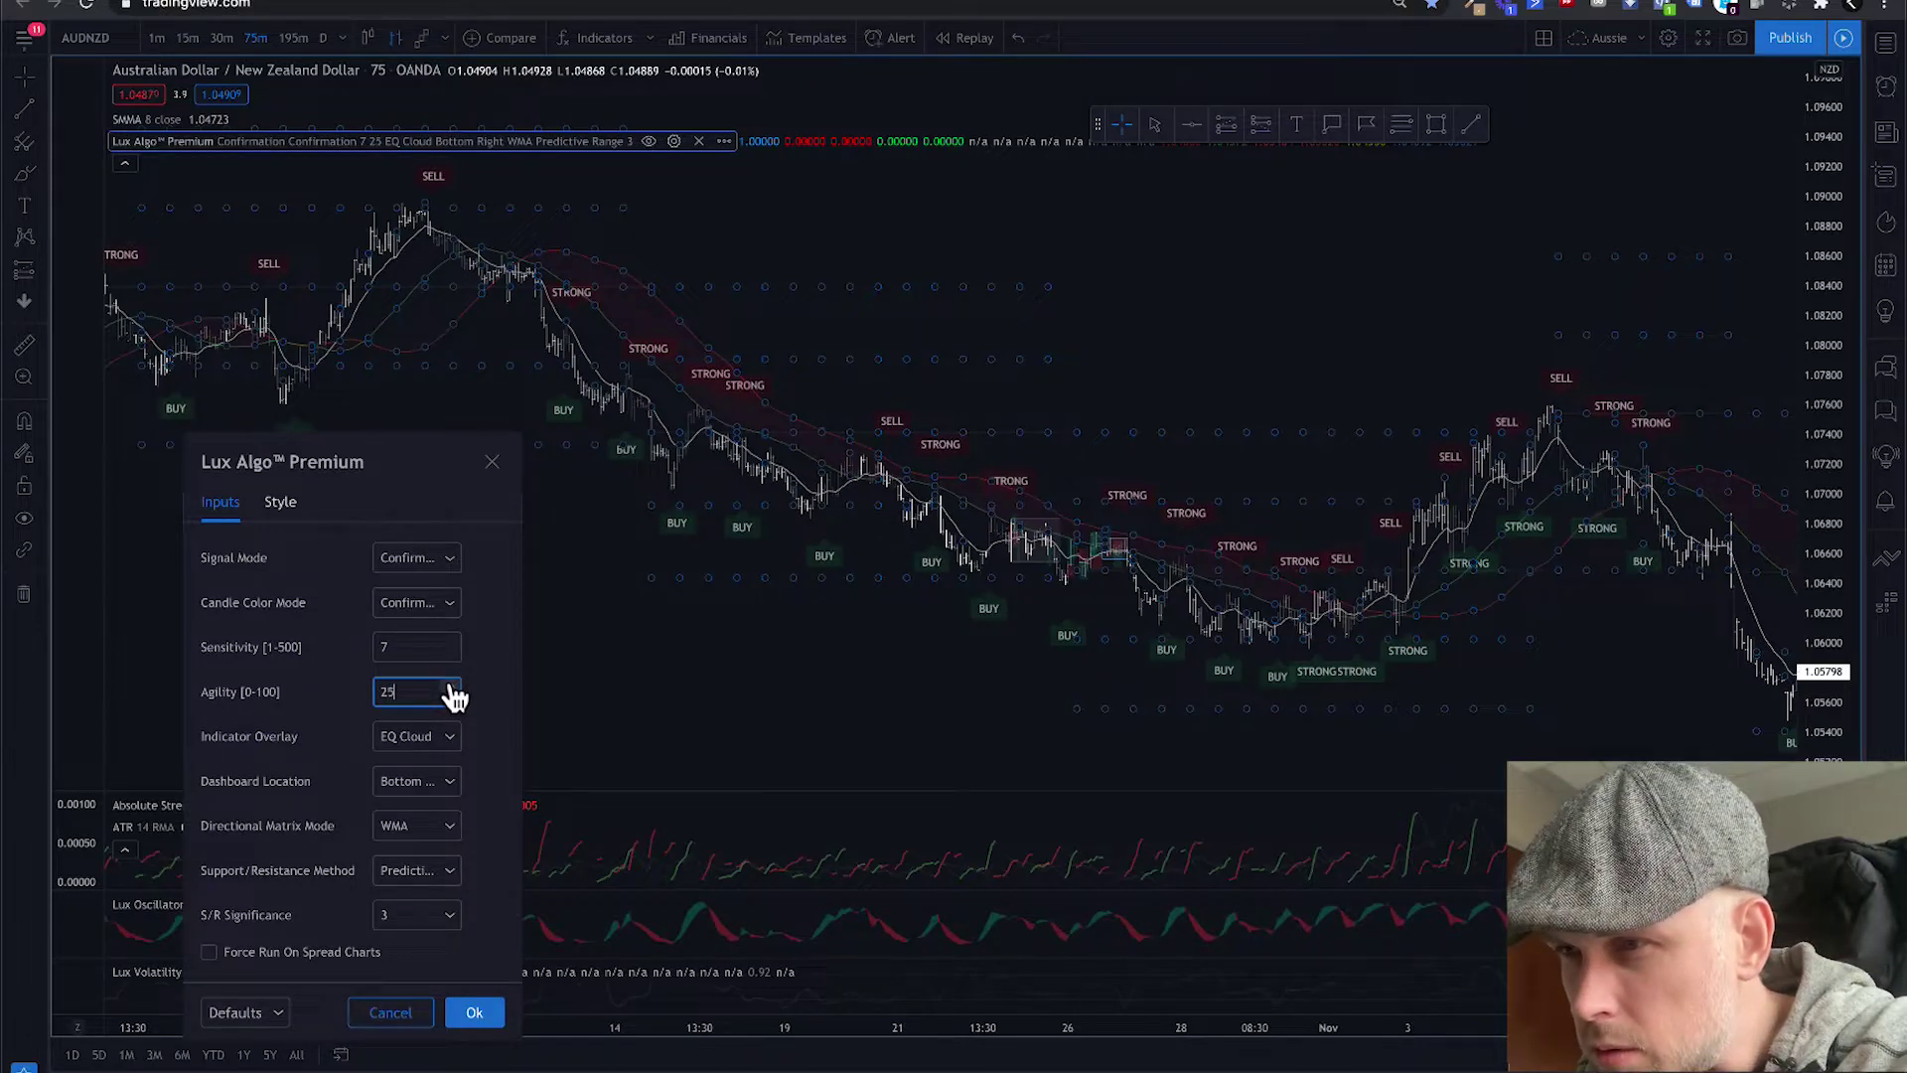
pyautogui.click(451, 700)
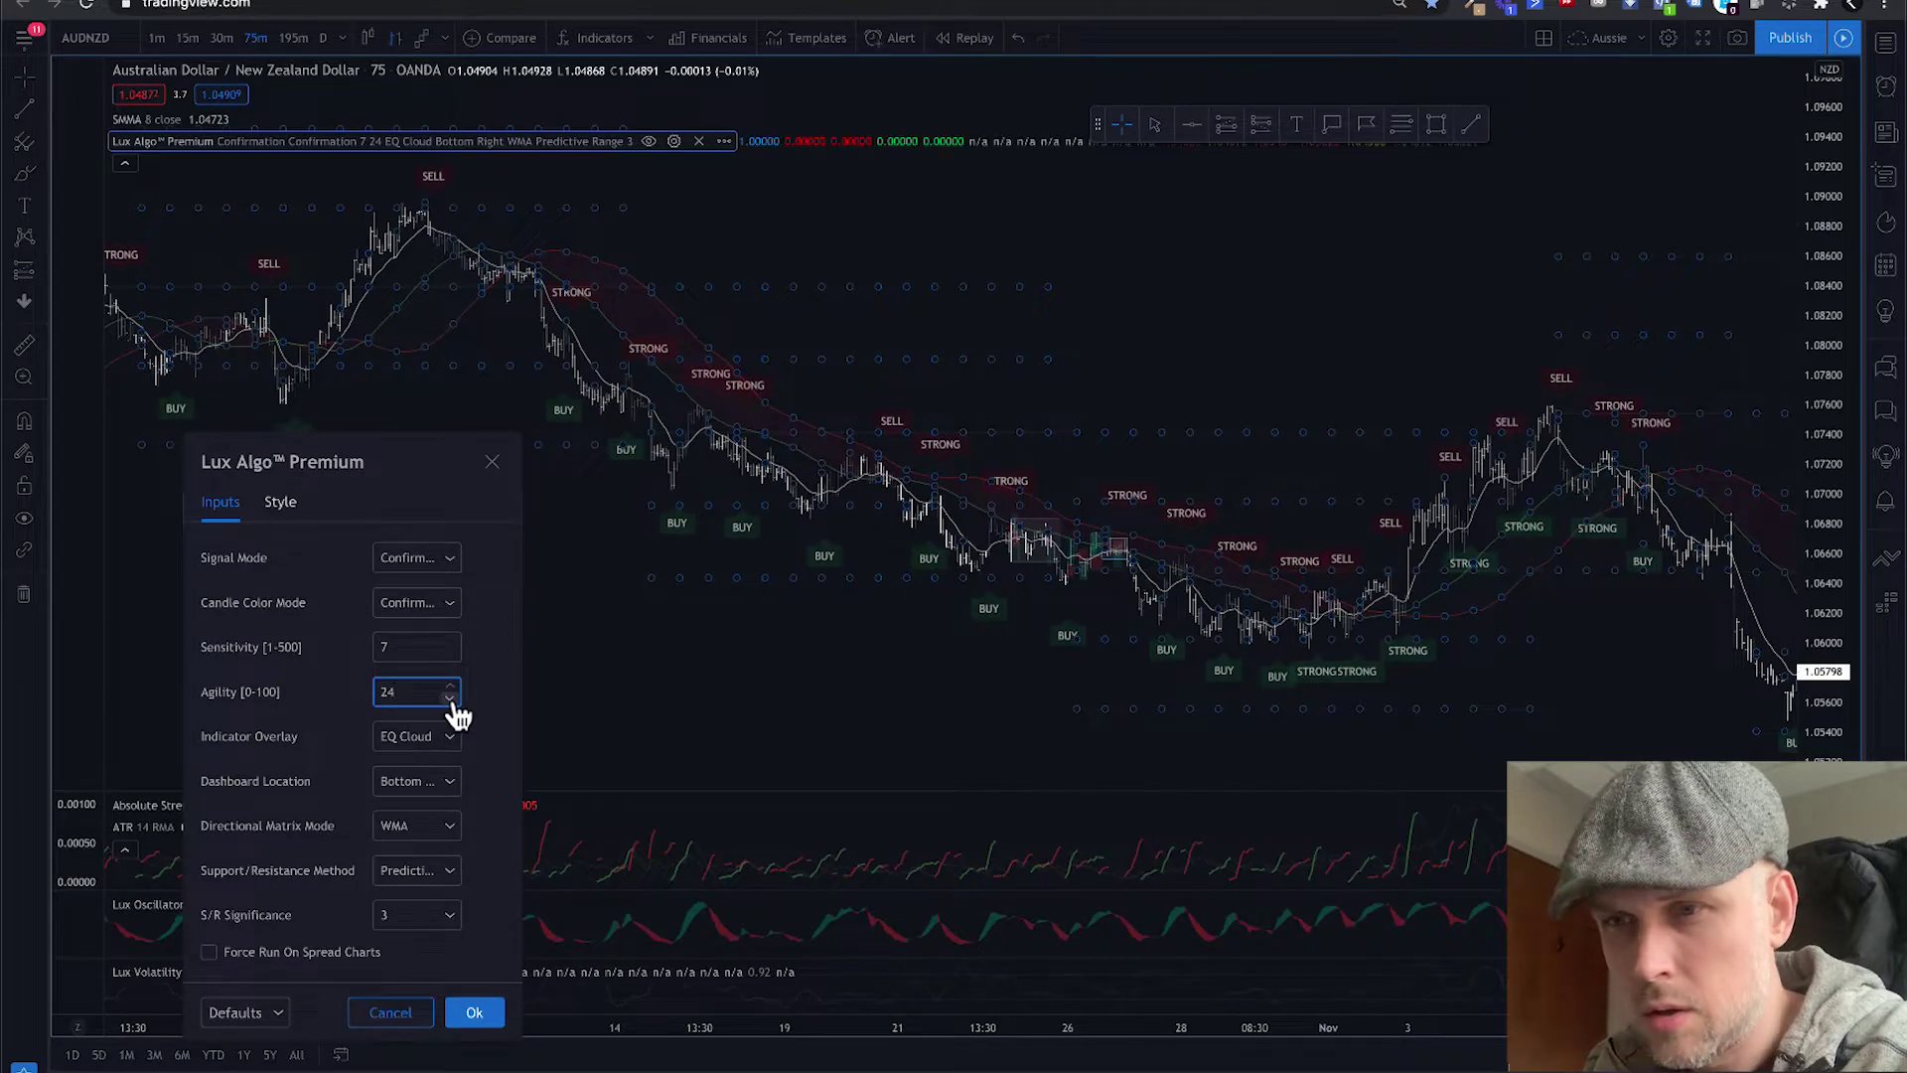
pyautogui.click(451, 699)
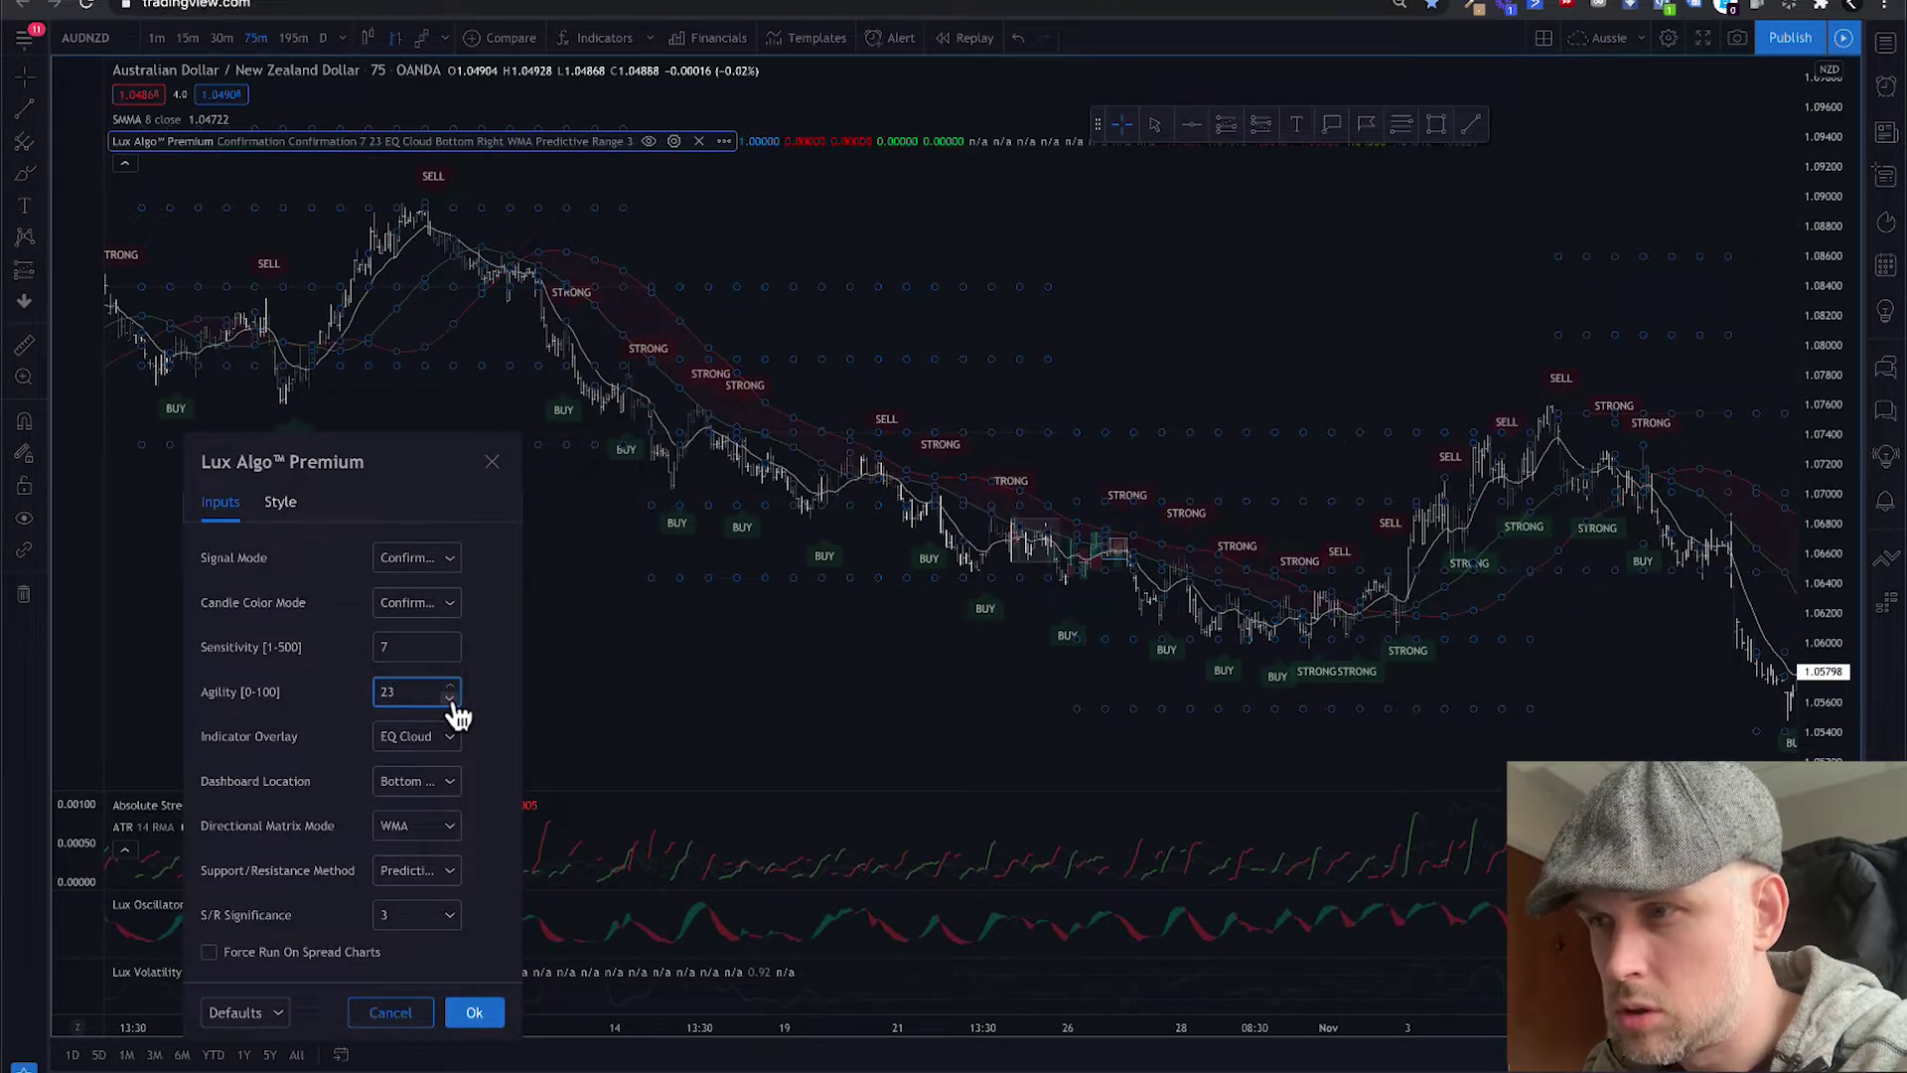
pyautogui.click(451, 700)
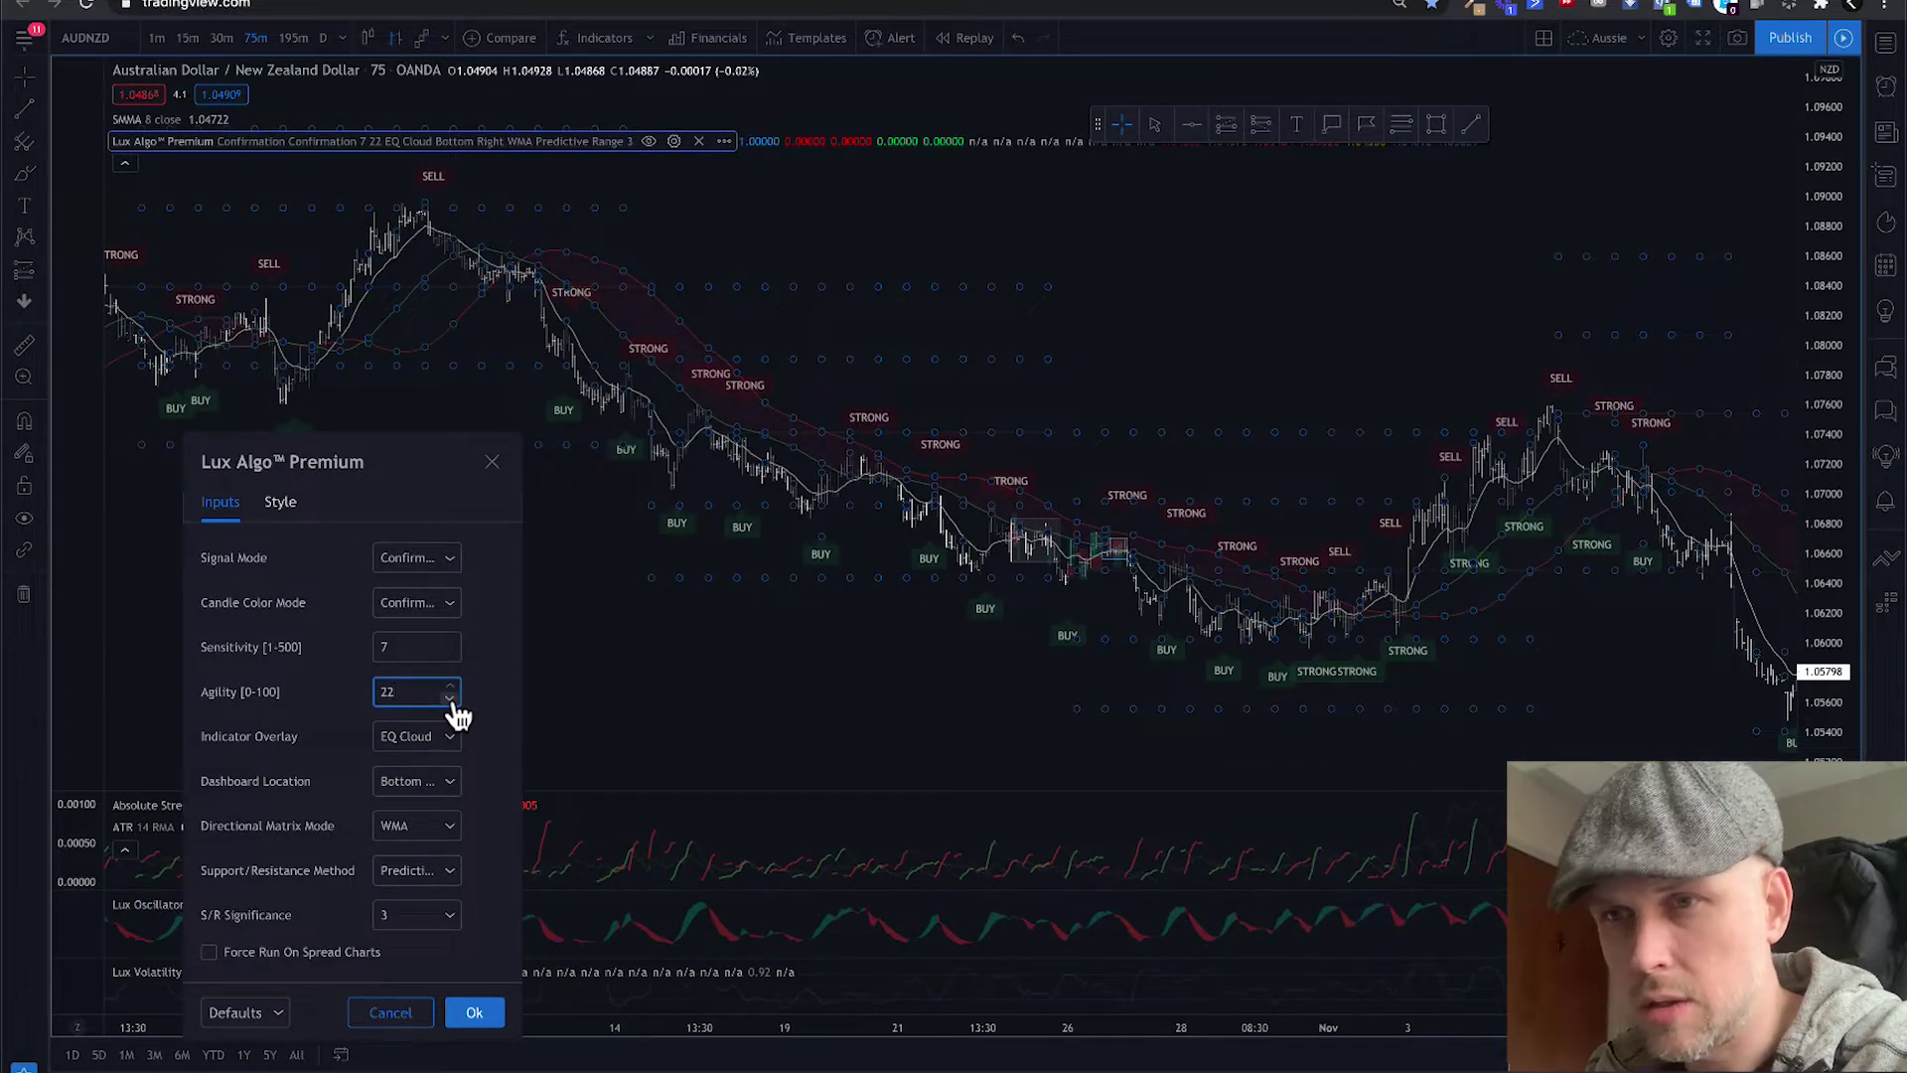
pyautogui.click(450, 684)
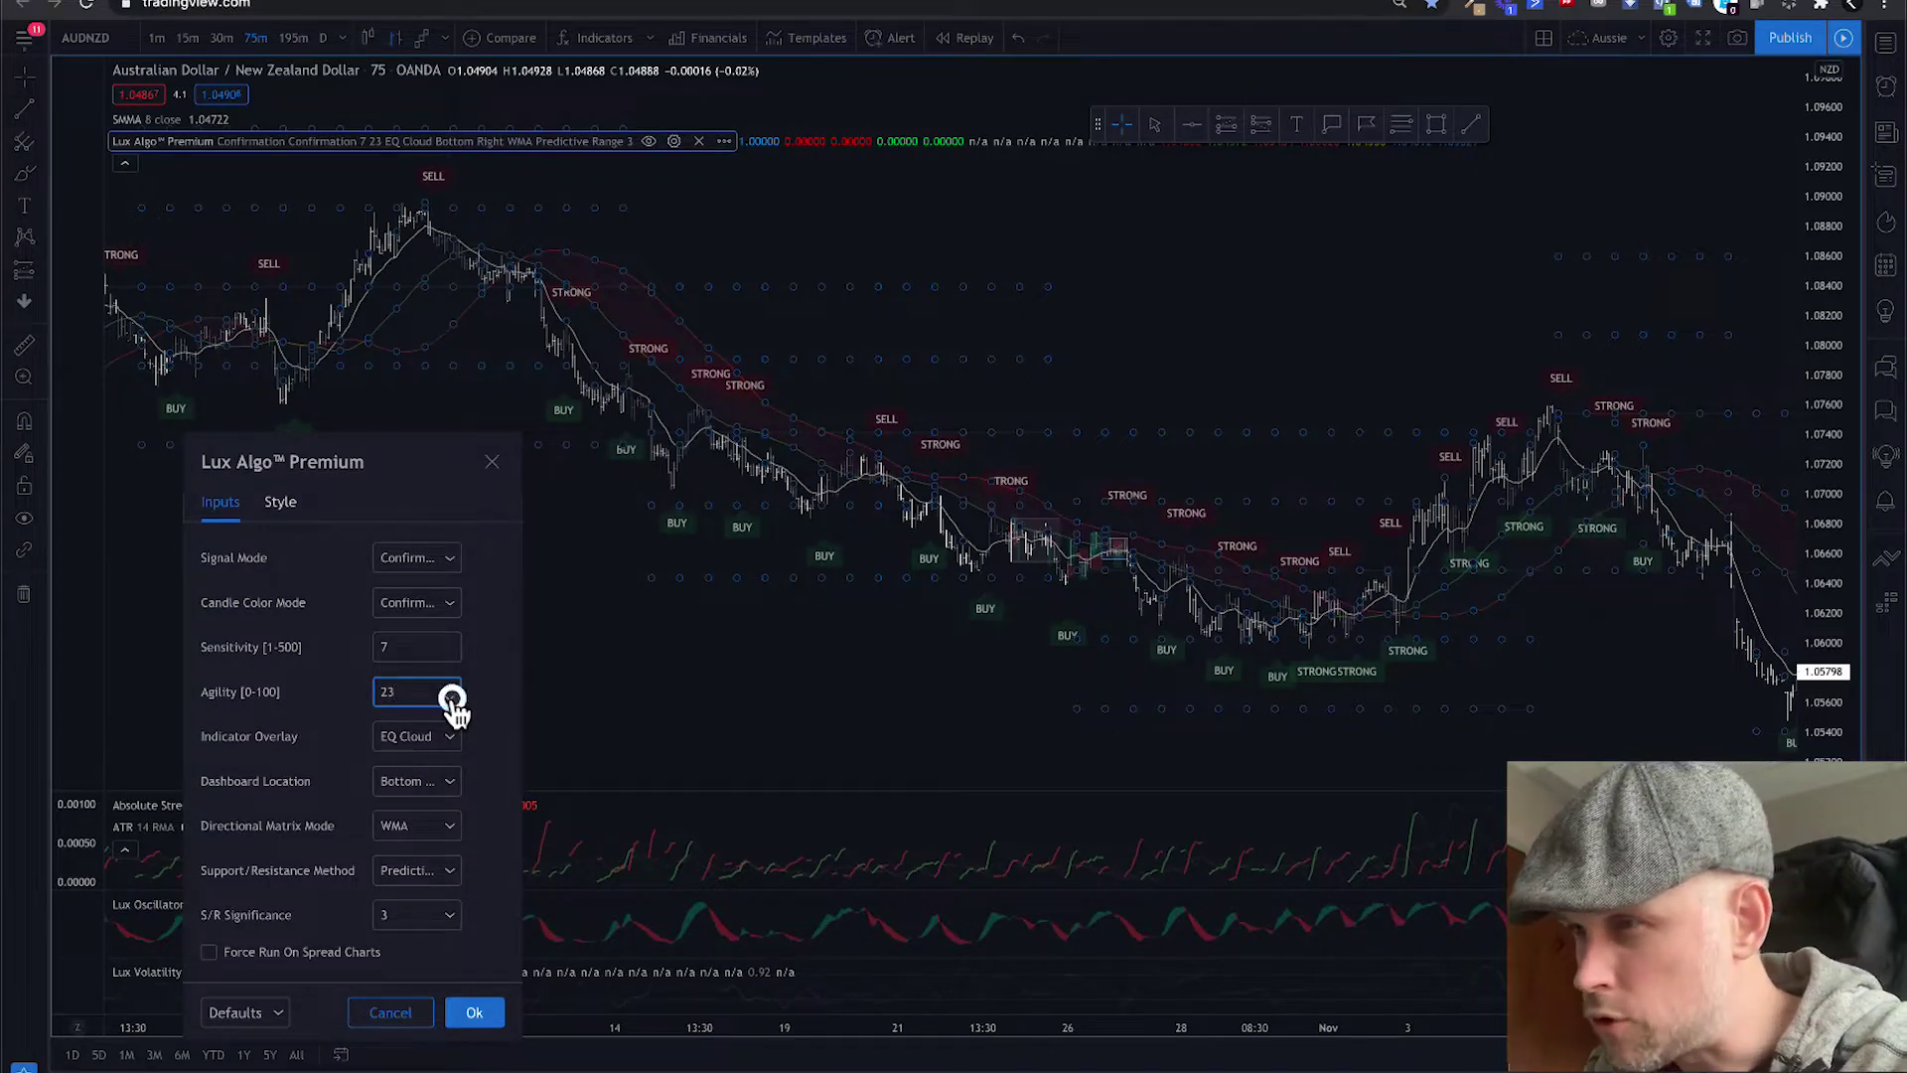
pyautogui.click(450, 698)
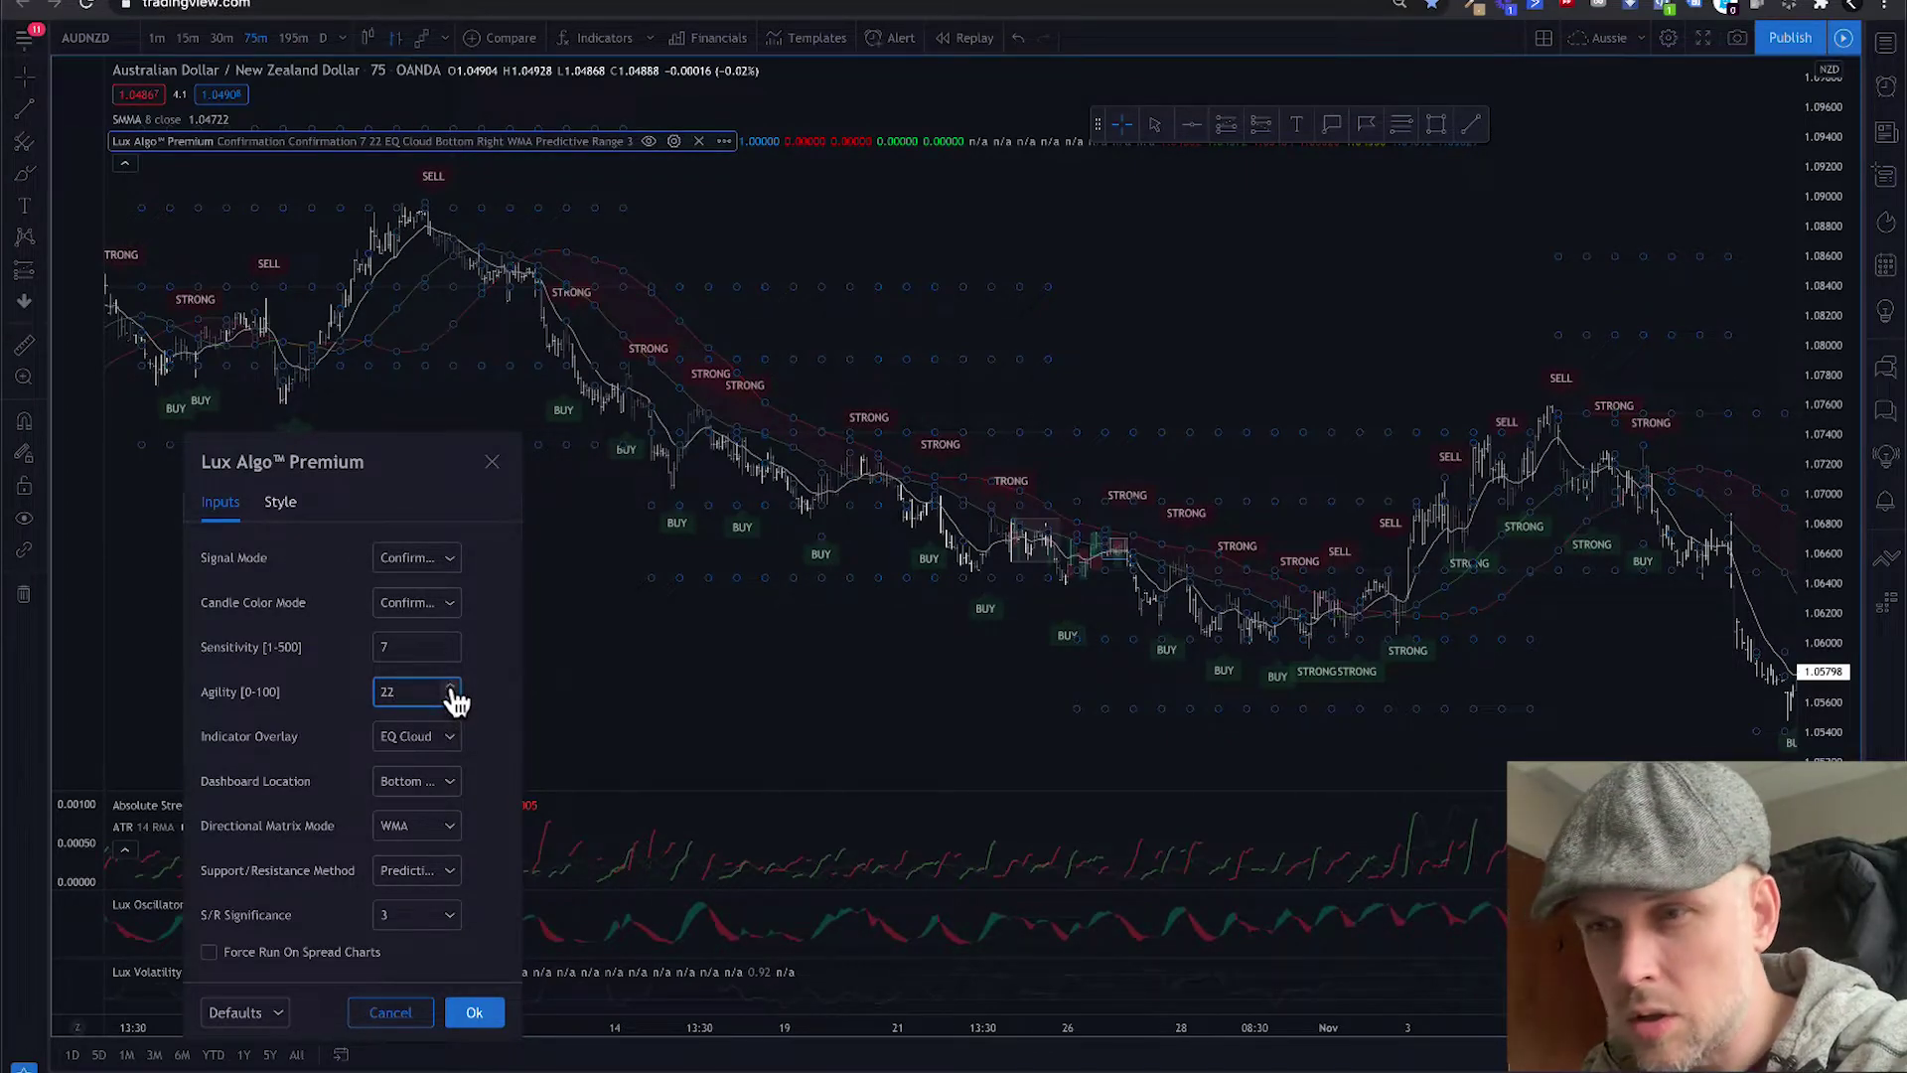
# Compare Agility 21, 22 and 23, leaving it at 22.
pyautogui.click(450, 685)
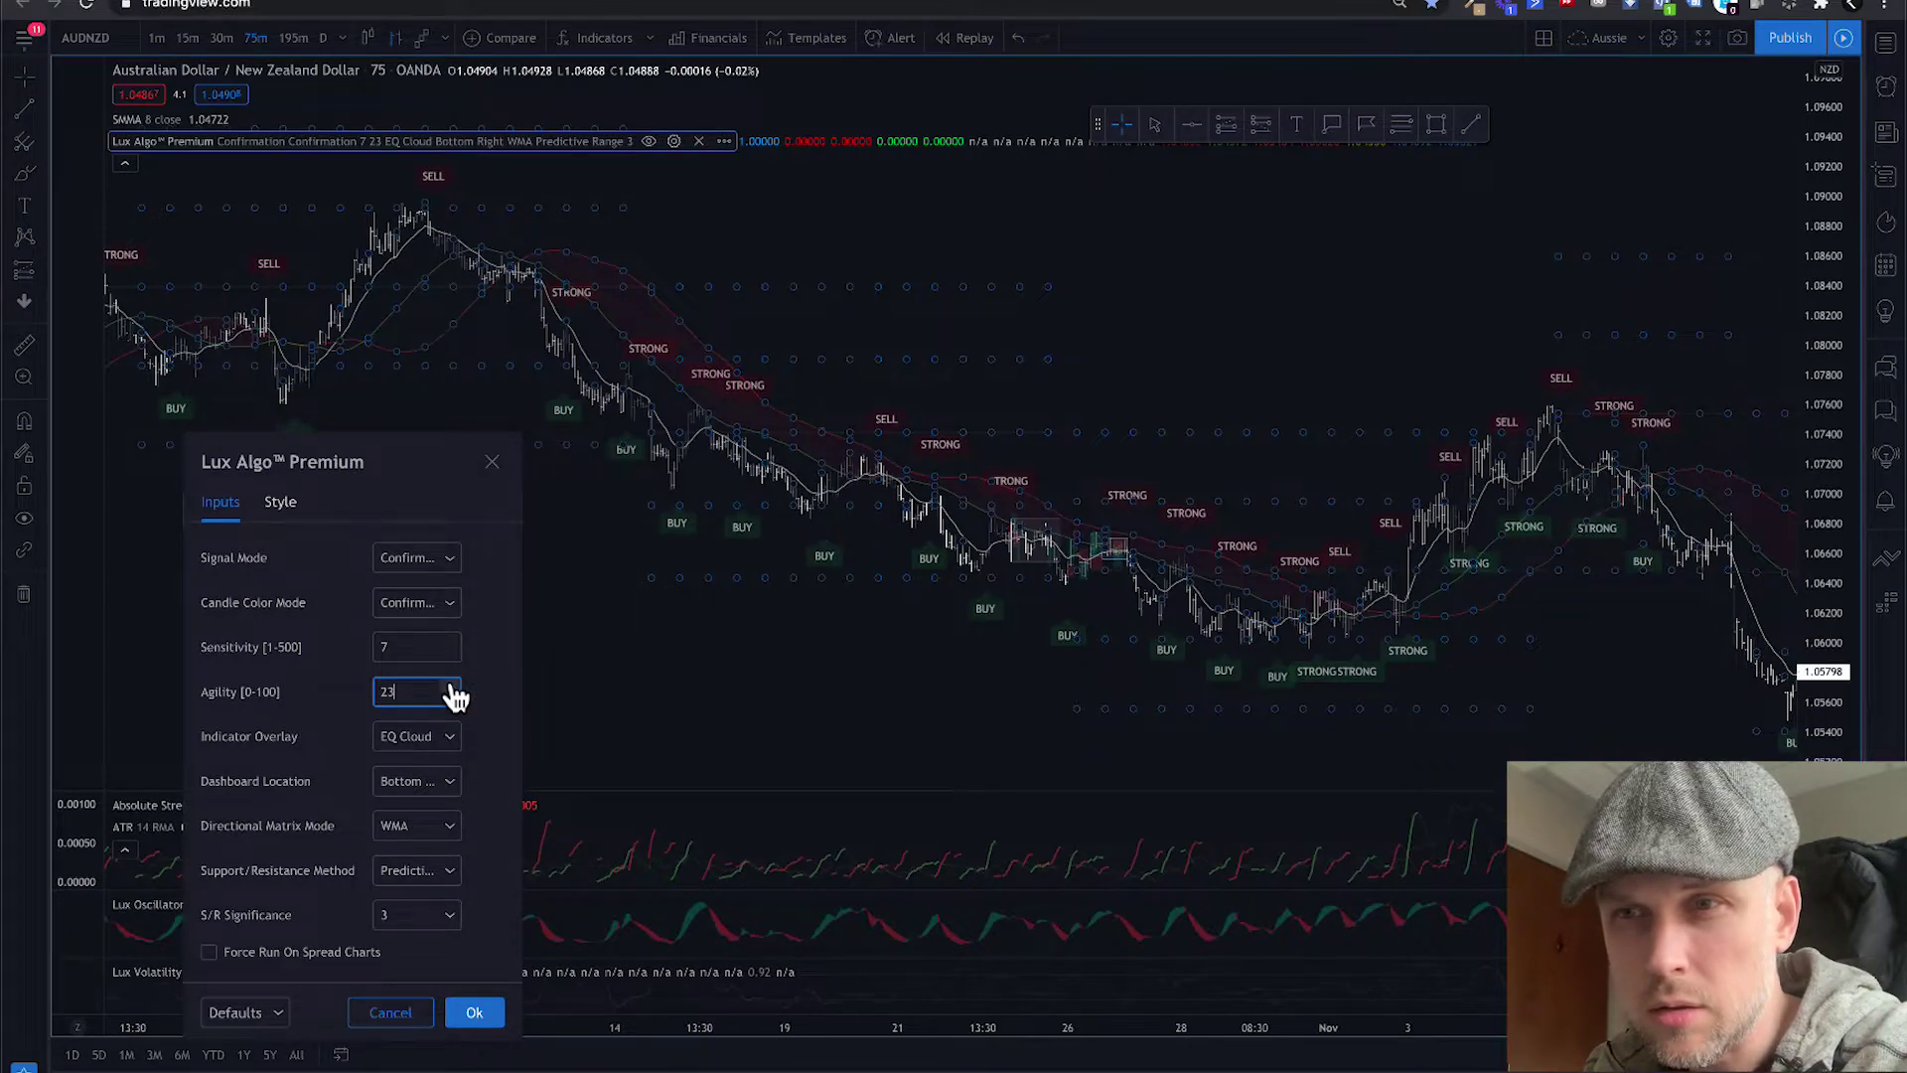
pyautogui.click(450, 699)
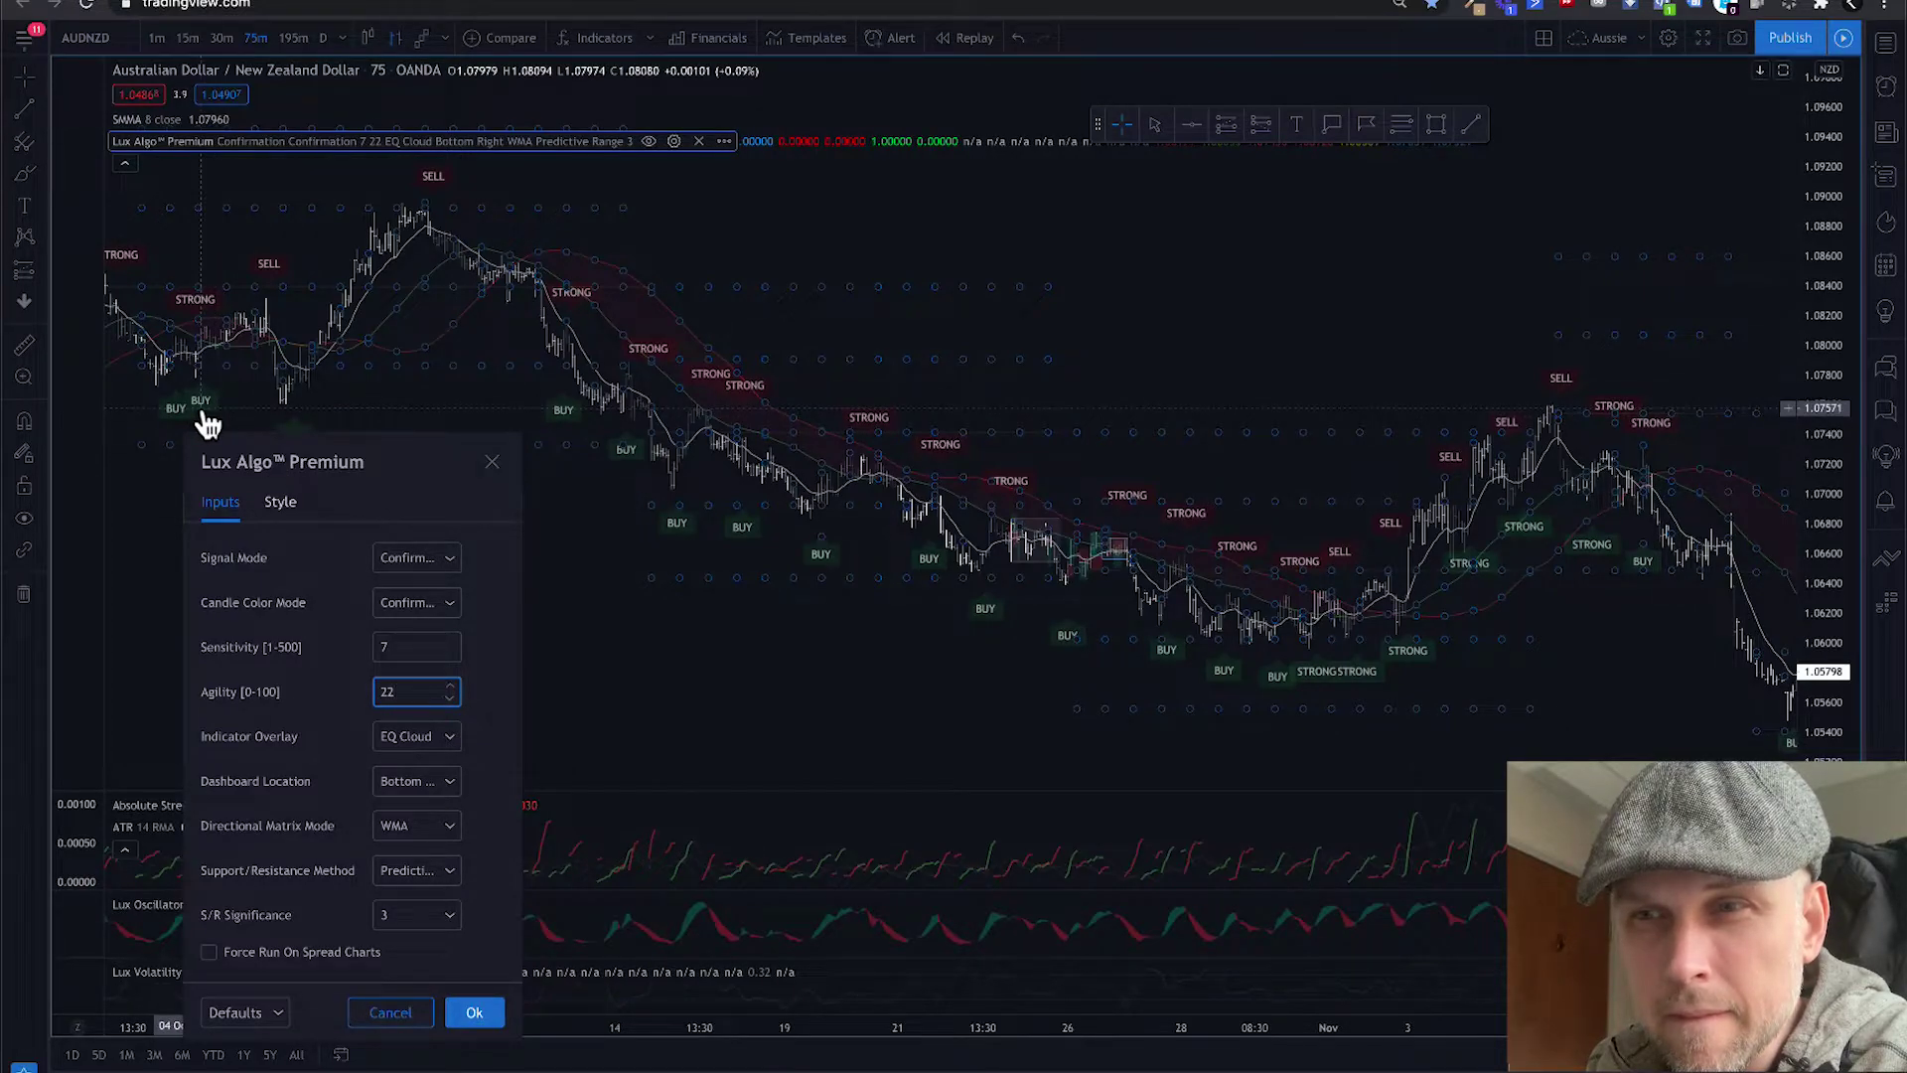
pyautogui.click(452, 699)
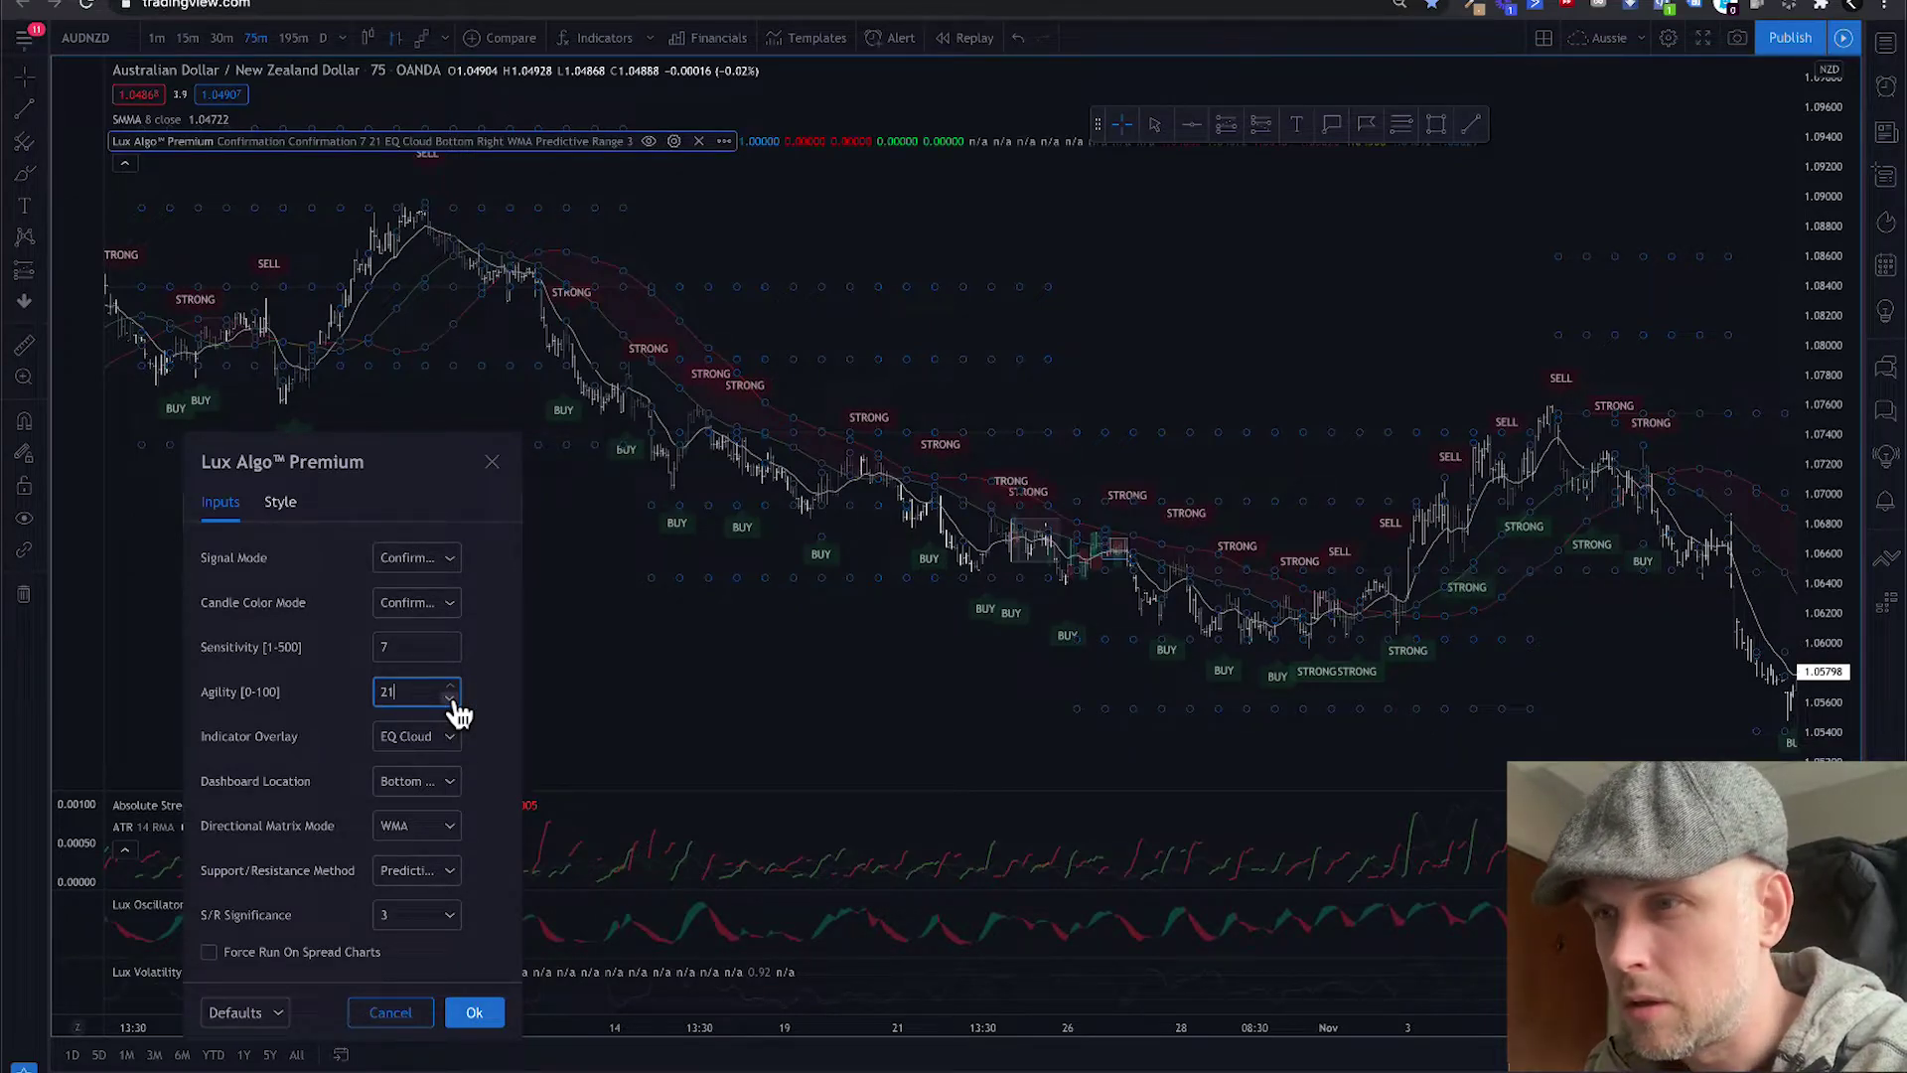
pyautogui.click(450, 686)
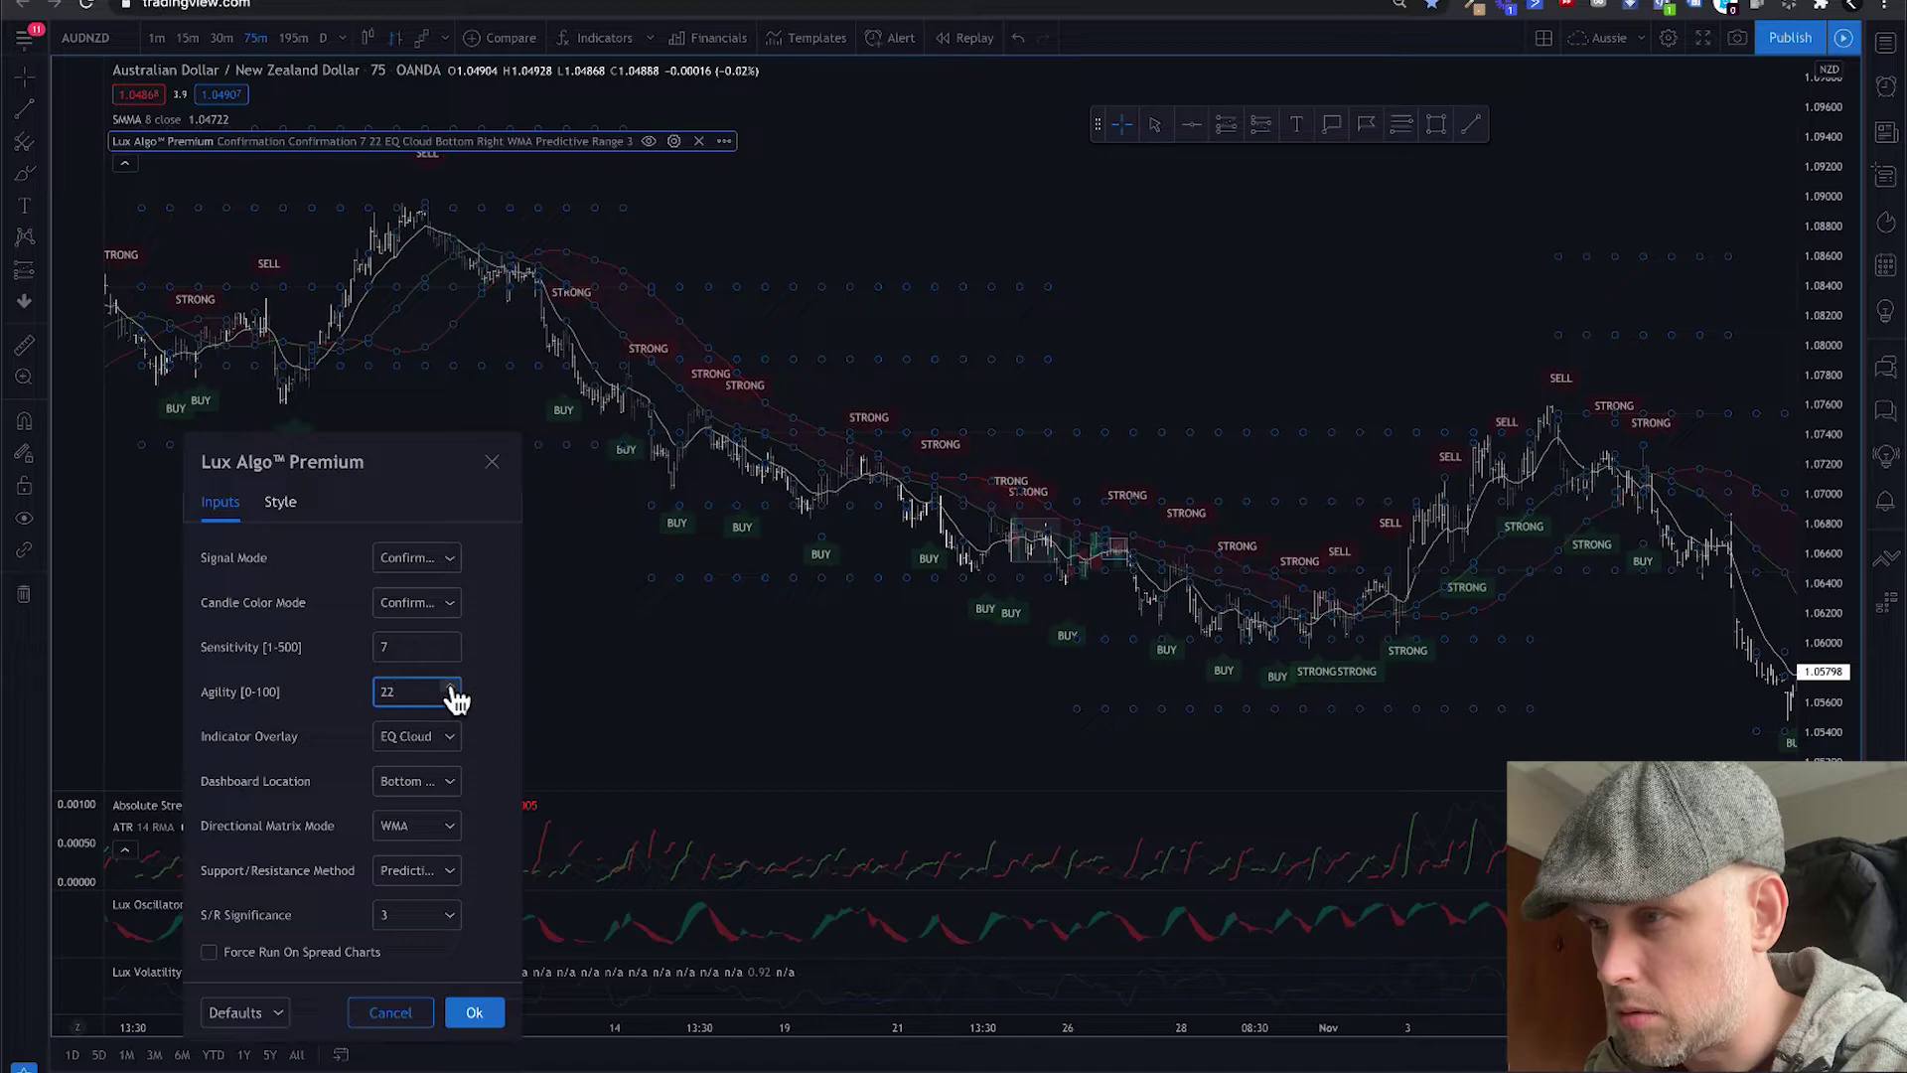
pyautogui.click(451, 698)
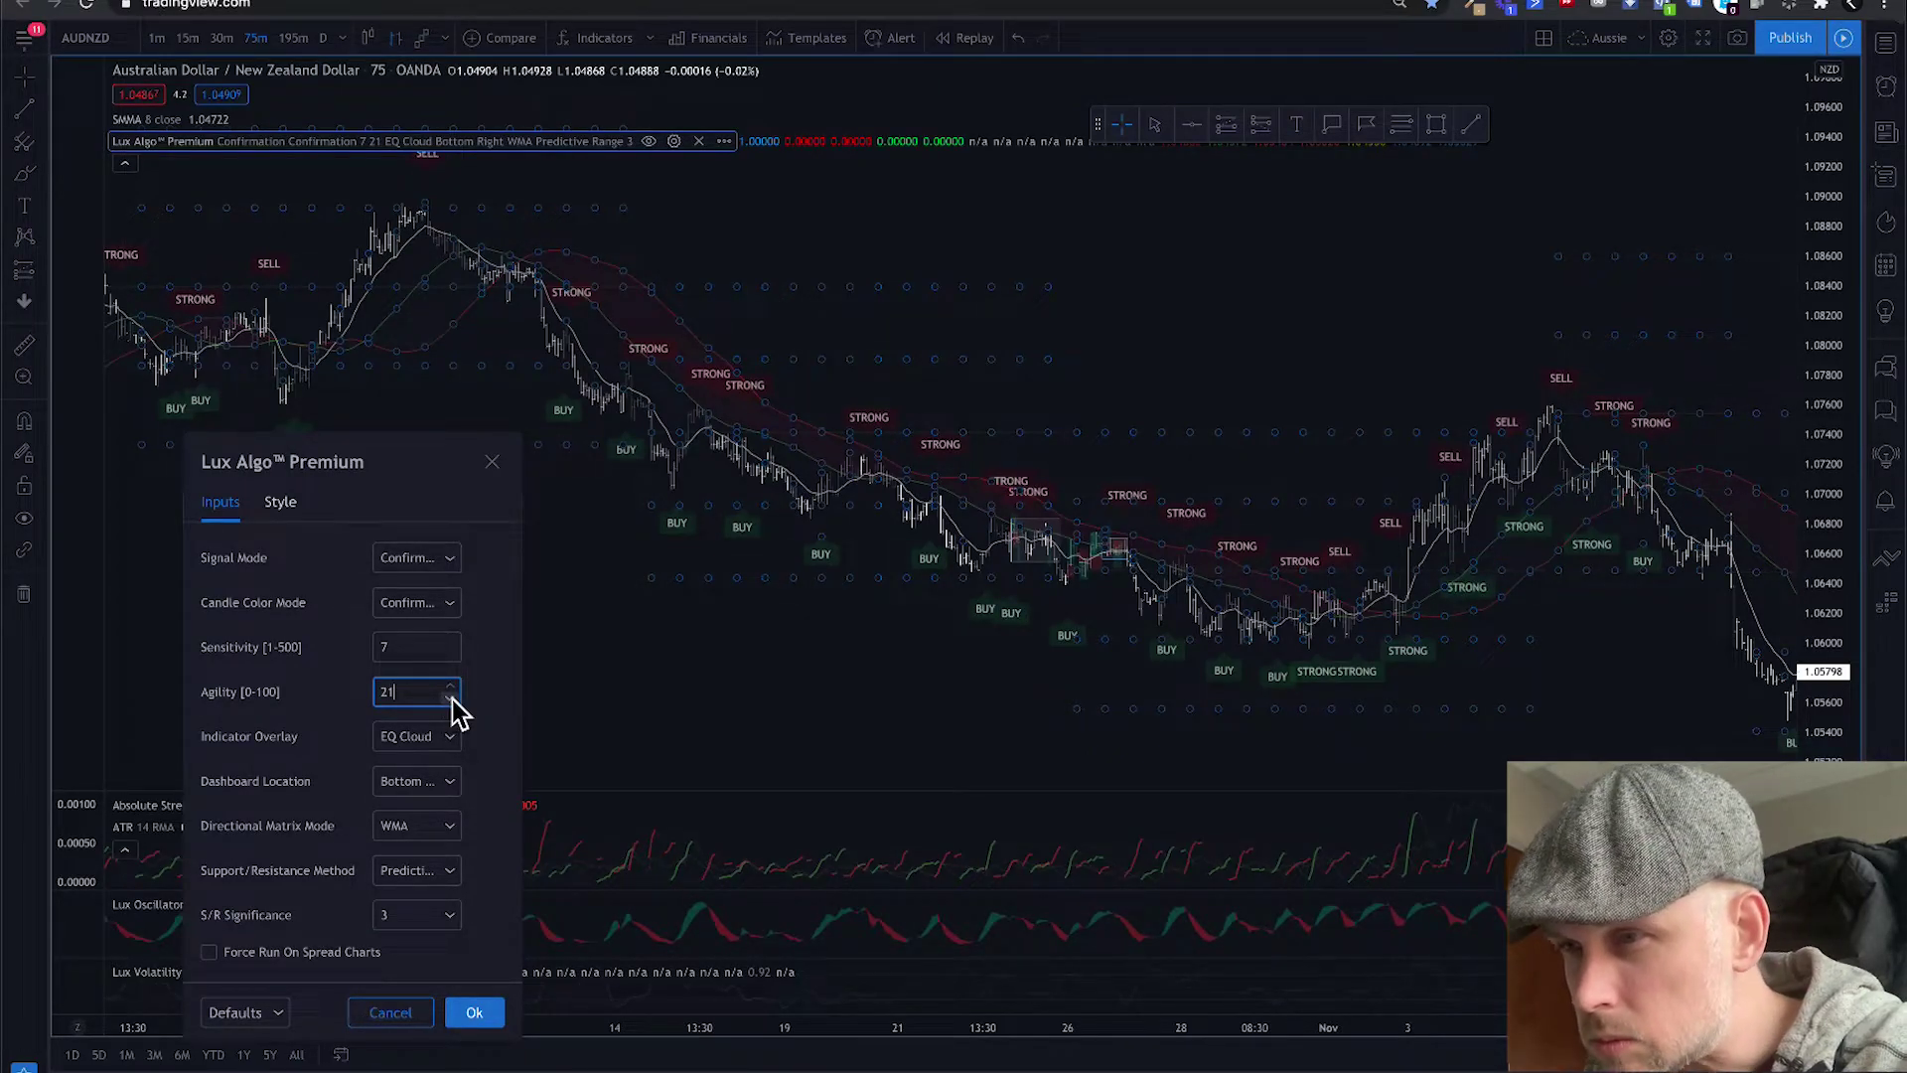
pyautogui.click(452, 686)
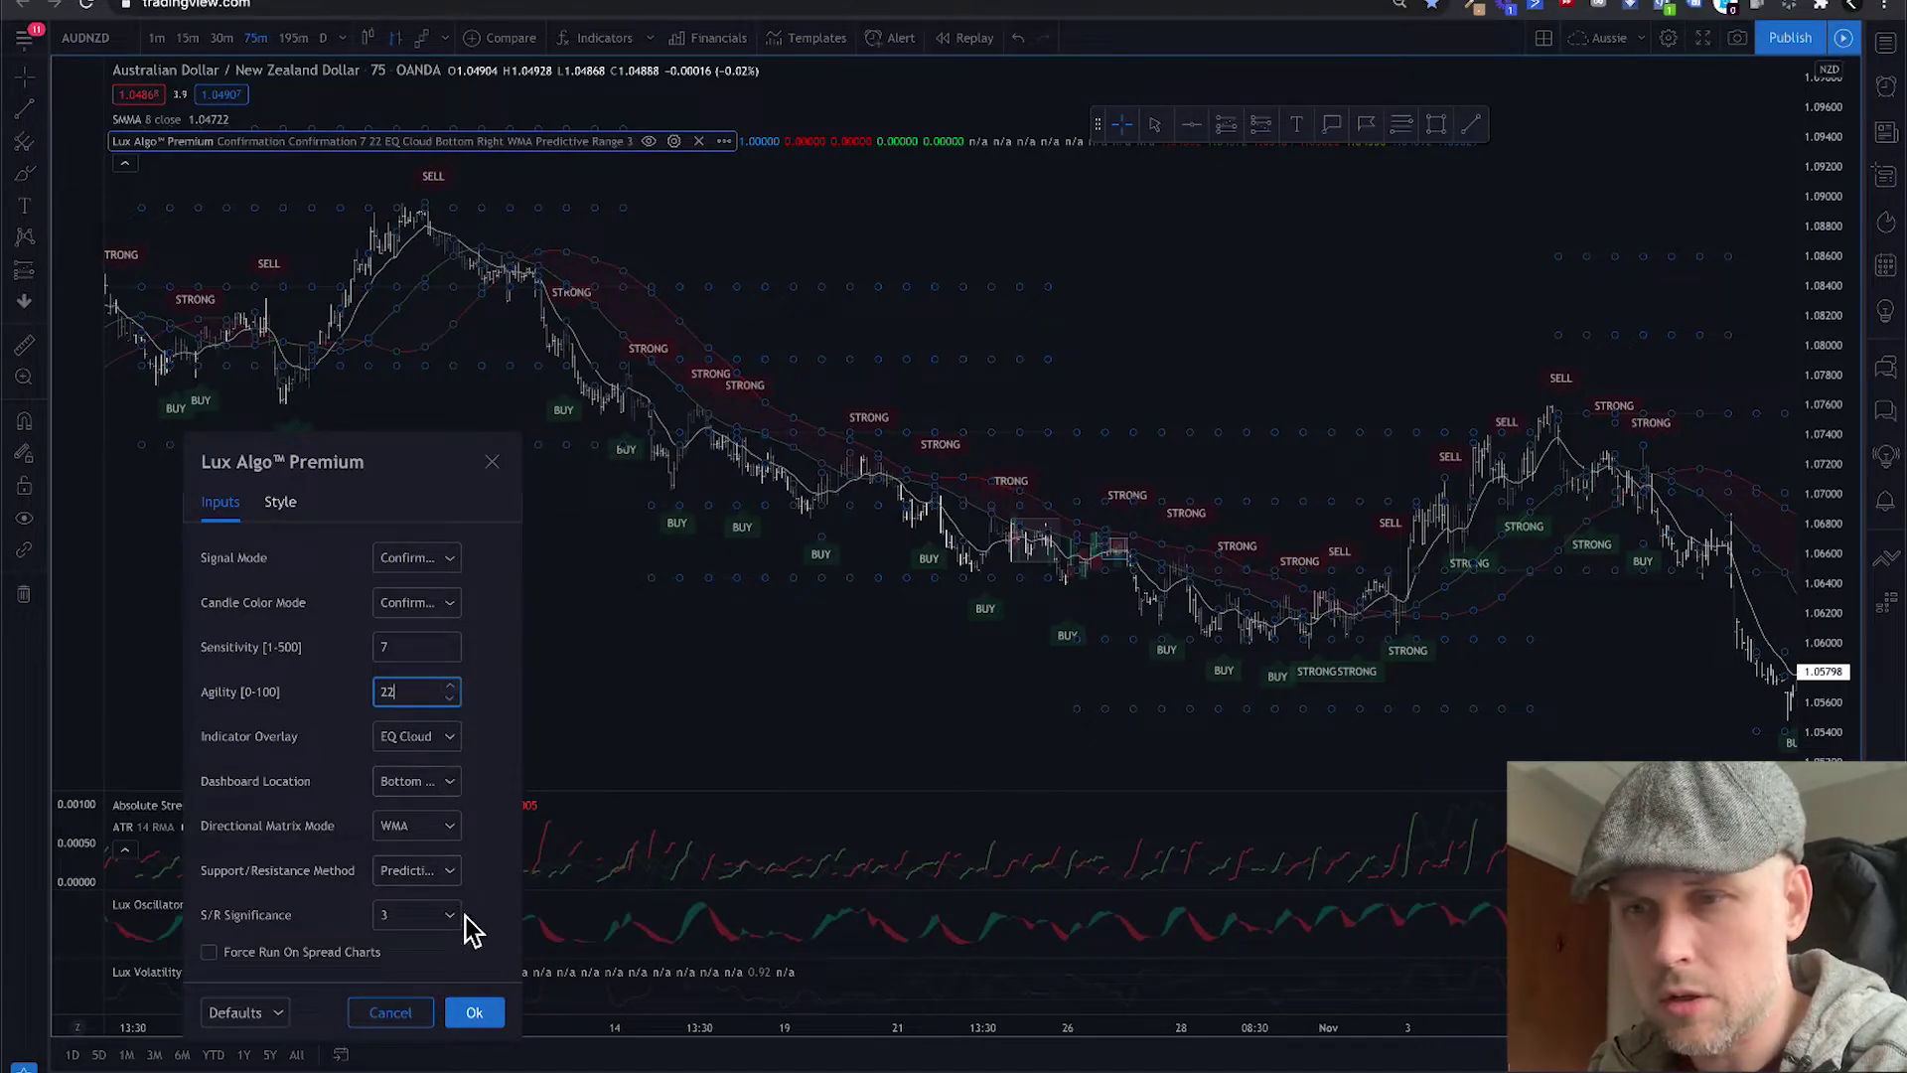
# Apply the Lux Algo settings, then save indicator template 'AUDNZD 75' remembering symbol and interval.
pyautogui.click(481, 1015)
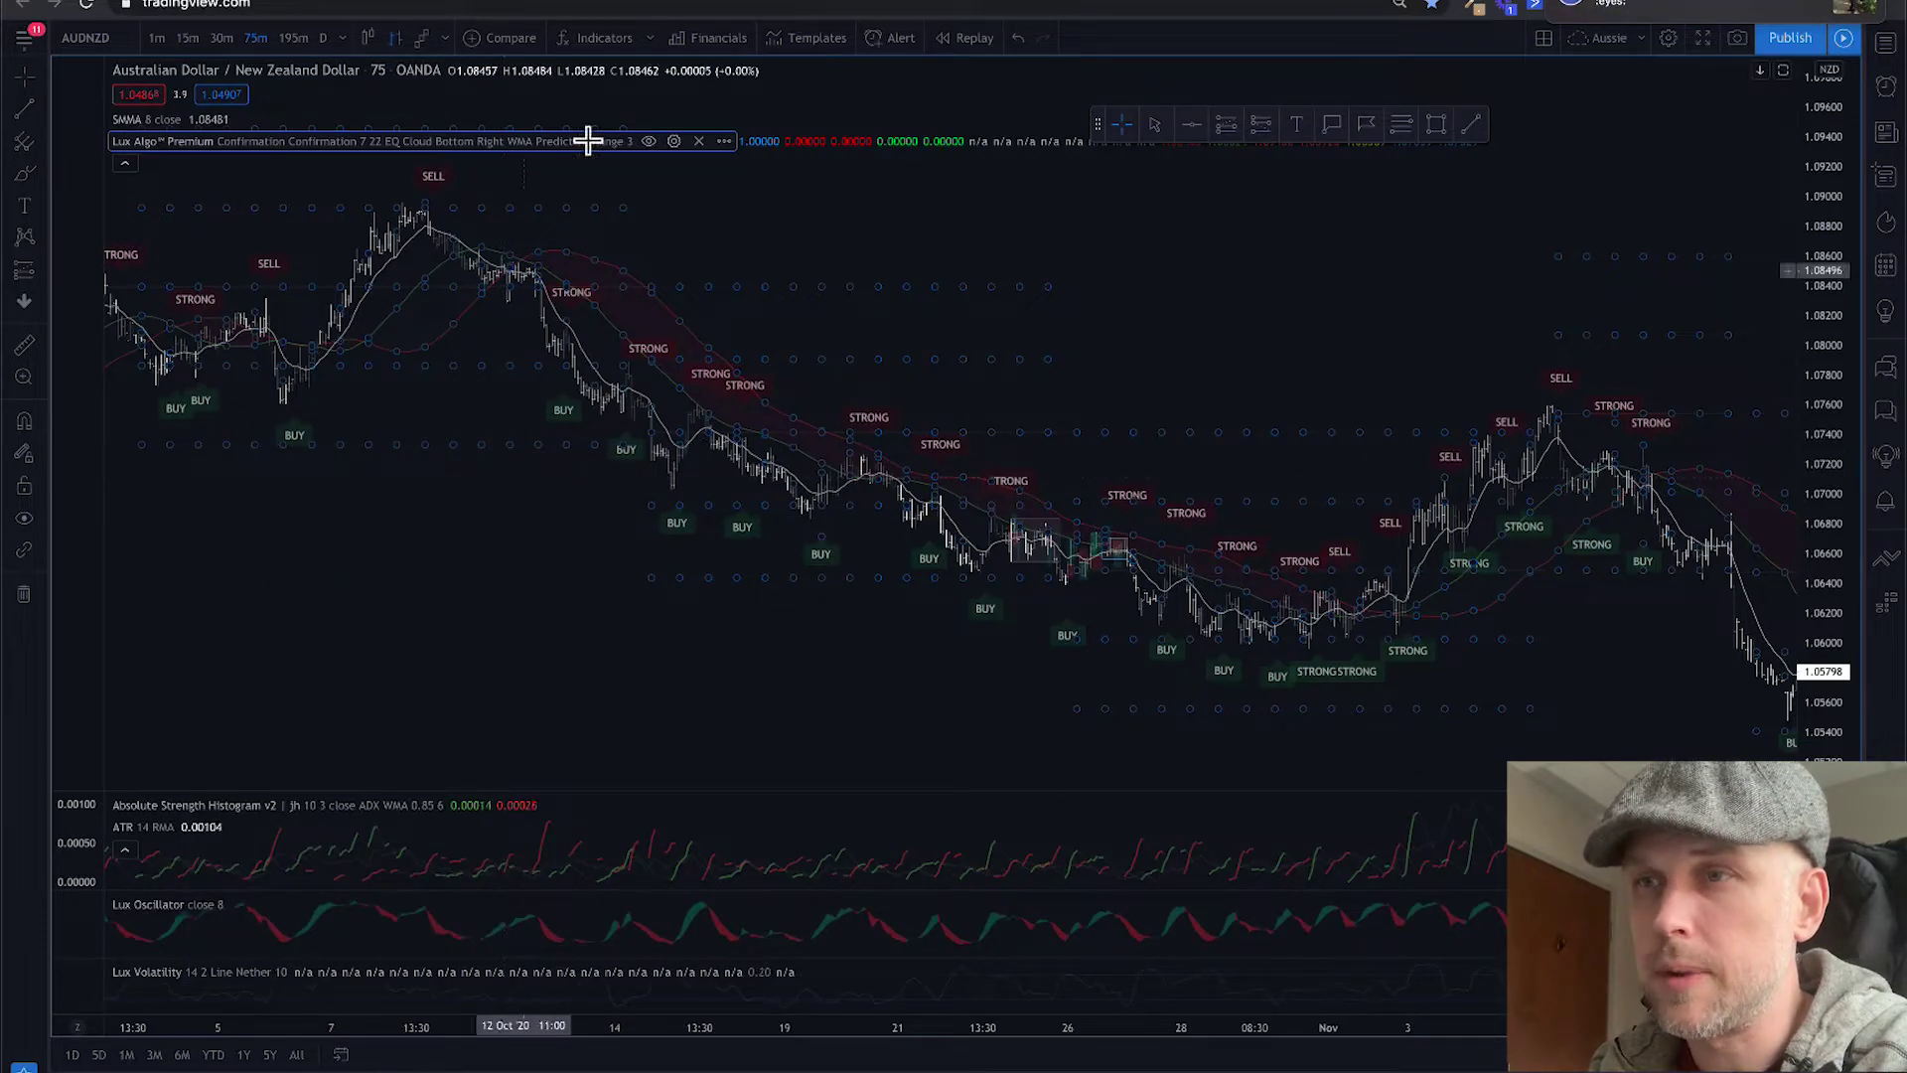
pyautogui.click(814, 33)
pyautogui.click(823, 49)
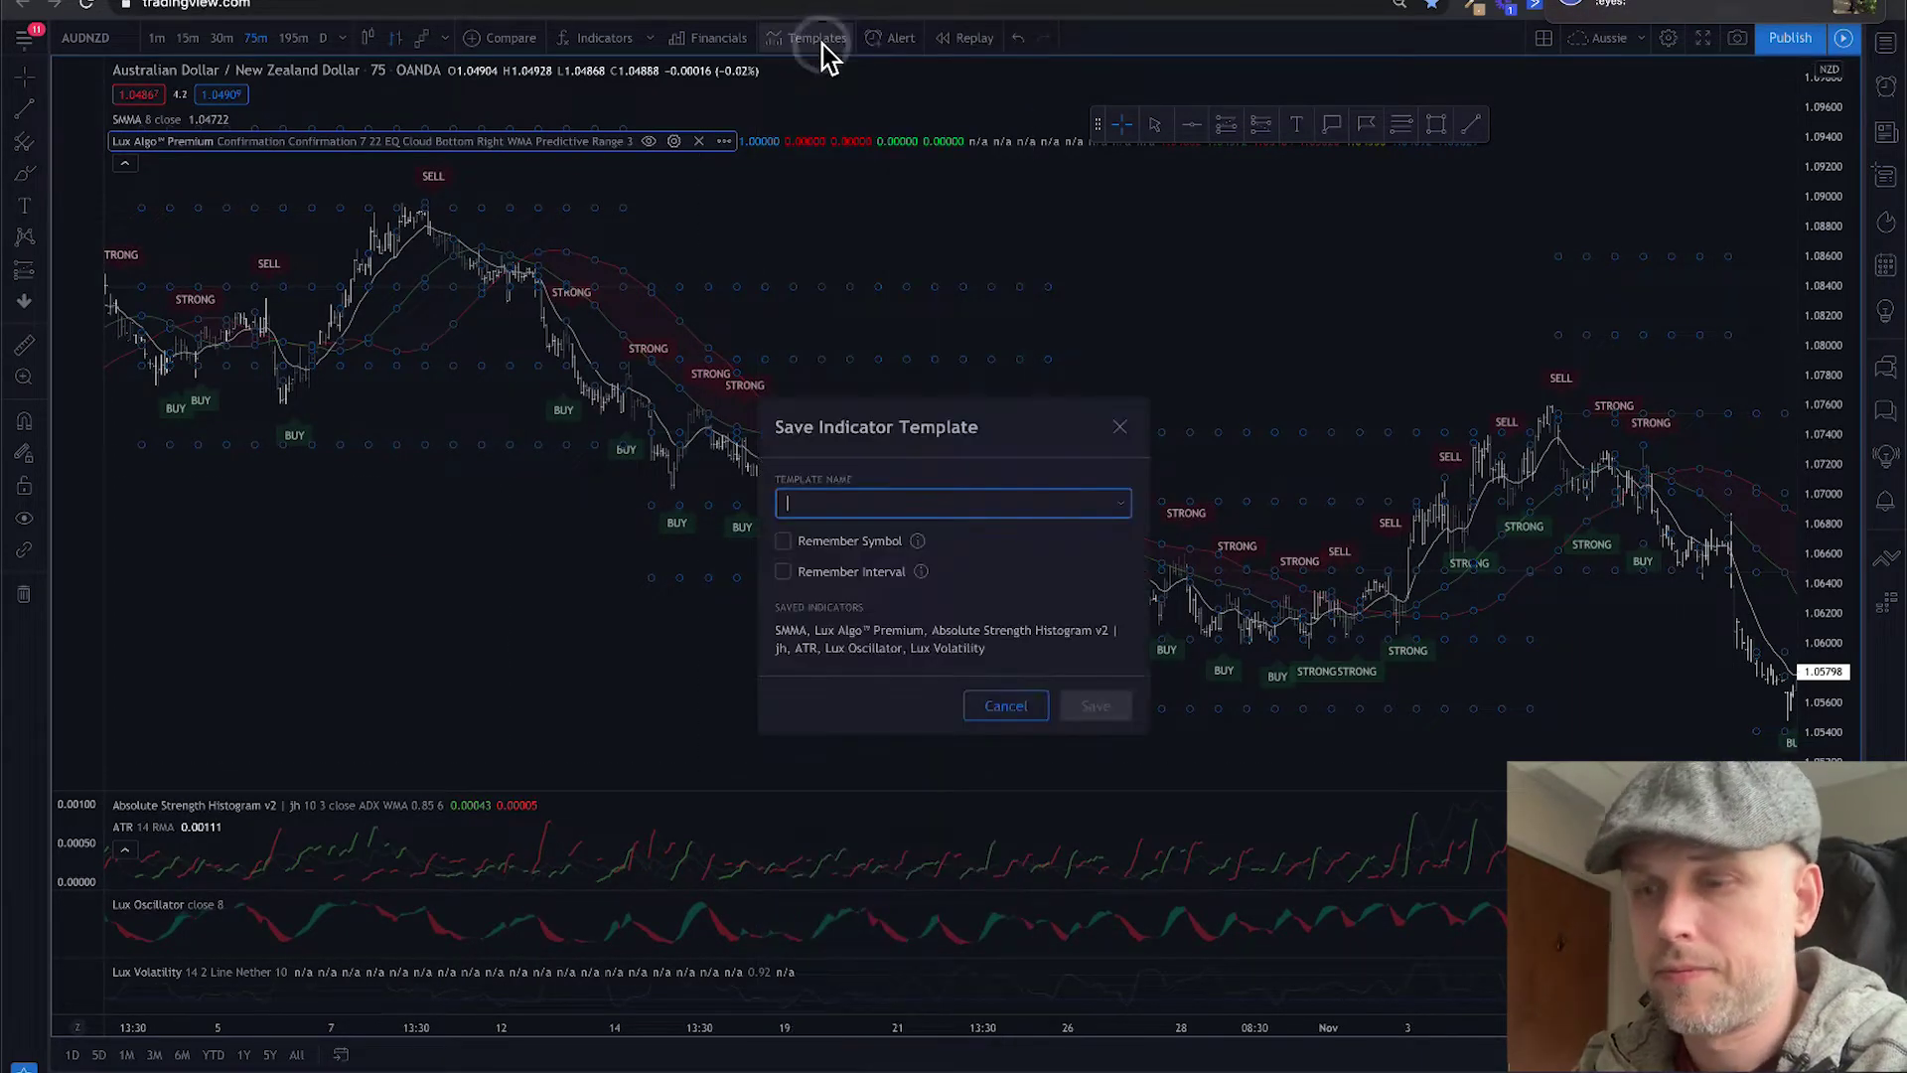
pyautogui.write('AUDNZD')
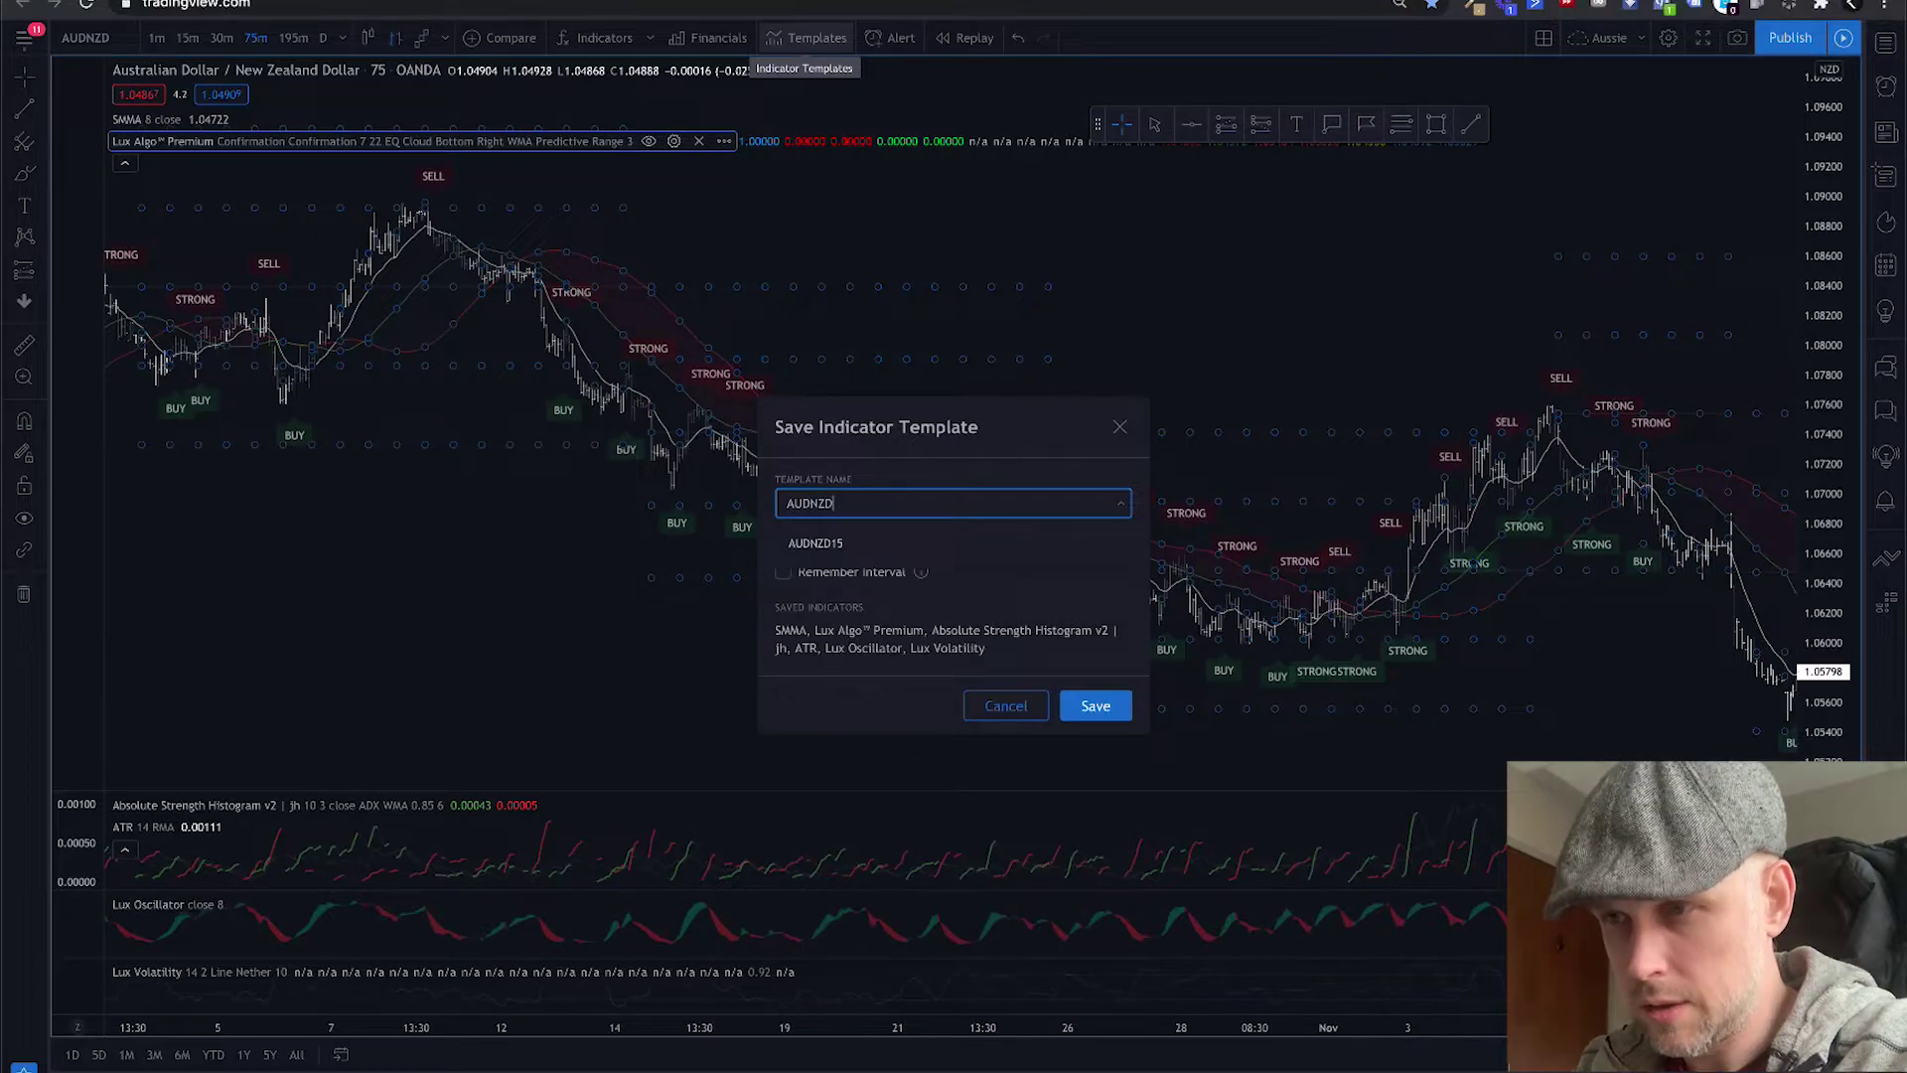
pyautogui.write(' 75')
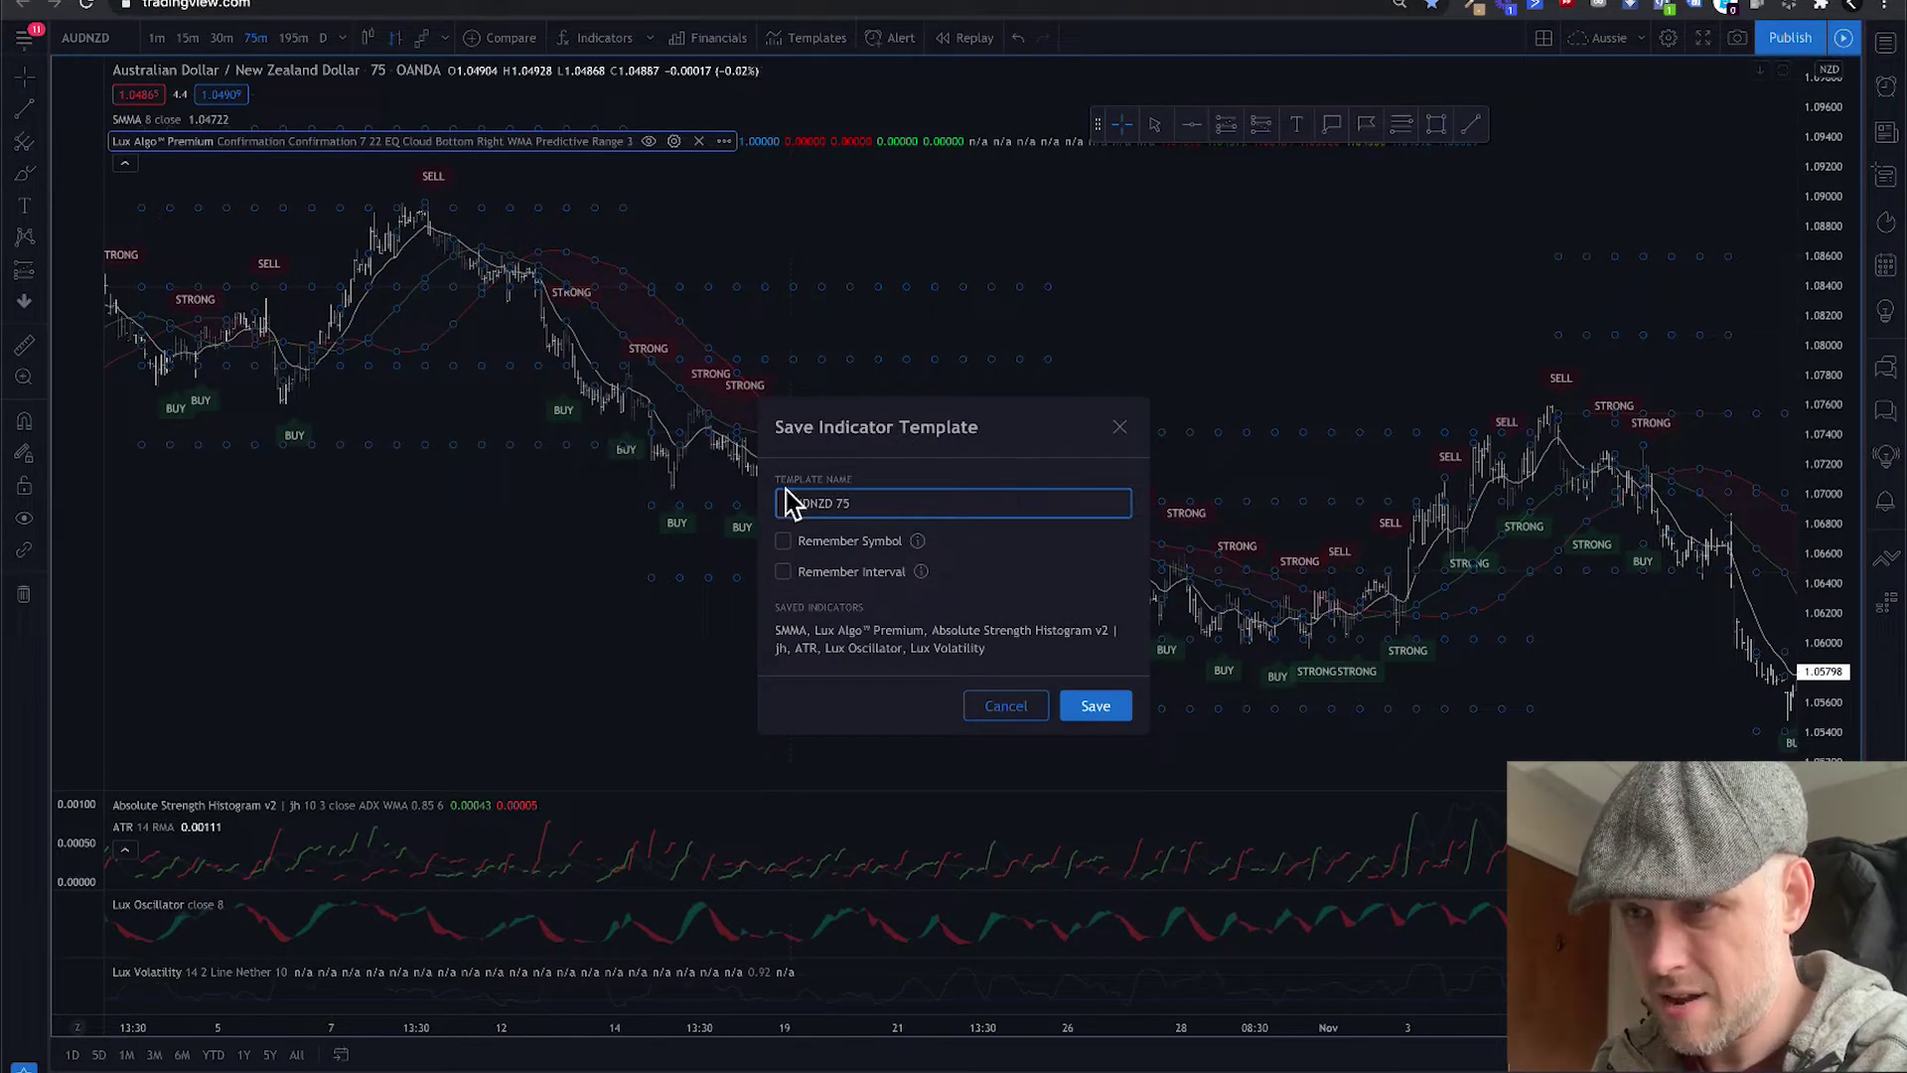
pyautogui.click(783, 541)
pyautogui.click(782, 571)
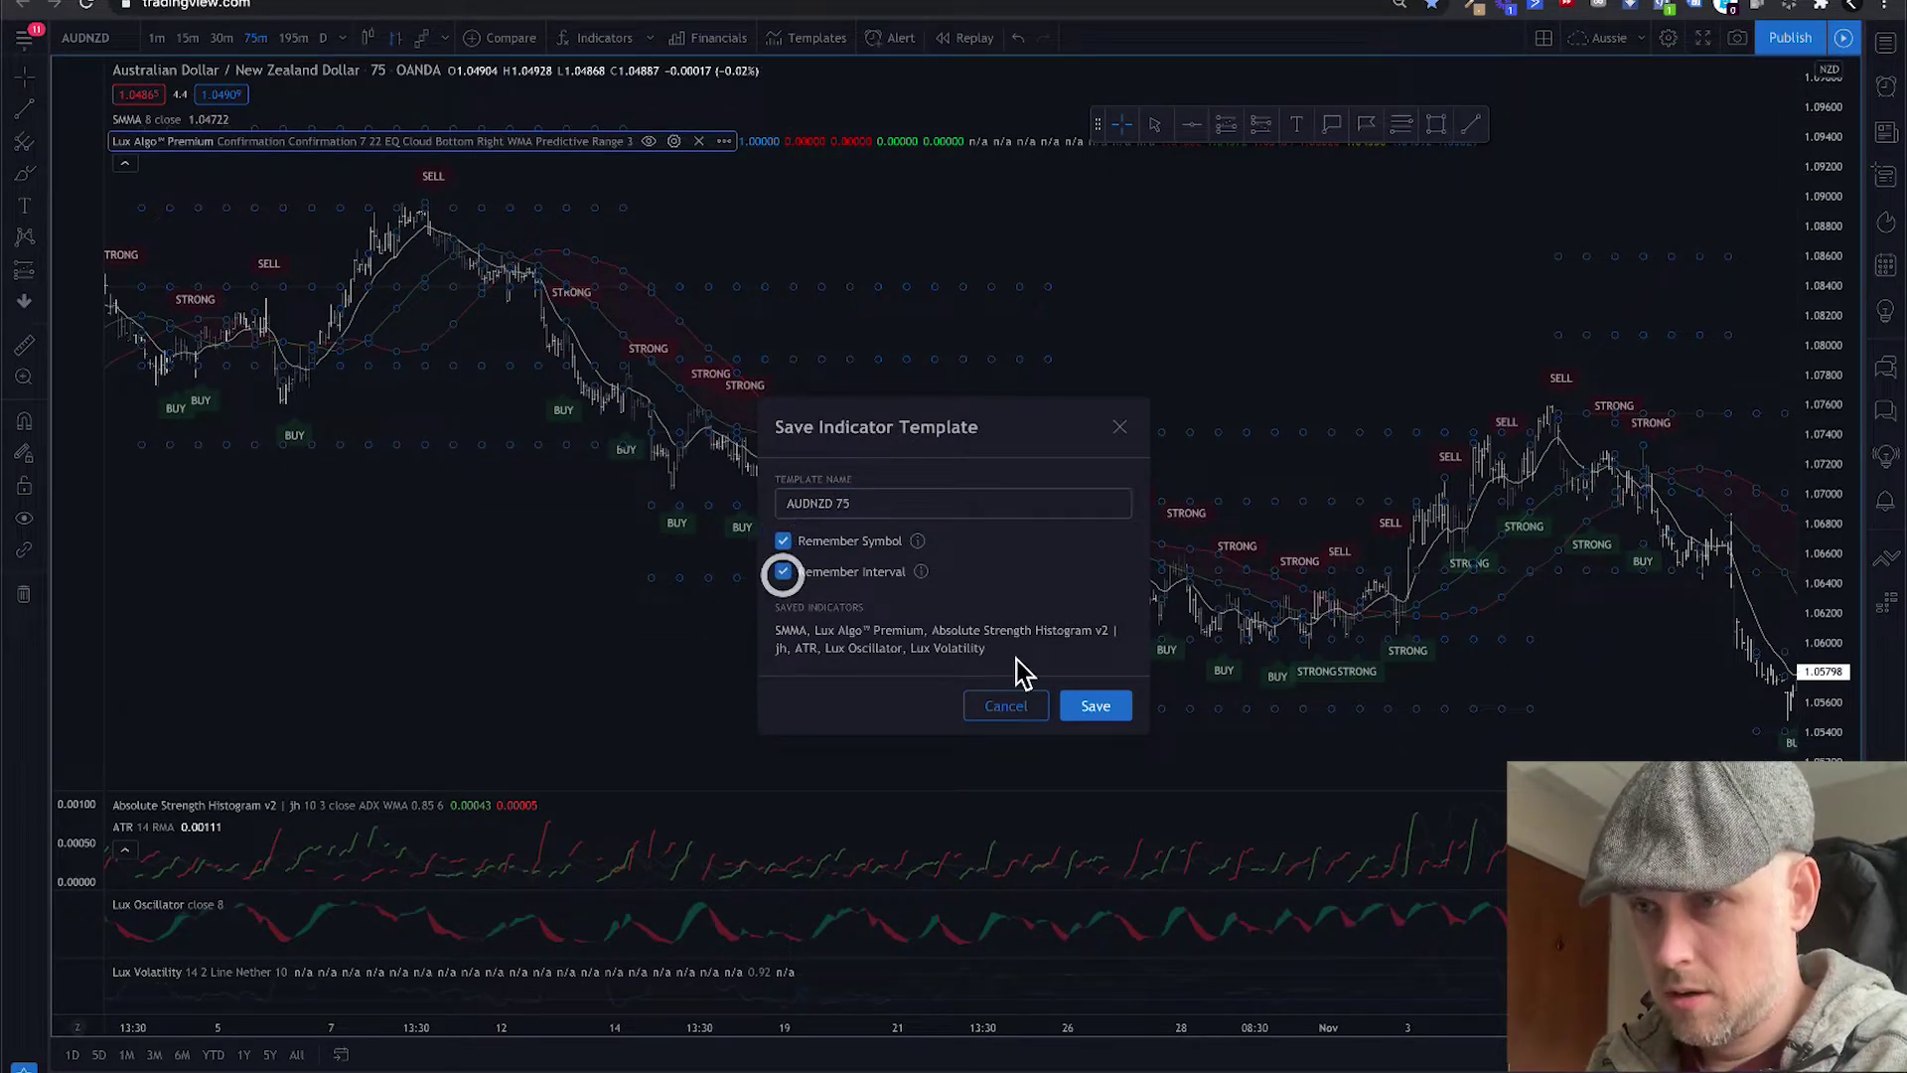
pyautogui.click(1097, 706)
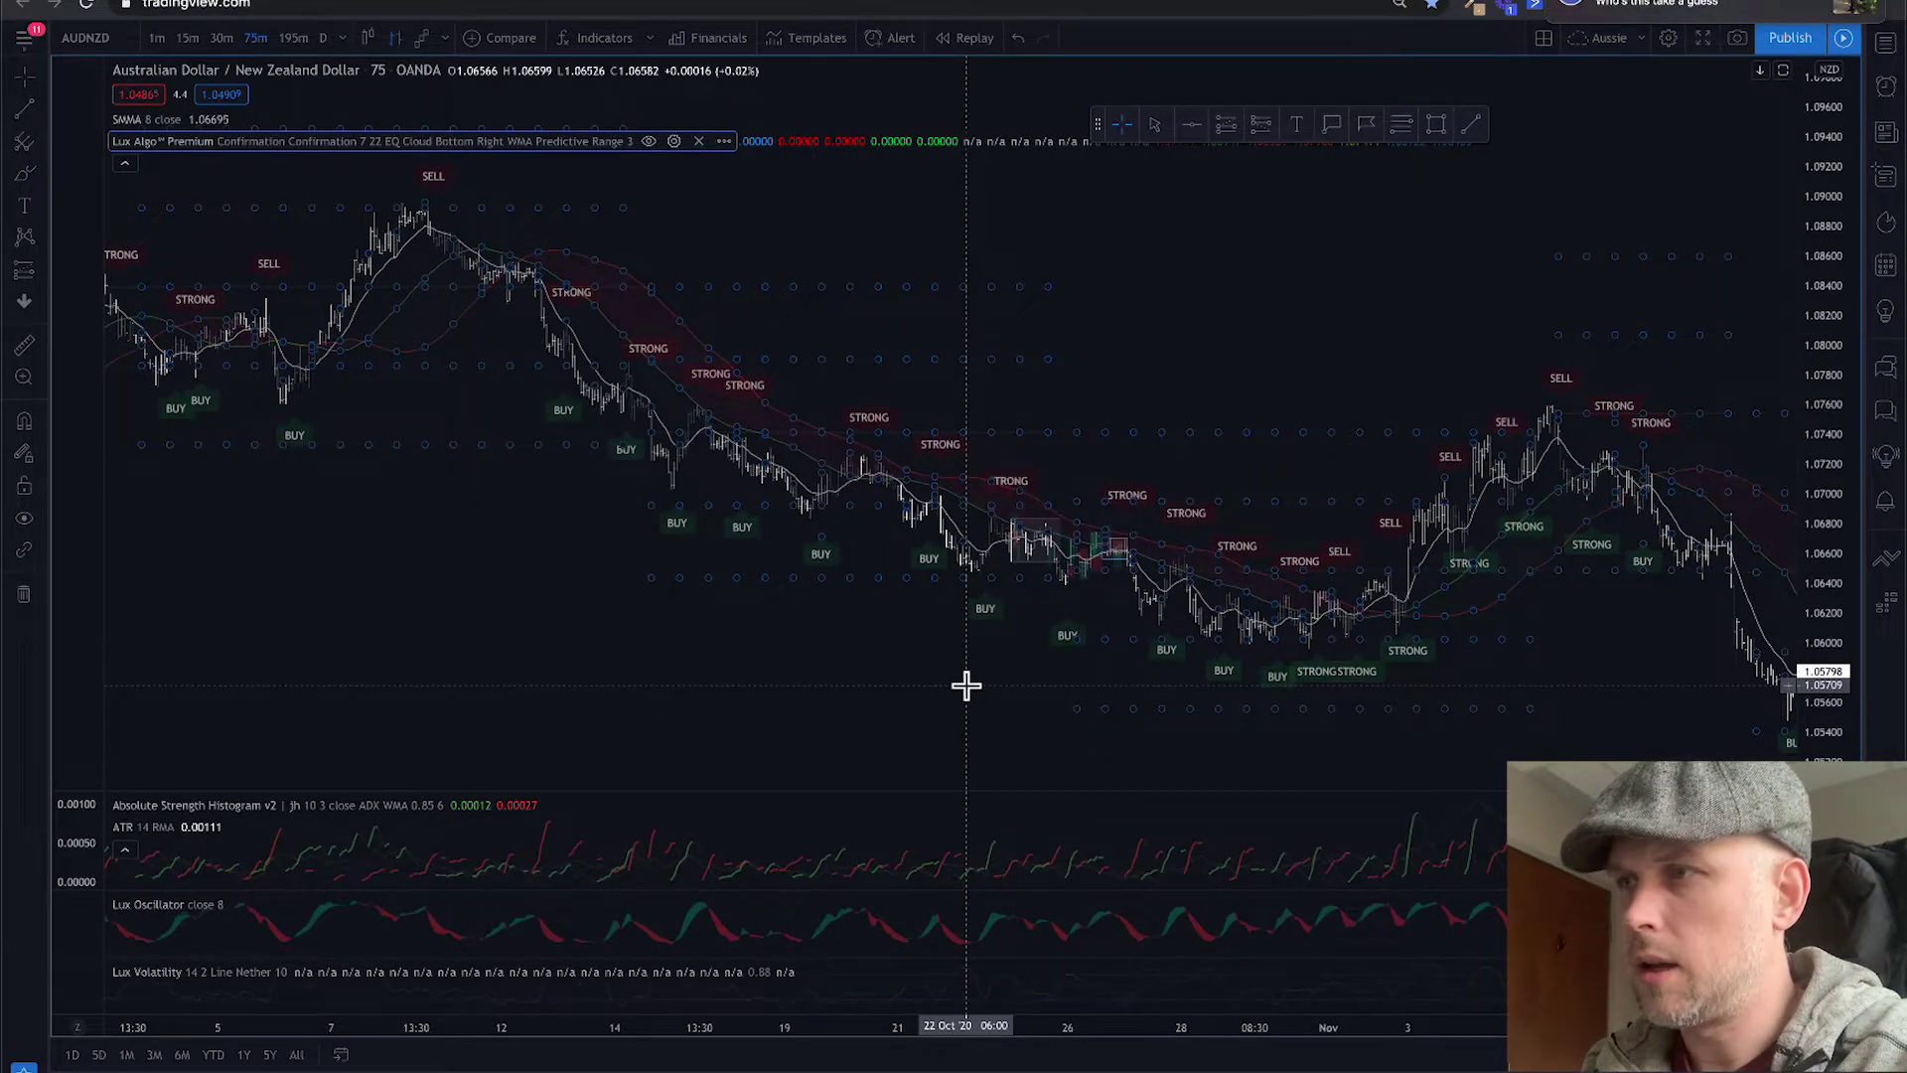
pyautogui.hscroll(5, 966, 685)
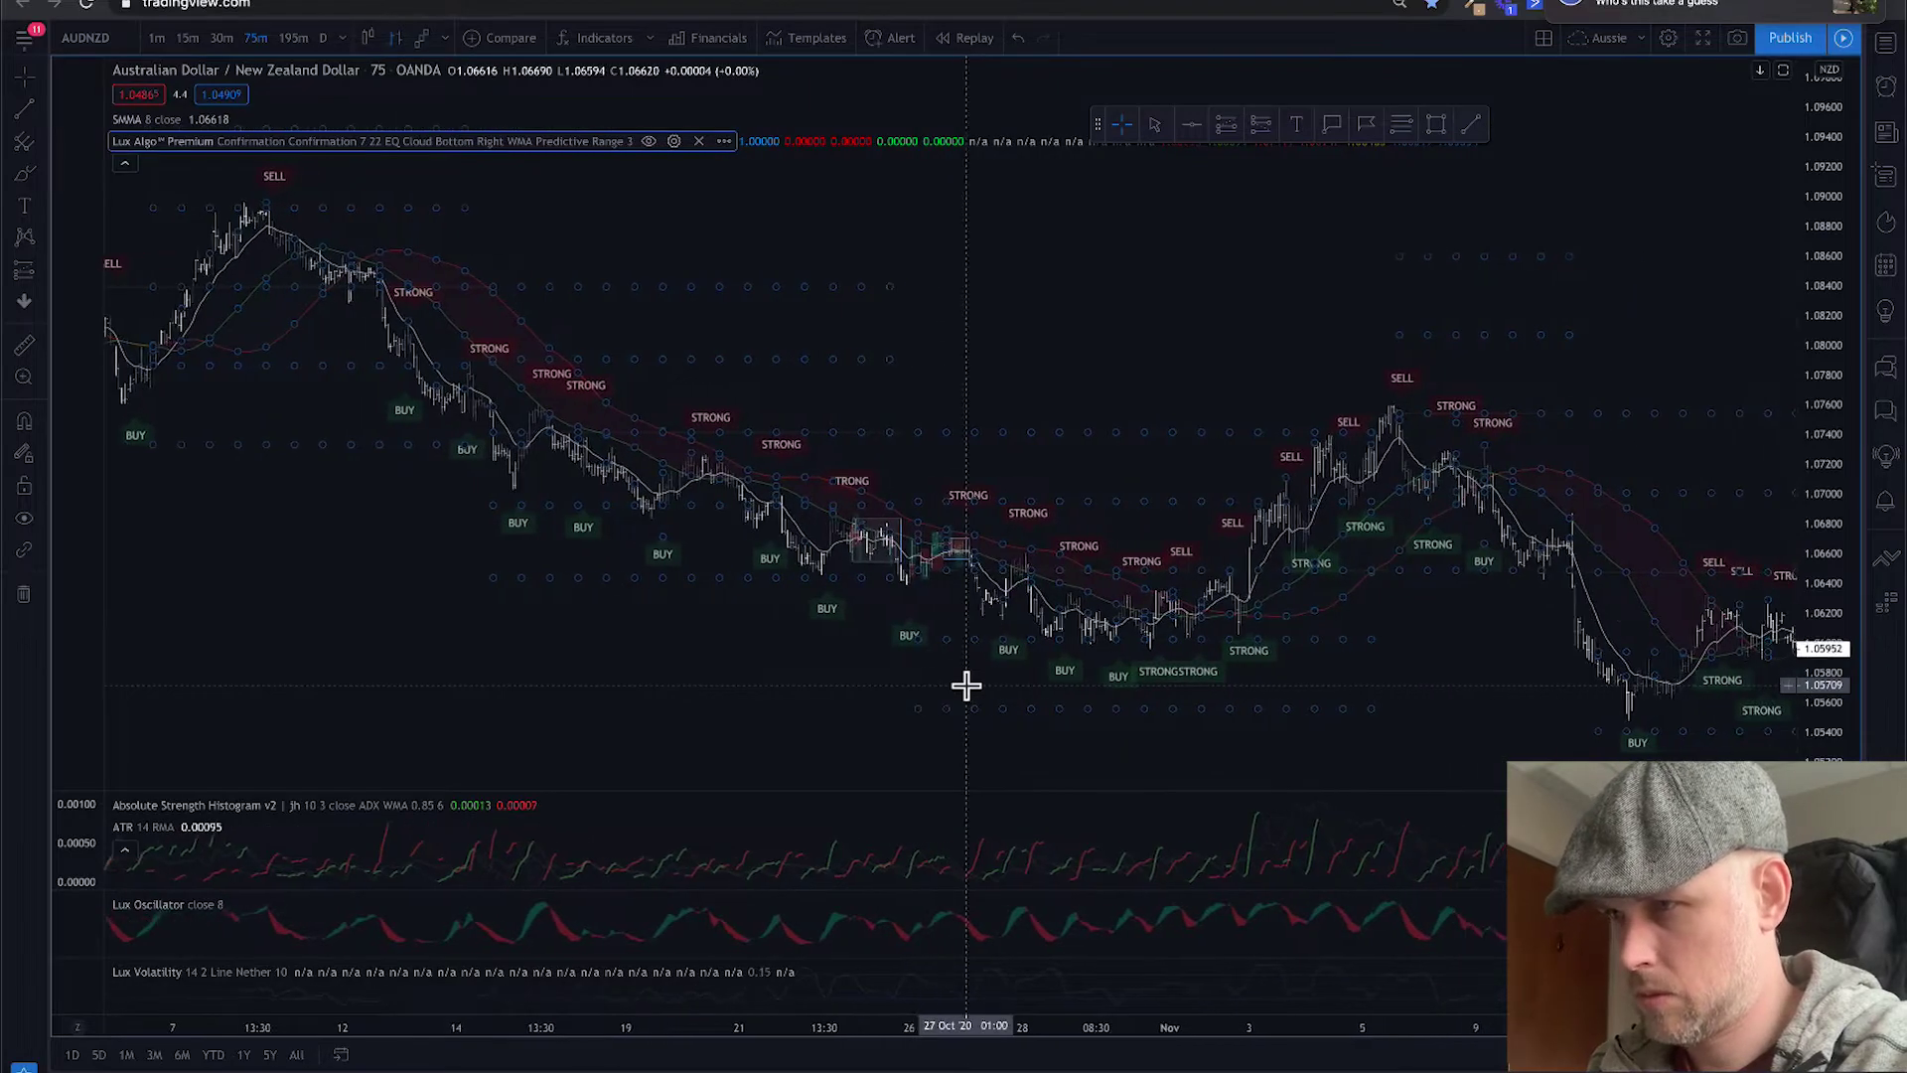
# Create an AUDNZD alert crossing Lux Algo Premium Cloud-2, once per bar close, message 'AUDNZD, 75 Crossing Leading Edge'.
pyautogui.hscroll(6, 966, 684)
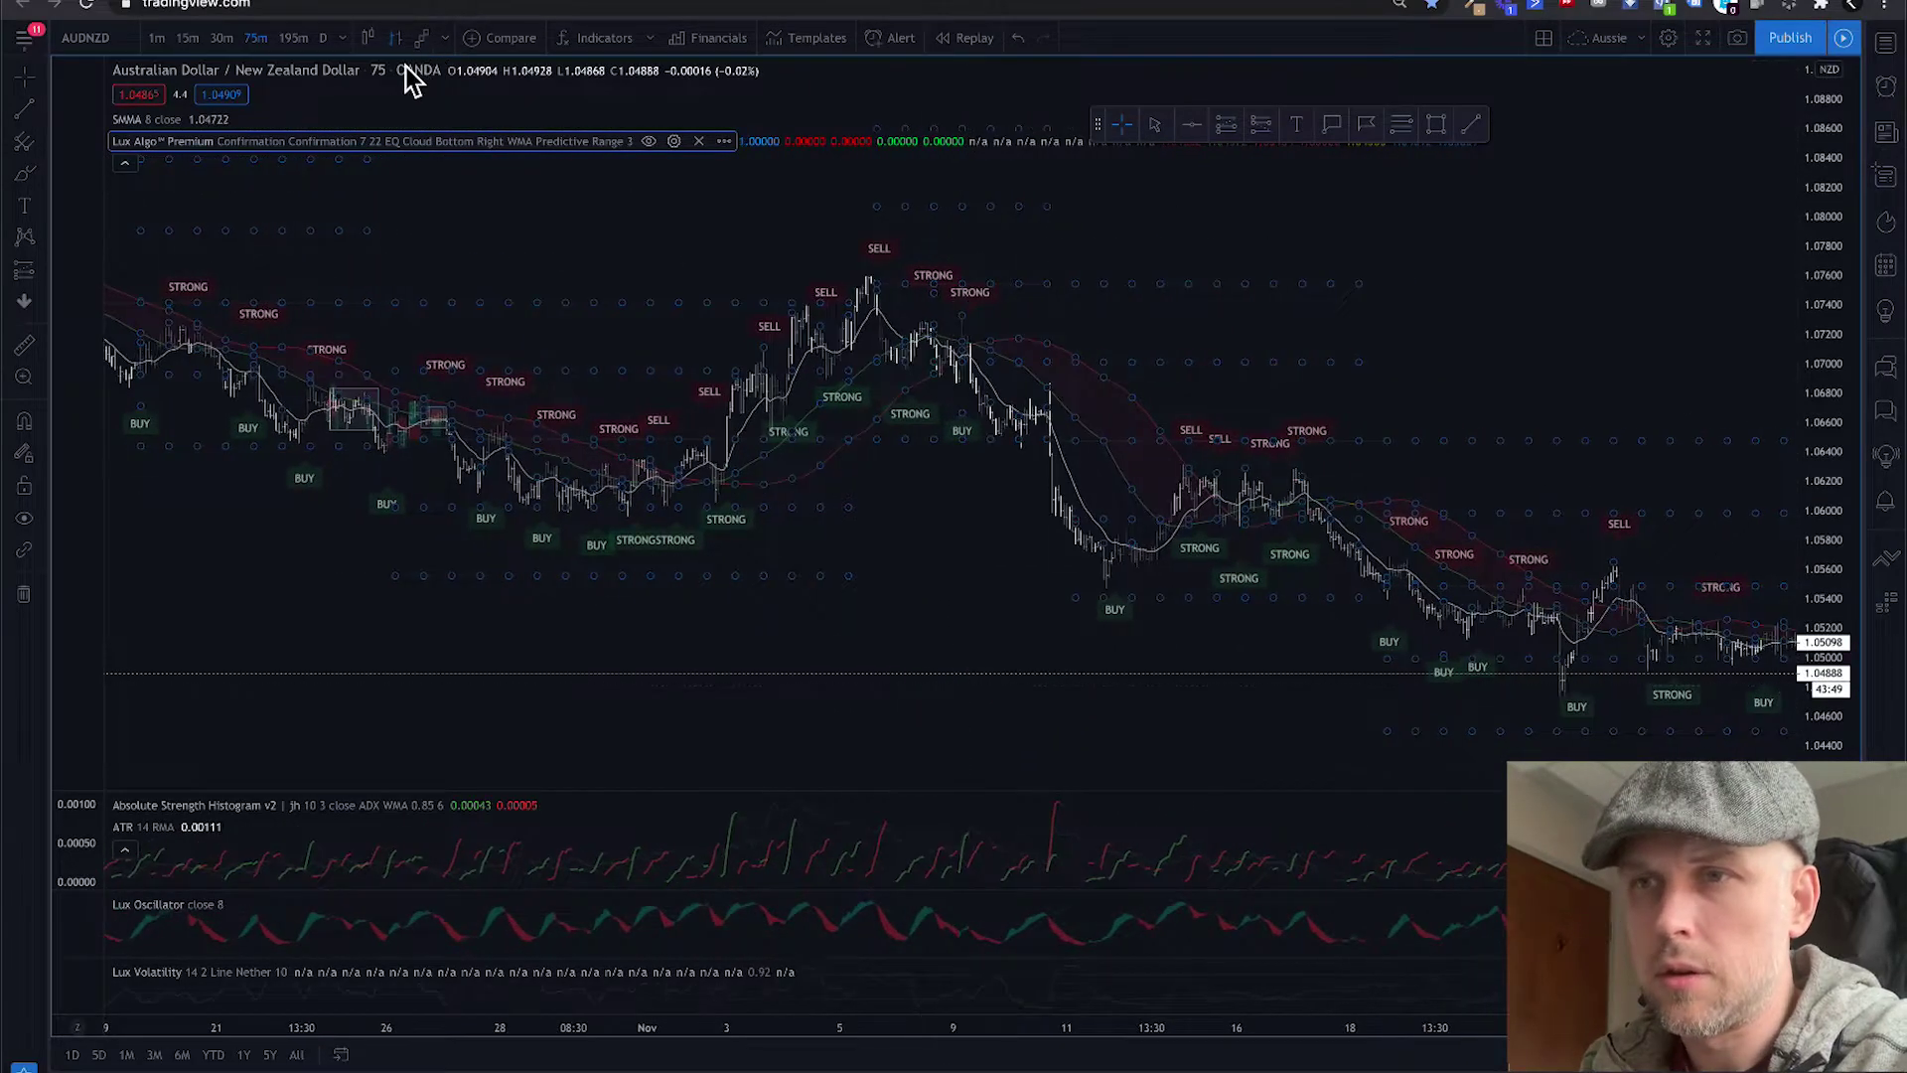
pyautogui.click(508, 71)
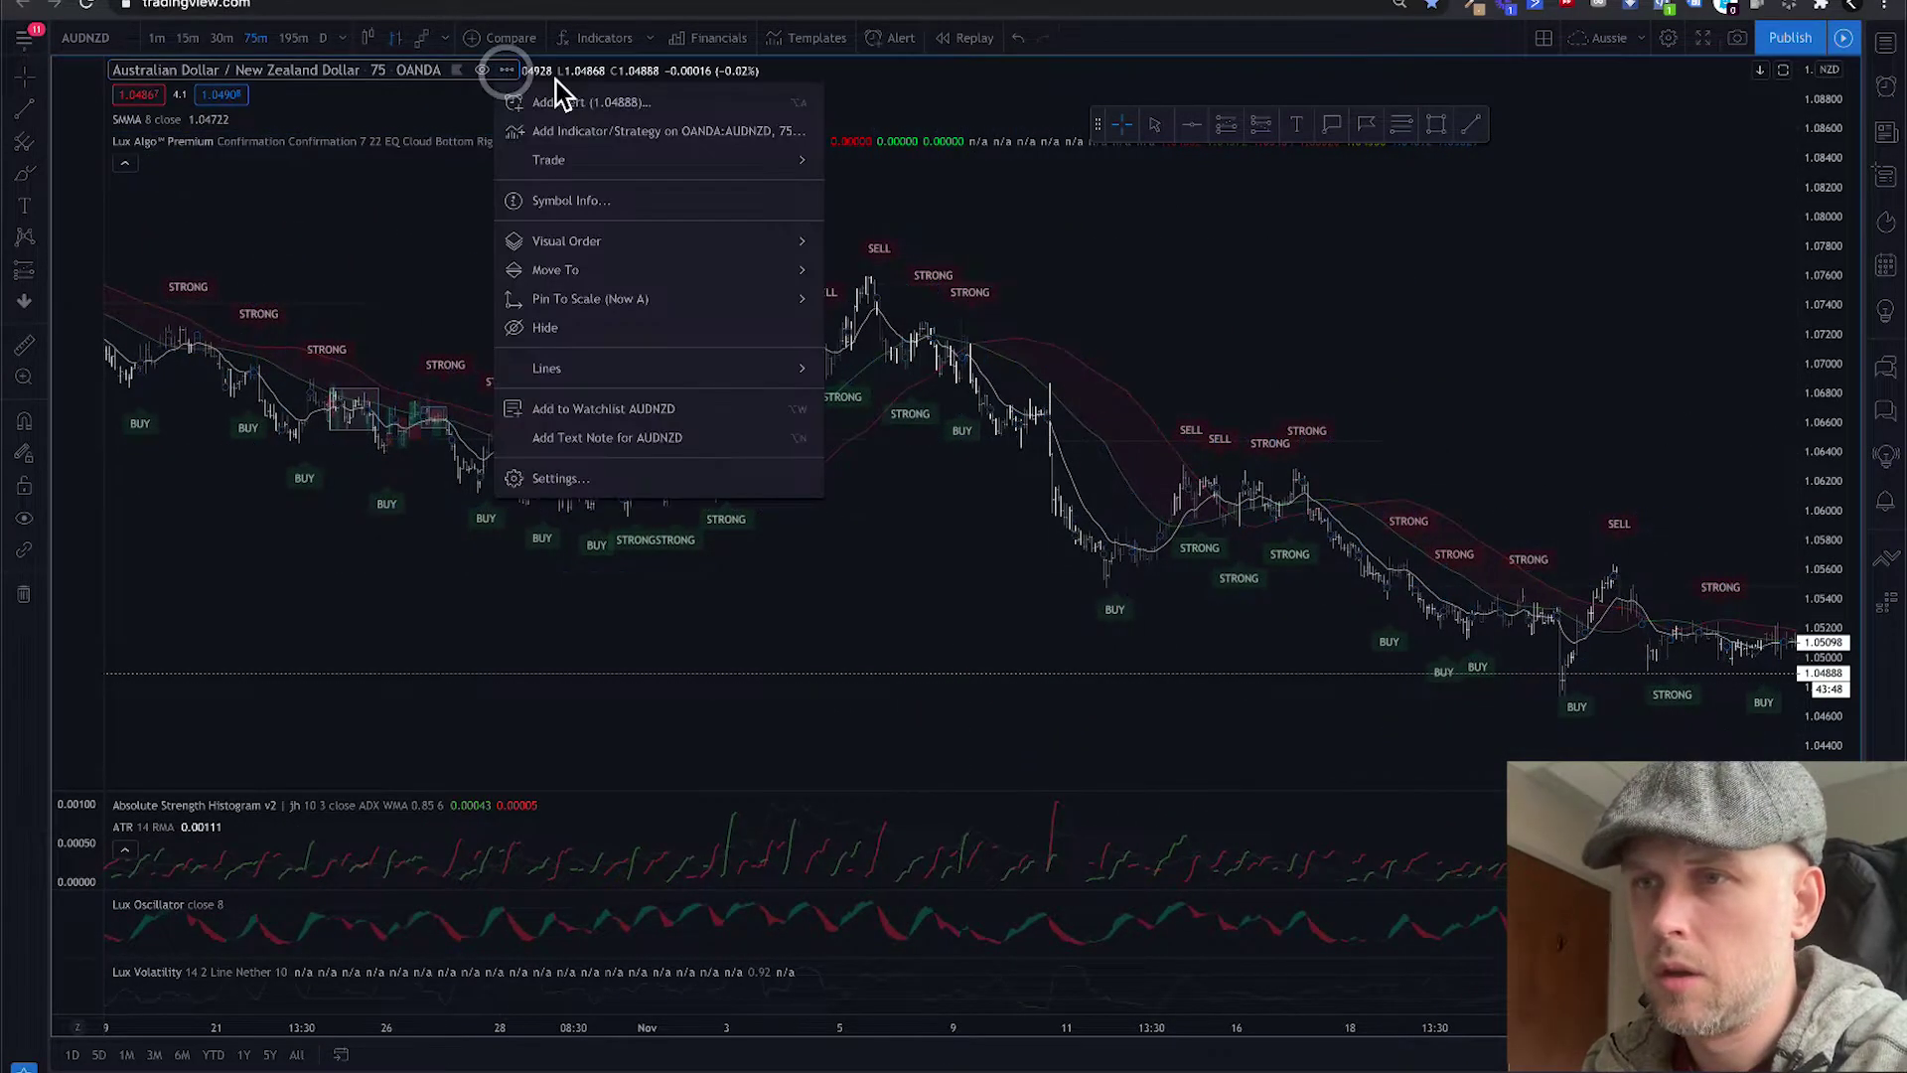
pyautogui.click(608, 121)
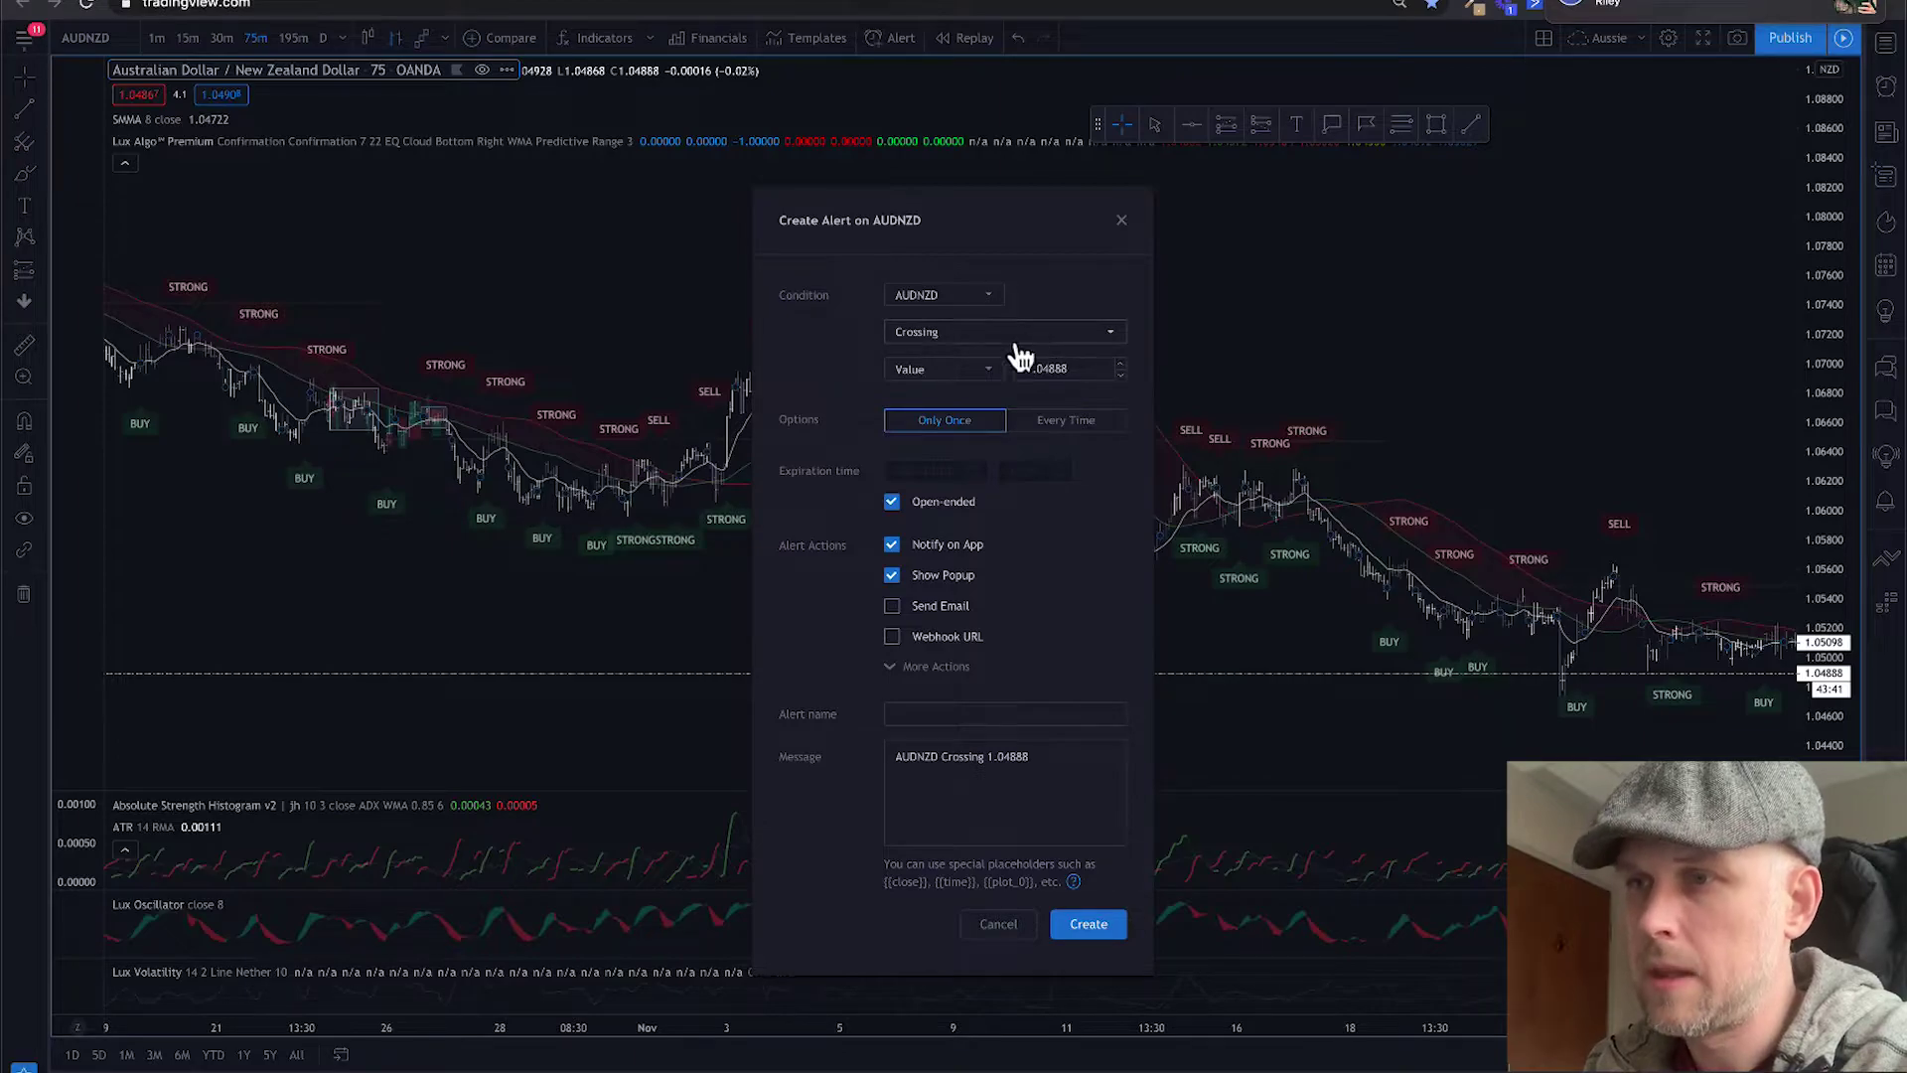
pyautogui.click(993, 377)
pyautogui.click(973, 424)
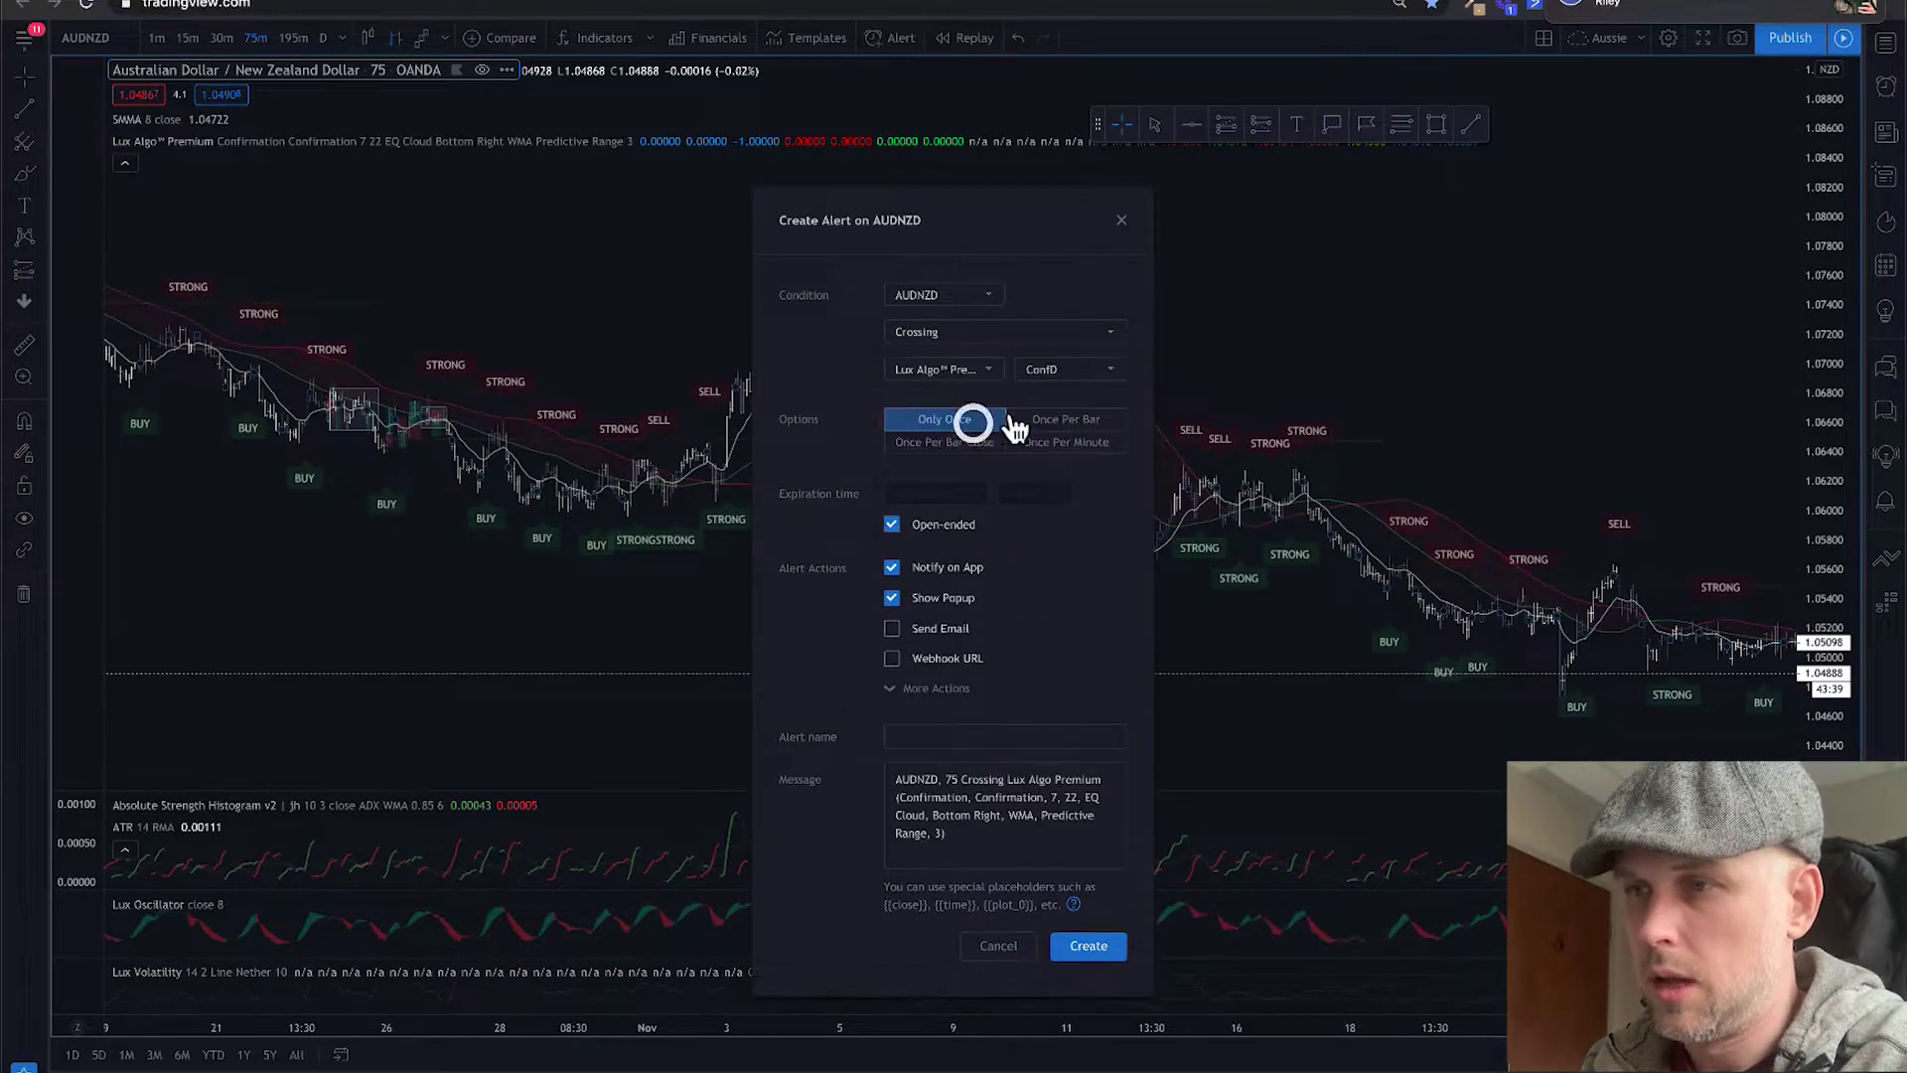
pyautogui.click(1100, 380)
pyautogui.click(1056, 768)
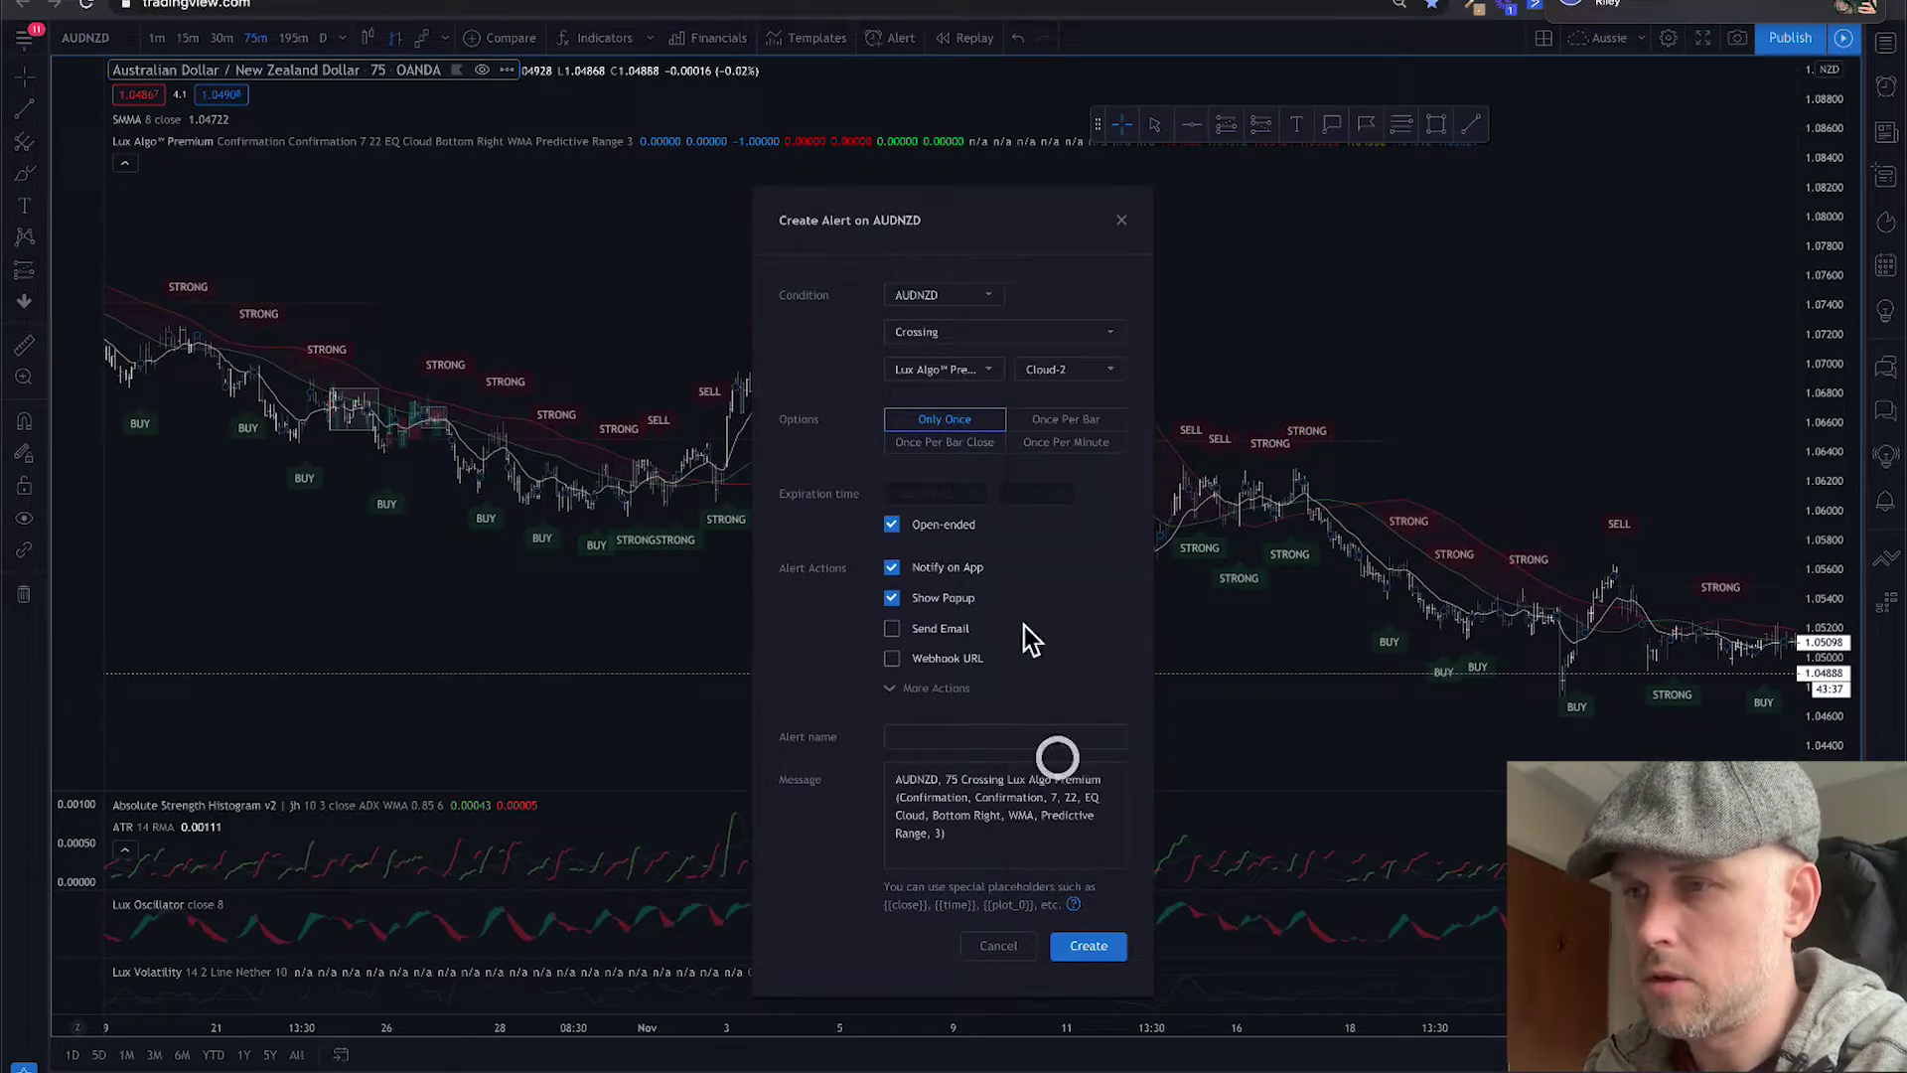
pyautogui.click(962, 442)
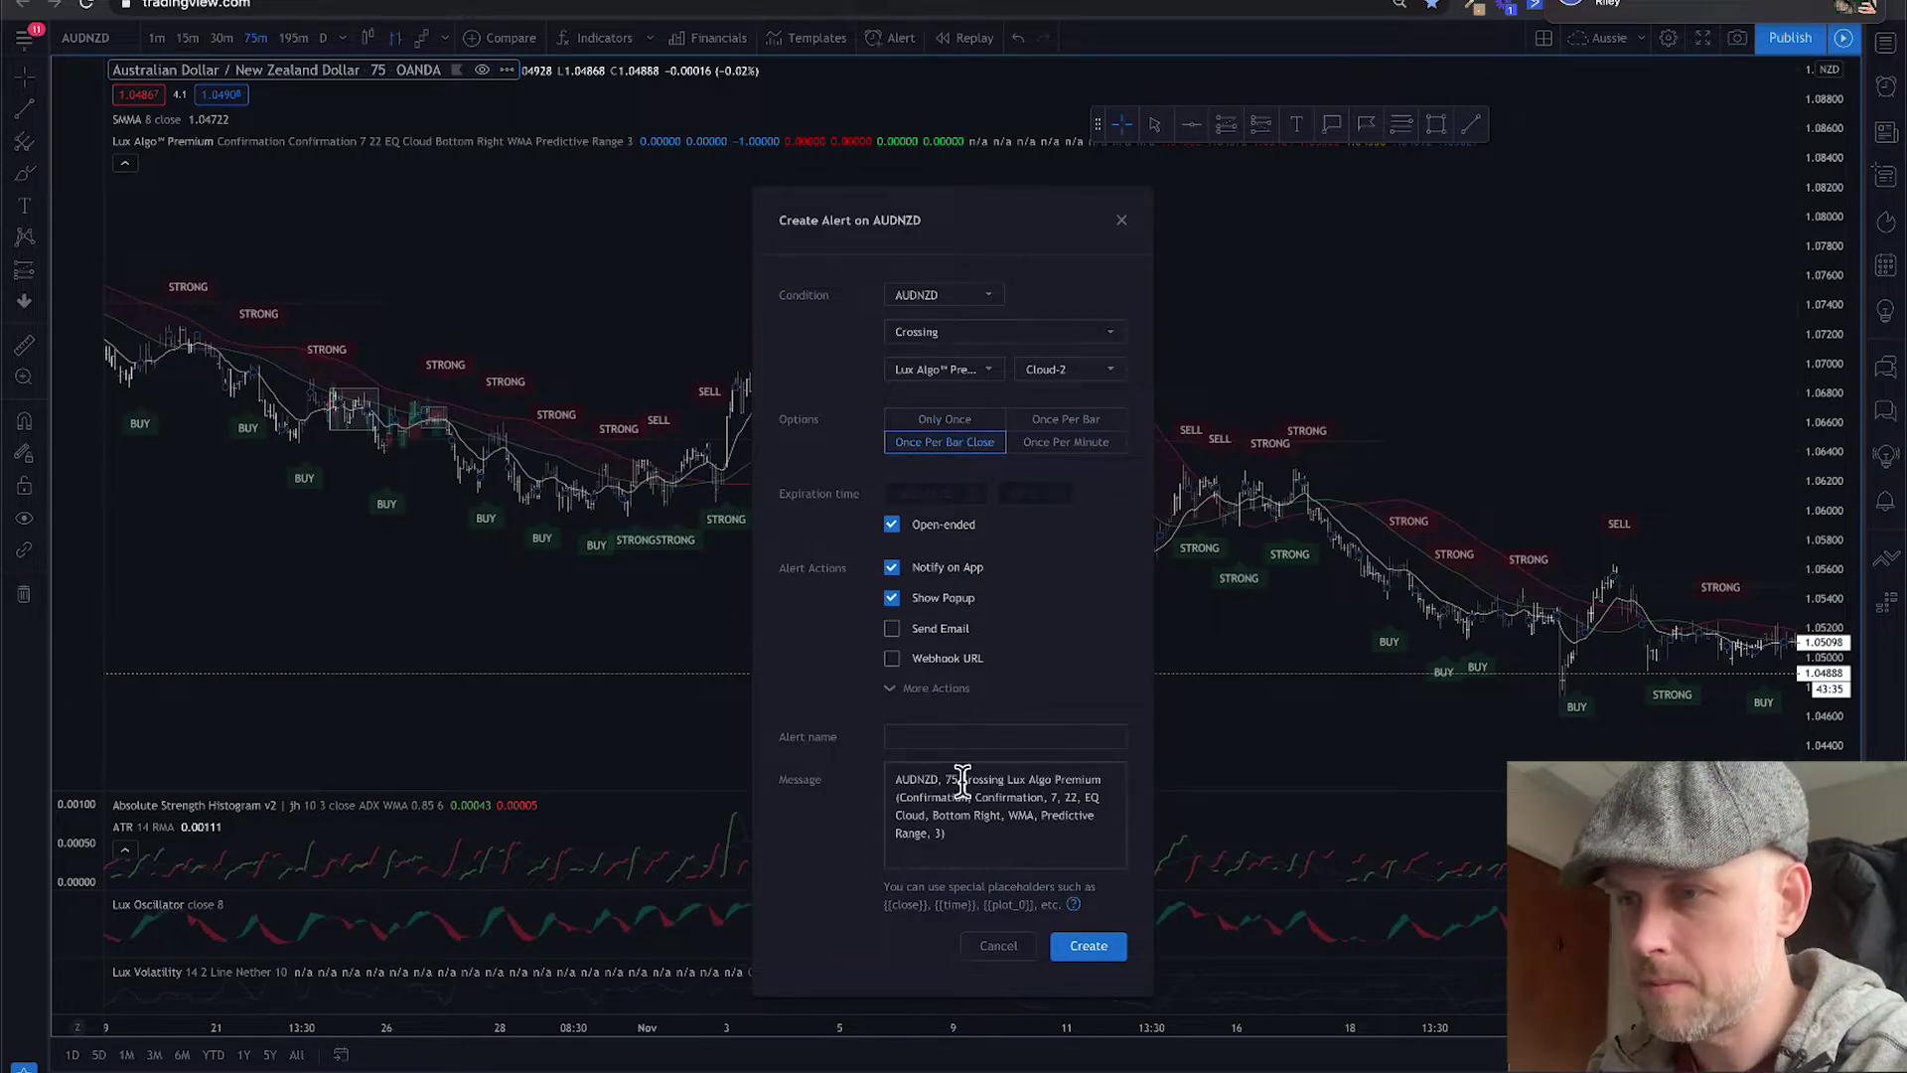
pyautogui.moveTo(972, 778); pyautogui.dragTo(983, 870)
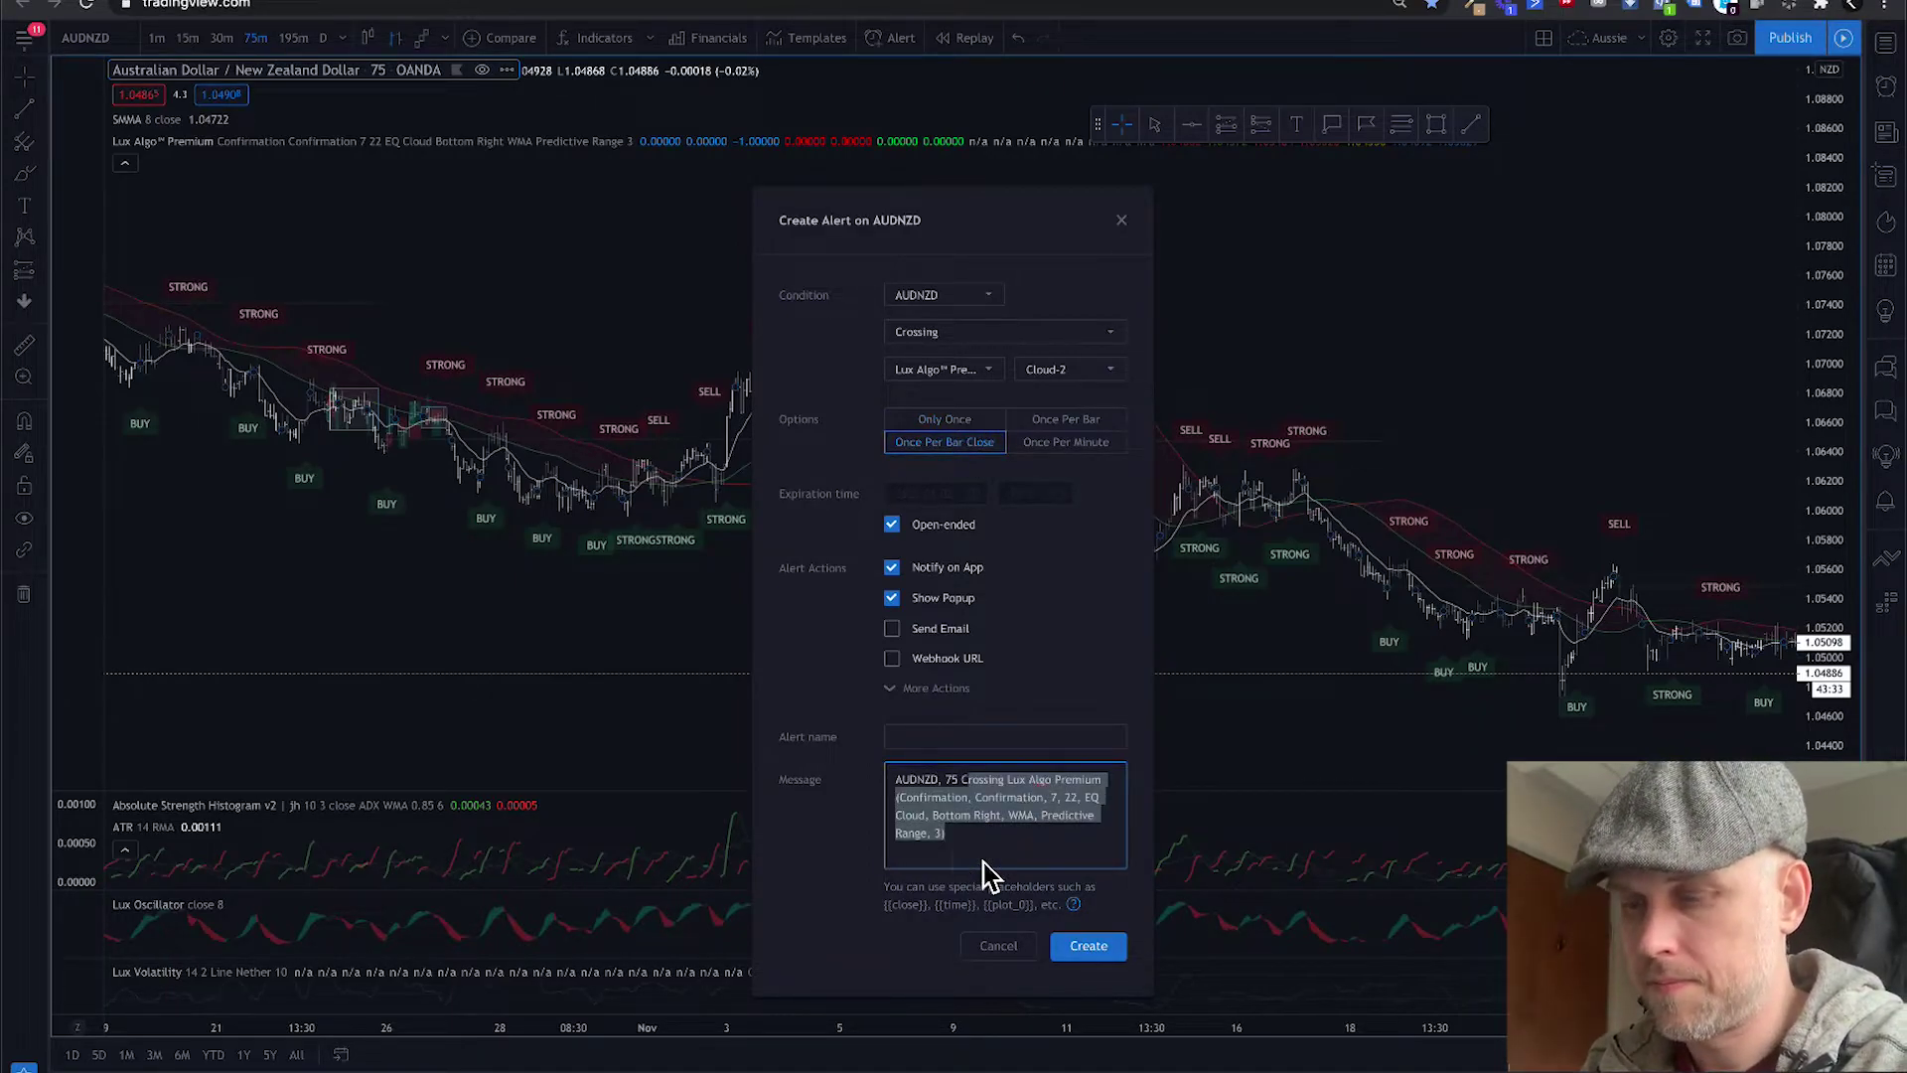
pyautogui.write('rossing Leading Edge')
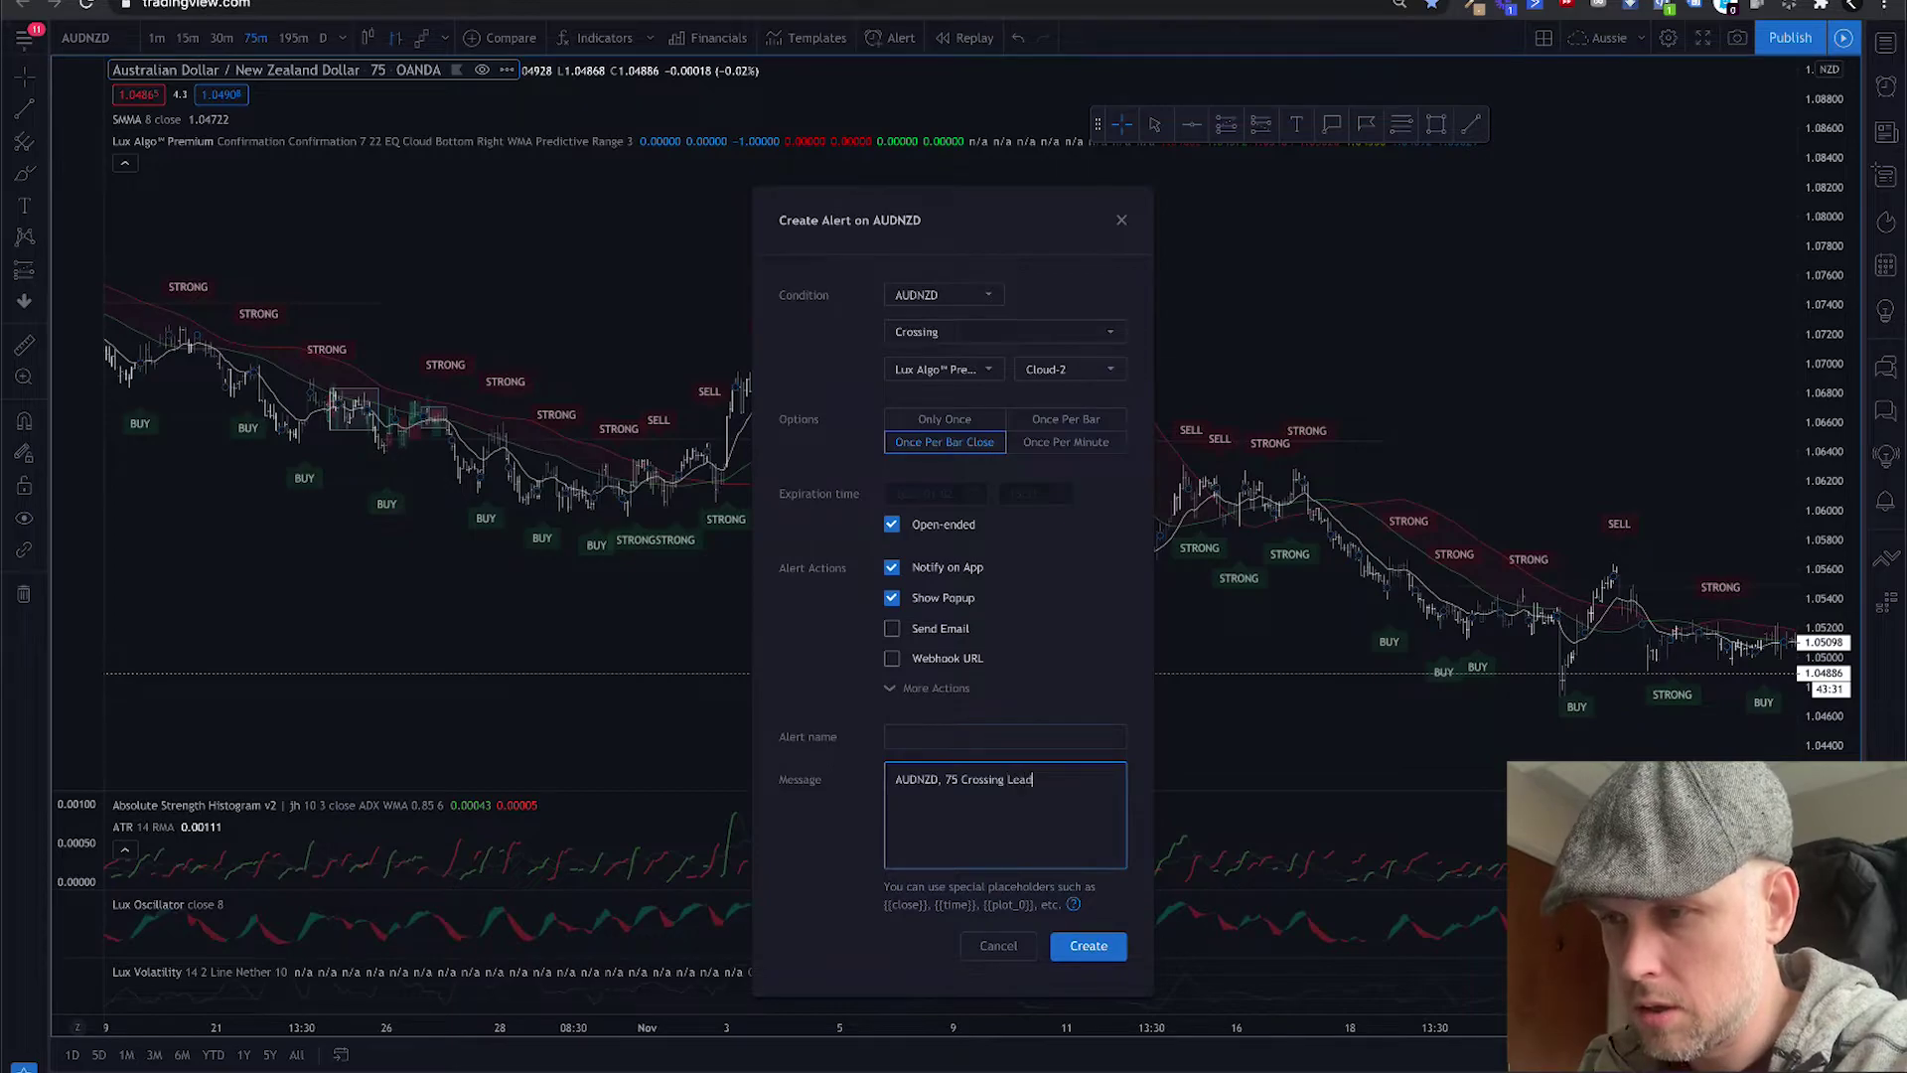
pyautogui.click(1091, 946)
pyautogui.click(1065, 636)
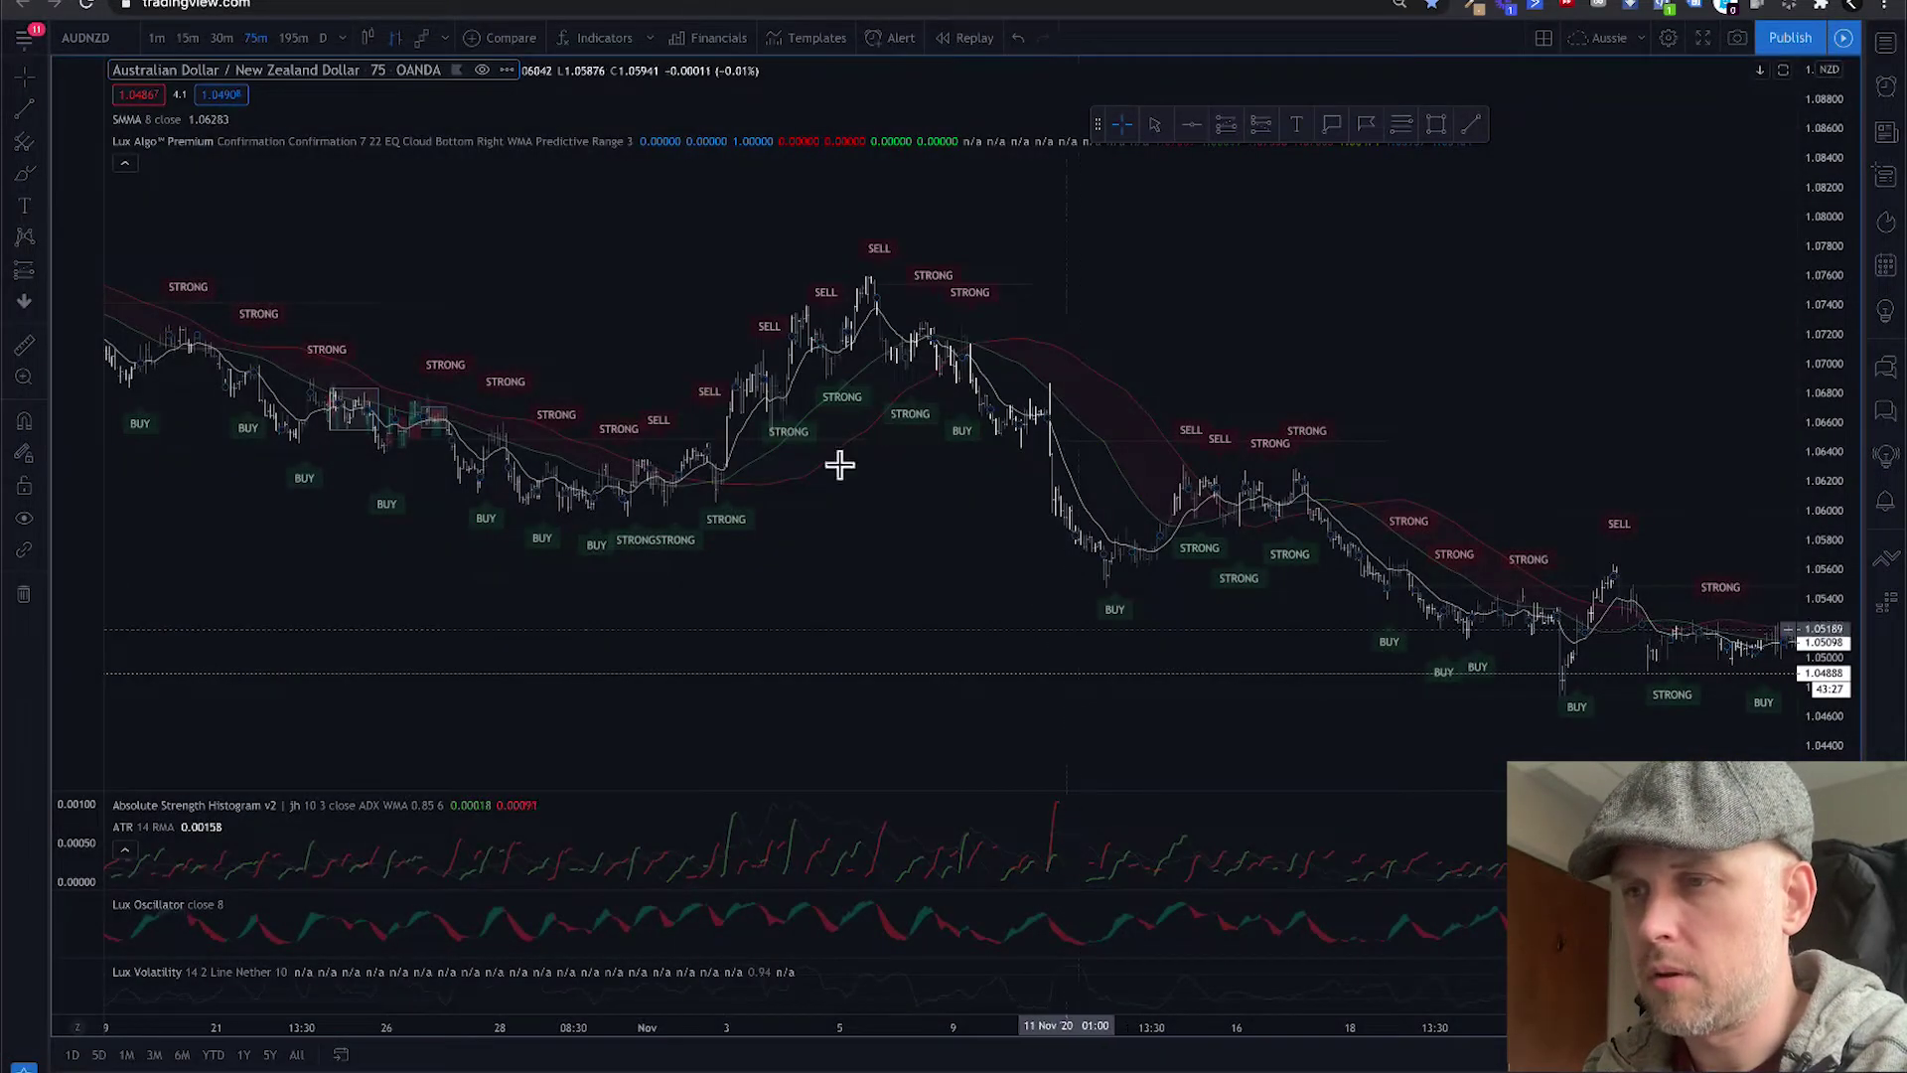
pyautogui.click(506, 70)
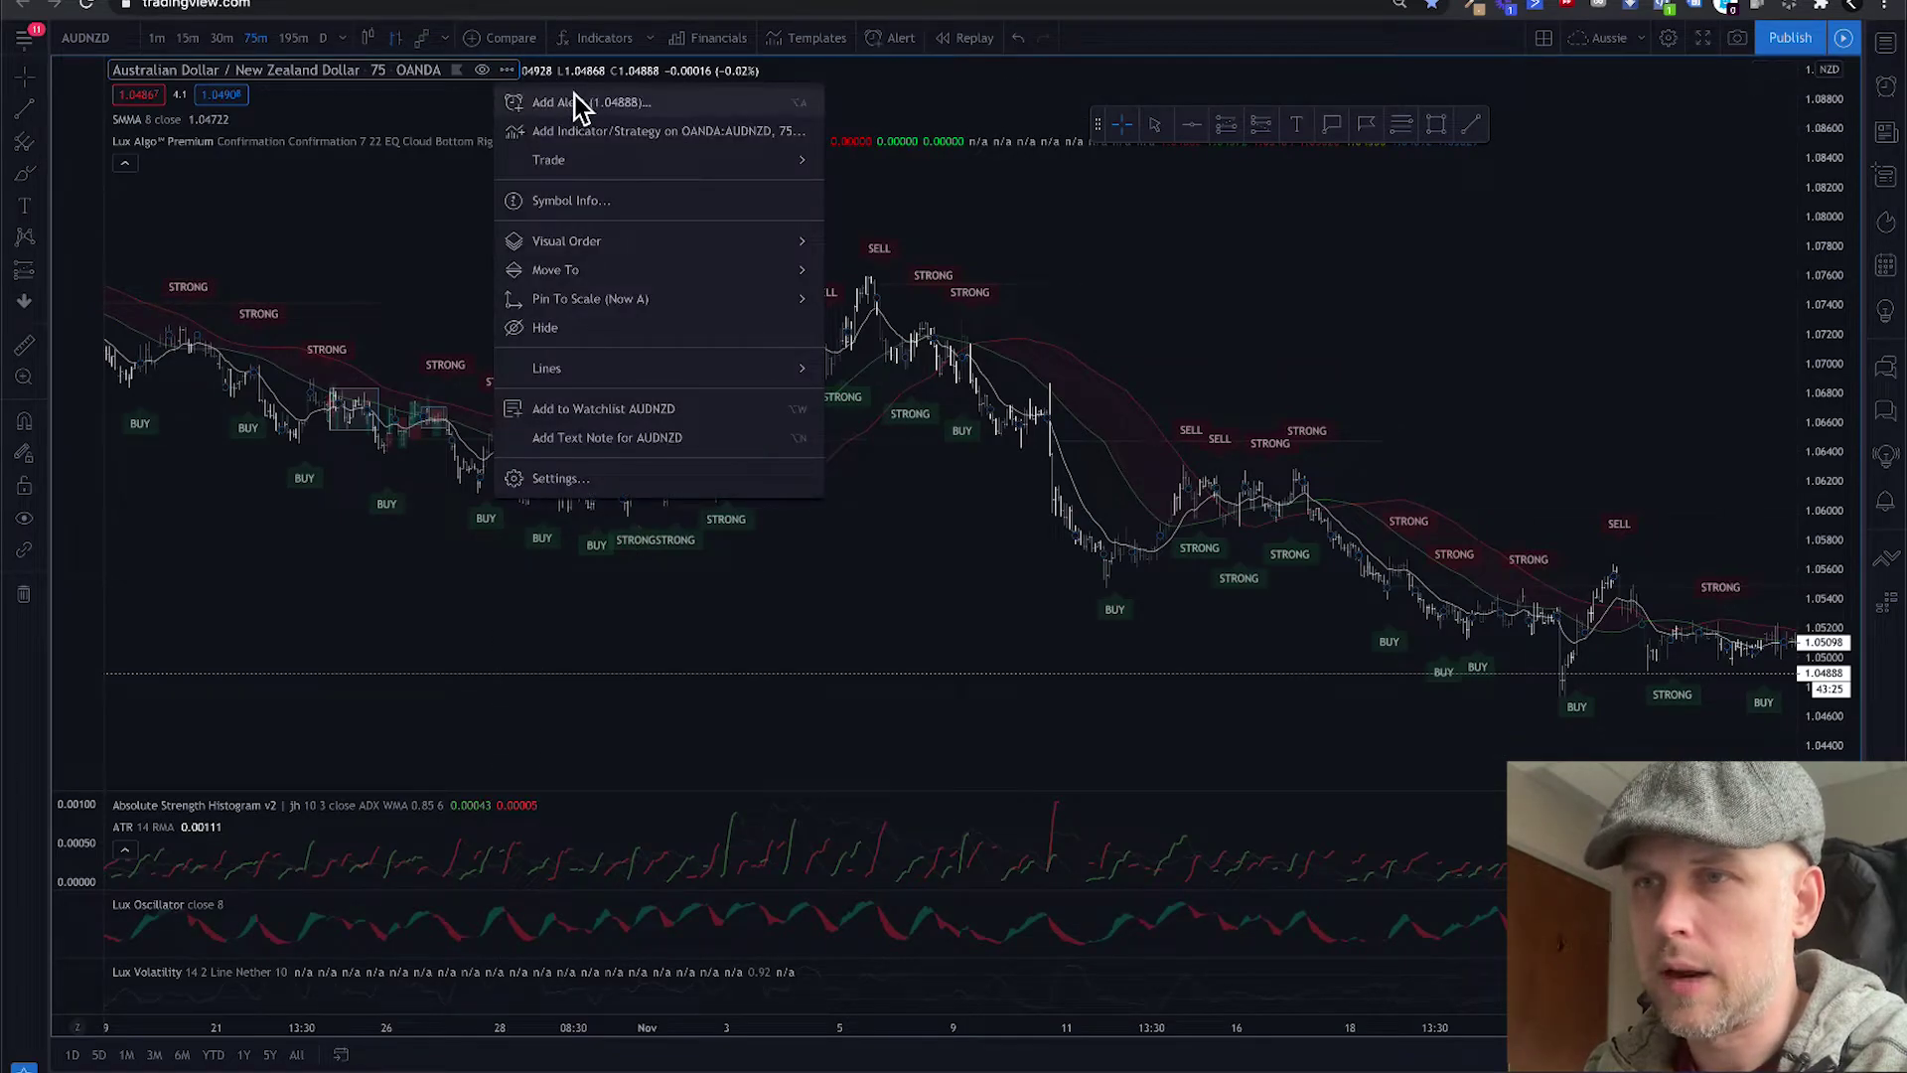
pyautogui.click(576, 100)
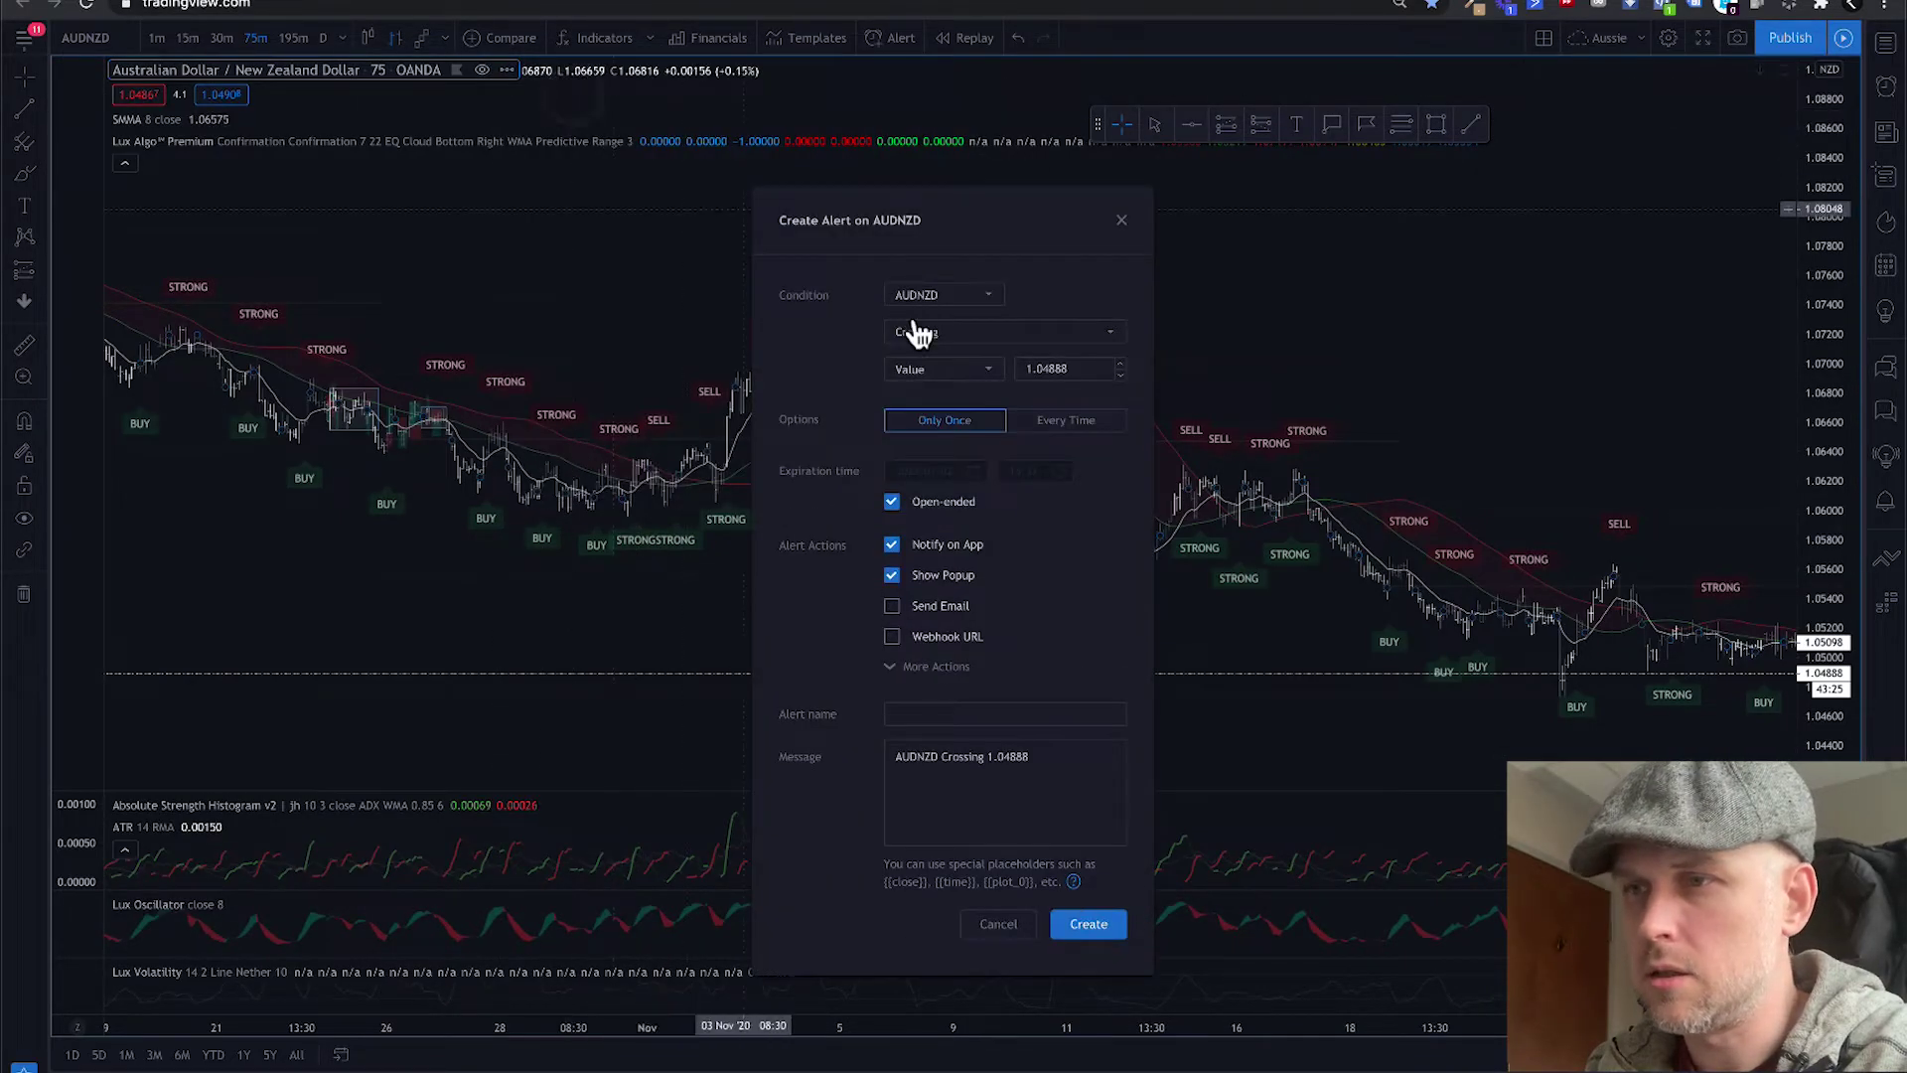
pyautogui.click(954, 369)
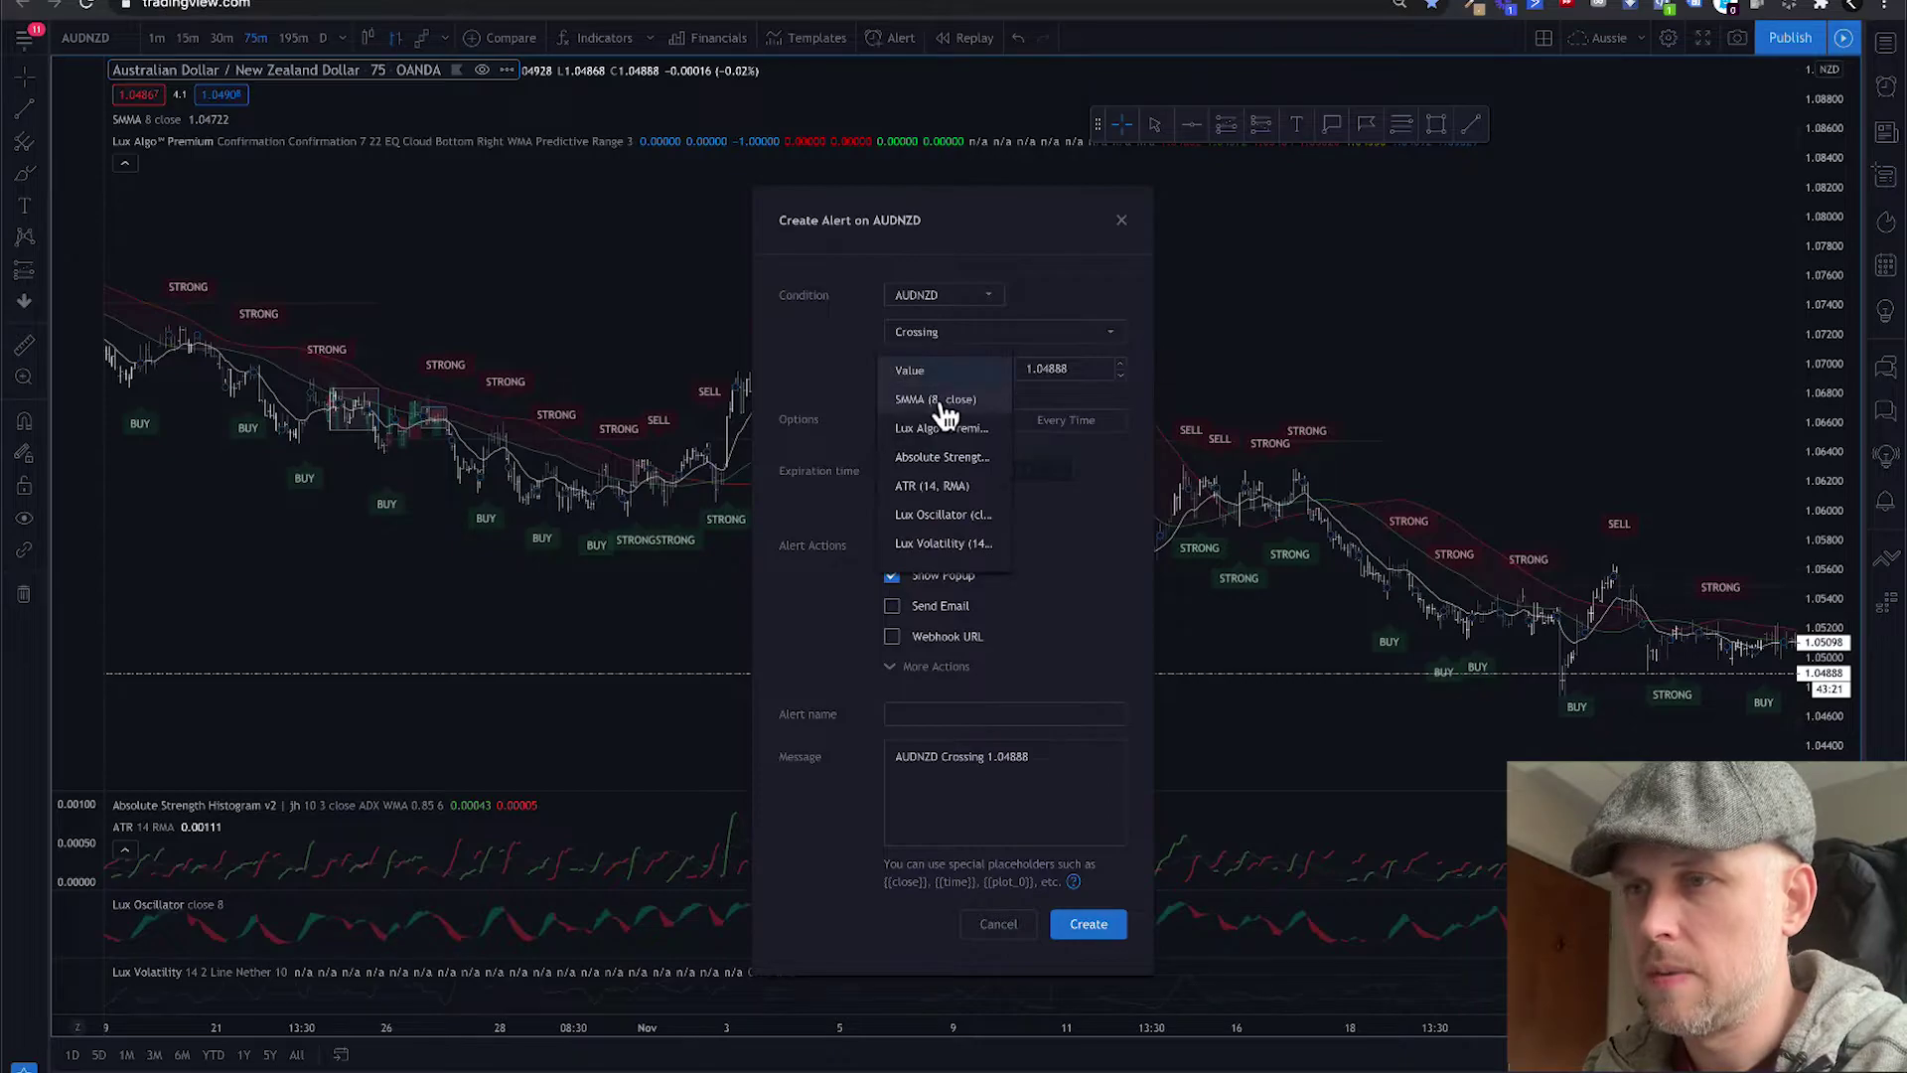
pyautogui.click(939, 399)
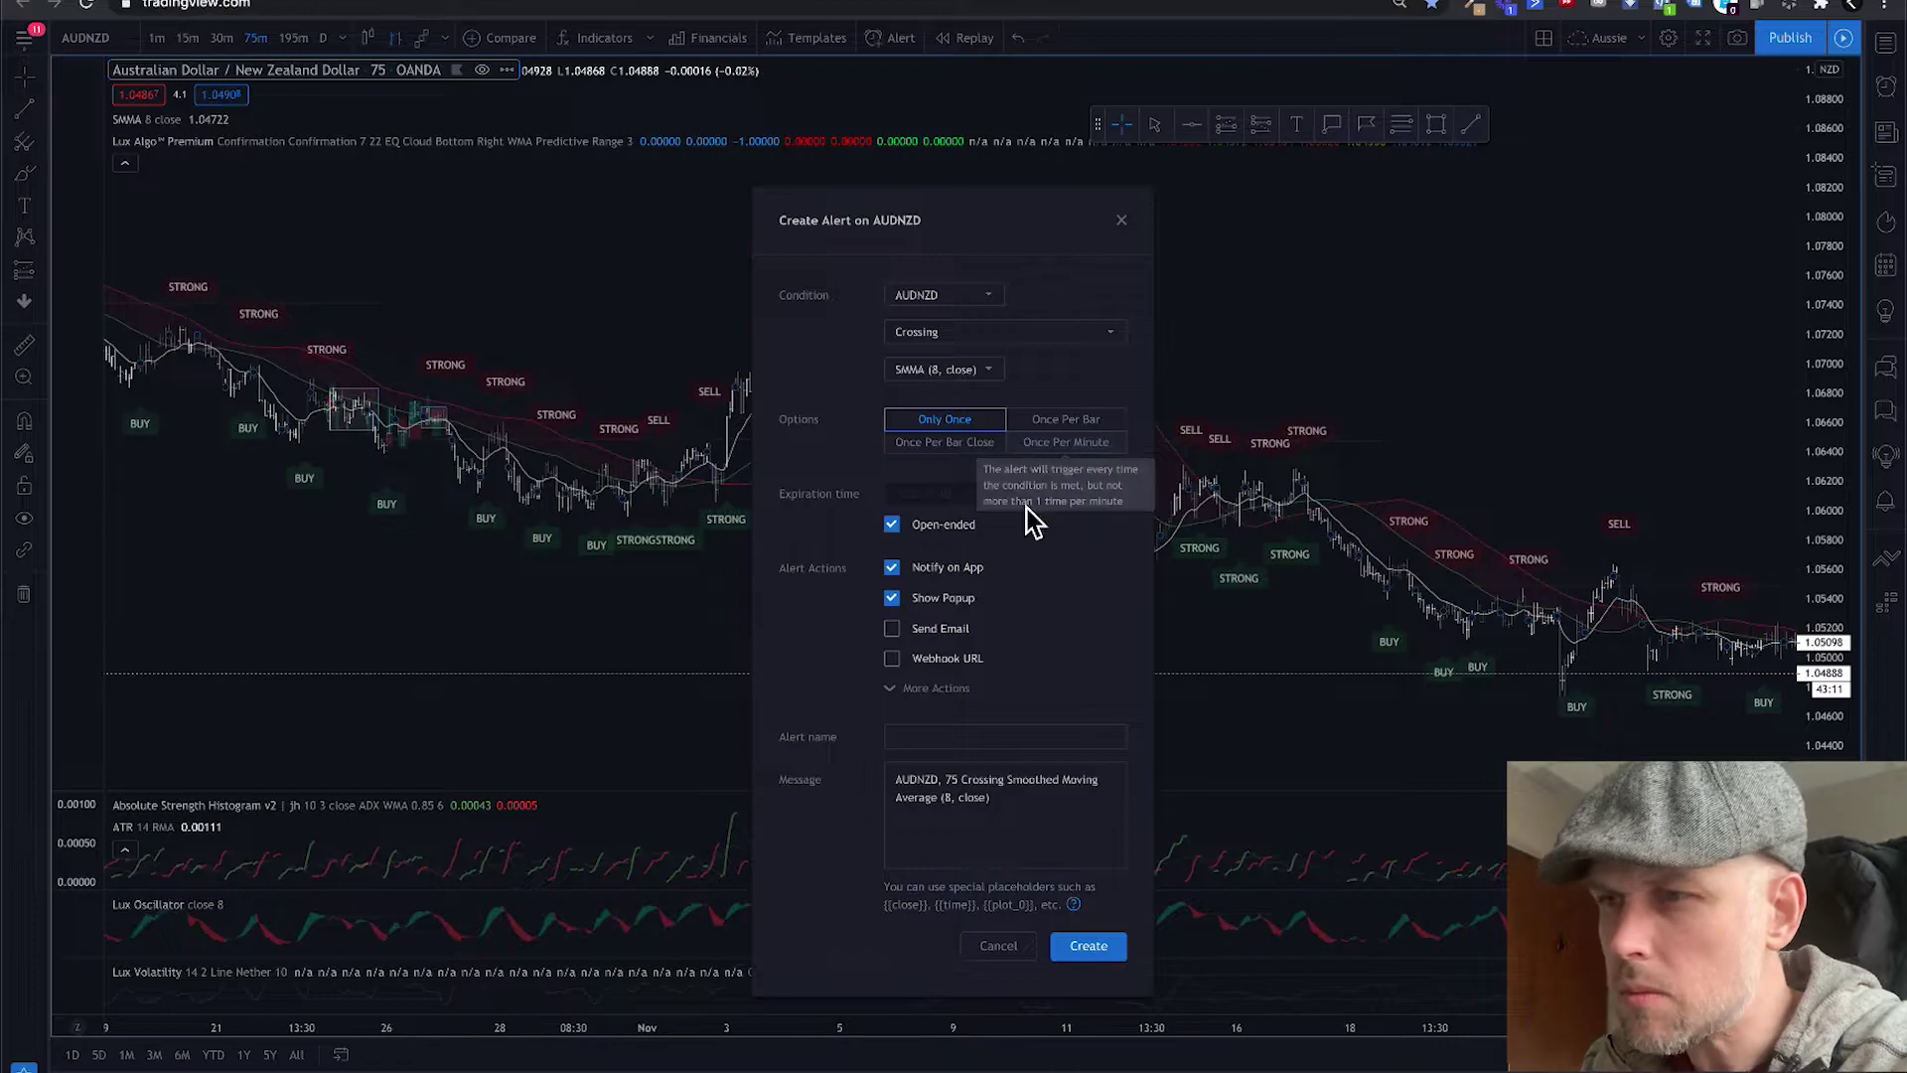
pyautogui.moveTo(1013, 780); pyautogui.dragTo(1022, 831)
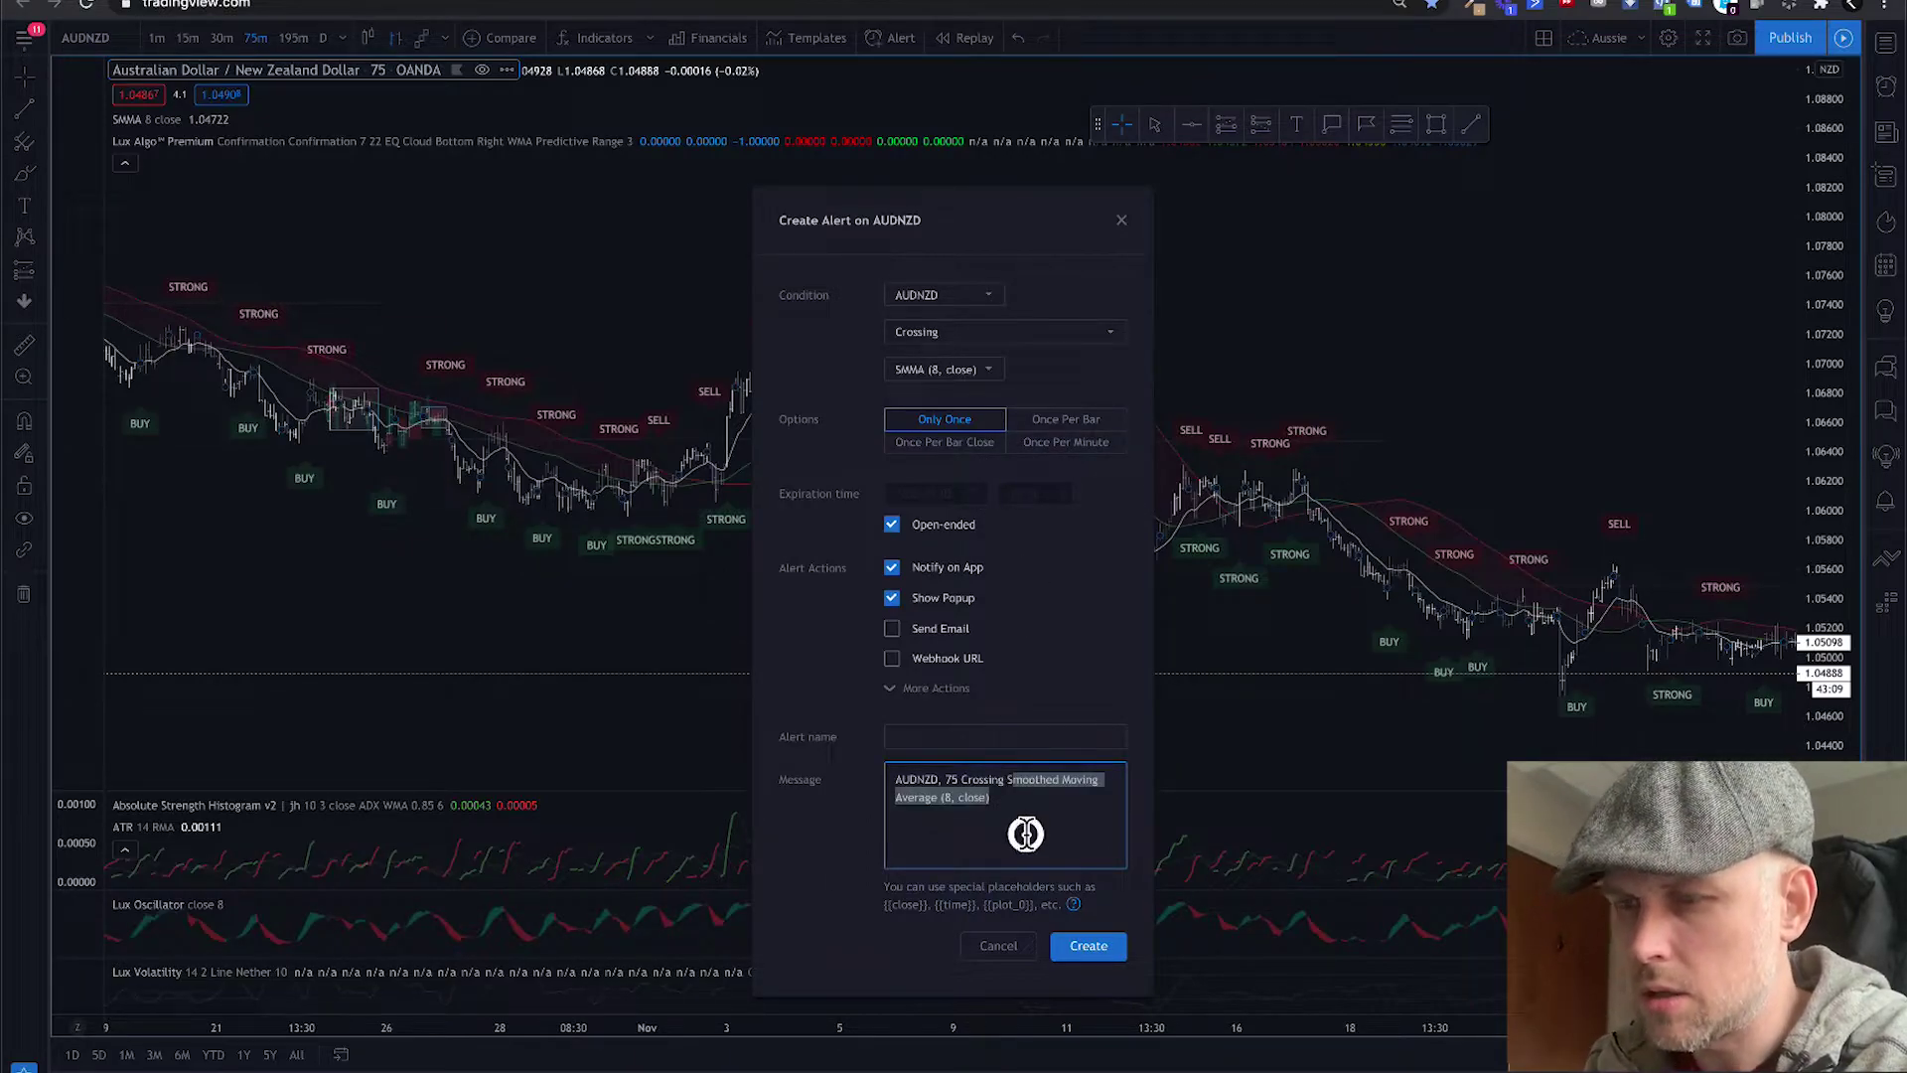
pyautogui.write('SMMA')
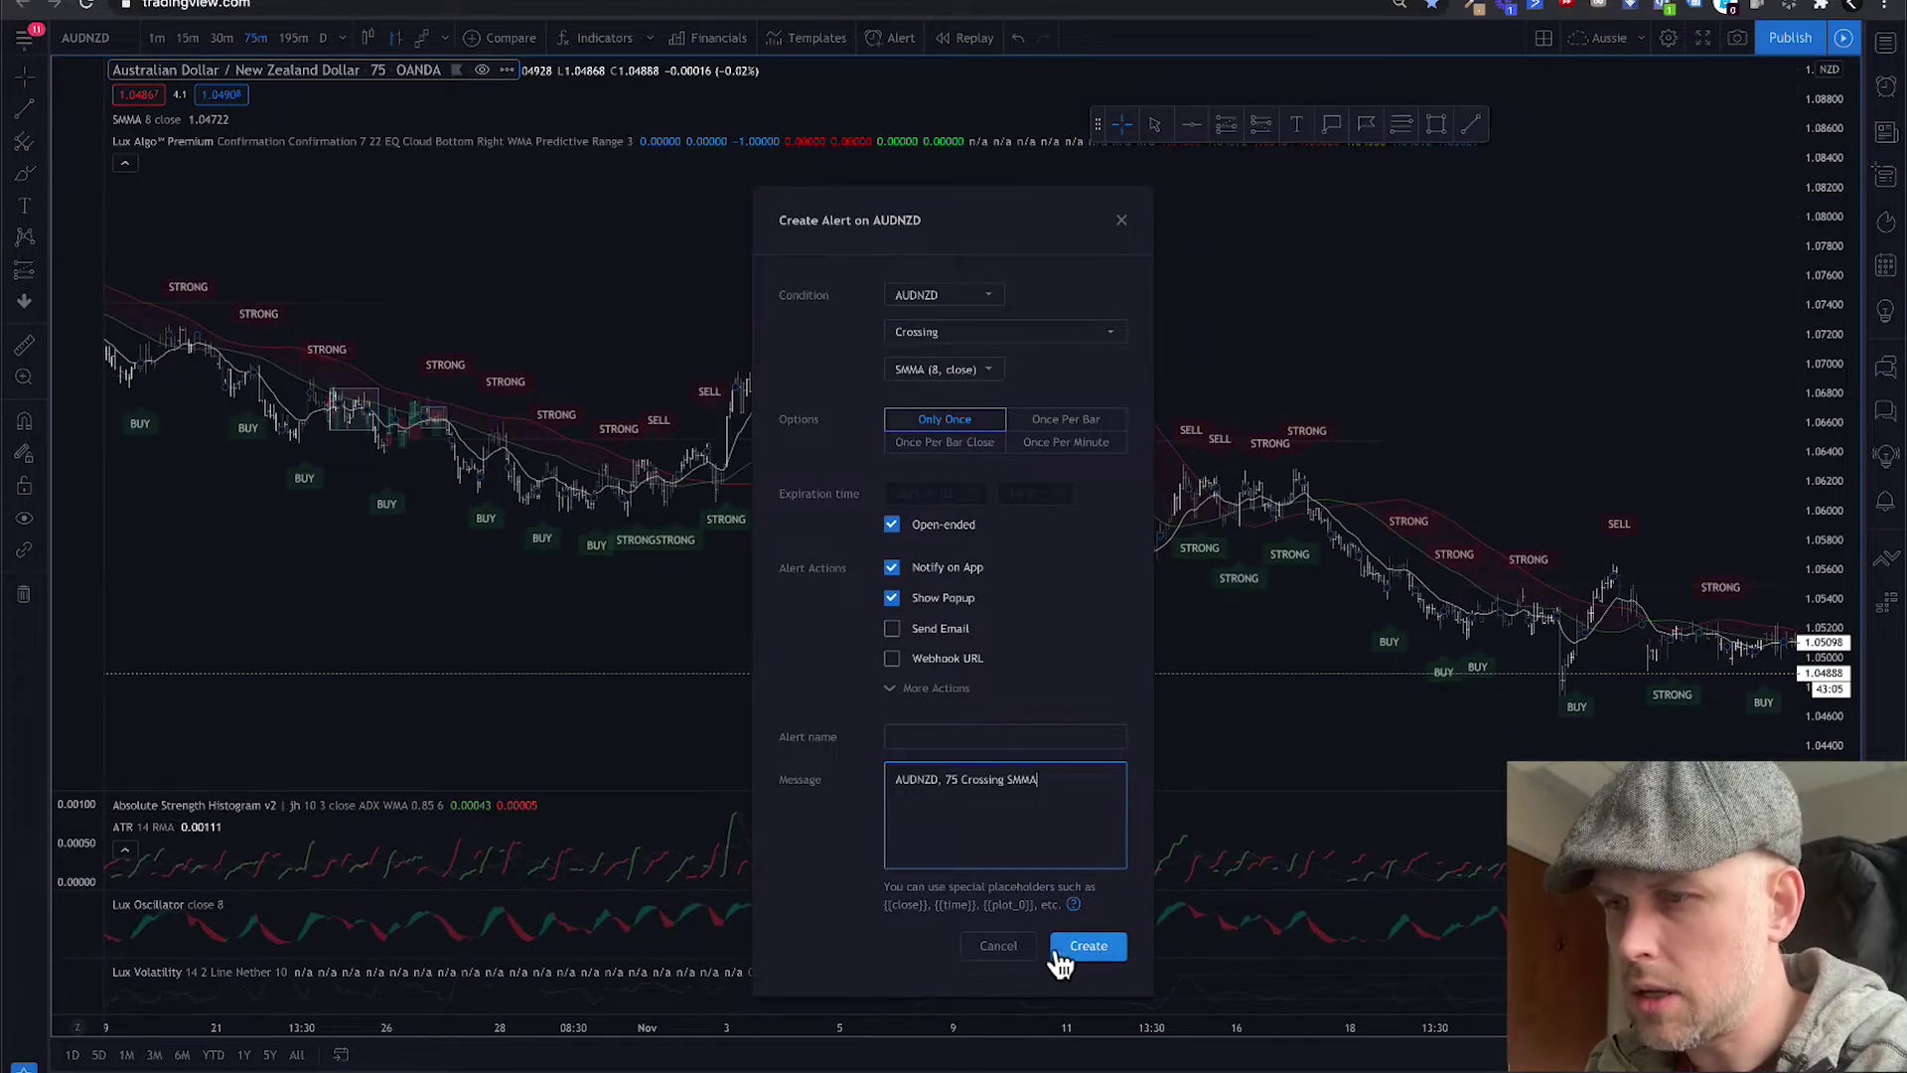
pyautogui.click(1008, 946)
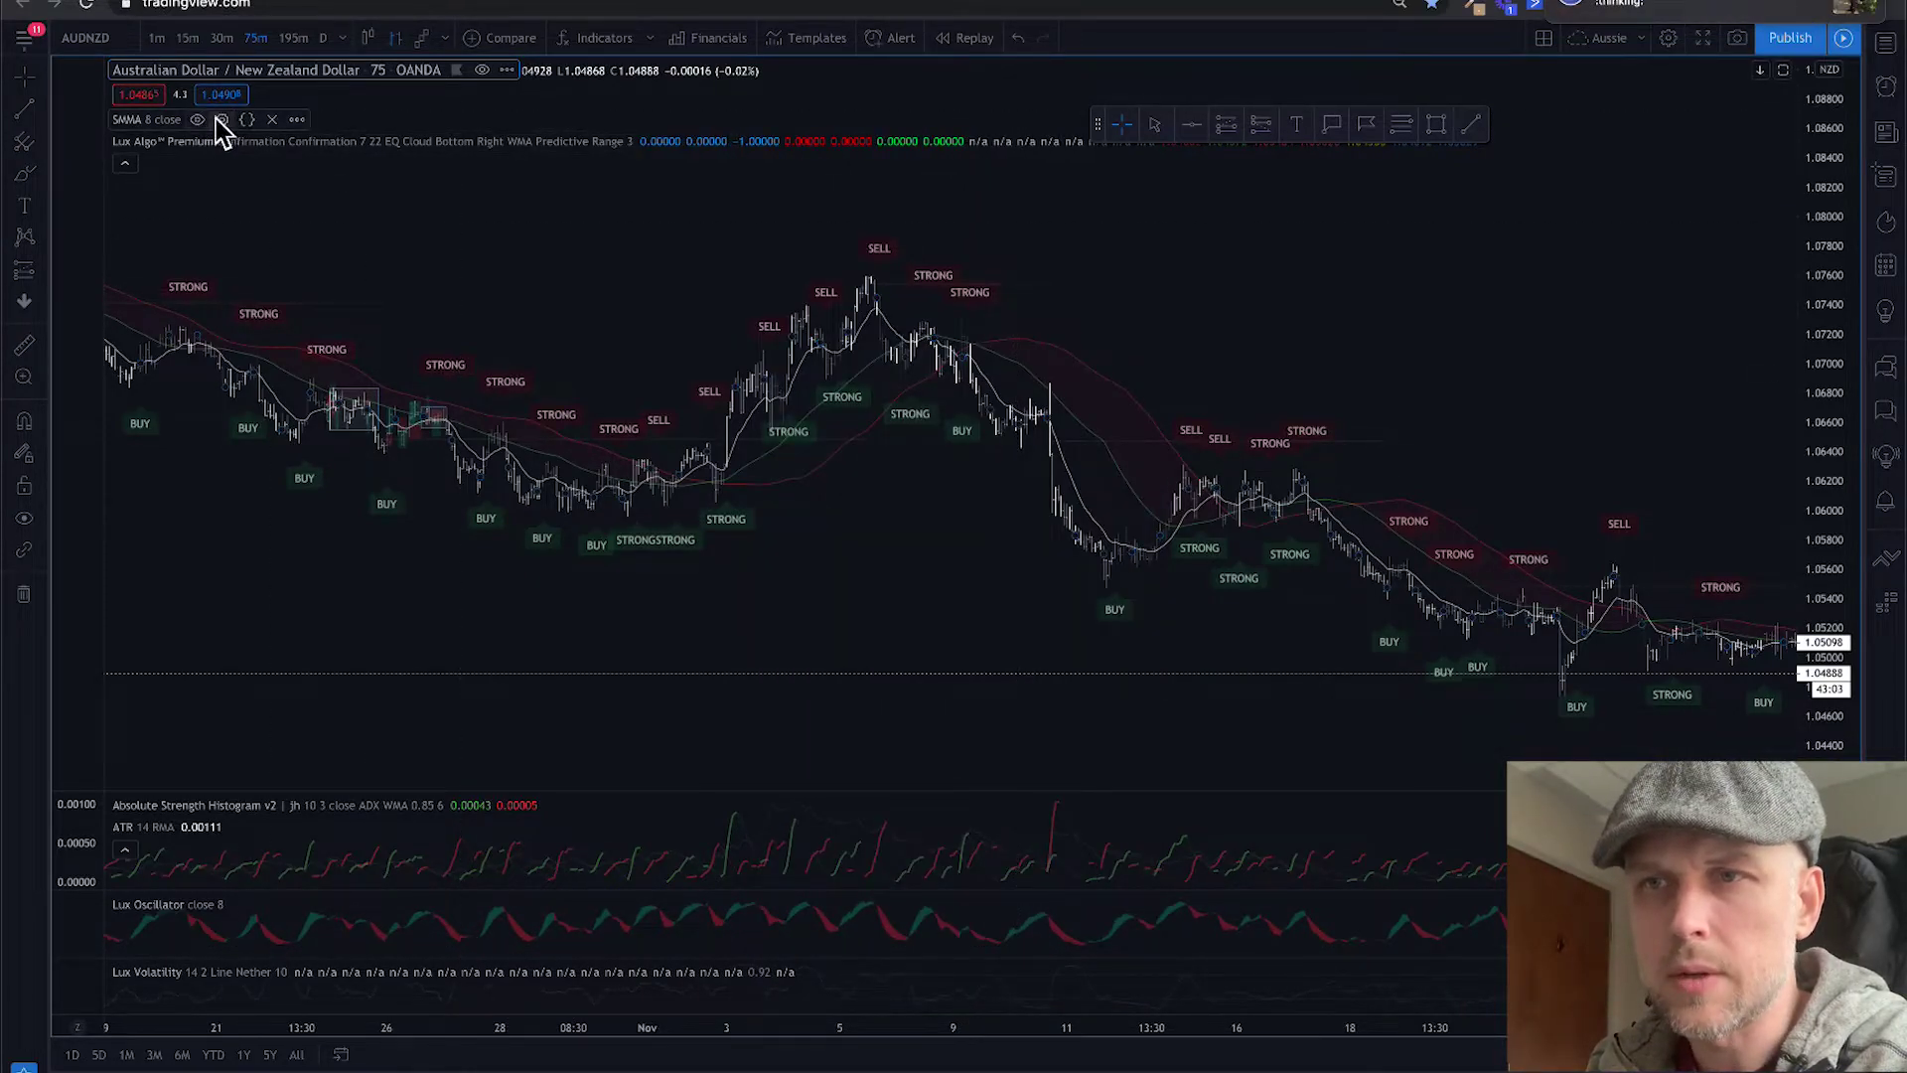
# Change the SMMA Length from 8 to 7 and apply it to the chart.
pyautogui.click(221, 120)
pyautogui.moveTo(903, 440); pyautogui.dragTo(1539, 205)
pyautogui.click(1591, 351)
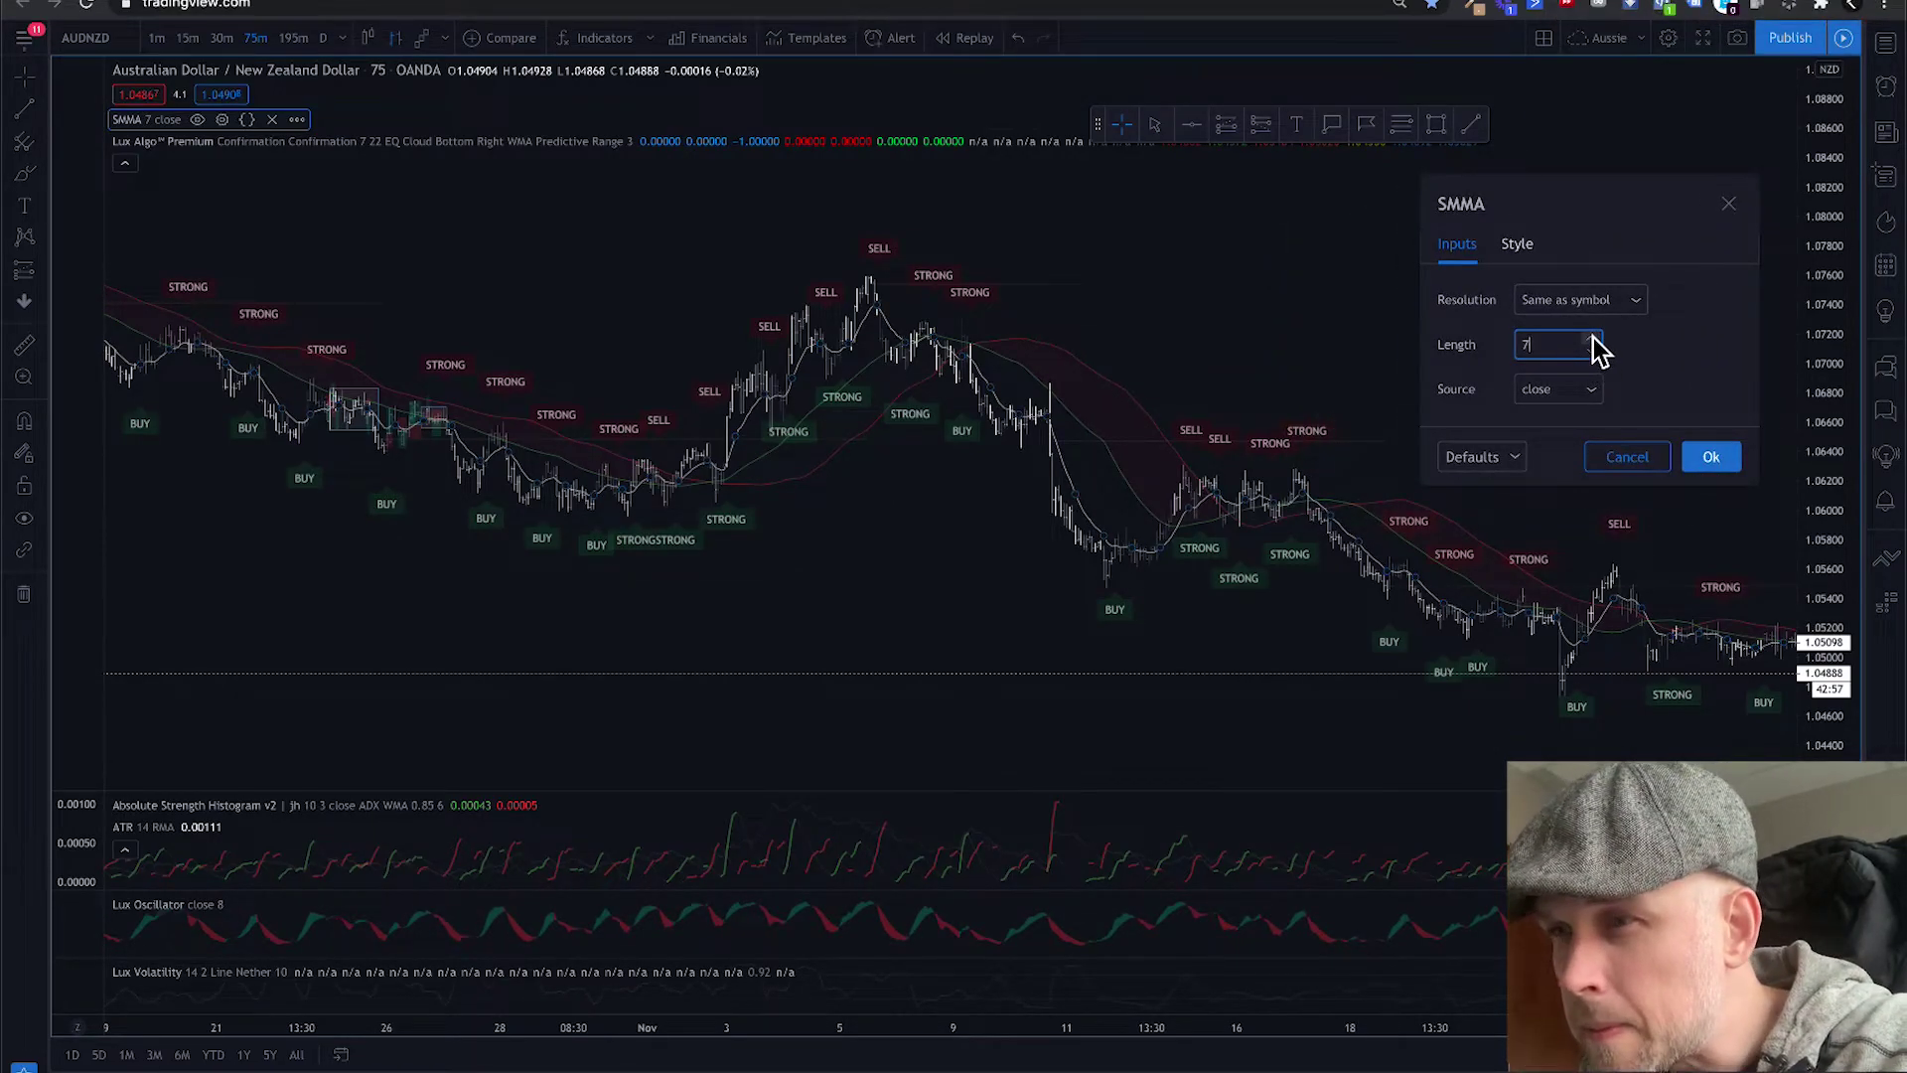
pyautogui.click(1592, 339)
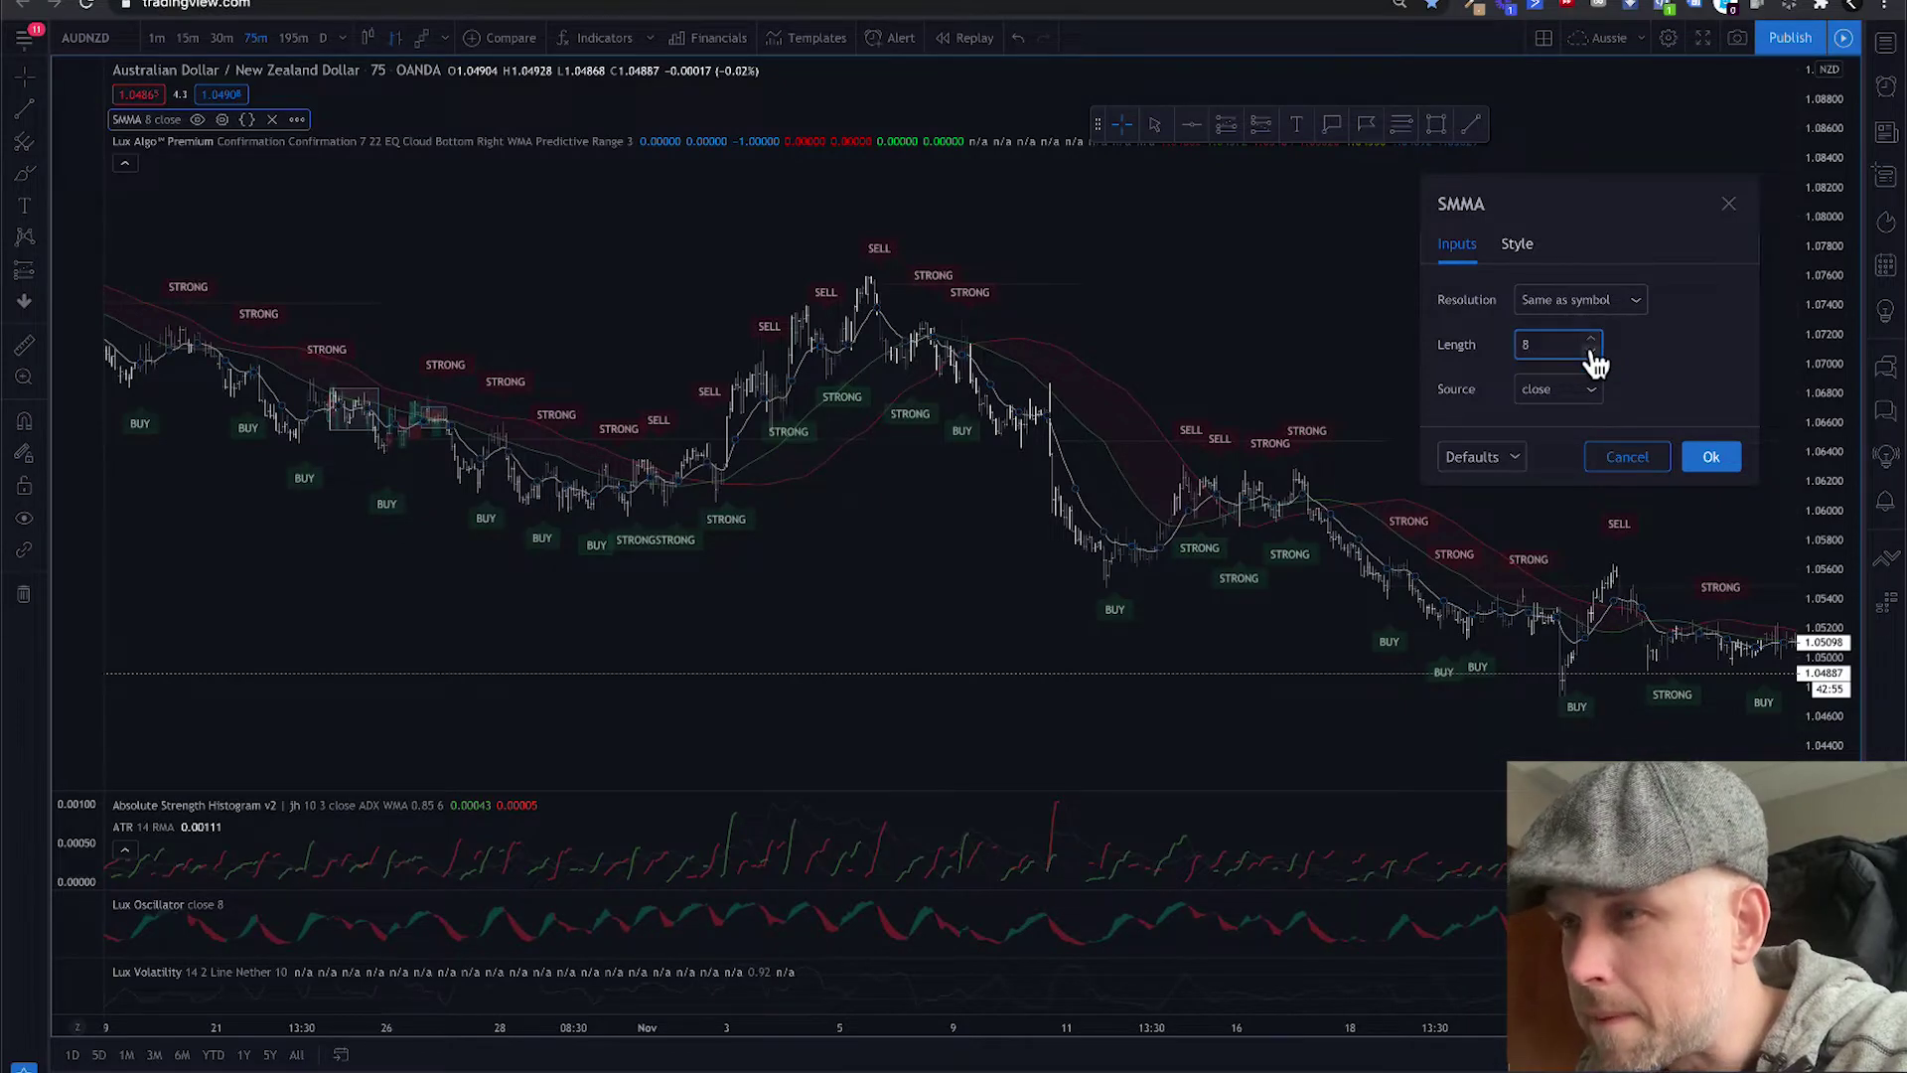
pyautogui.click(1592, 351)
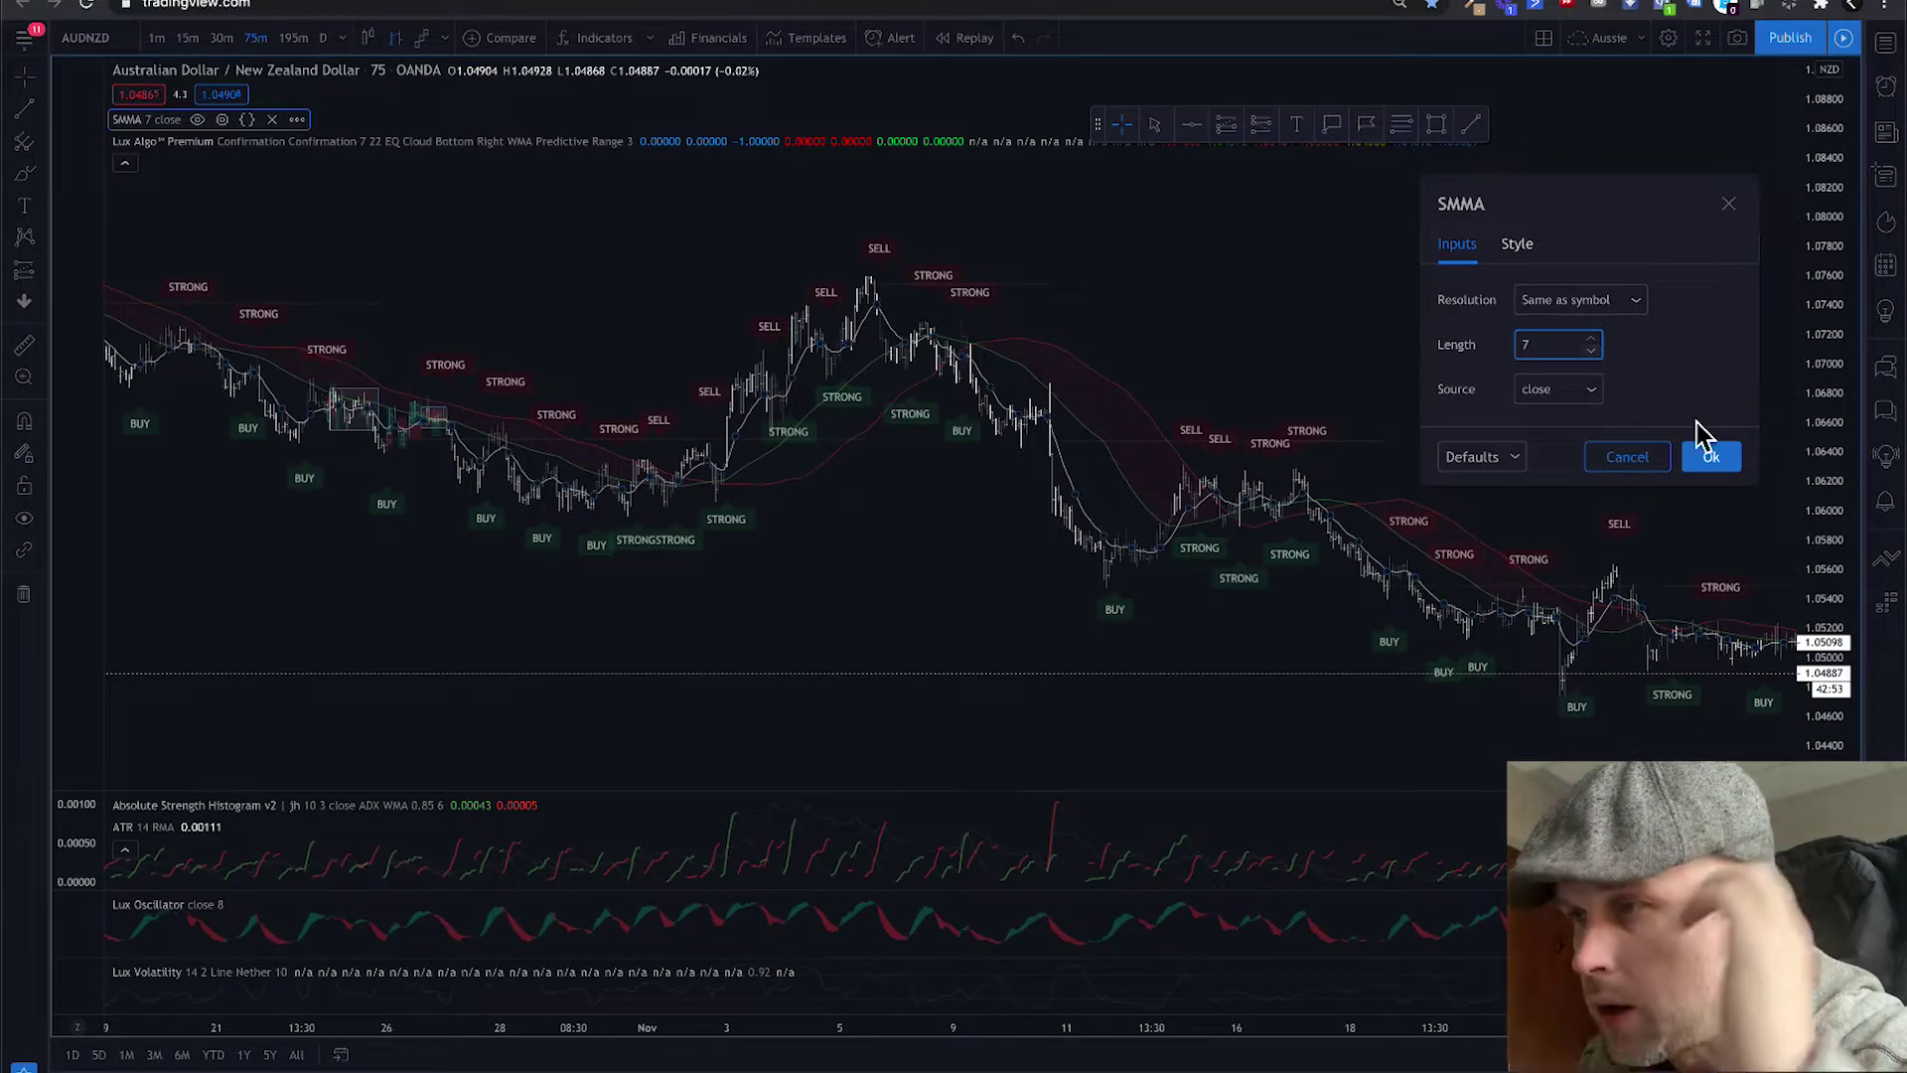
pyautogui.click(1592, 341)
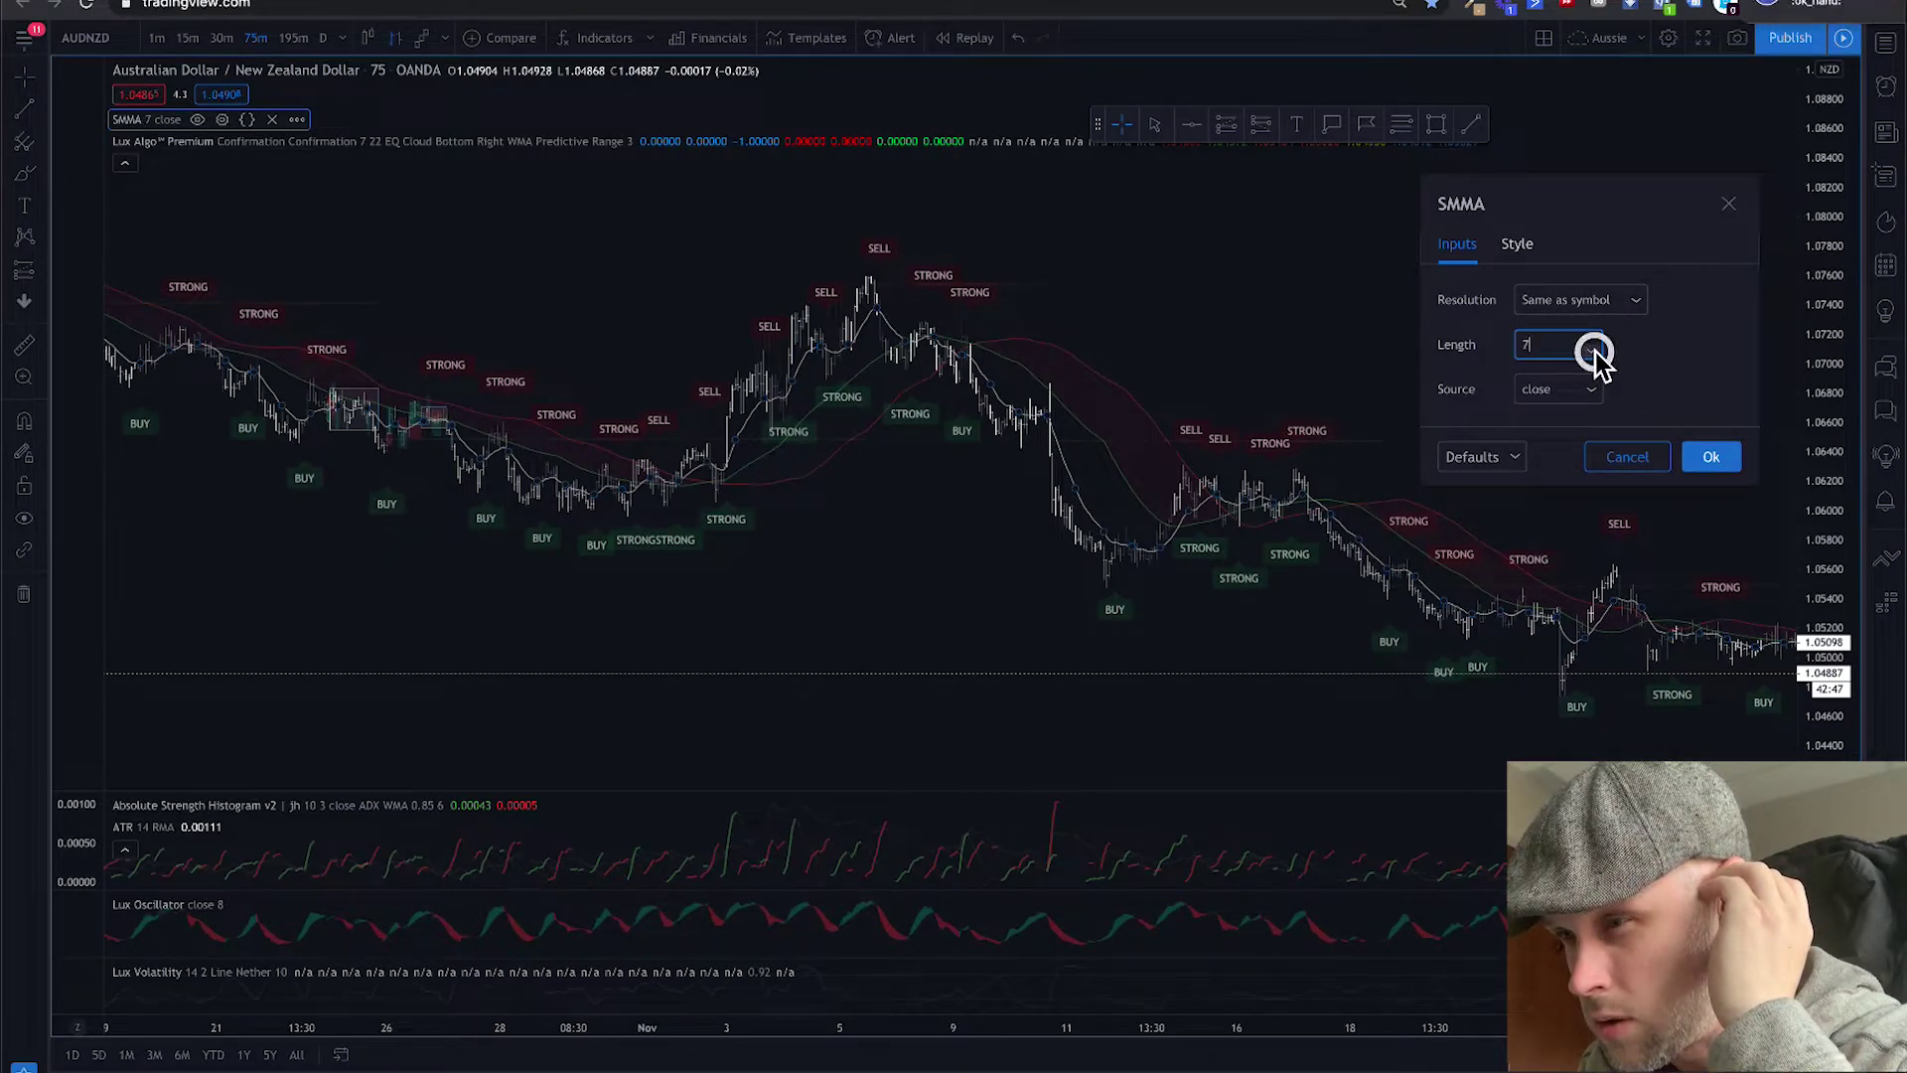
pyautogui.click(1591, 349)
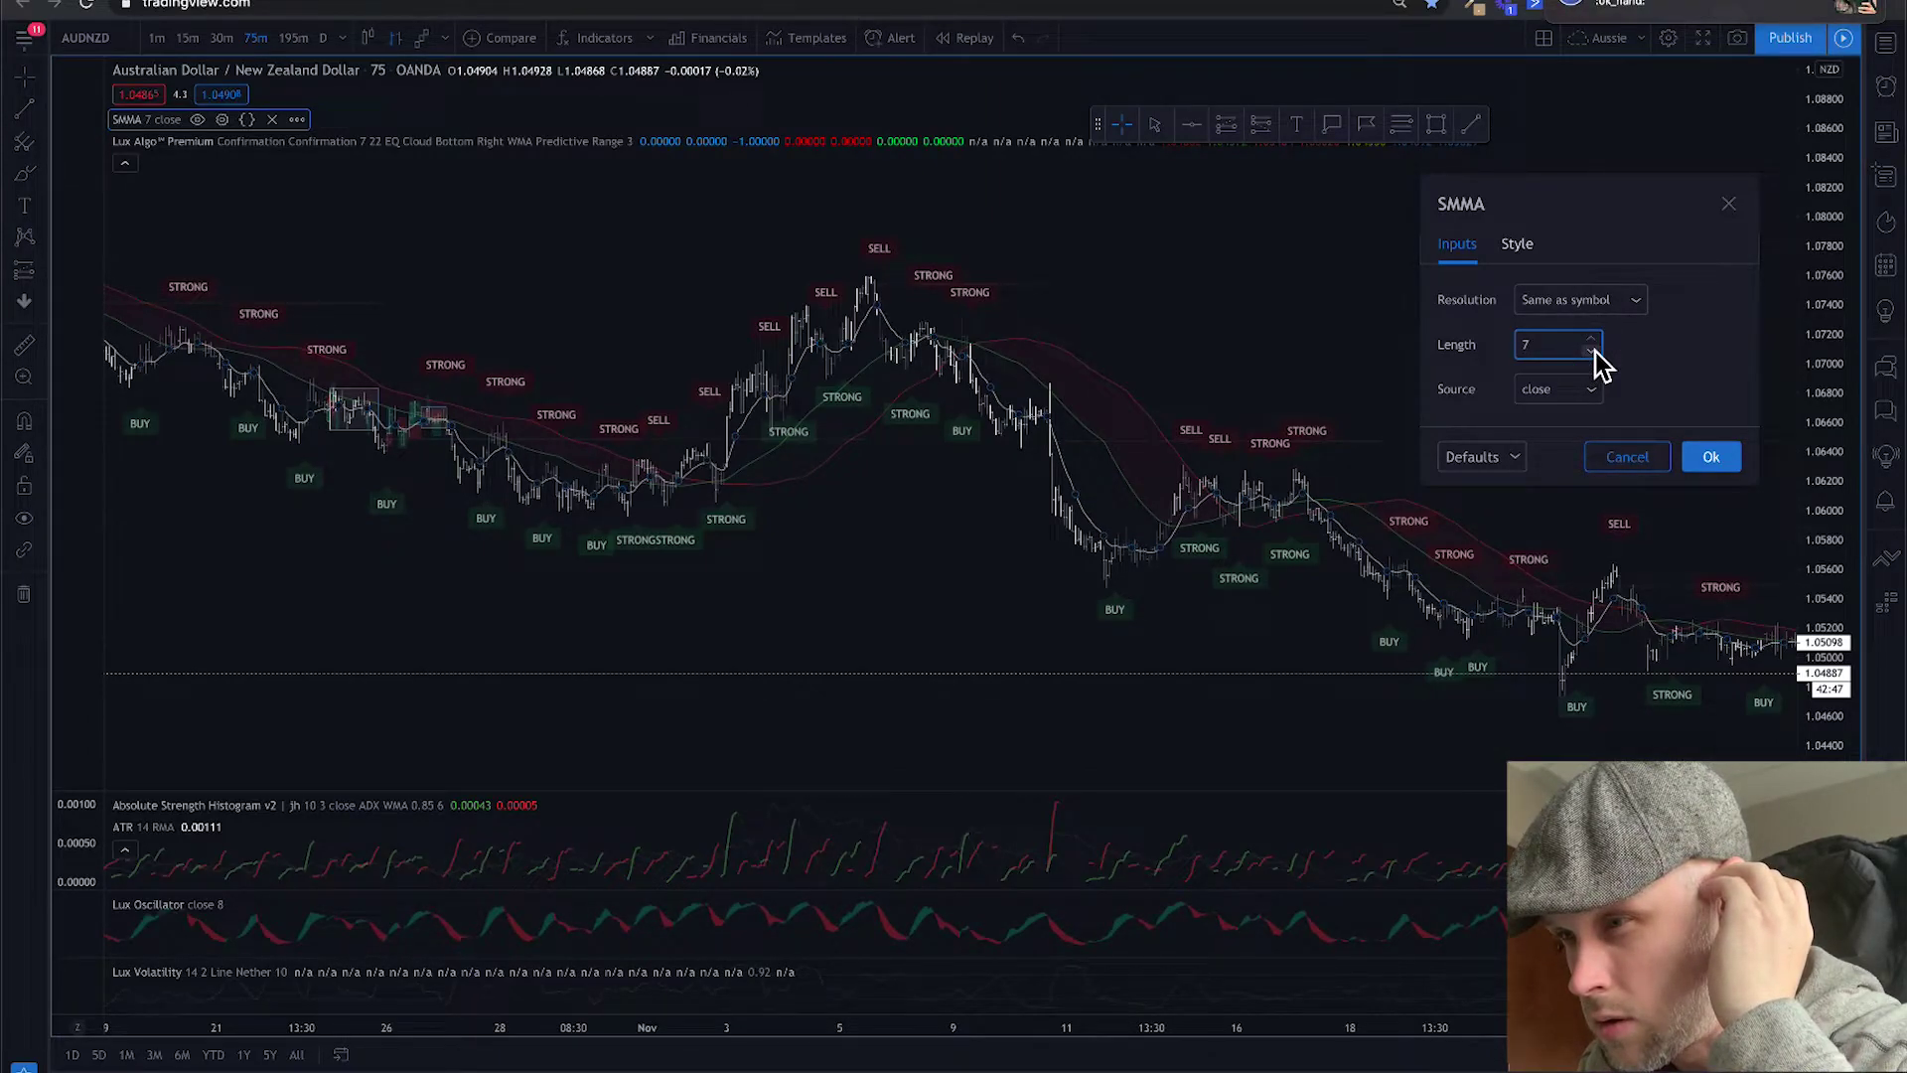
pyautogui.click(1714, 462)
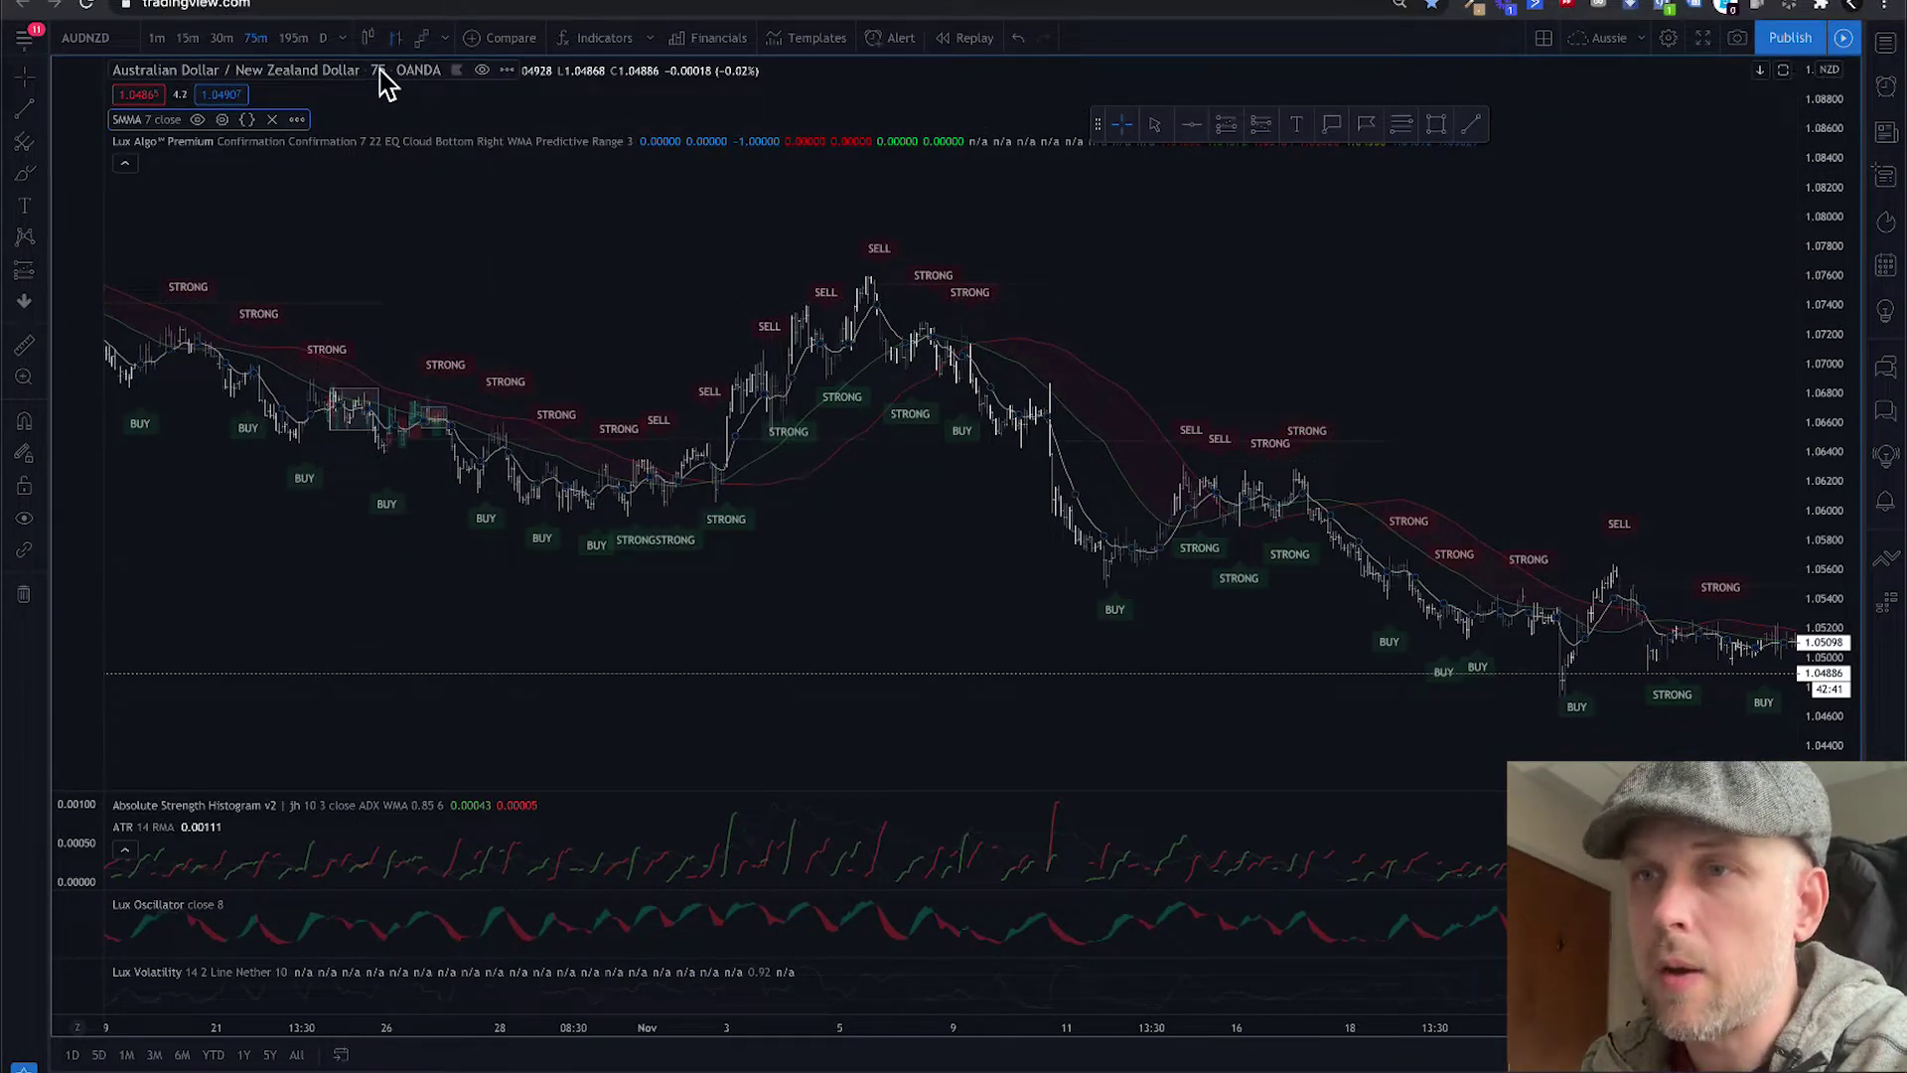
# Create an AUDNZD alert crossing SMMA (7, close), once per bar close, message 'AUDNZD, 75 Crossing SMMA'.
pyautogui.click(511, 73)
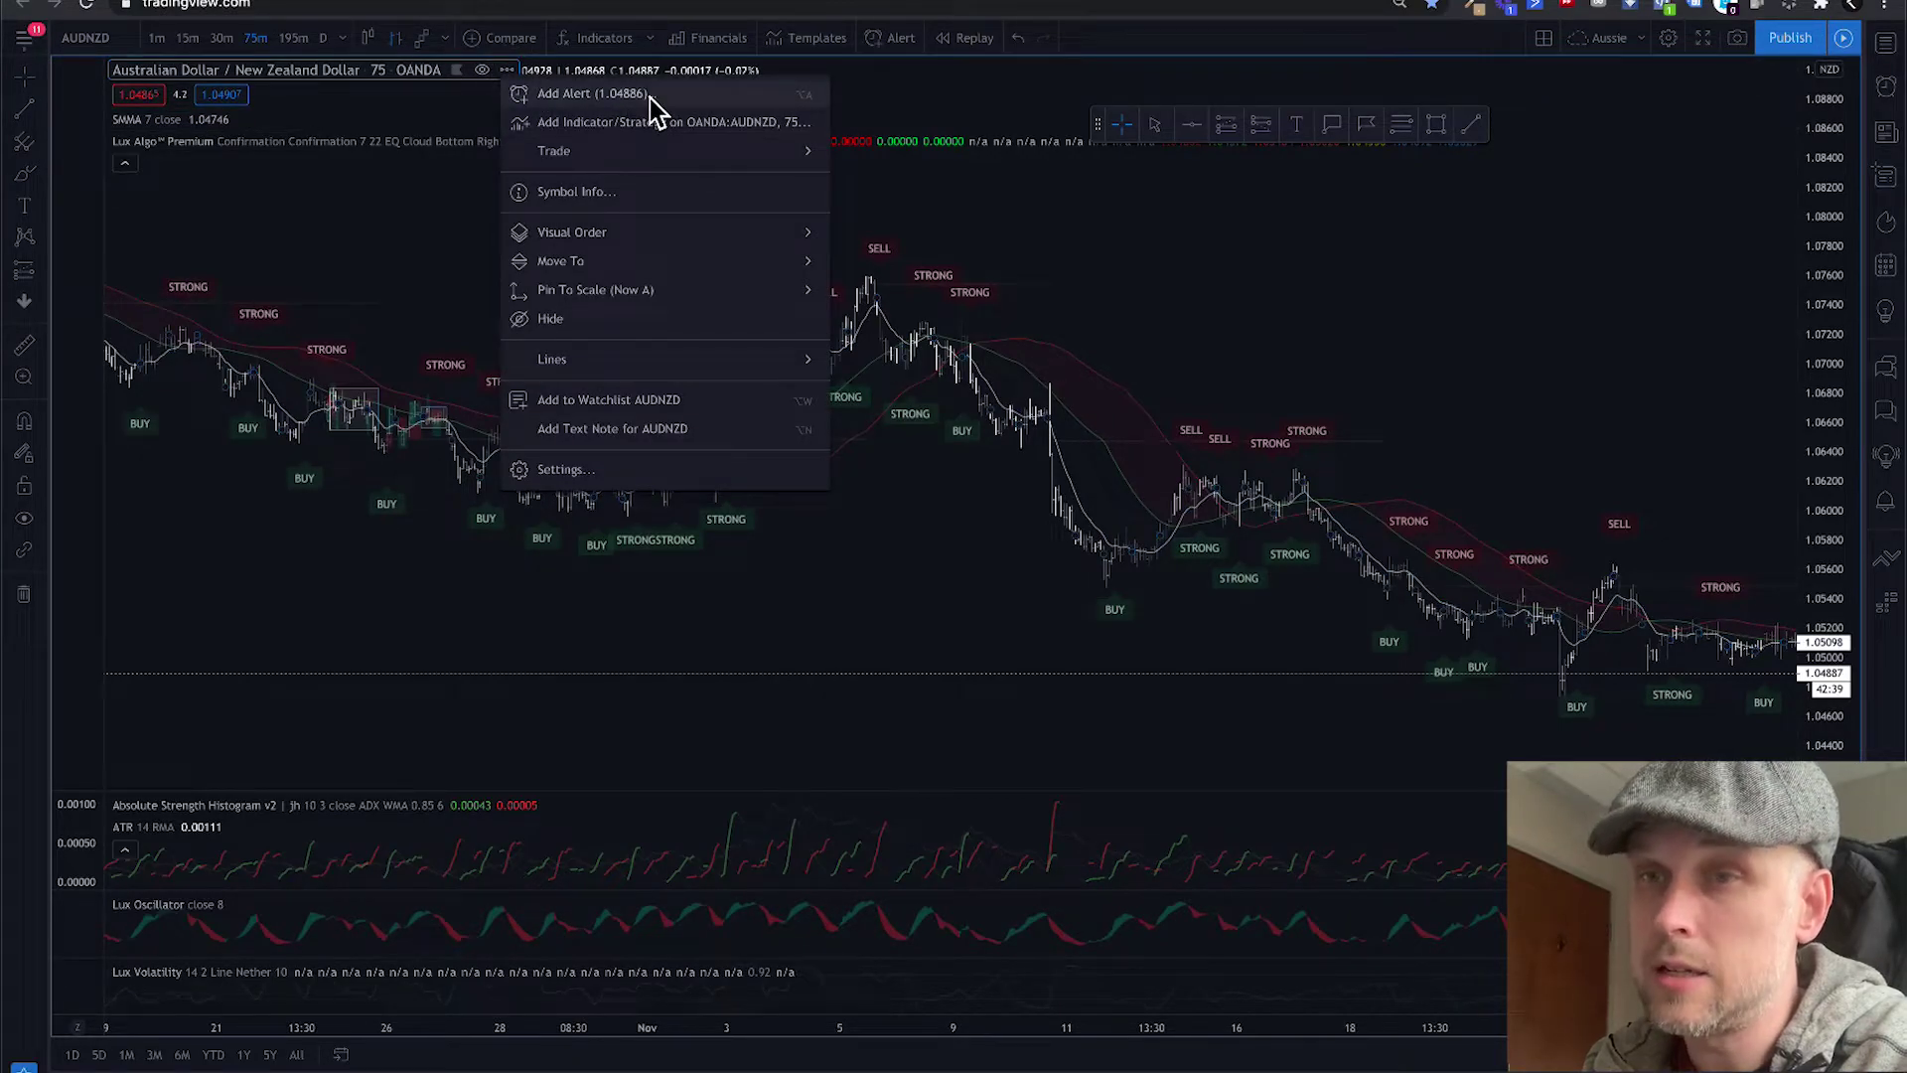
pyautogui.click(650, 98)
pyautogui.click(962, 374)
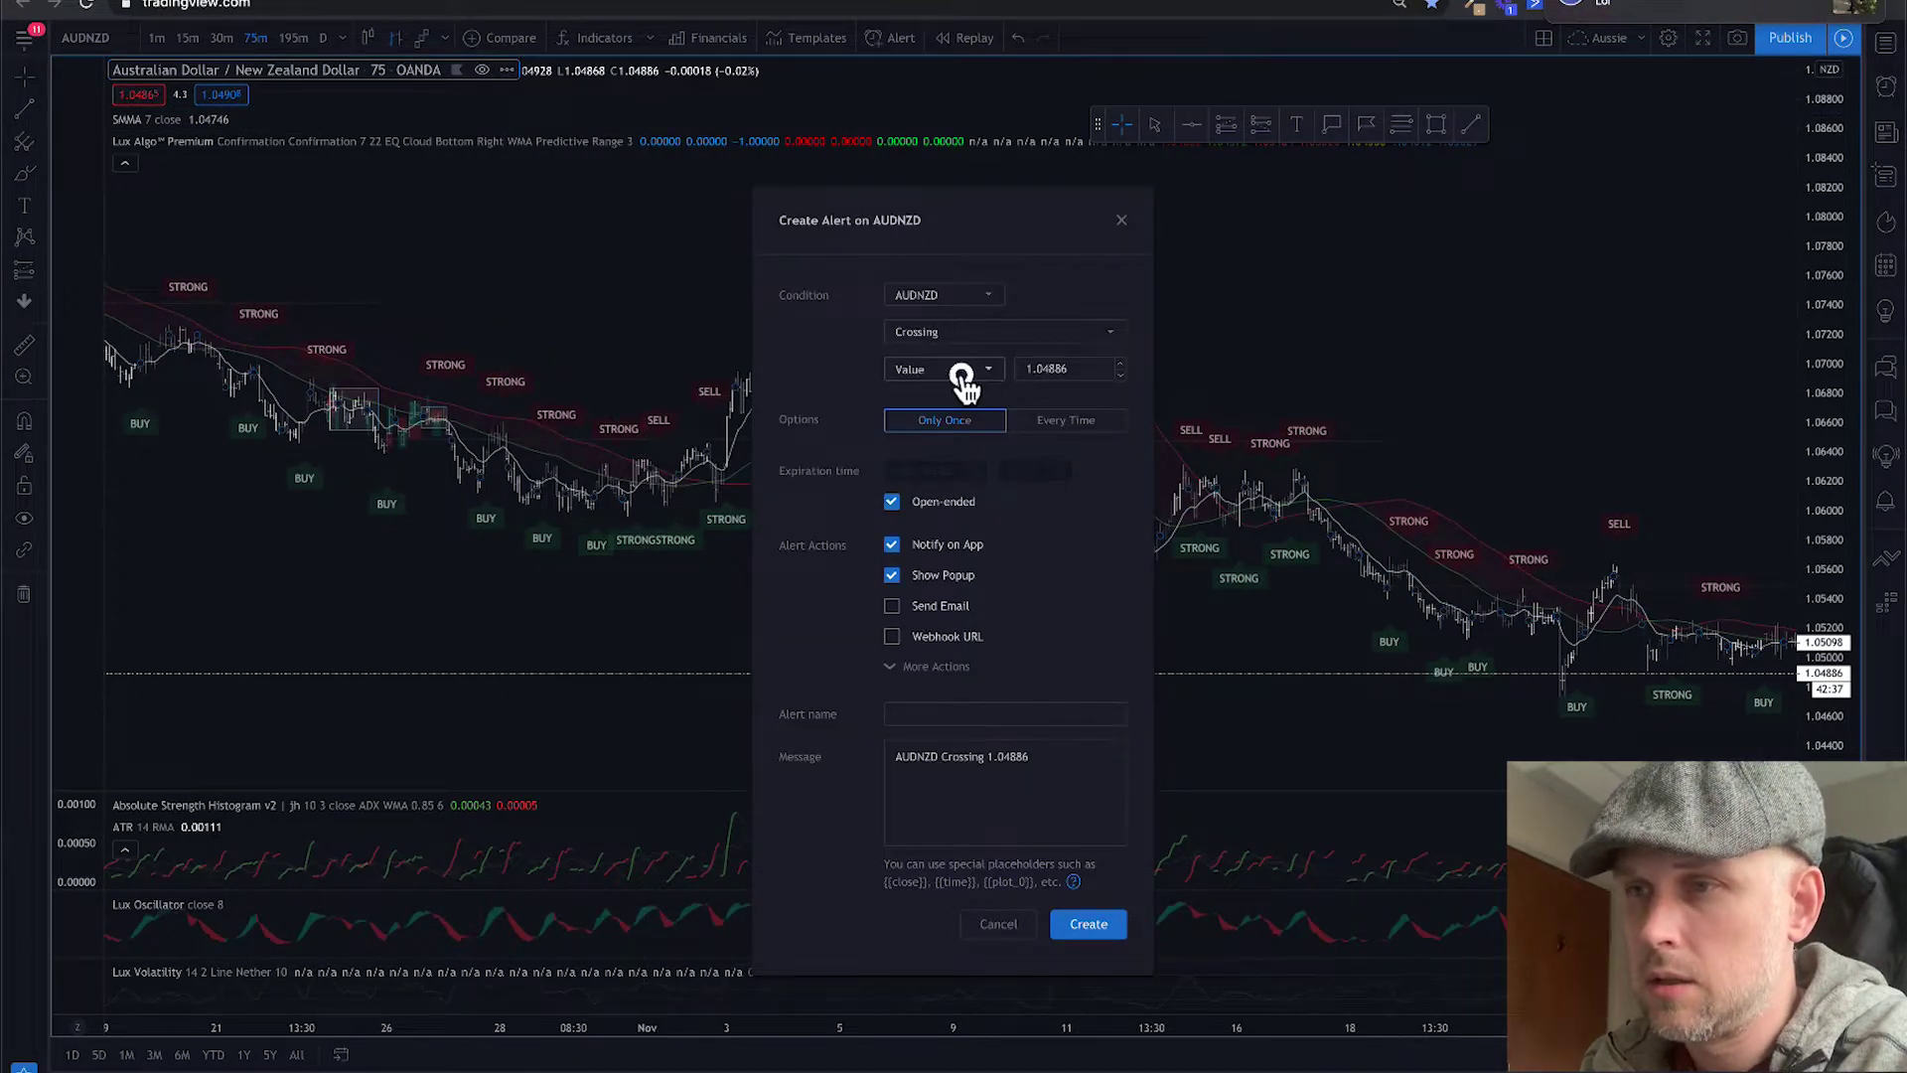
pyautogui.click(955, 402)
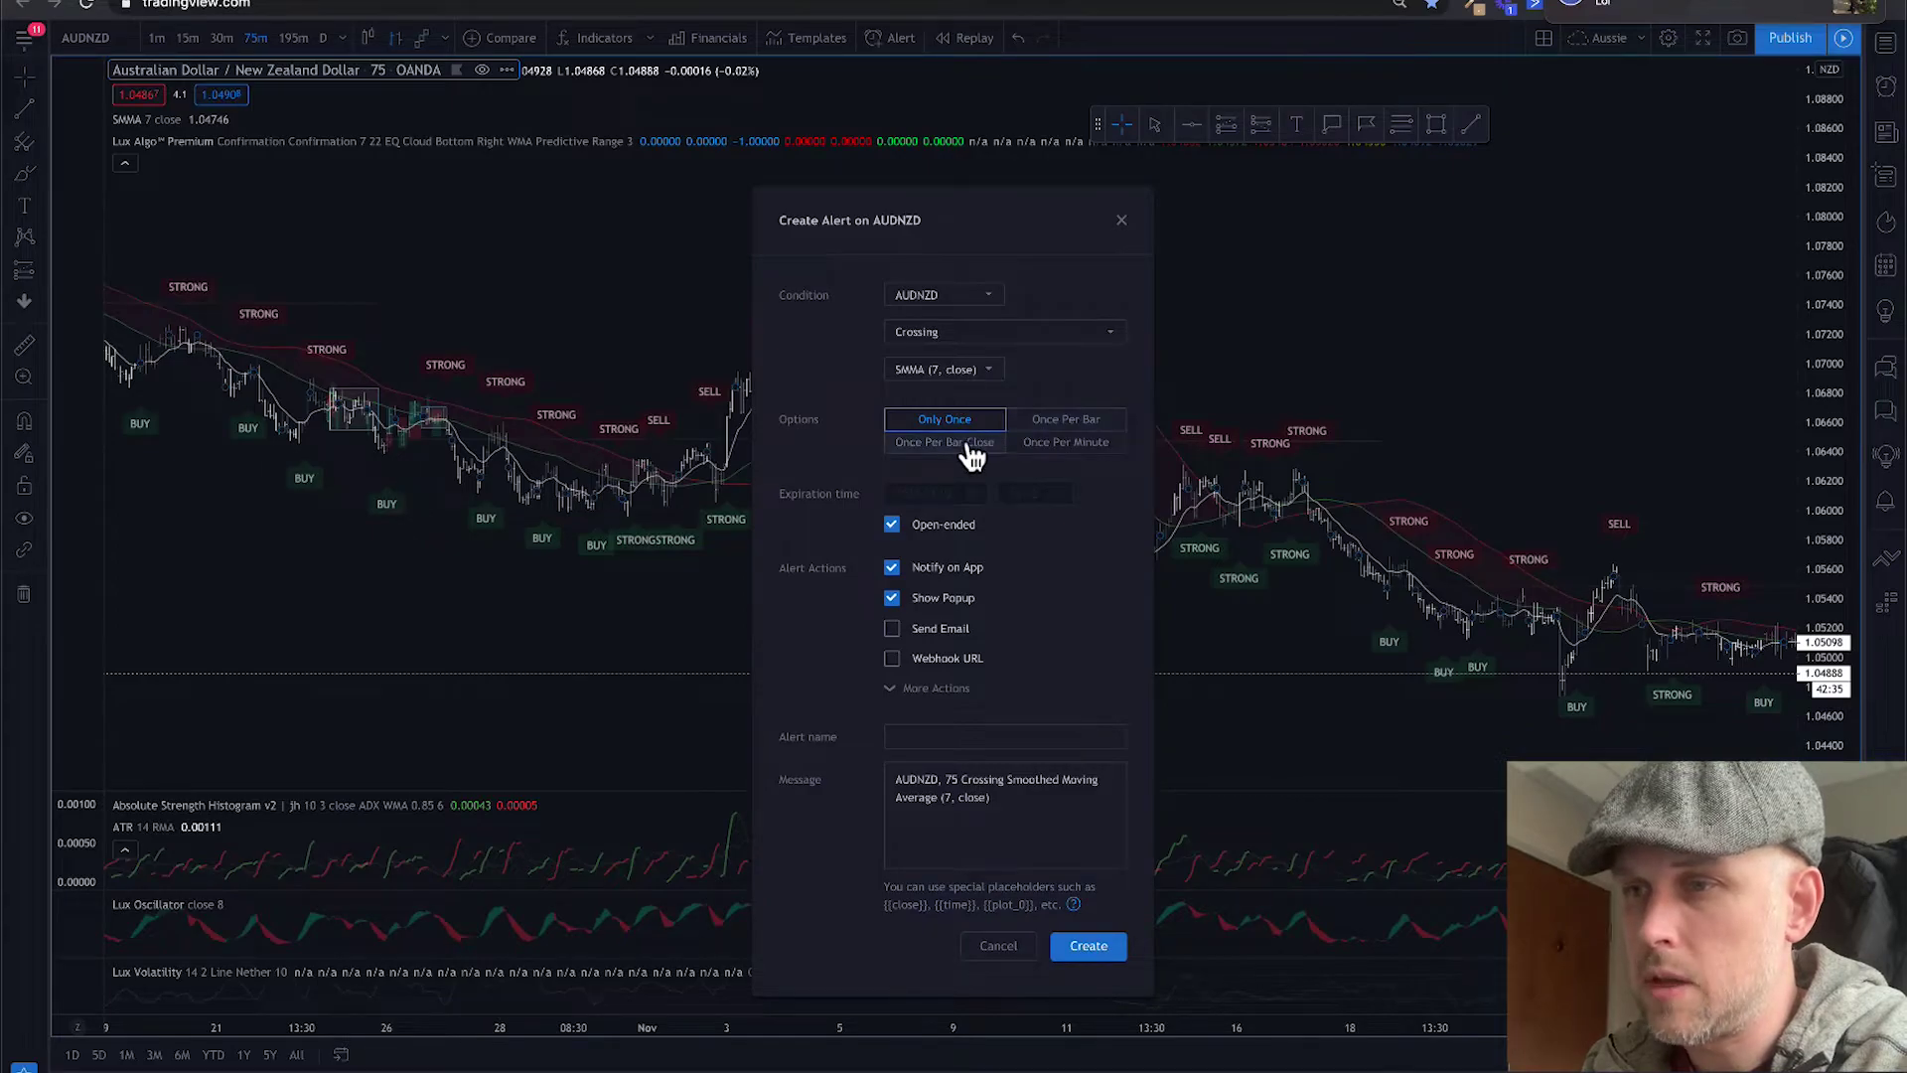
pyautogui.click(968, 445)
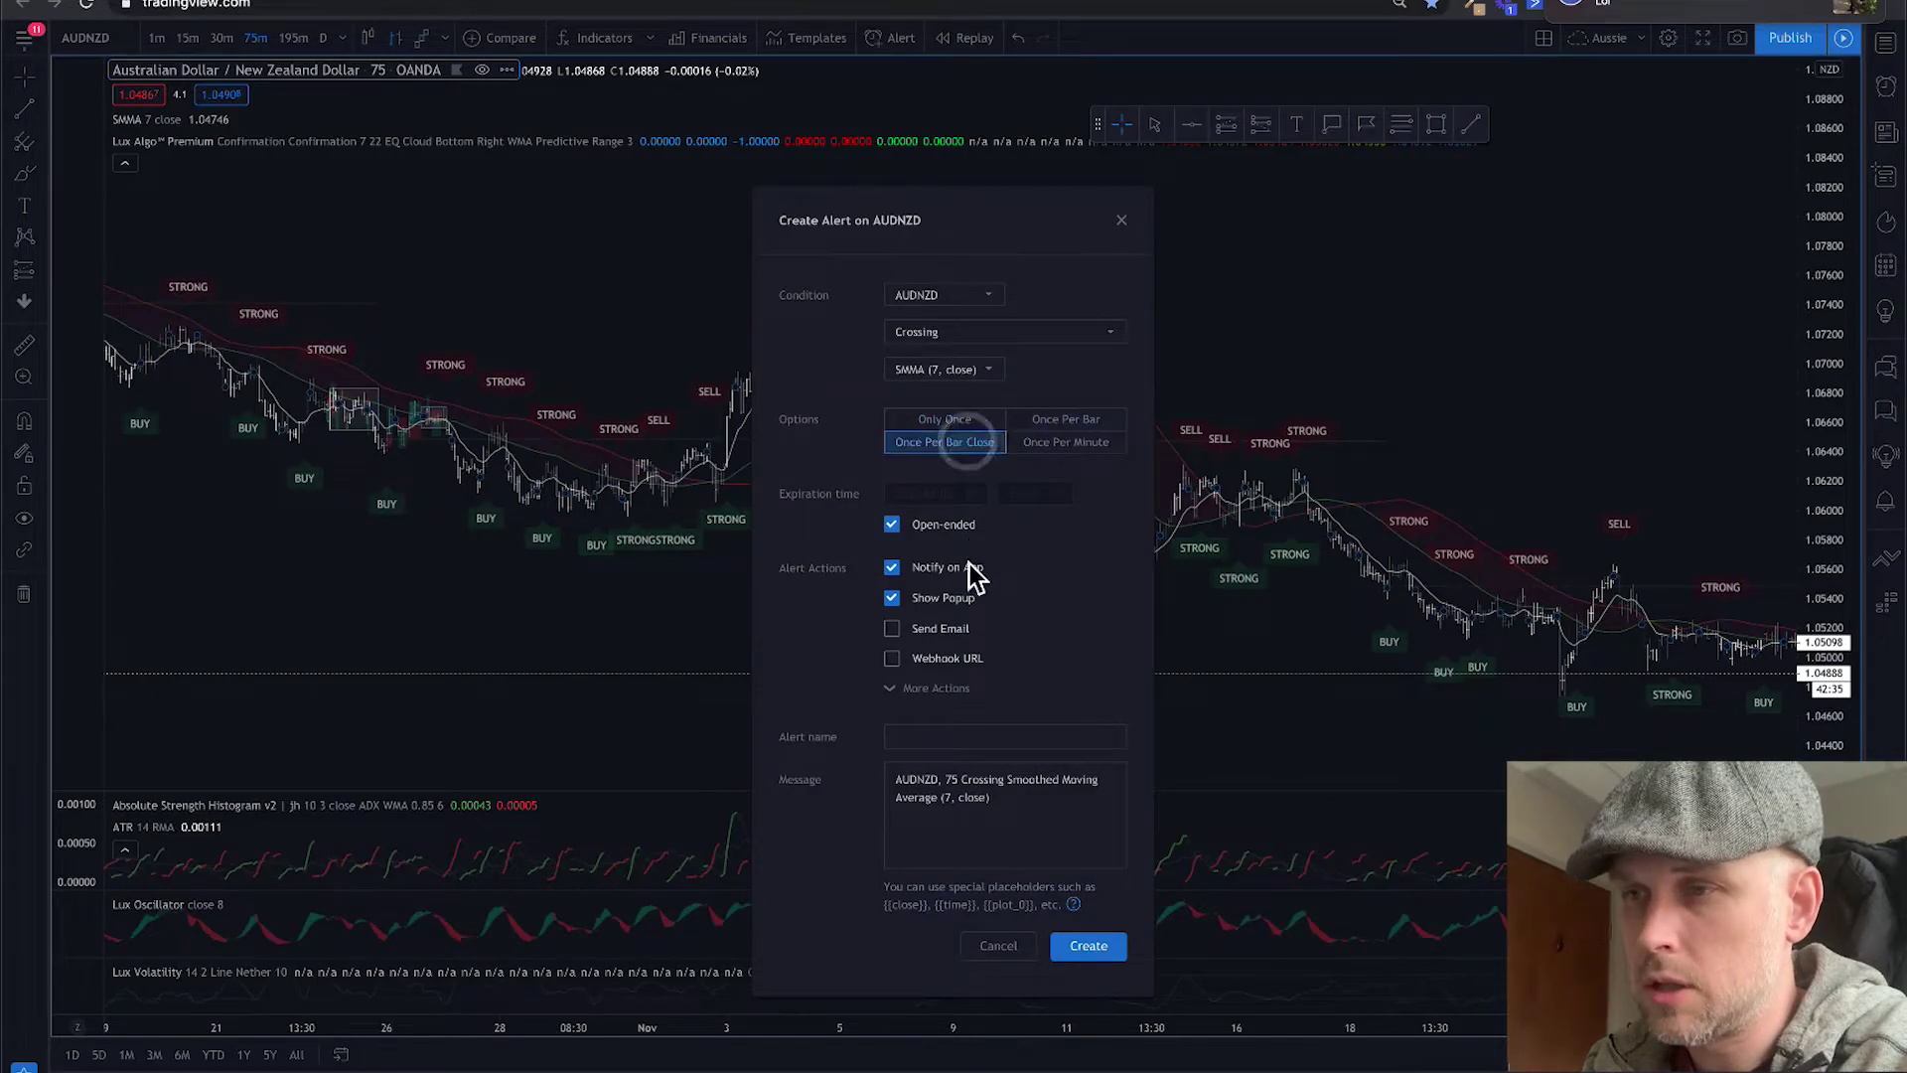
pyautogui.click(970, 783)
pyautogui.moveTo(1008, 785); pyautogui.dragTo(1030, 821)
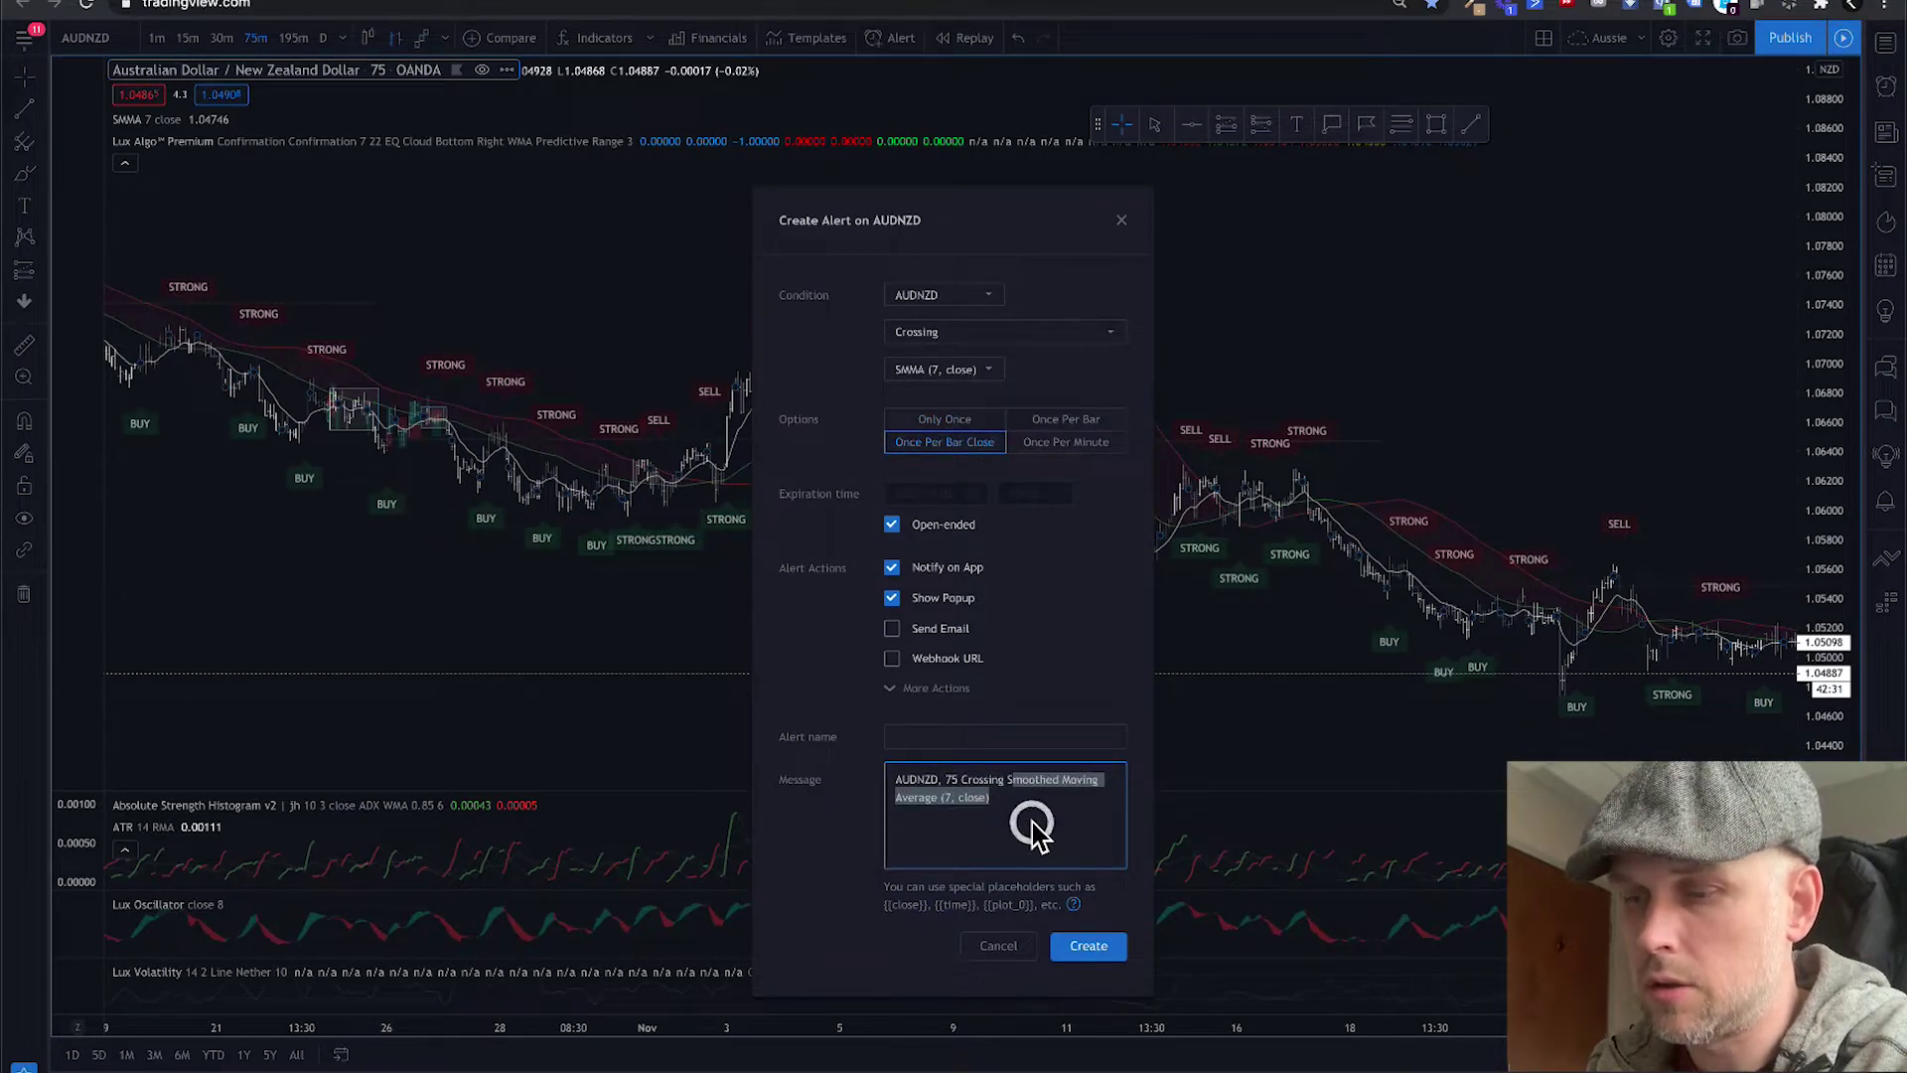
pyautogui.write('SMMA')
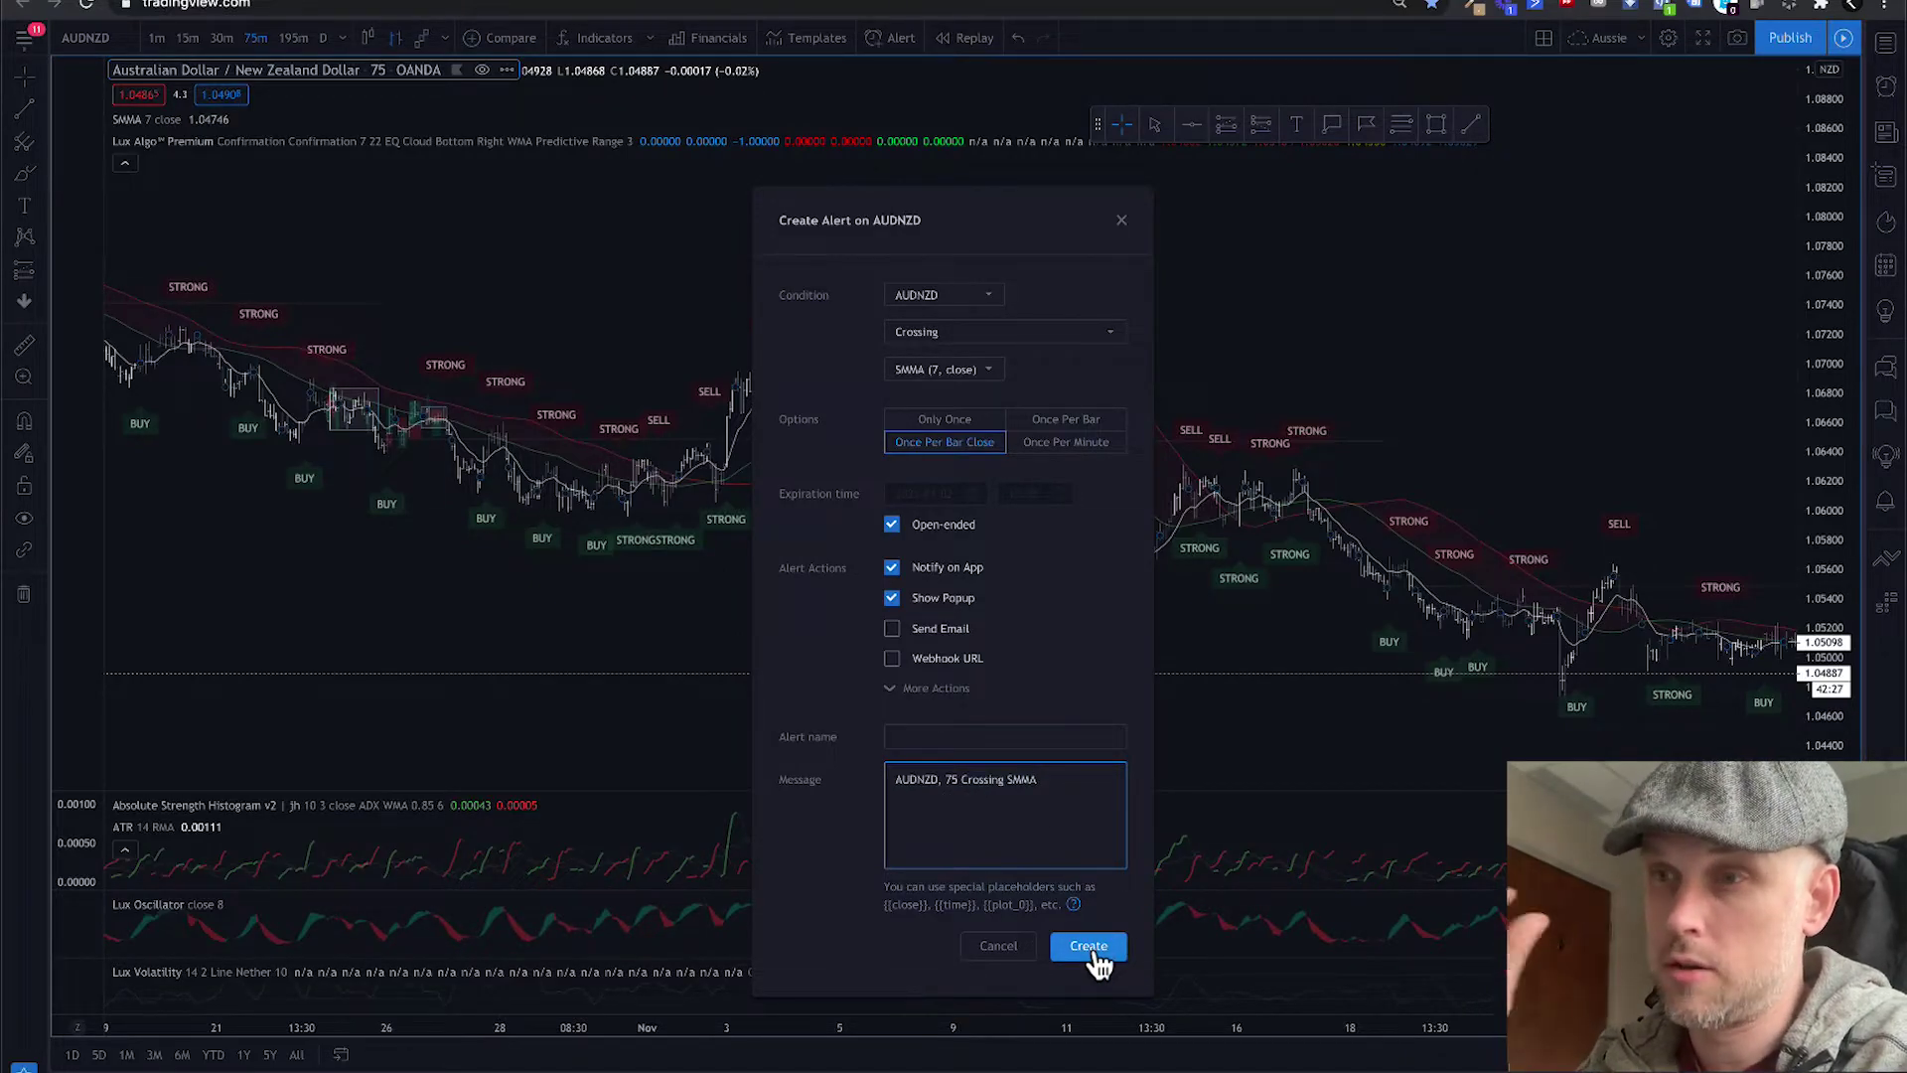
pyautogui.click(1091, 947)
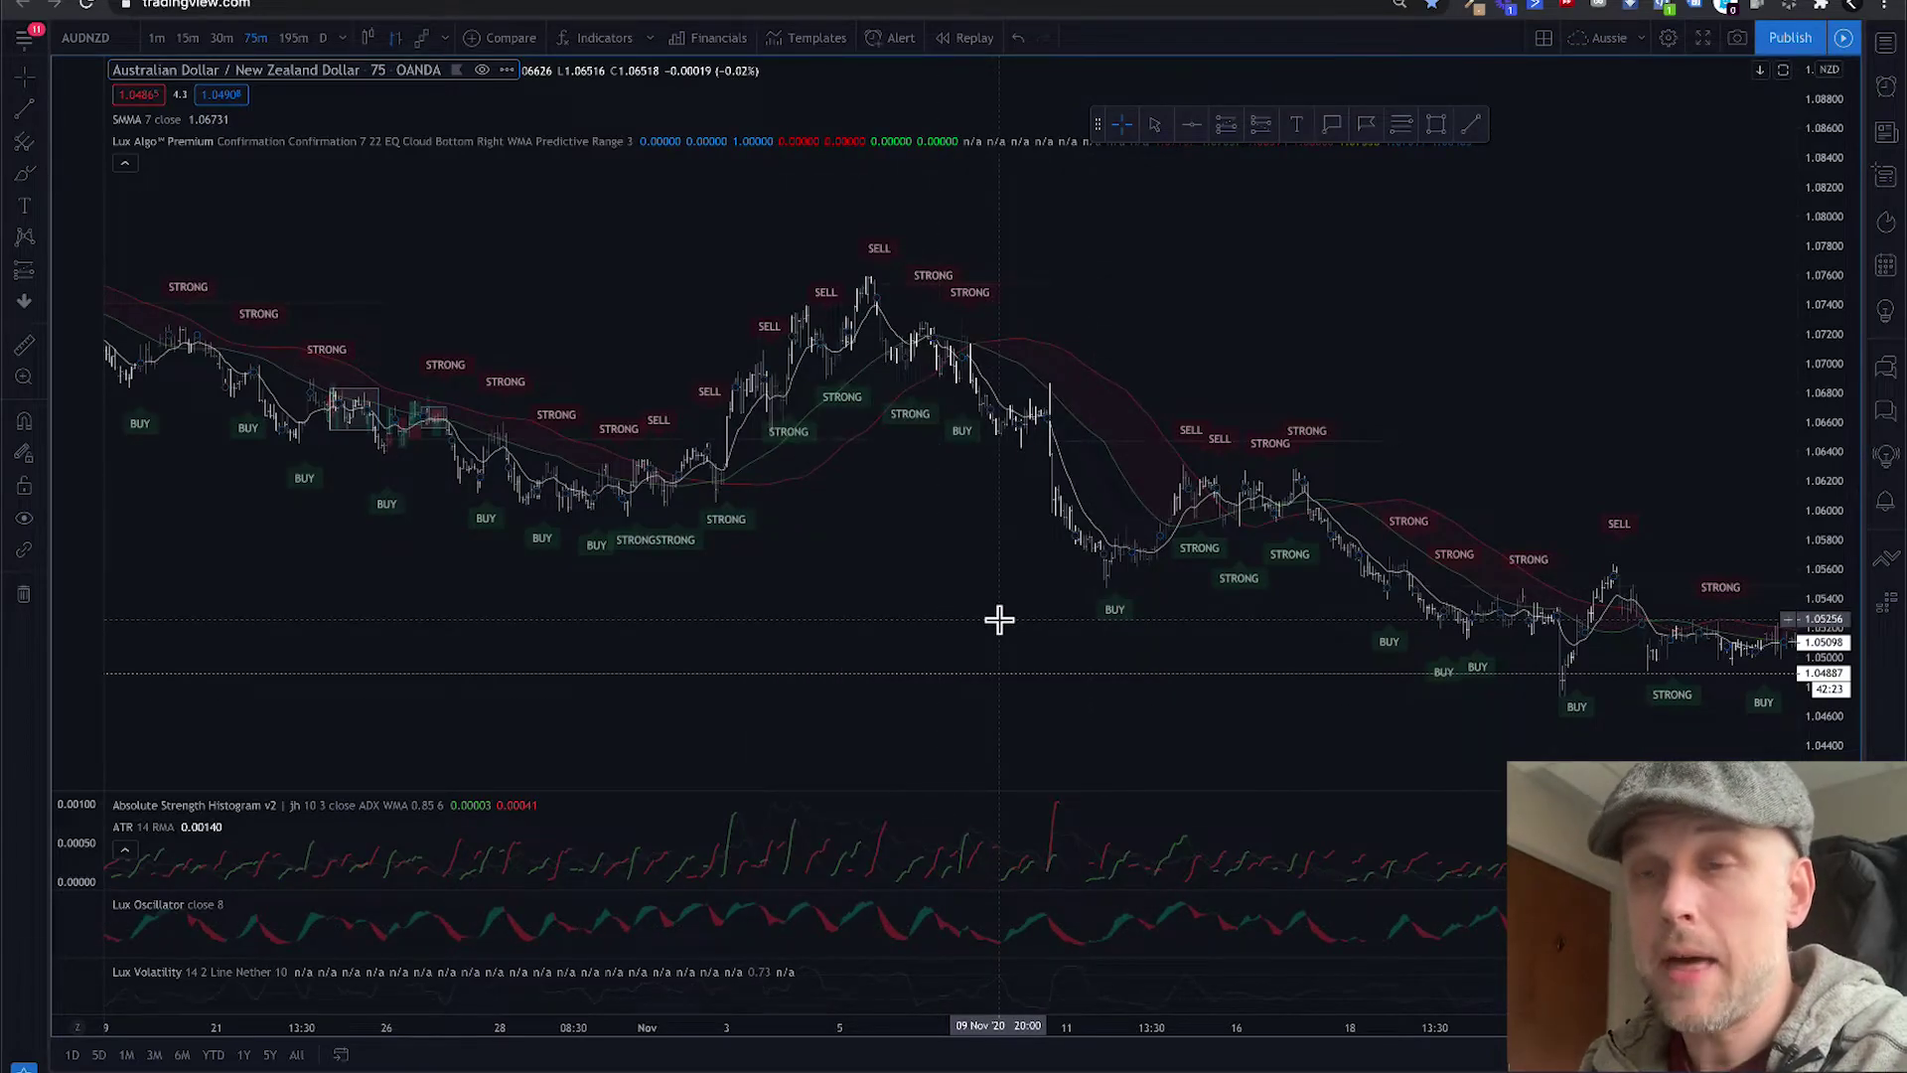
# Pan the AUD/NZD chart right to show the latest bars and Lux Algo dashboard.
pyautogui.hscroll(10, 998, 620)
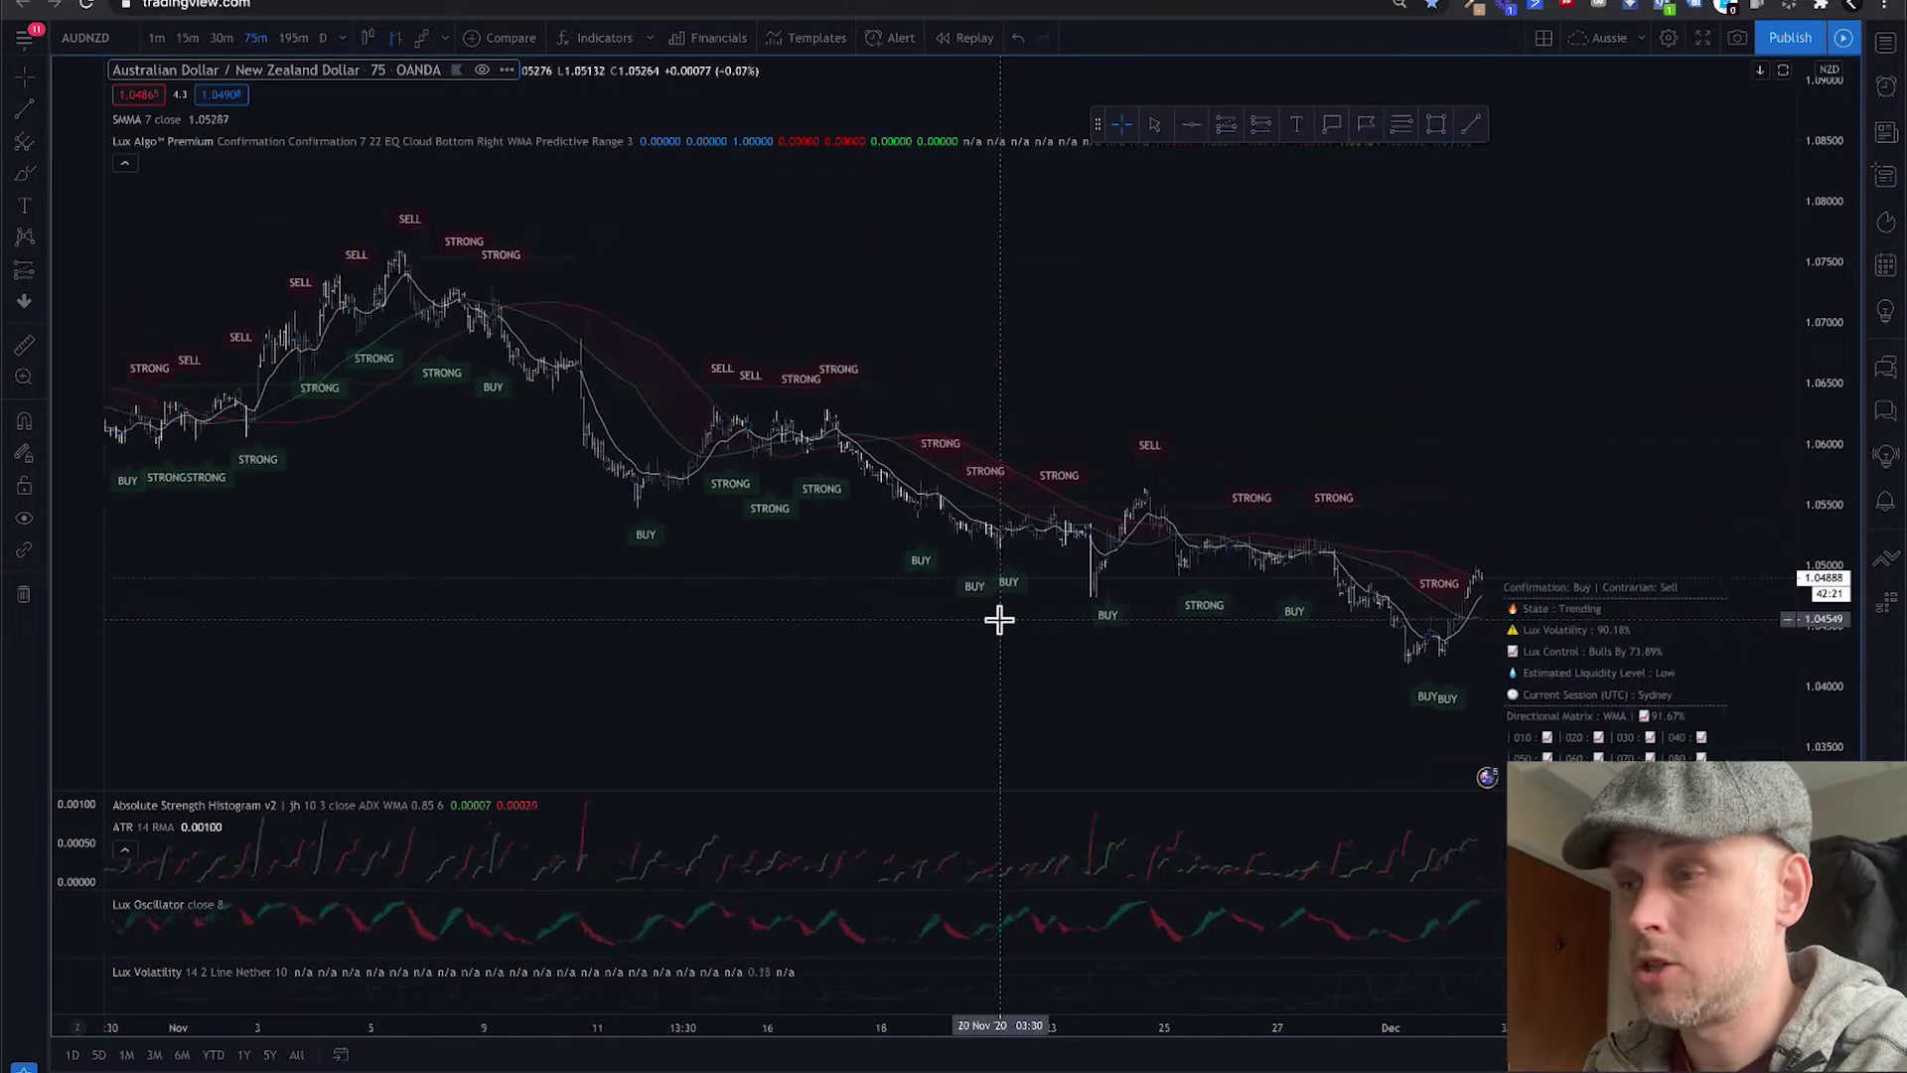
pyautogui.hscroll(2, 998, 620)
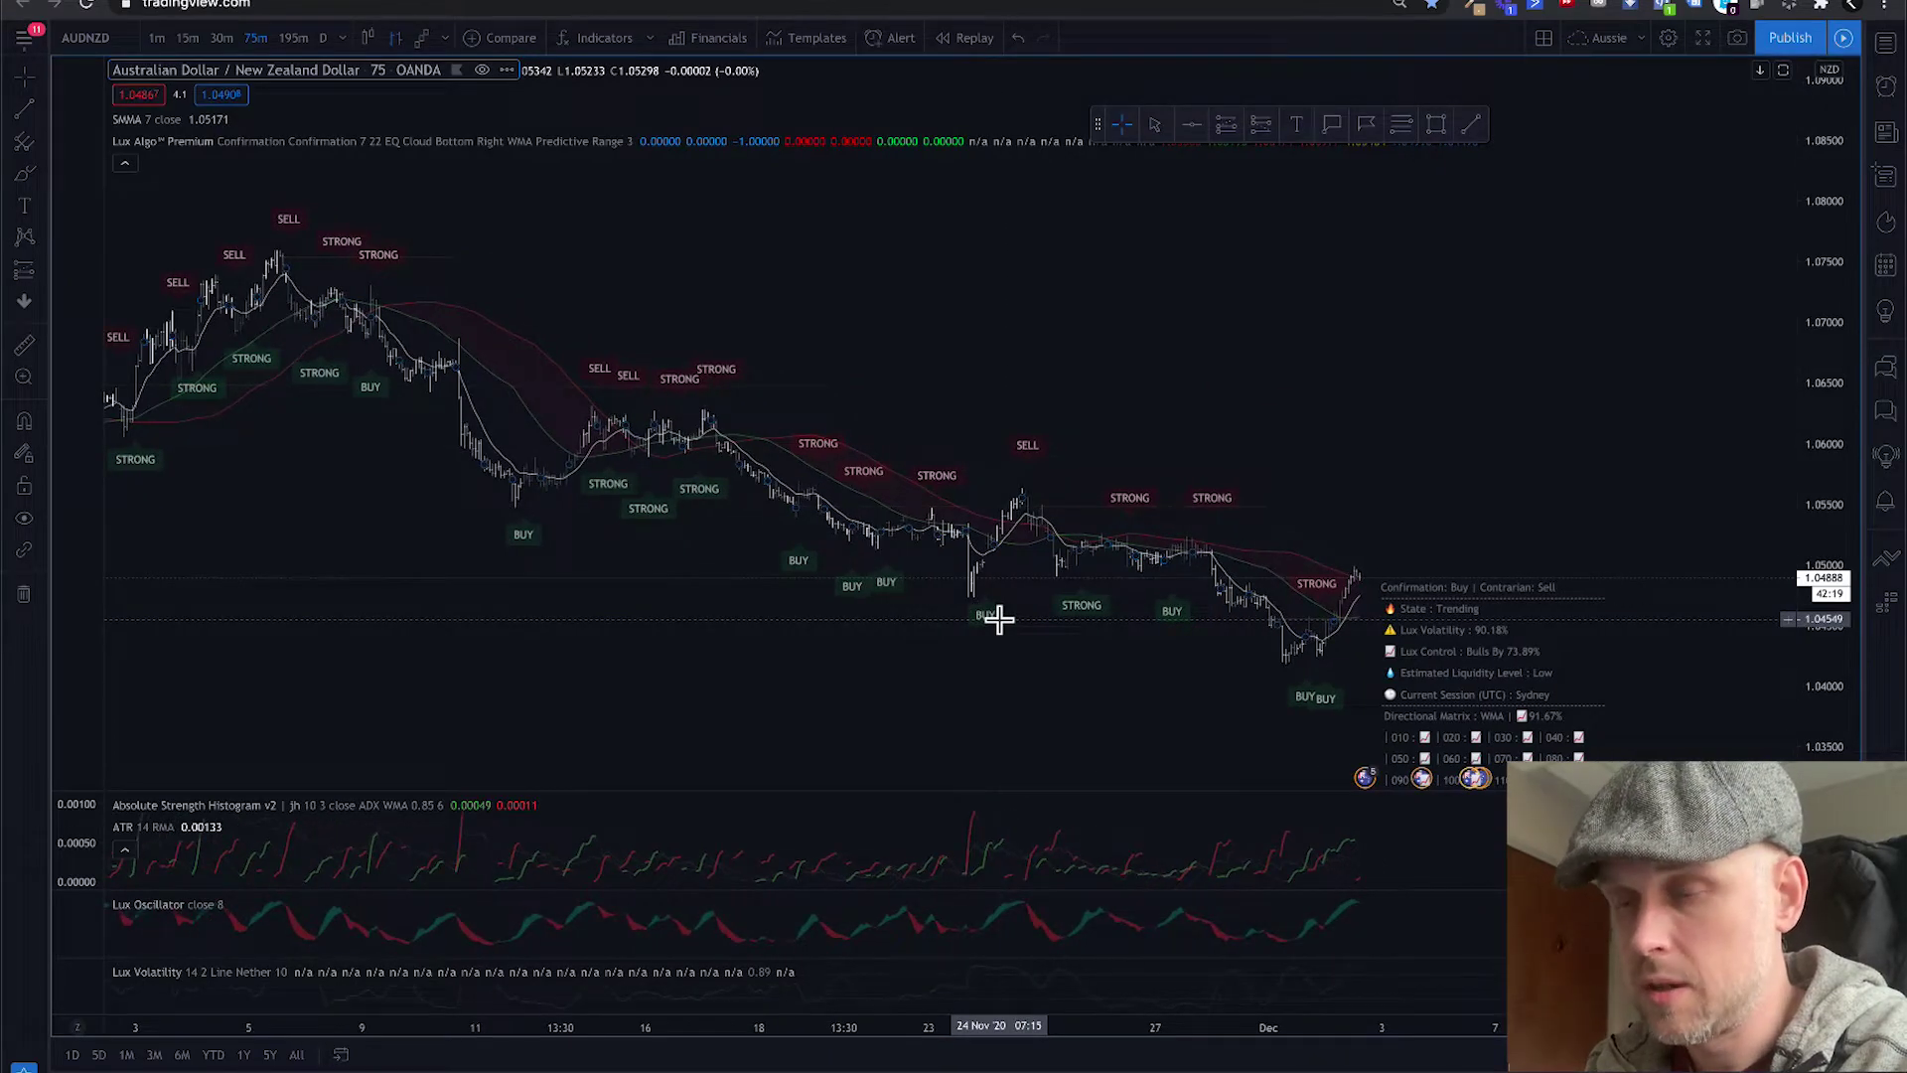
pyautogui.hscroll(12, 999, 620)
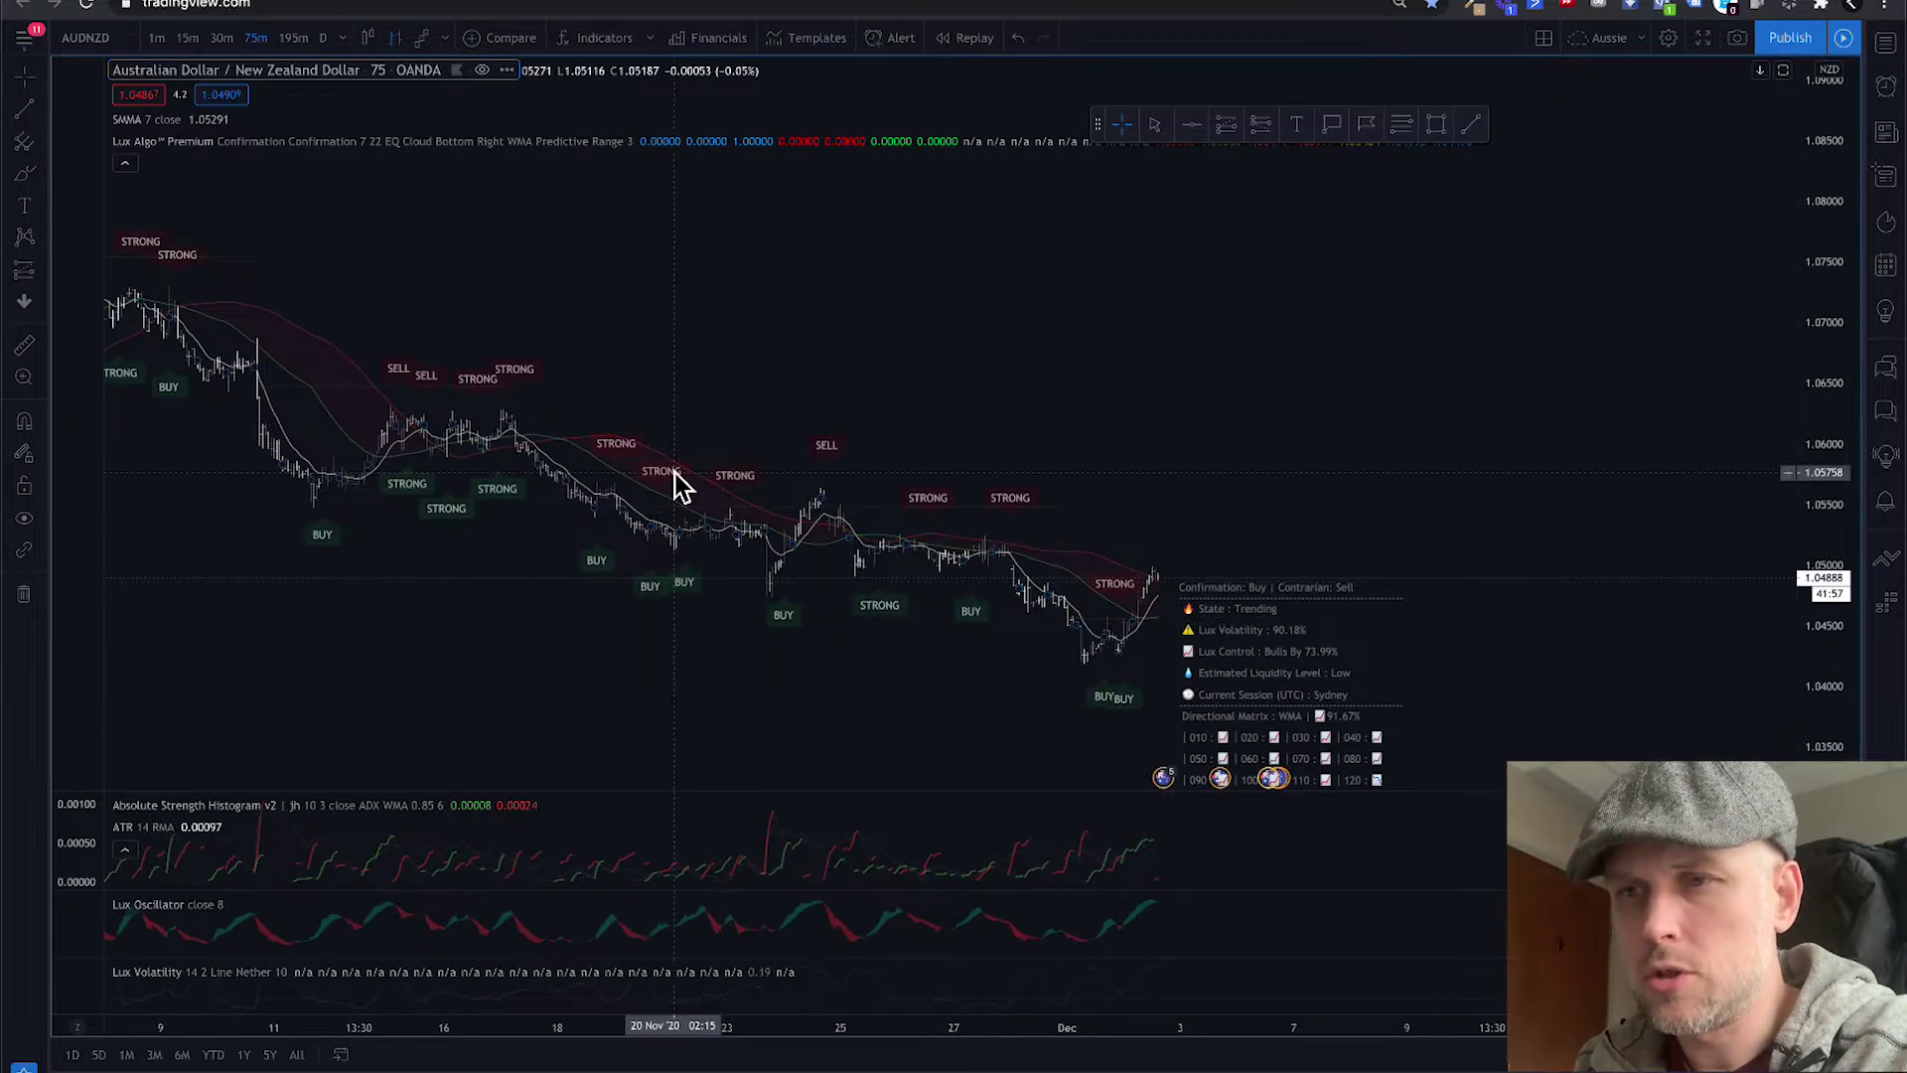
pyautogui.click(507, 70)
pyautogui.click(670, 93)
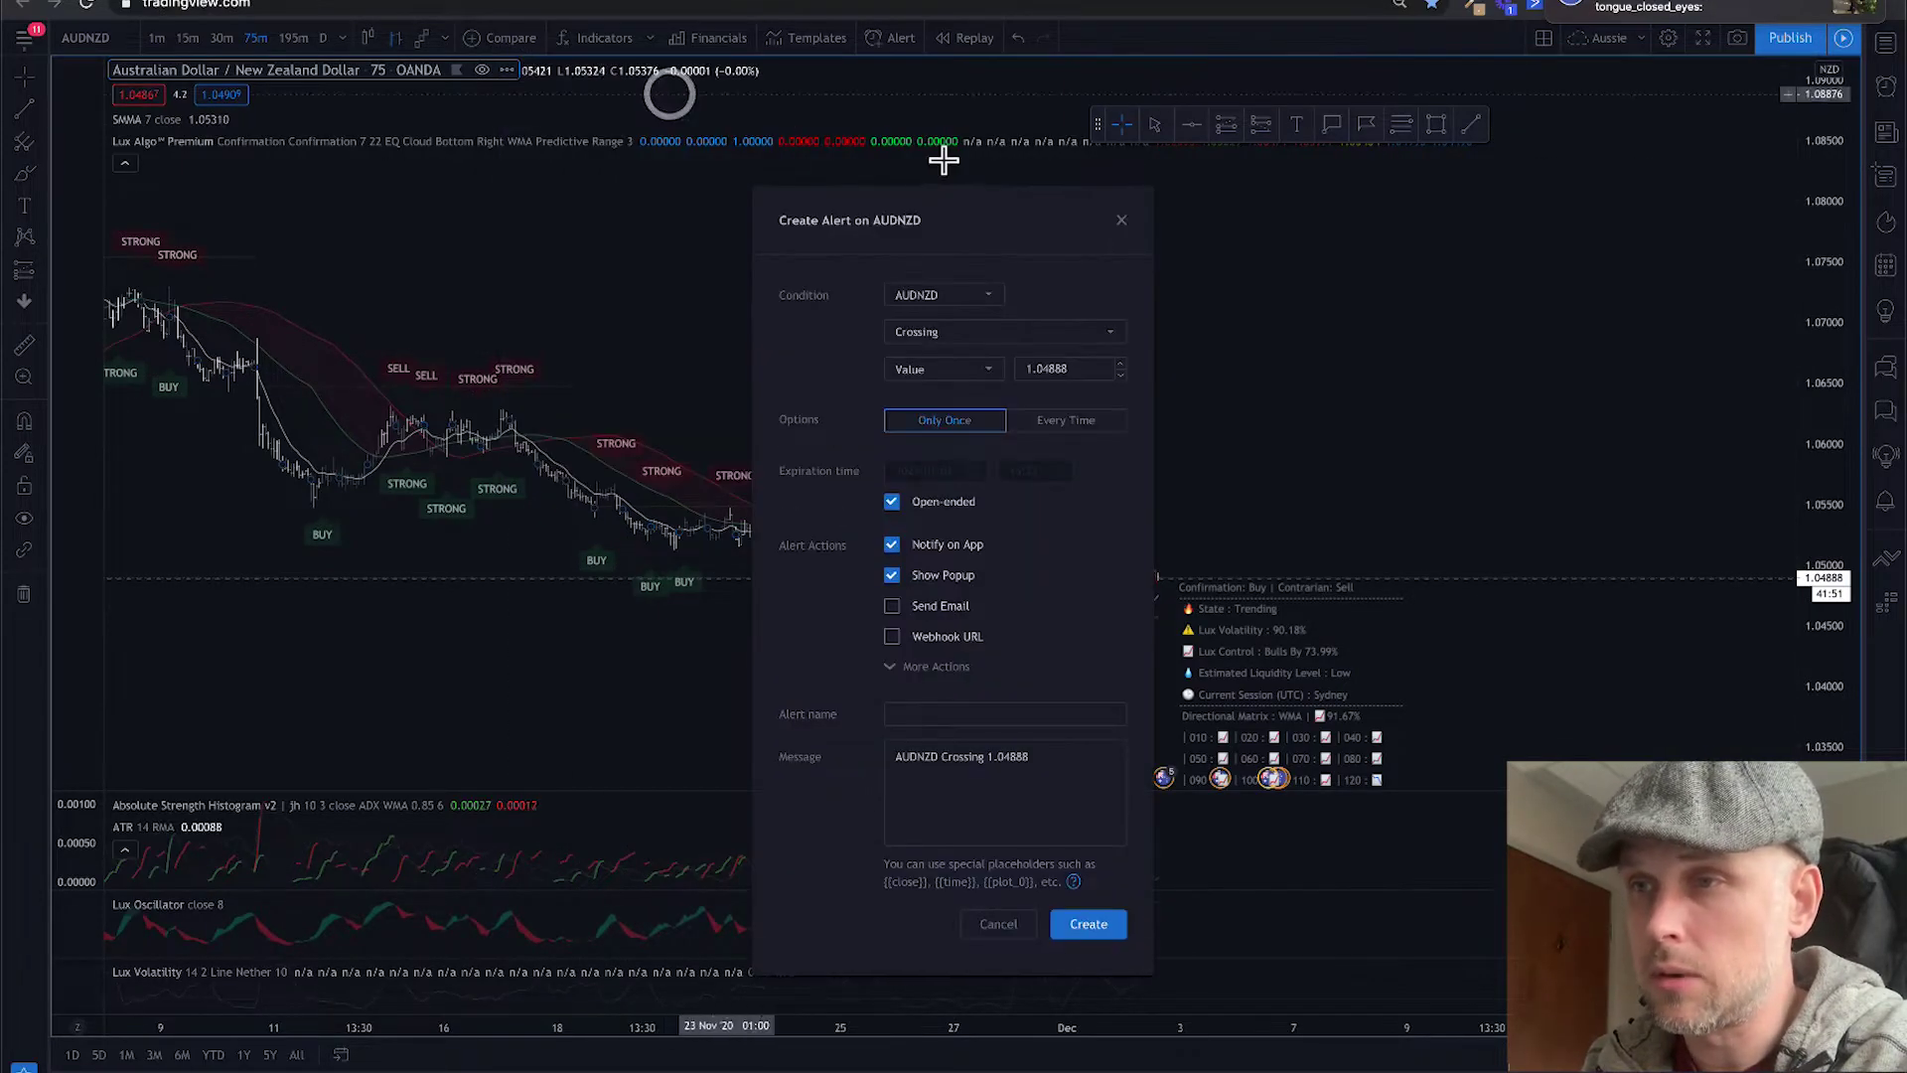
pyautogui.click(990, 371)
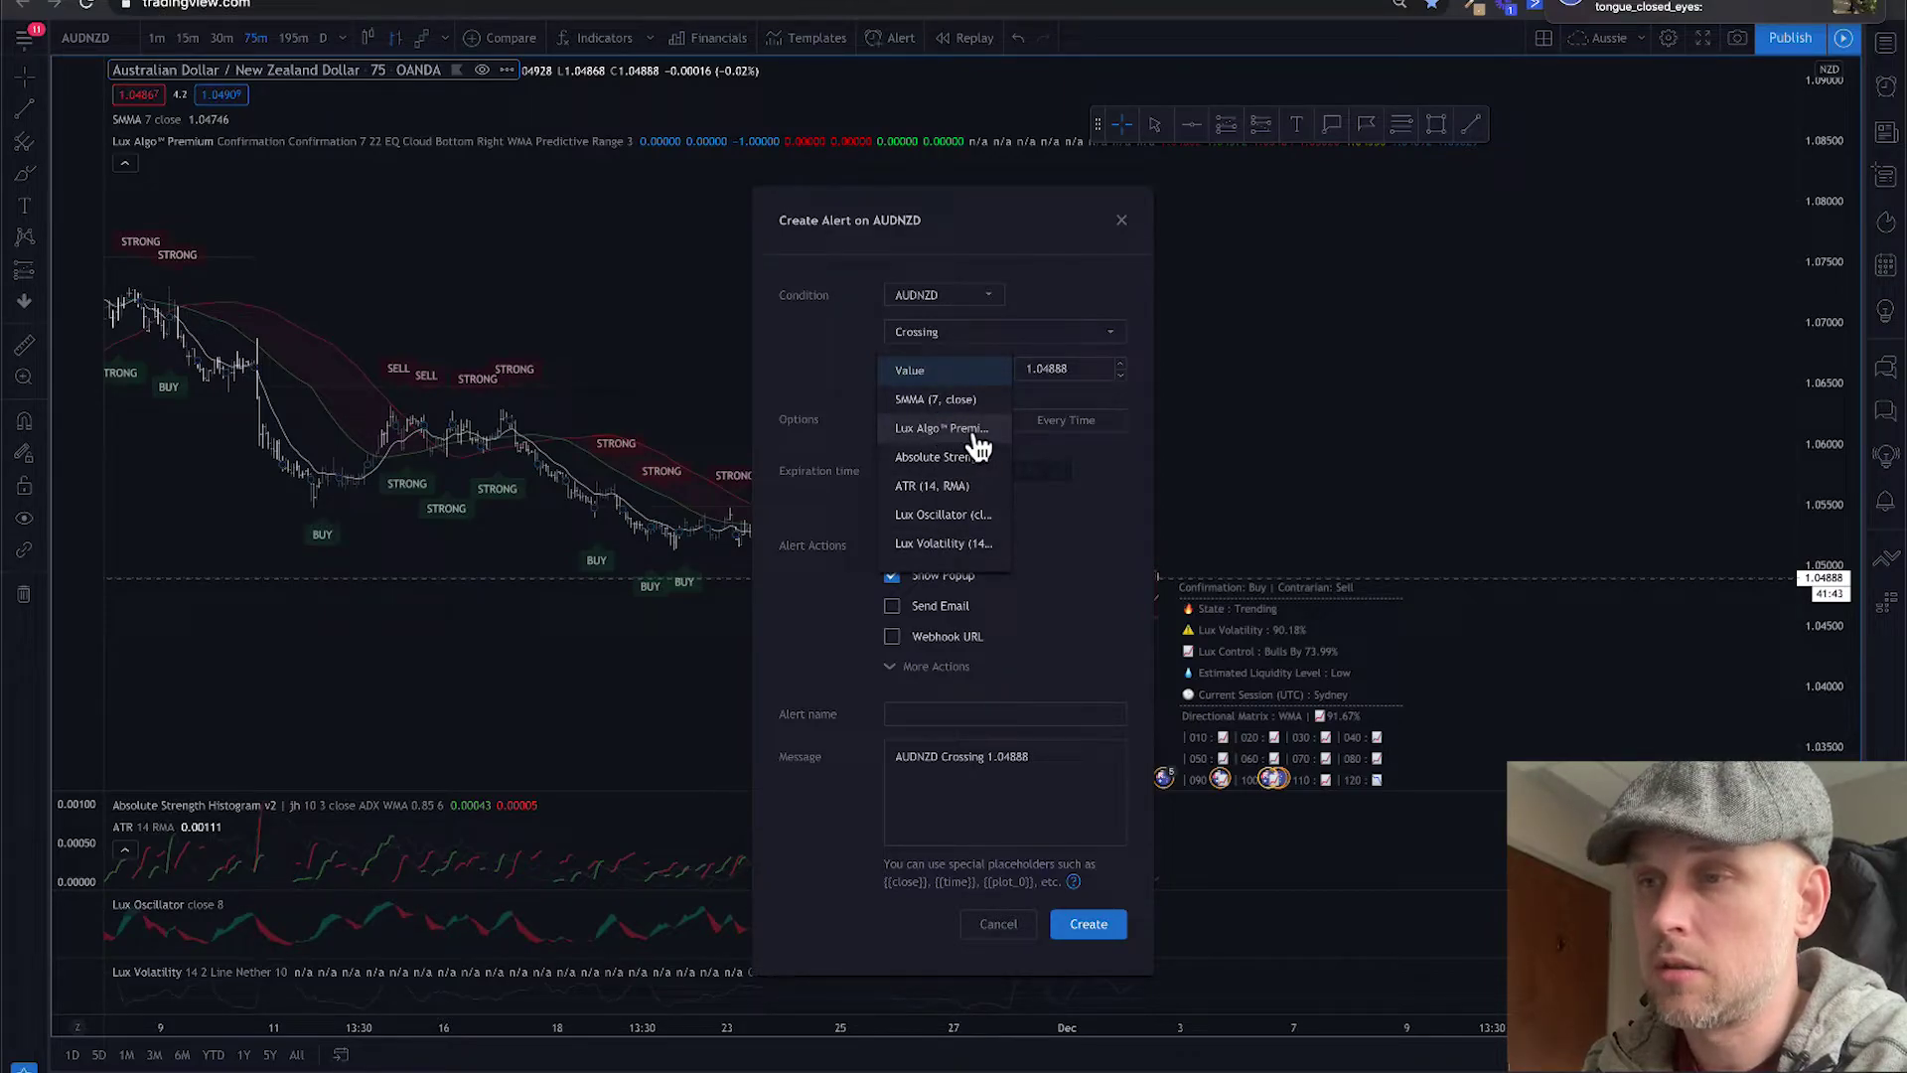
pyautogui.click(972, 430)
pyautogui.click(1093, 376)
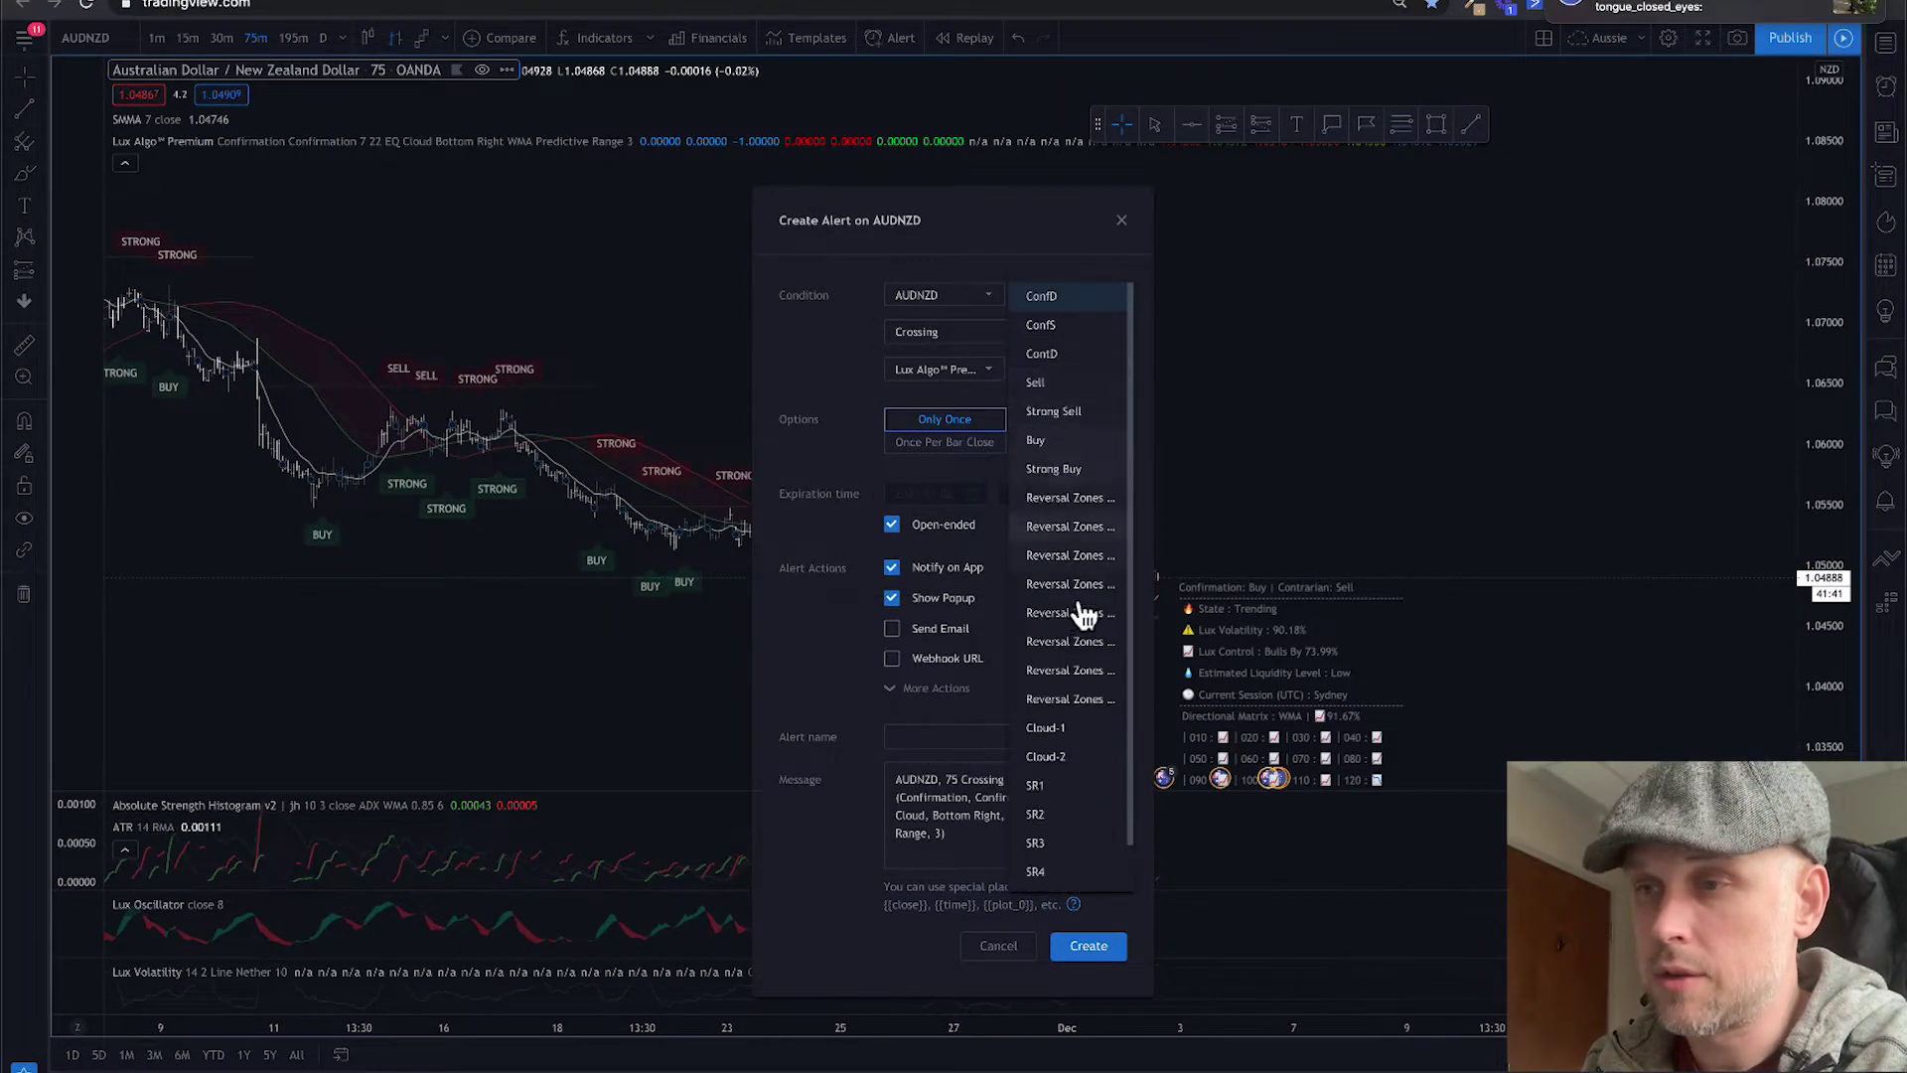
pyautogui.scroll(-1, 1078, 616)
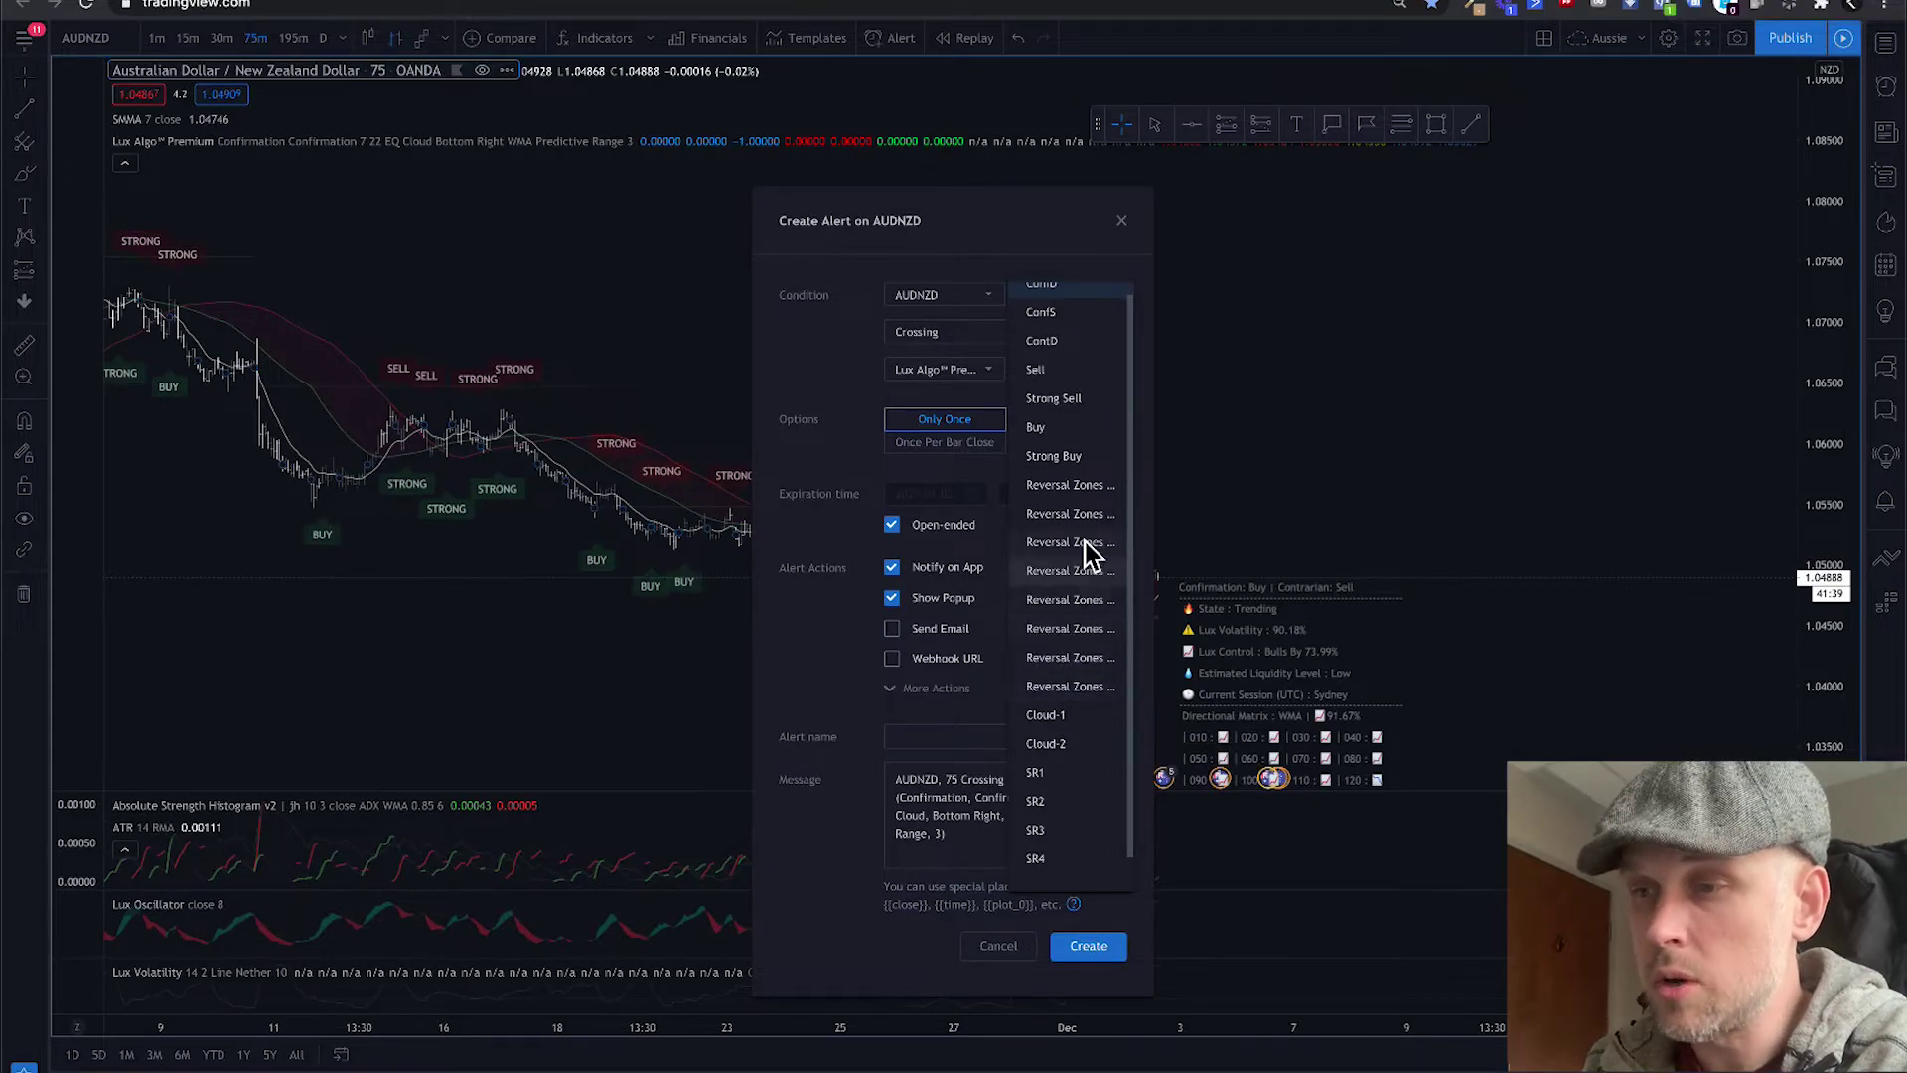
pyautogui.click(1059, 245)
pyautogui.click(983, 376)
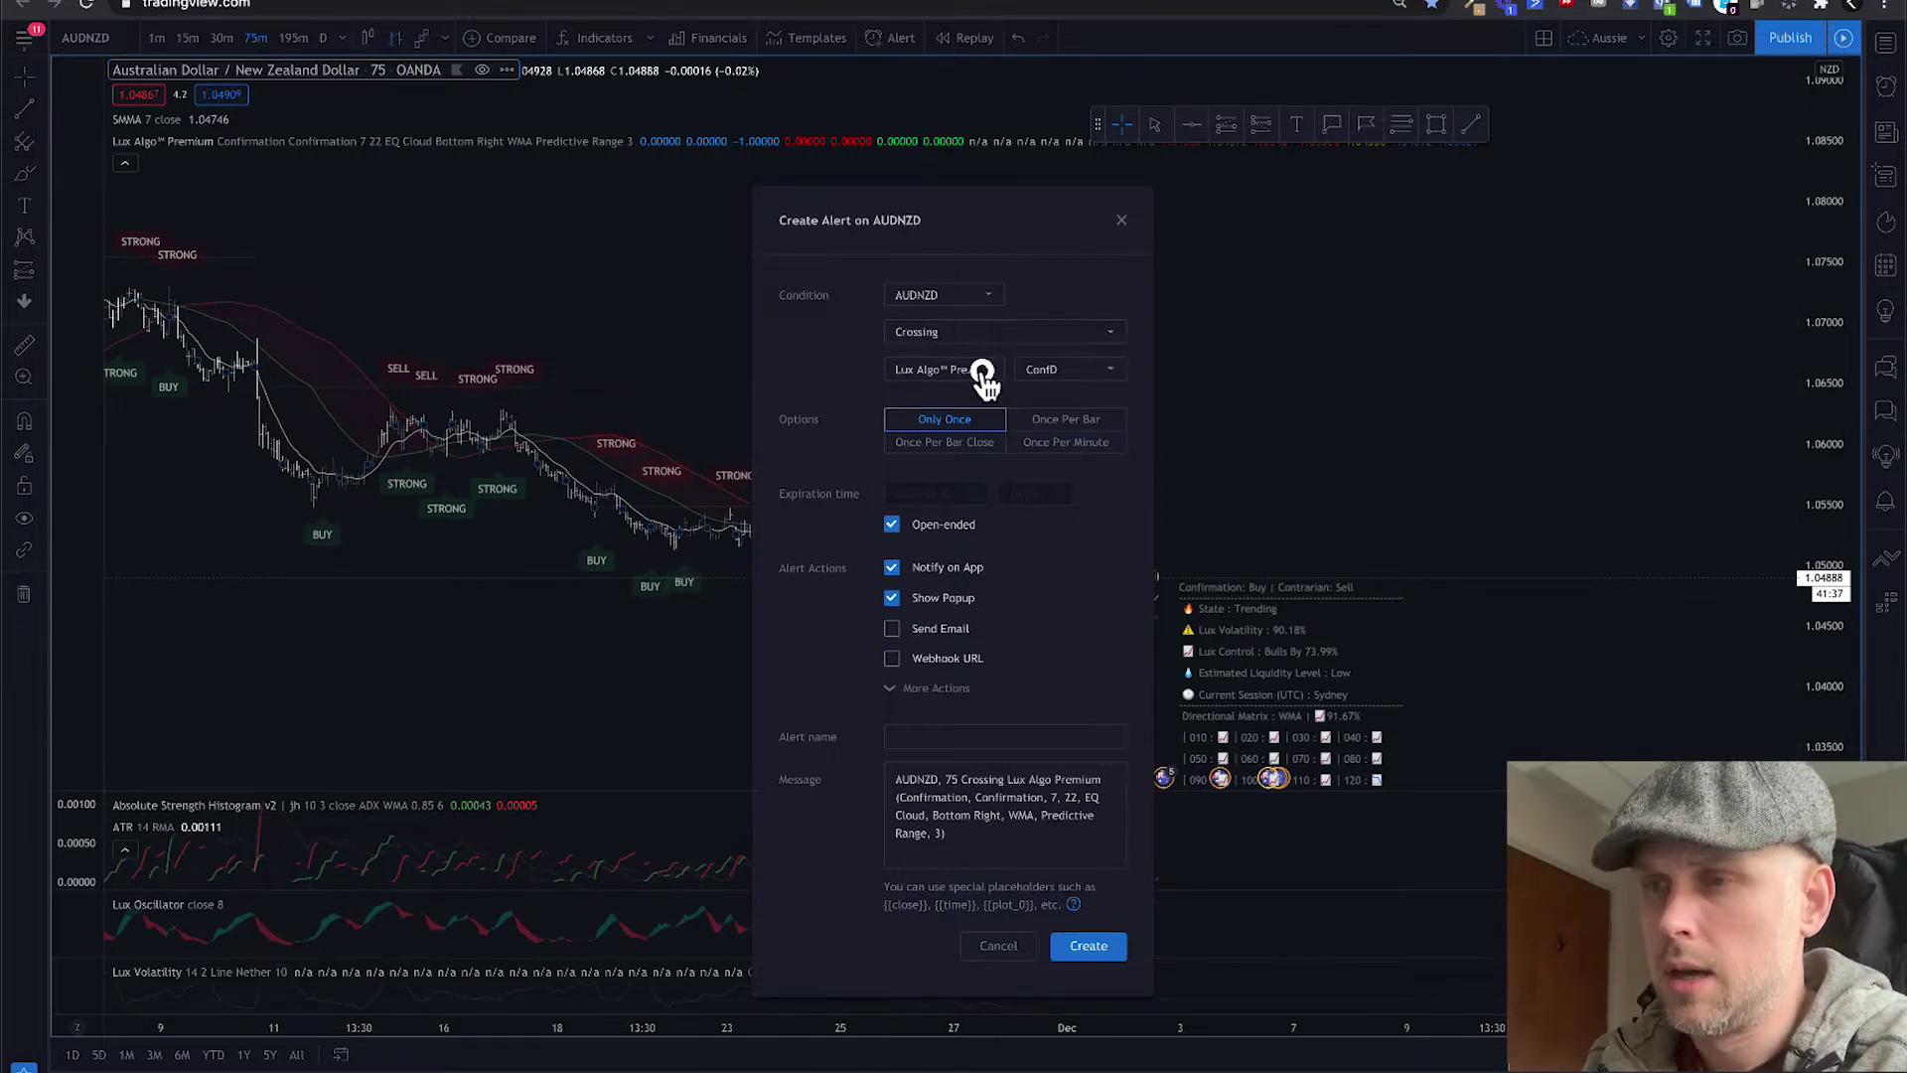
pyautogui.click(982, 236)
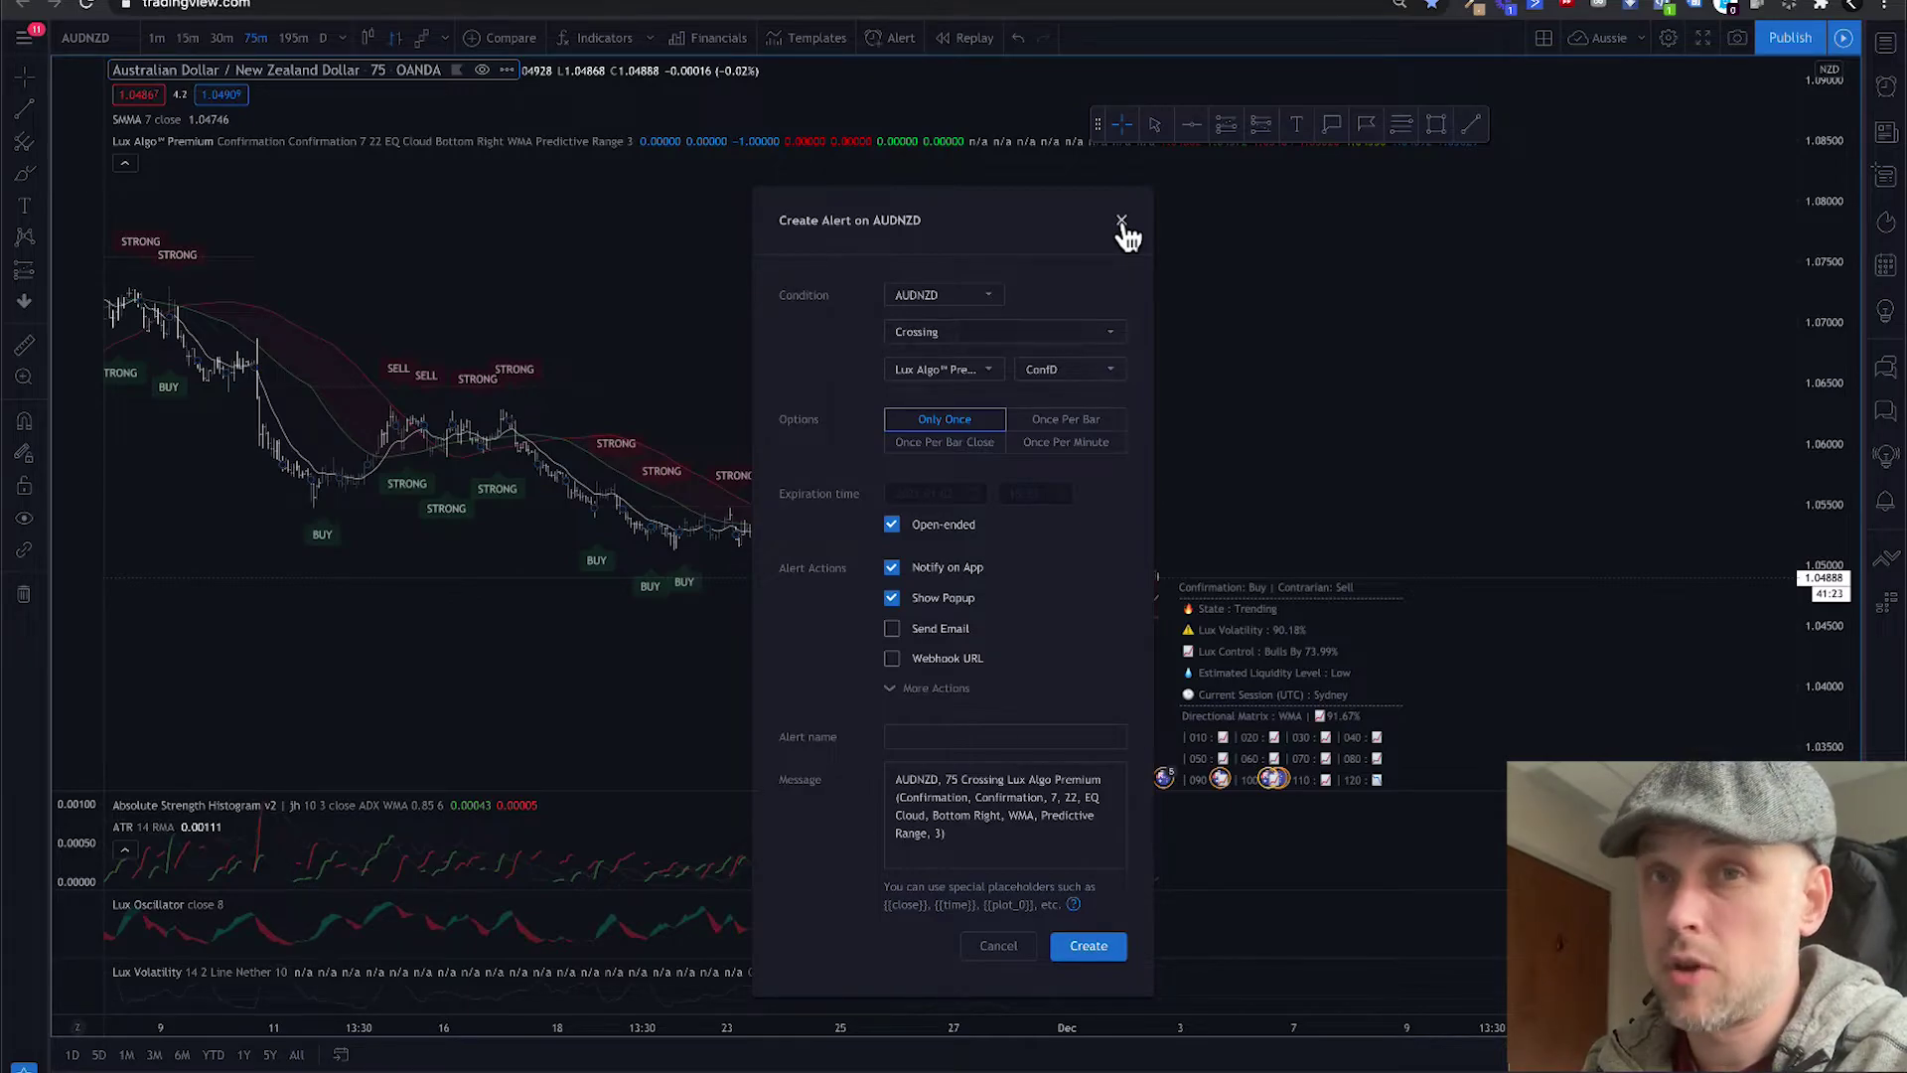
pyautogui.click(1122, 221)
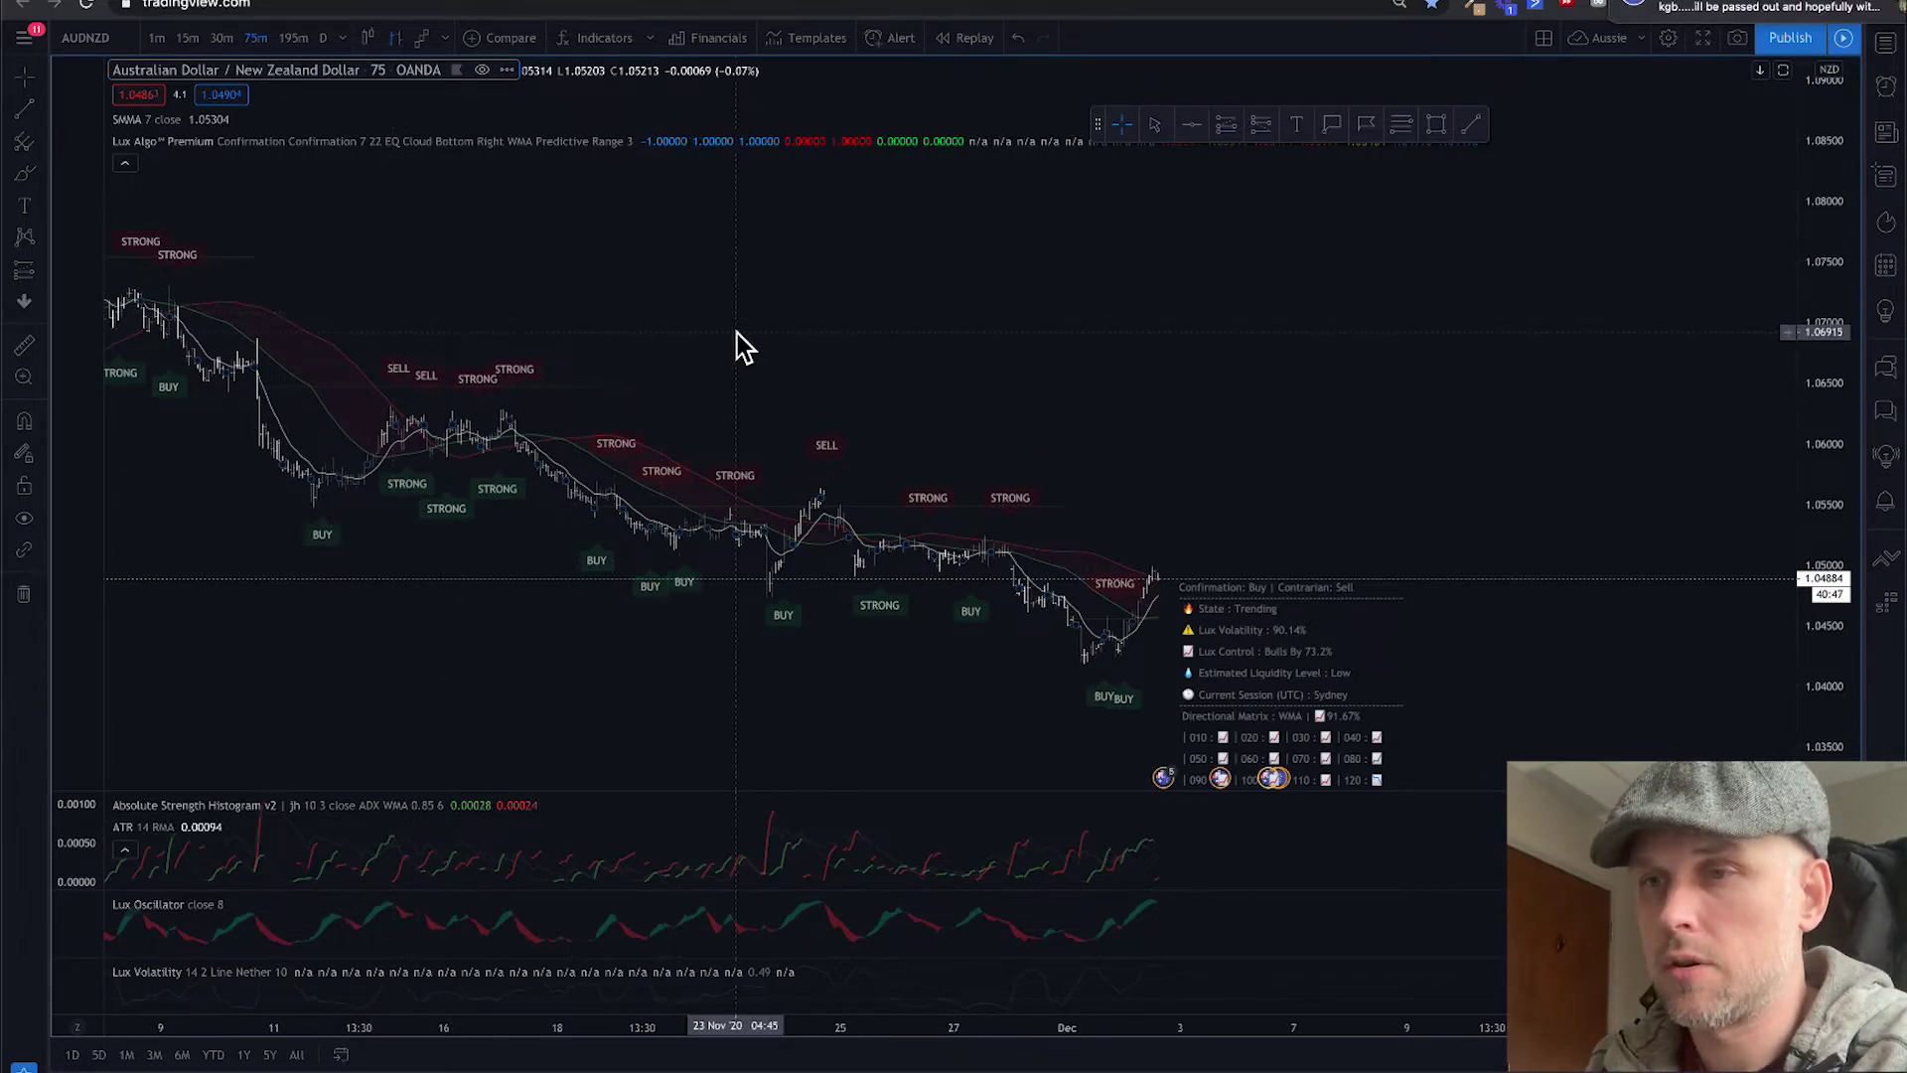
# Pan the AUD/NZD chart left to bring the earlier November bars back into view.
pyautogui.hscroll(-3, 745, 348)
pyautogui.hscroll(-6, 737, 334)
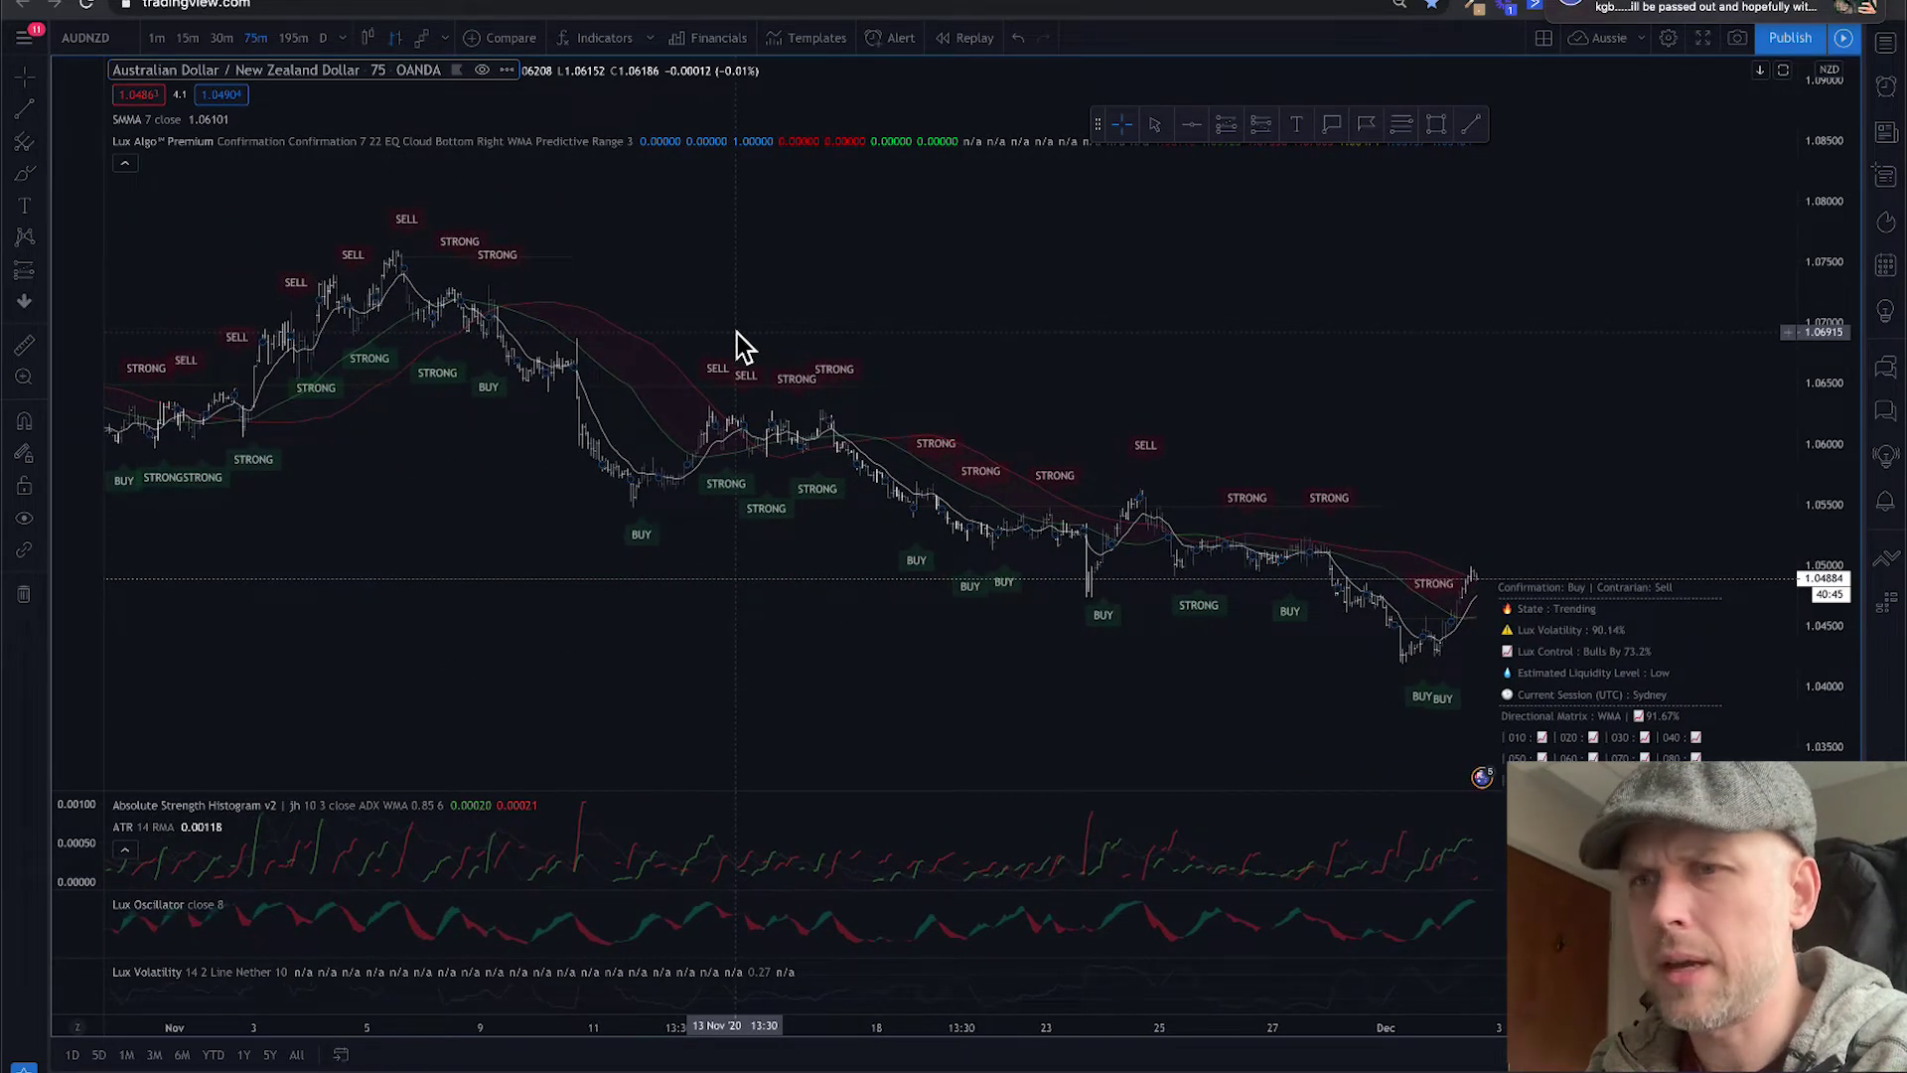